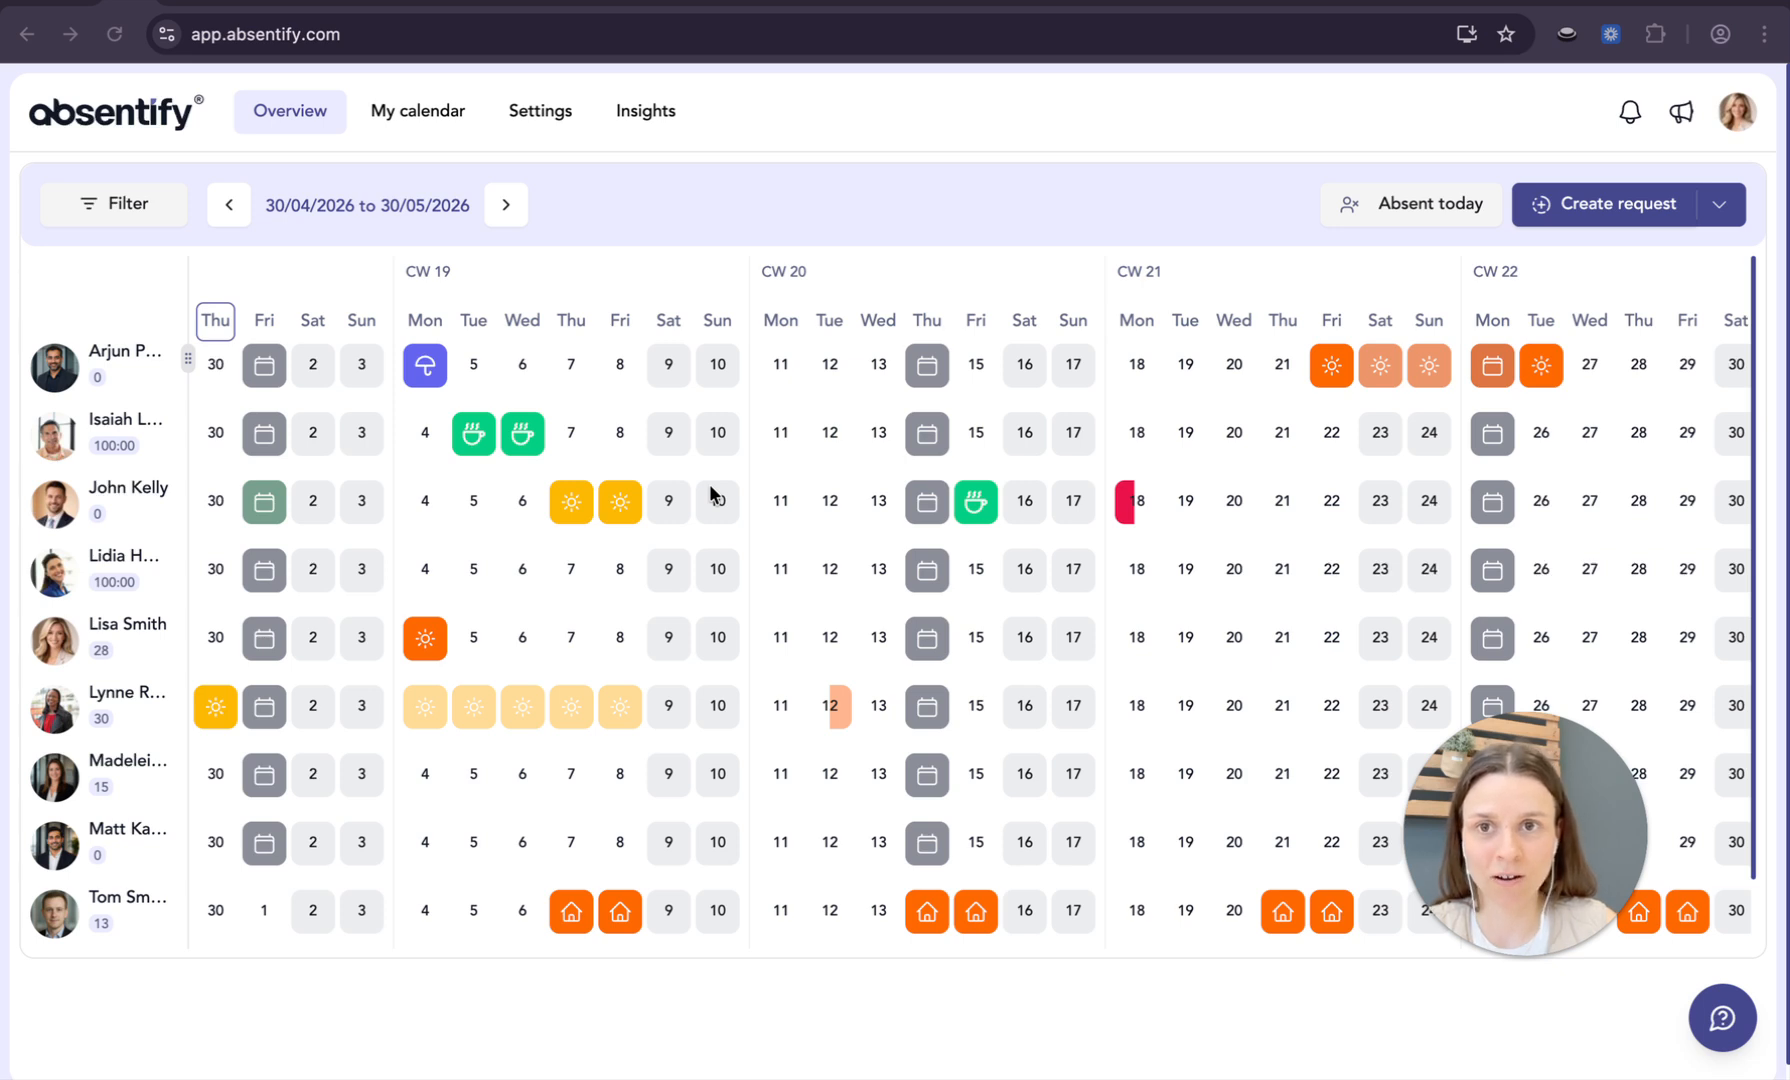
Open the organisation's user settings and go to the profile of the inactive employee in the Legal department.
{"action": "left_click", "coordinate": [530, 115]}
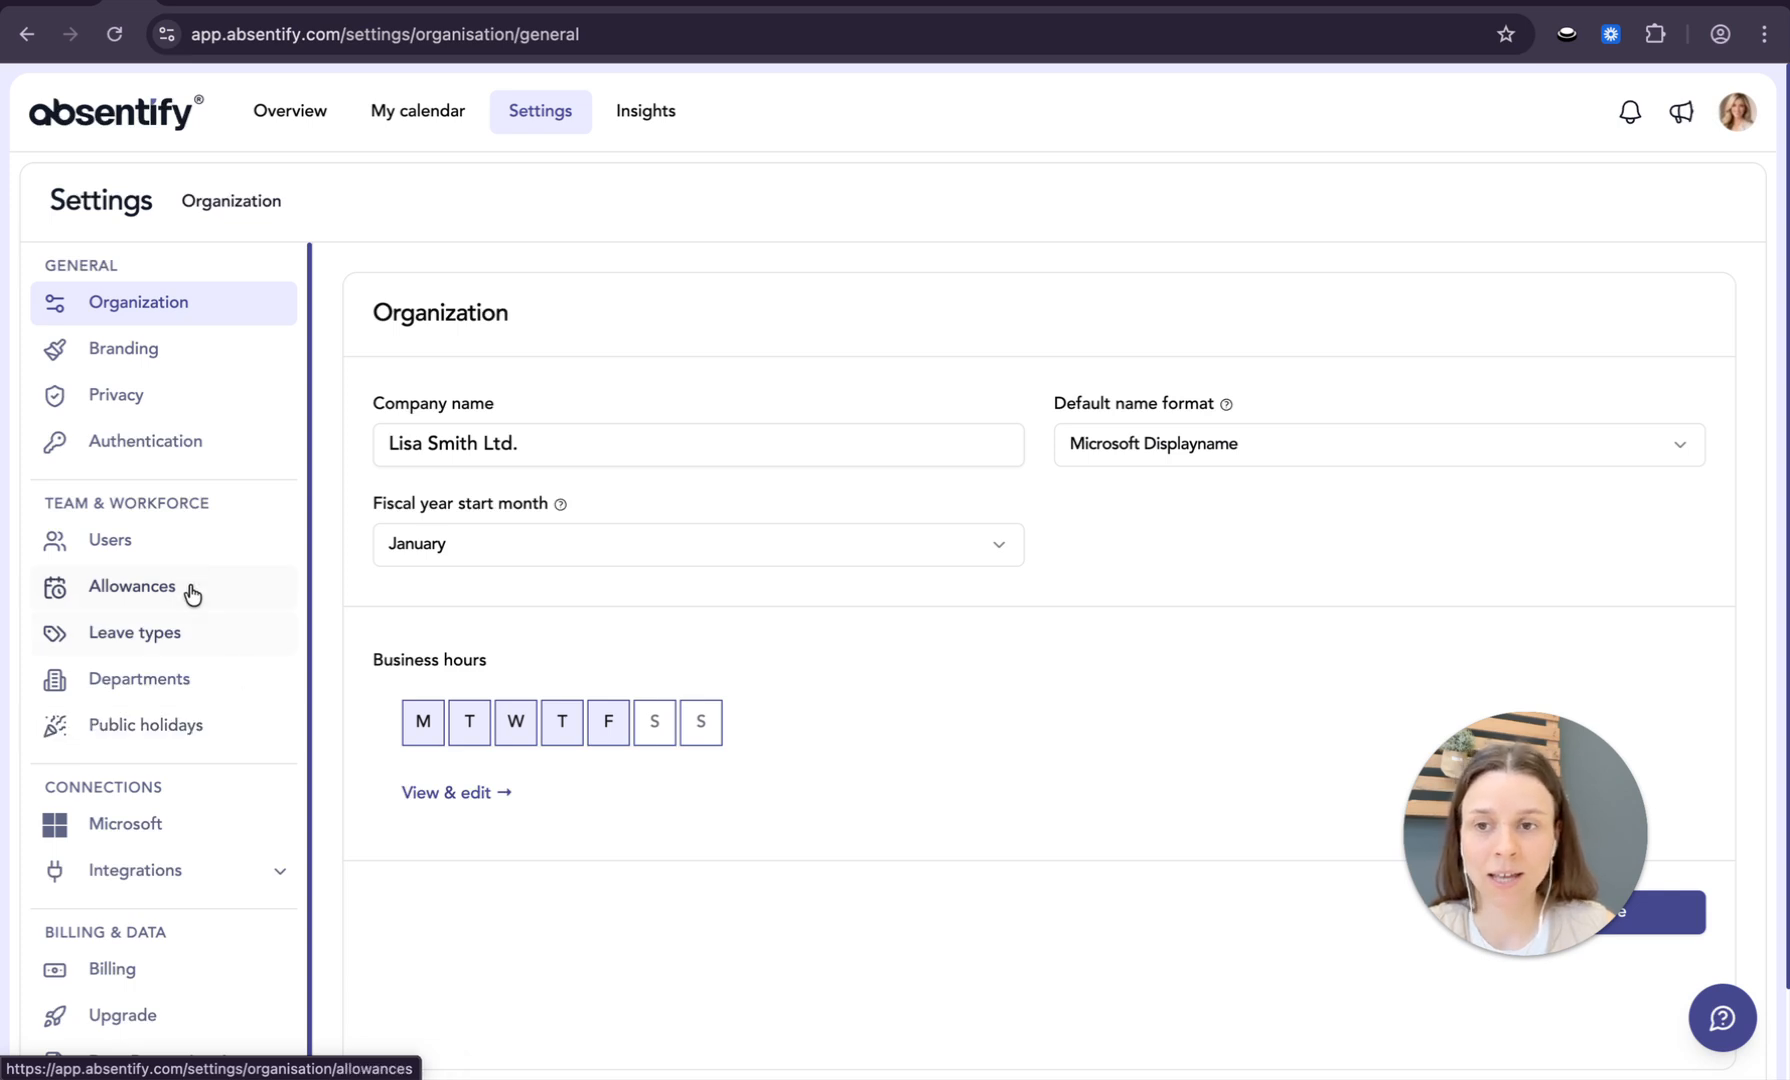
{"action": "left_click", "coordinate": [168, 556]}
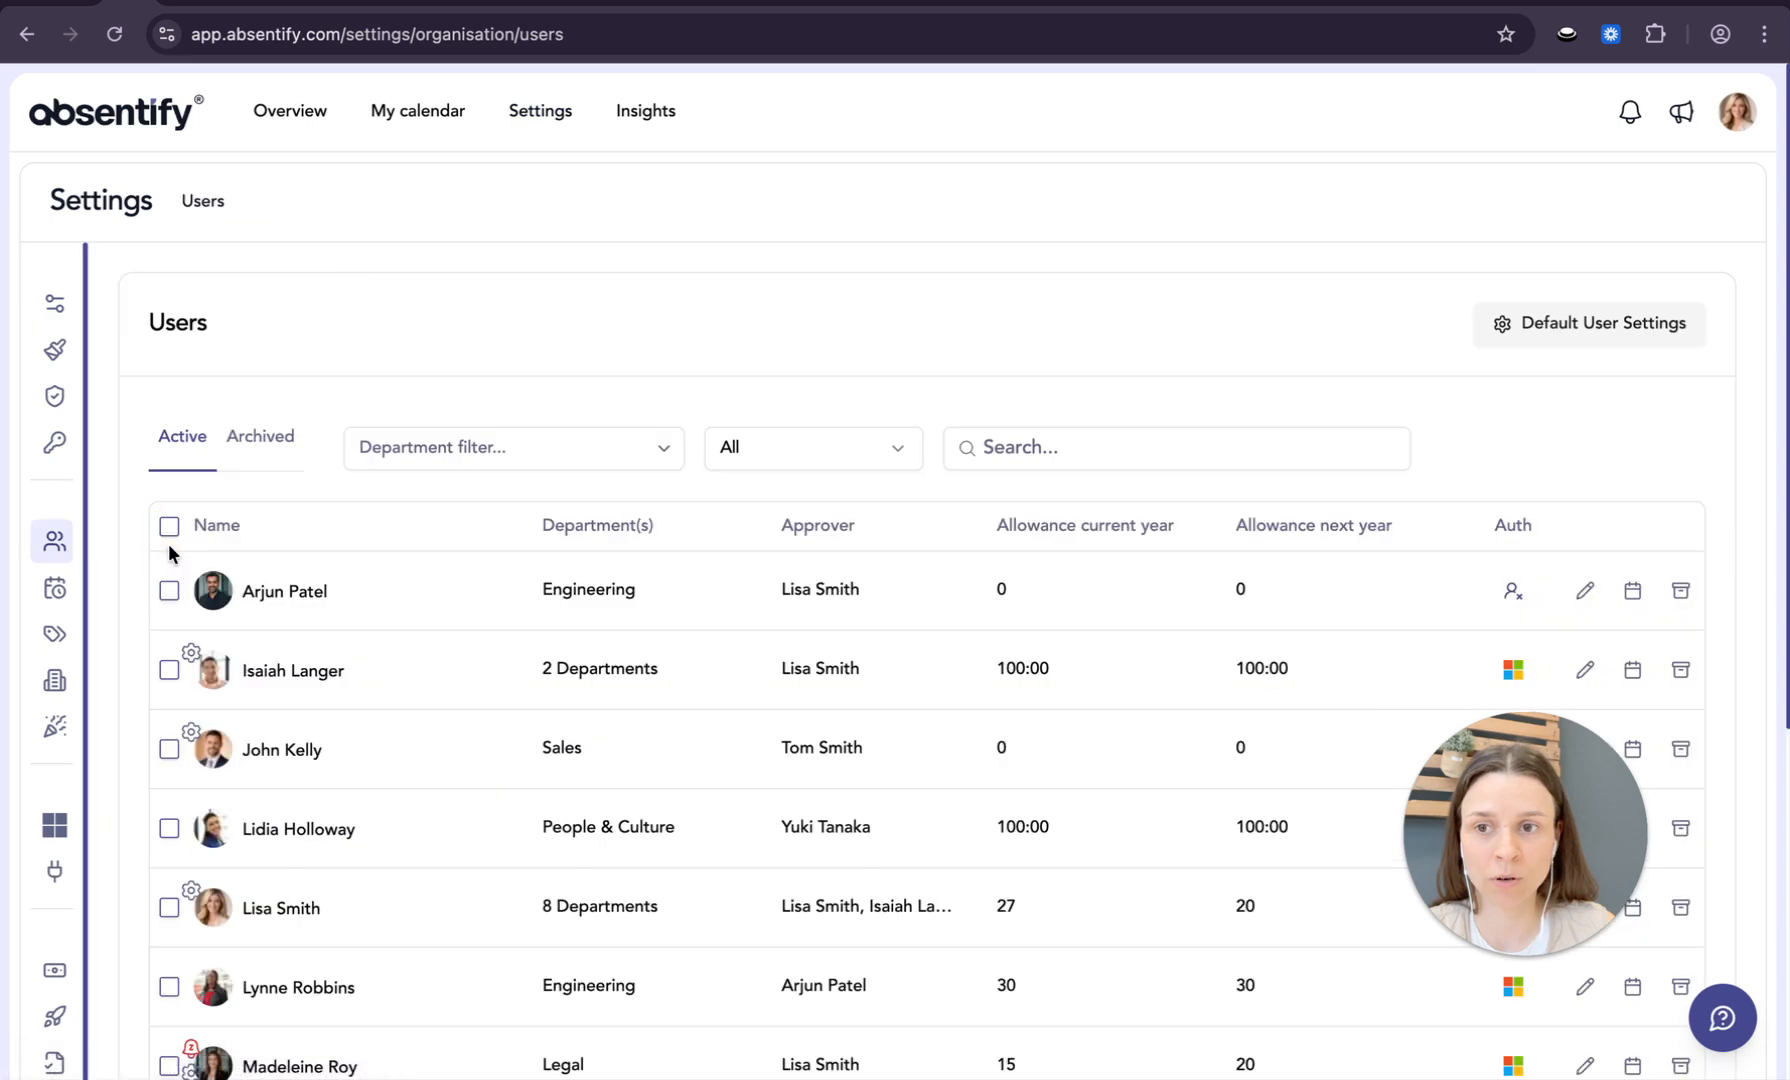
{"action": "scroll", "coordinate": [615, 736], "scroll_direction": "down", "scroll_amount": 2}
{"action": "scroll", "coordinate": [615, 736], "scroll_direction": "down", "scroll_amount": 3}
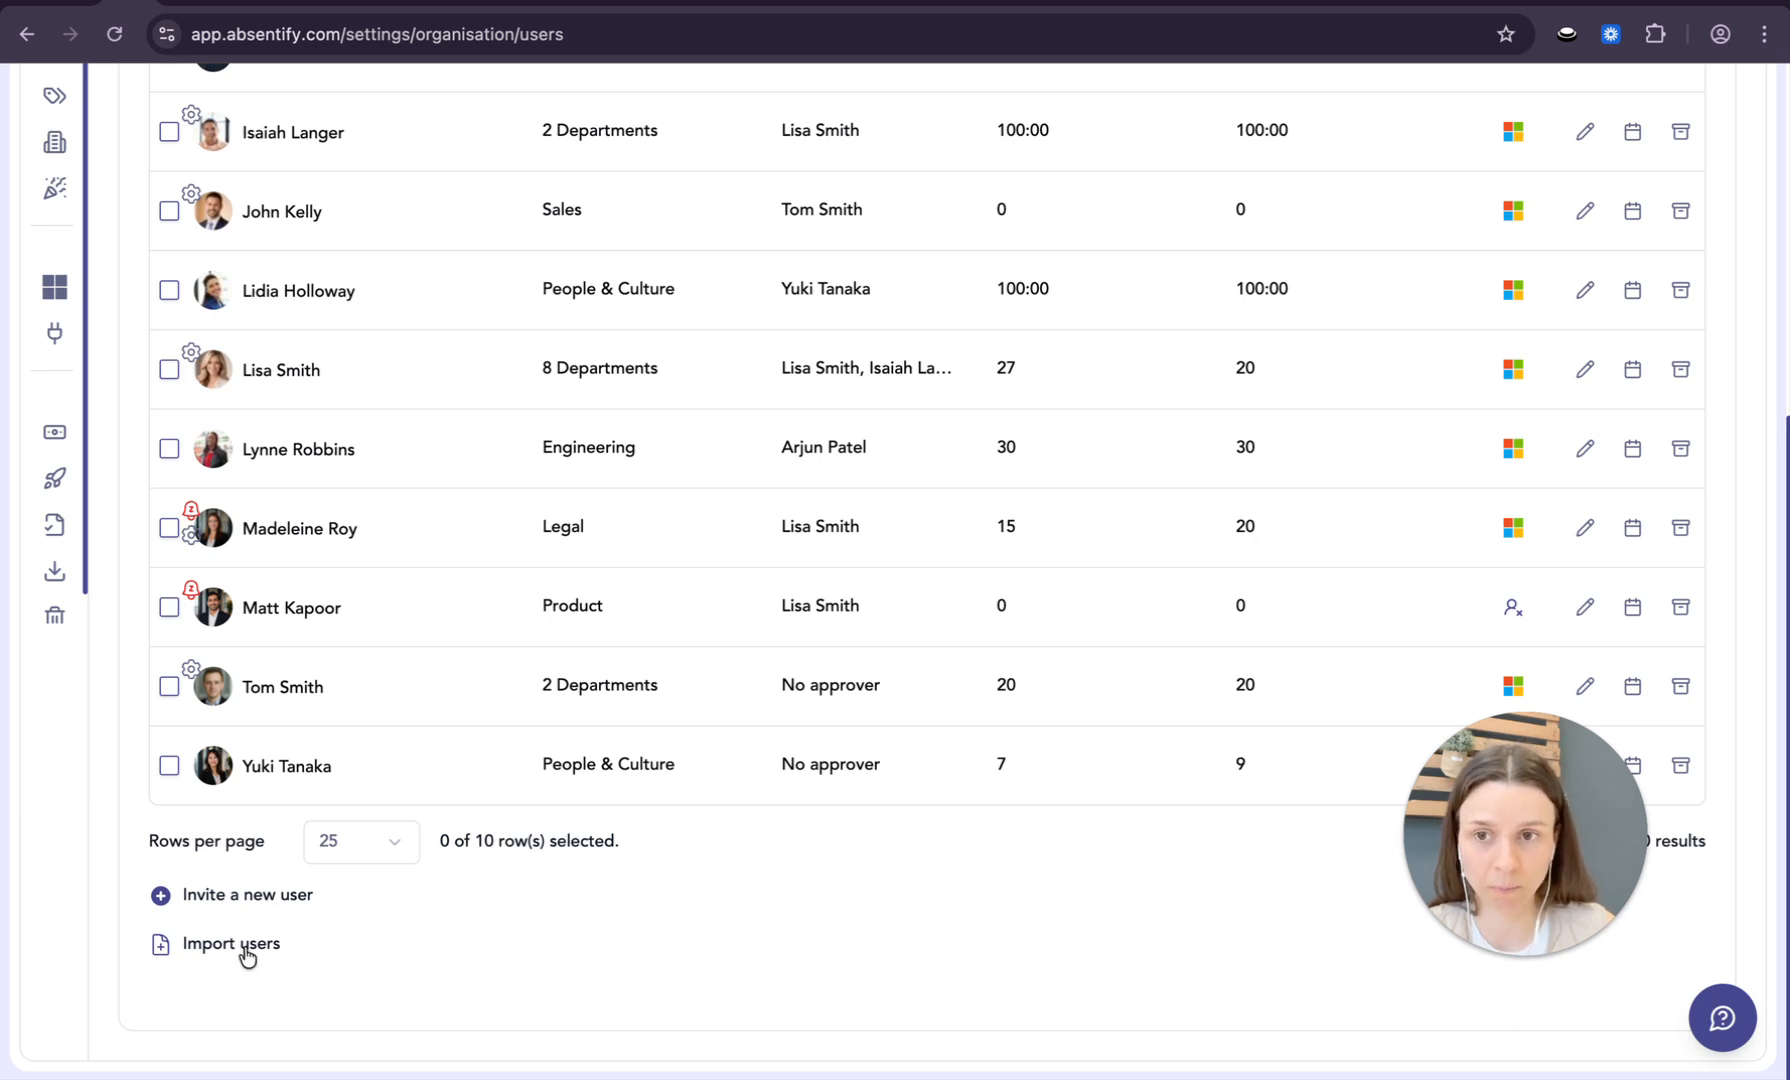
{"action": "scroll", "coordinate": [460, 944], "scroll_direction": "up", "scroll_amount": 2}
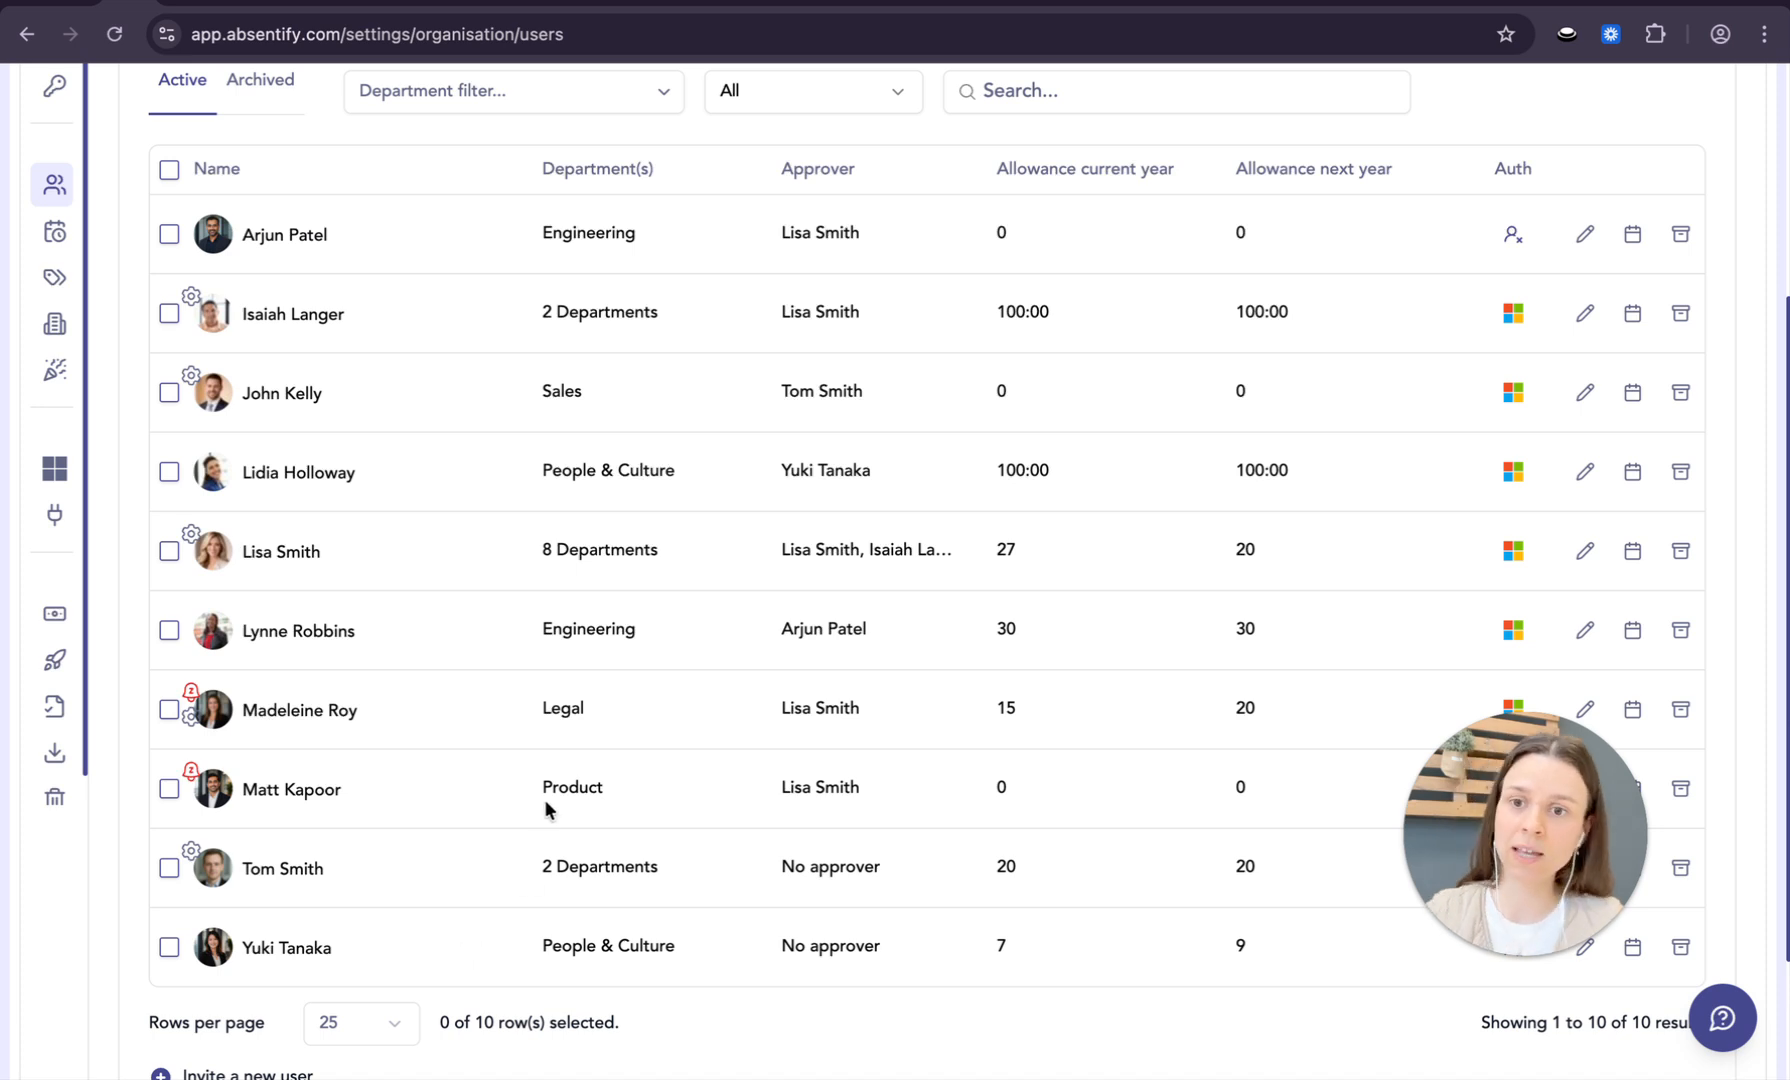
{"action": "mouse_move", "coordinate": [191, 702]}
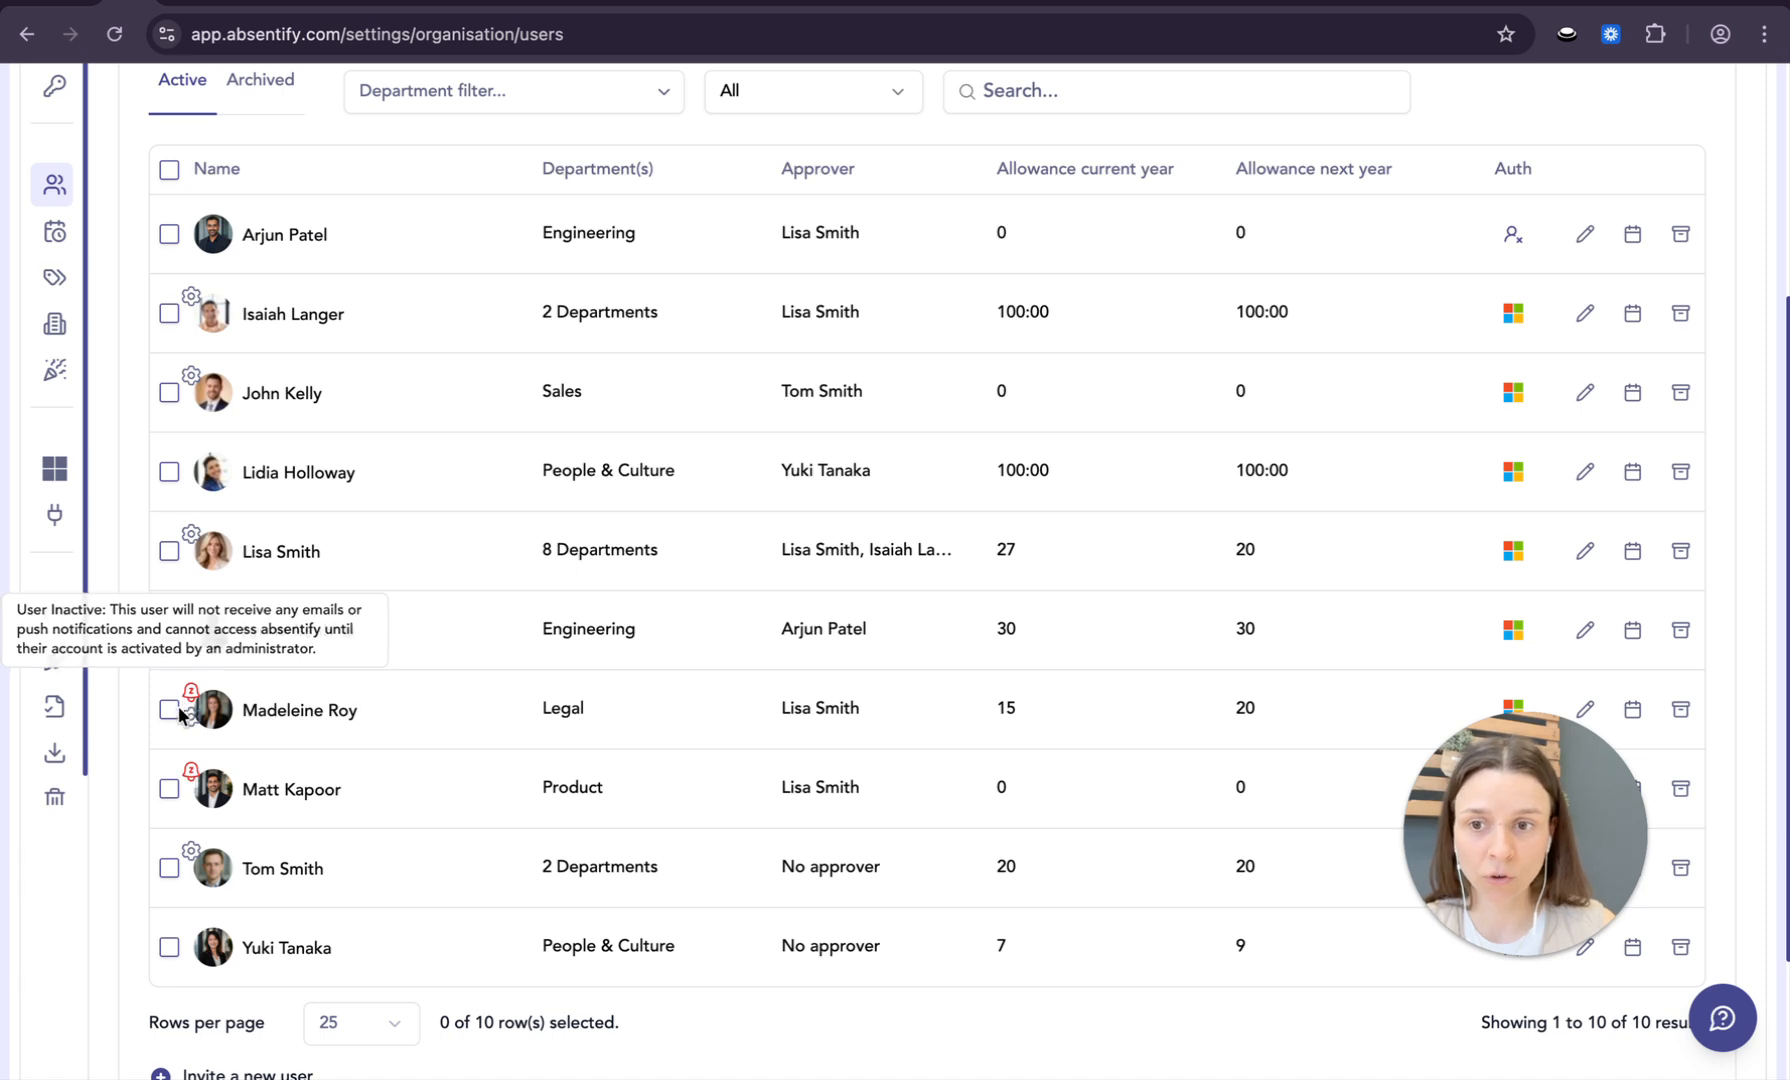
{"action": "left_click", "coordinate": [289, 718]}
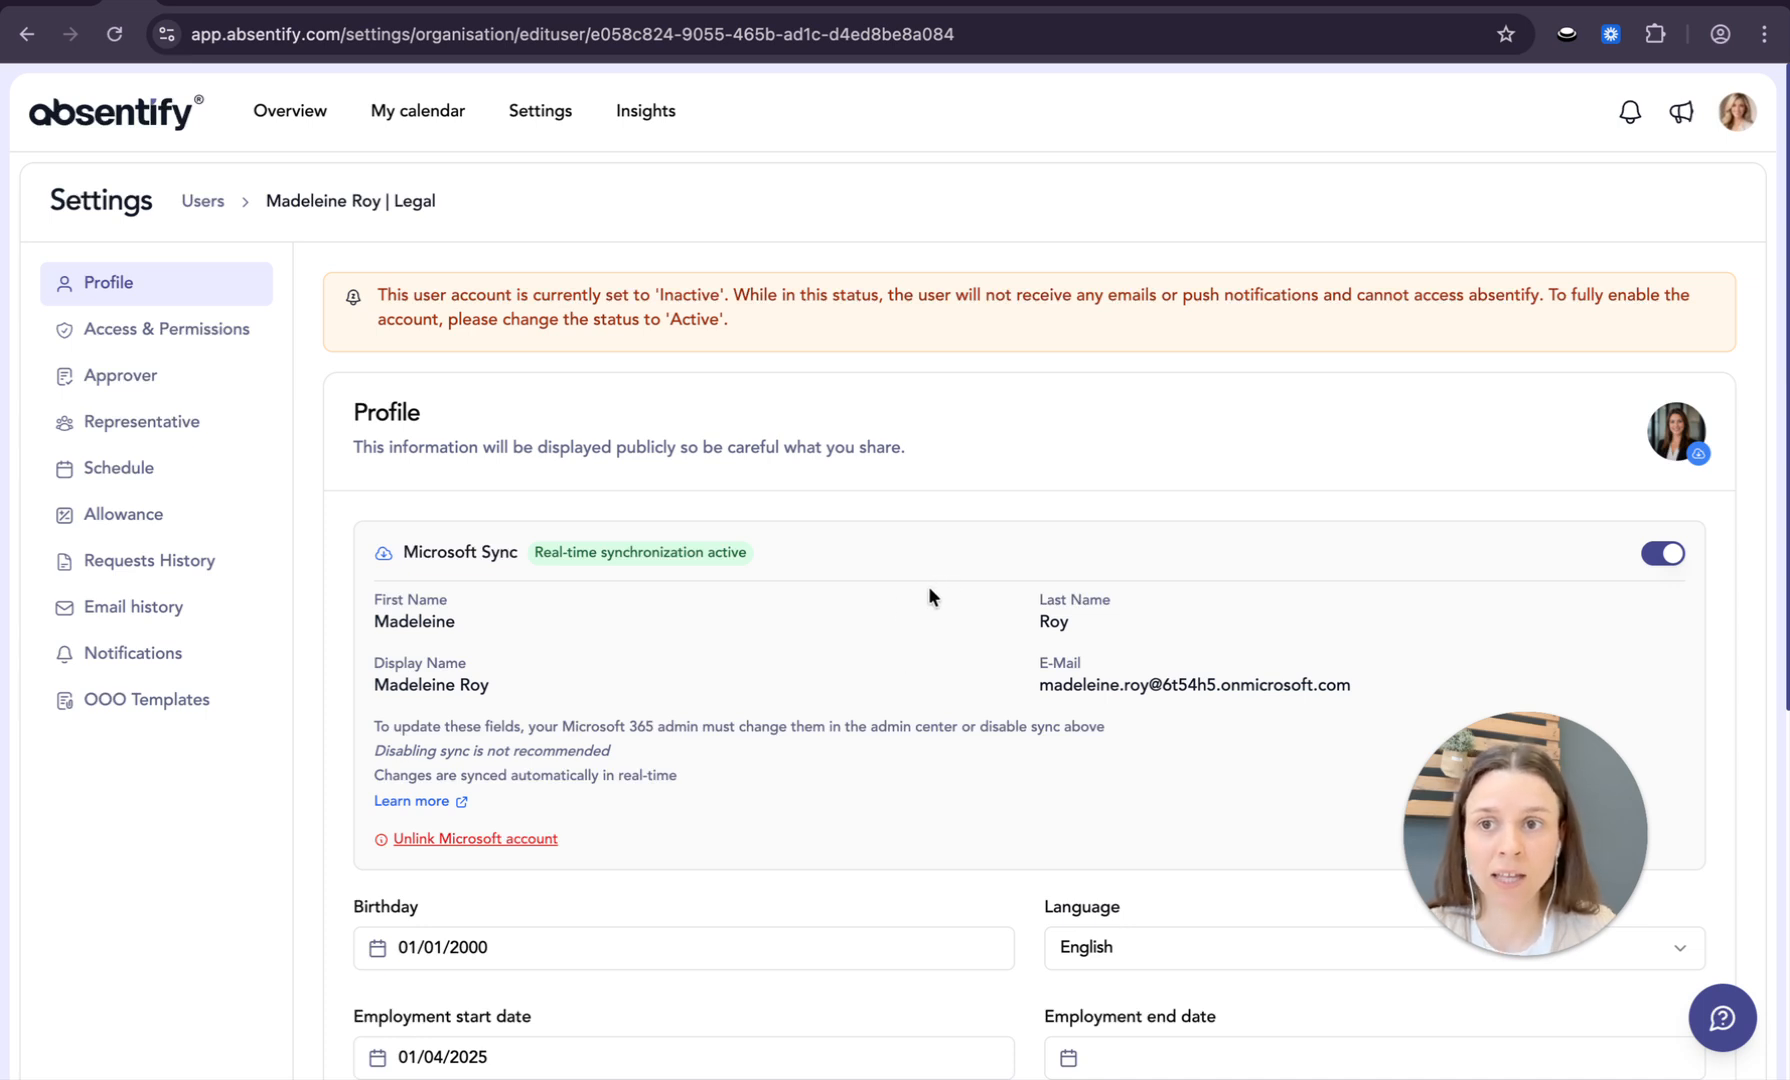
Select Germany as the public holidays calendar in the employee's profile and save the profile.
{"action": "scroll", "coordinate": [996, 718], "scroll_direction": "down", "scroll_amount": 3}
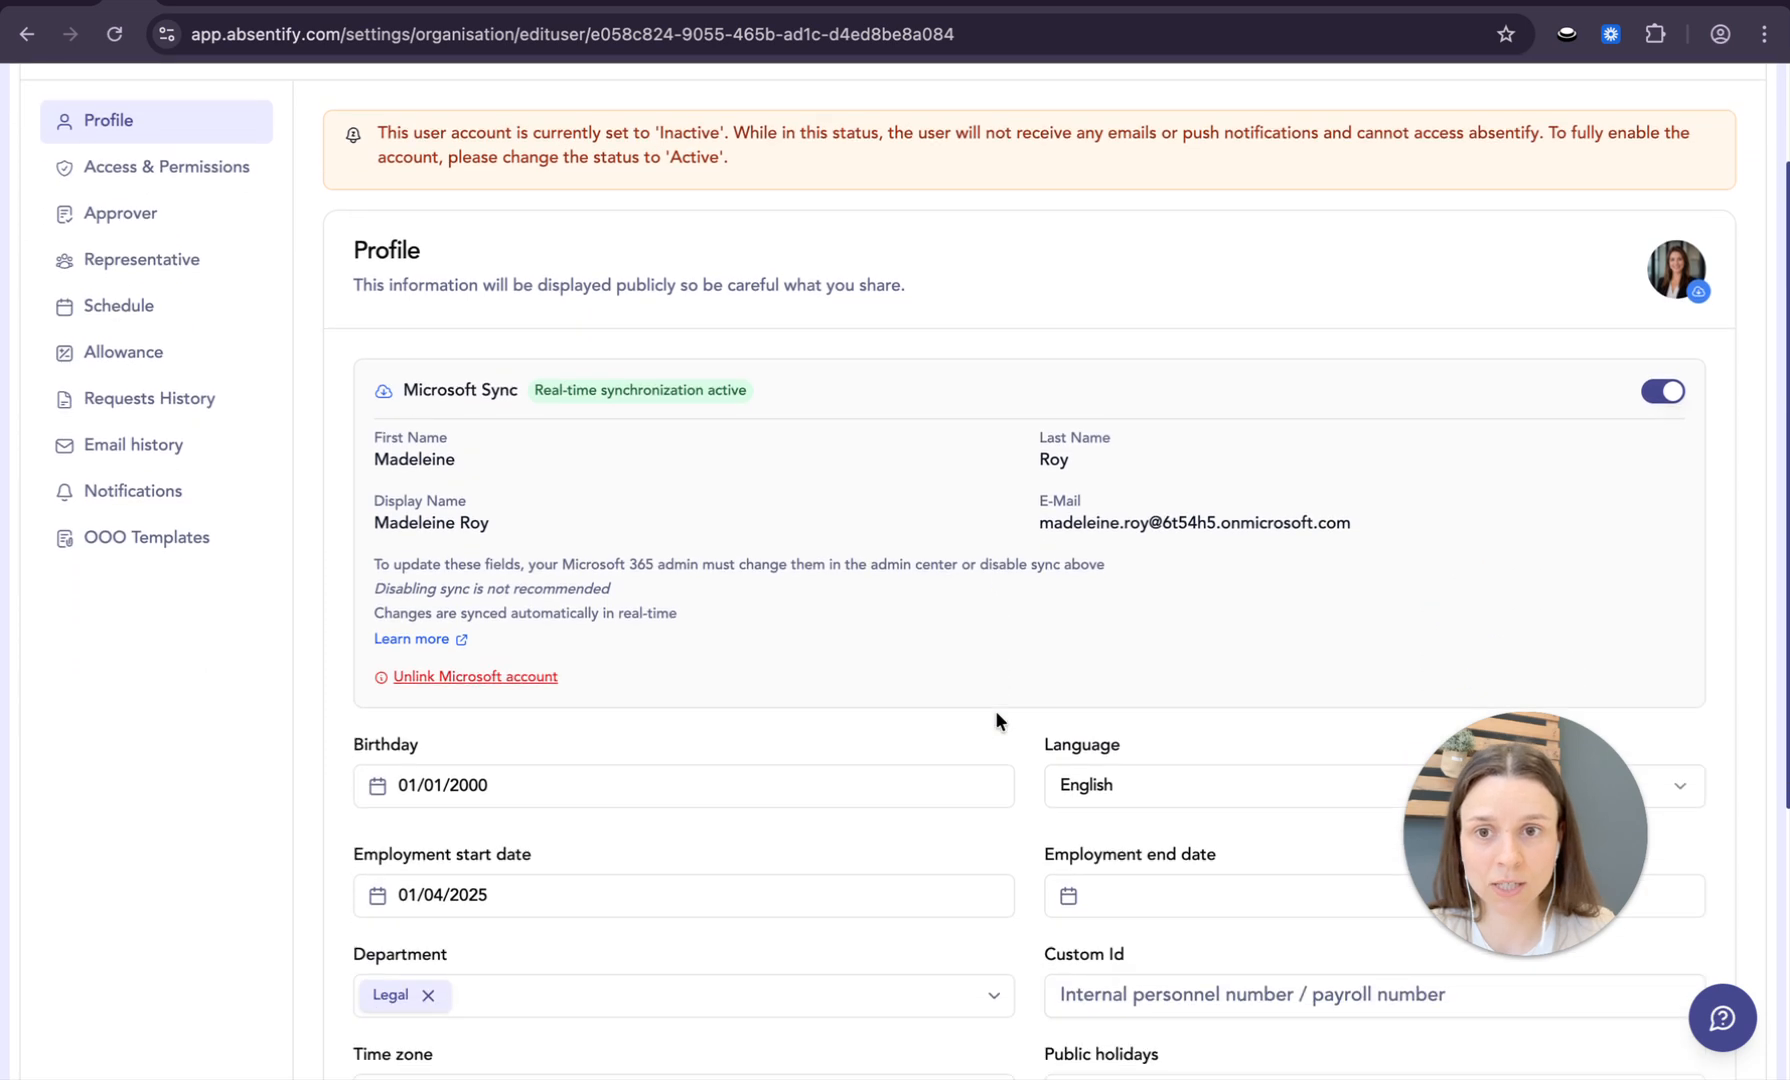
{"action": "scroll", "coordinate": [996, 718], "scroll_direction": "down", "scroll_amount": 2}
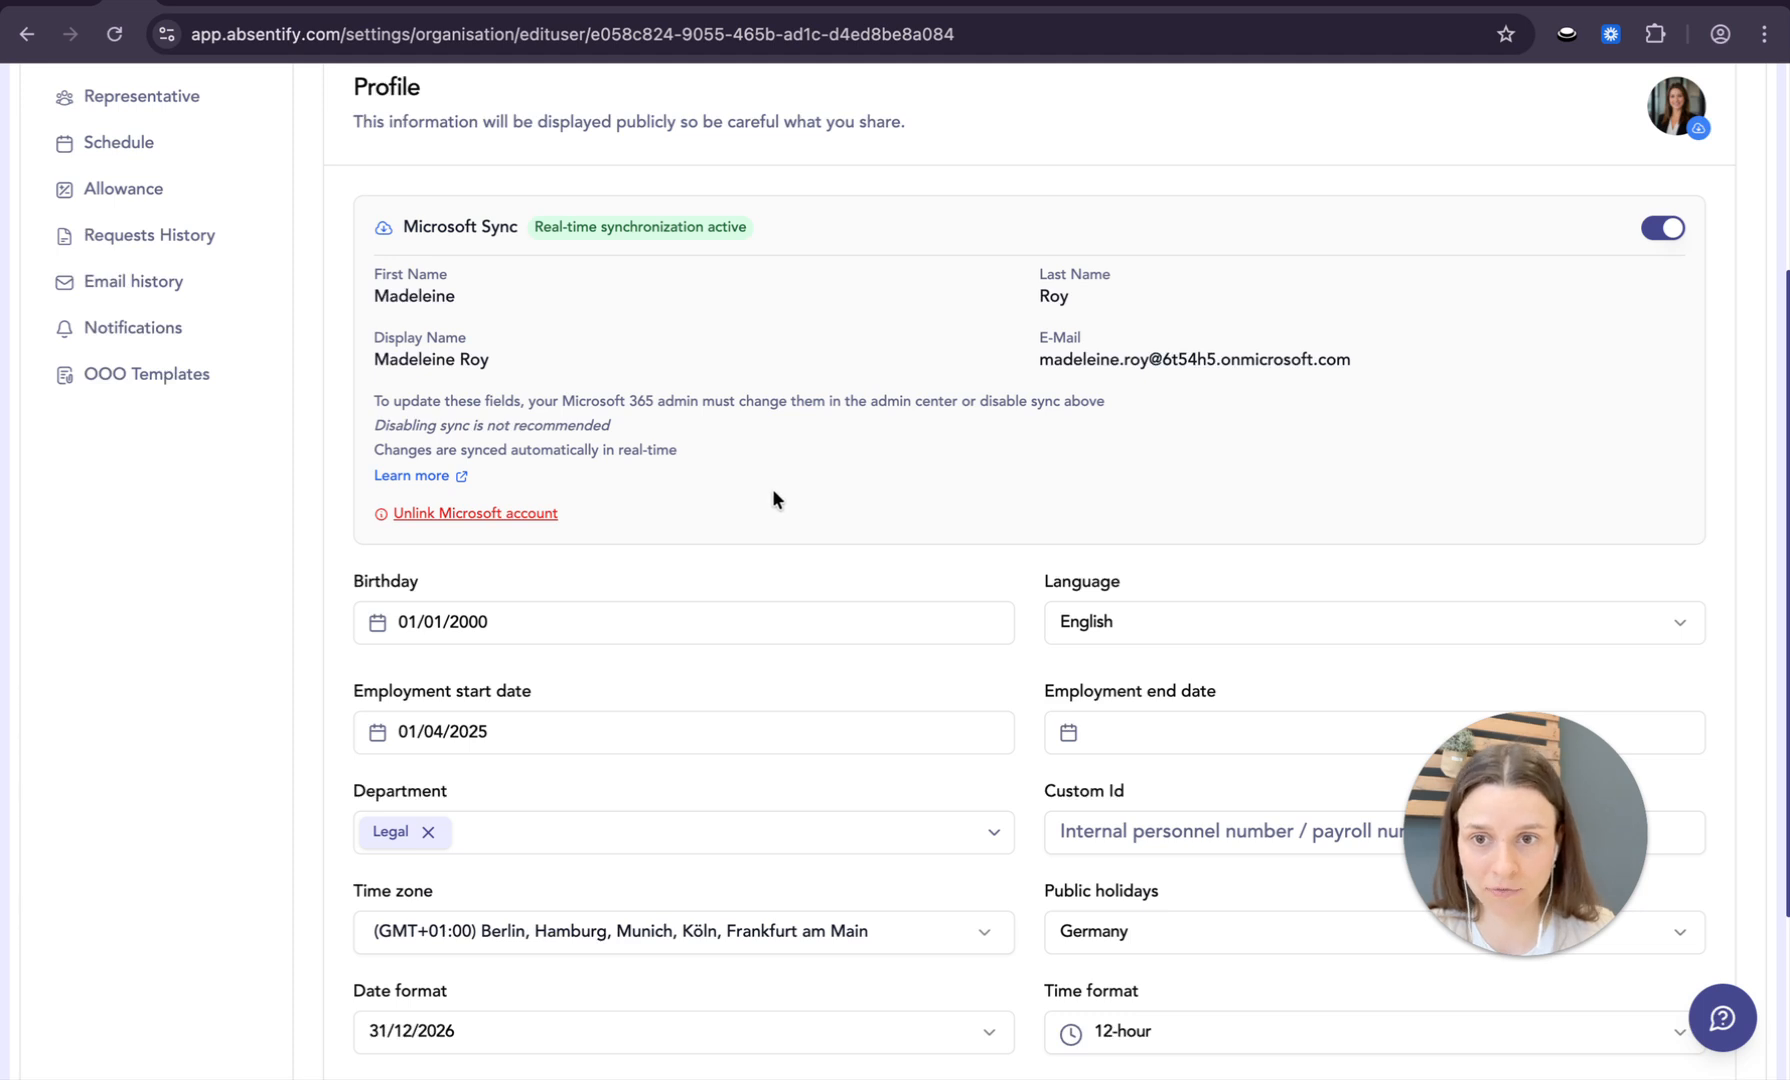
{"action": "scroll", "coordinate": [770, 500], "scroll_direction": "down", "scroll_amount": 3}
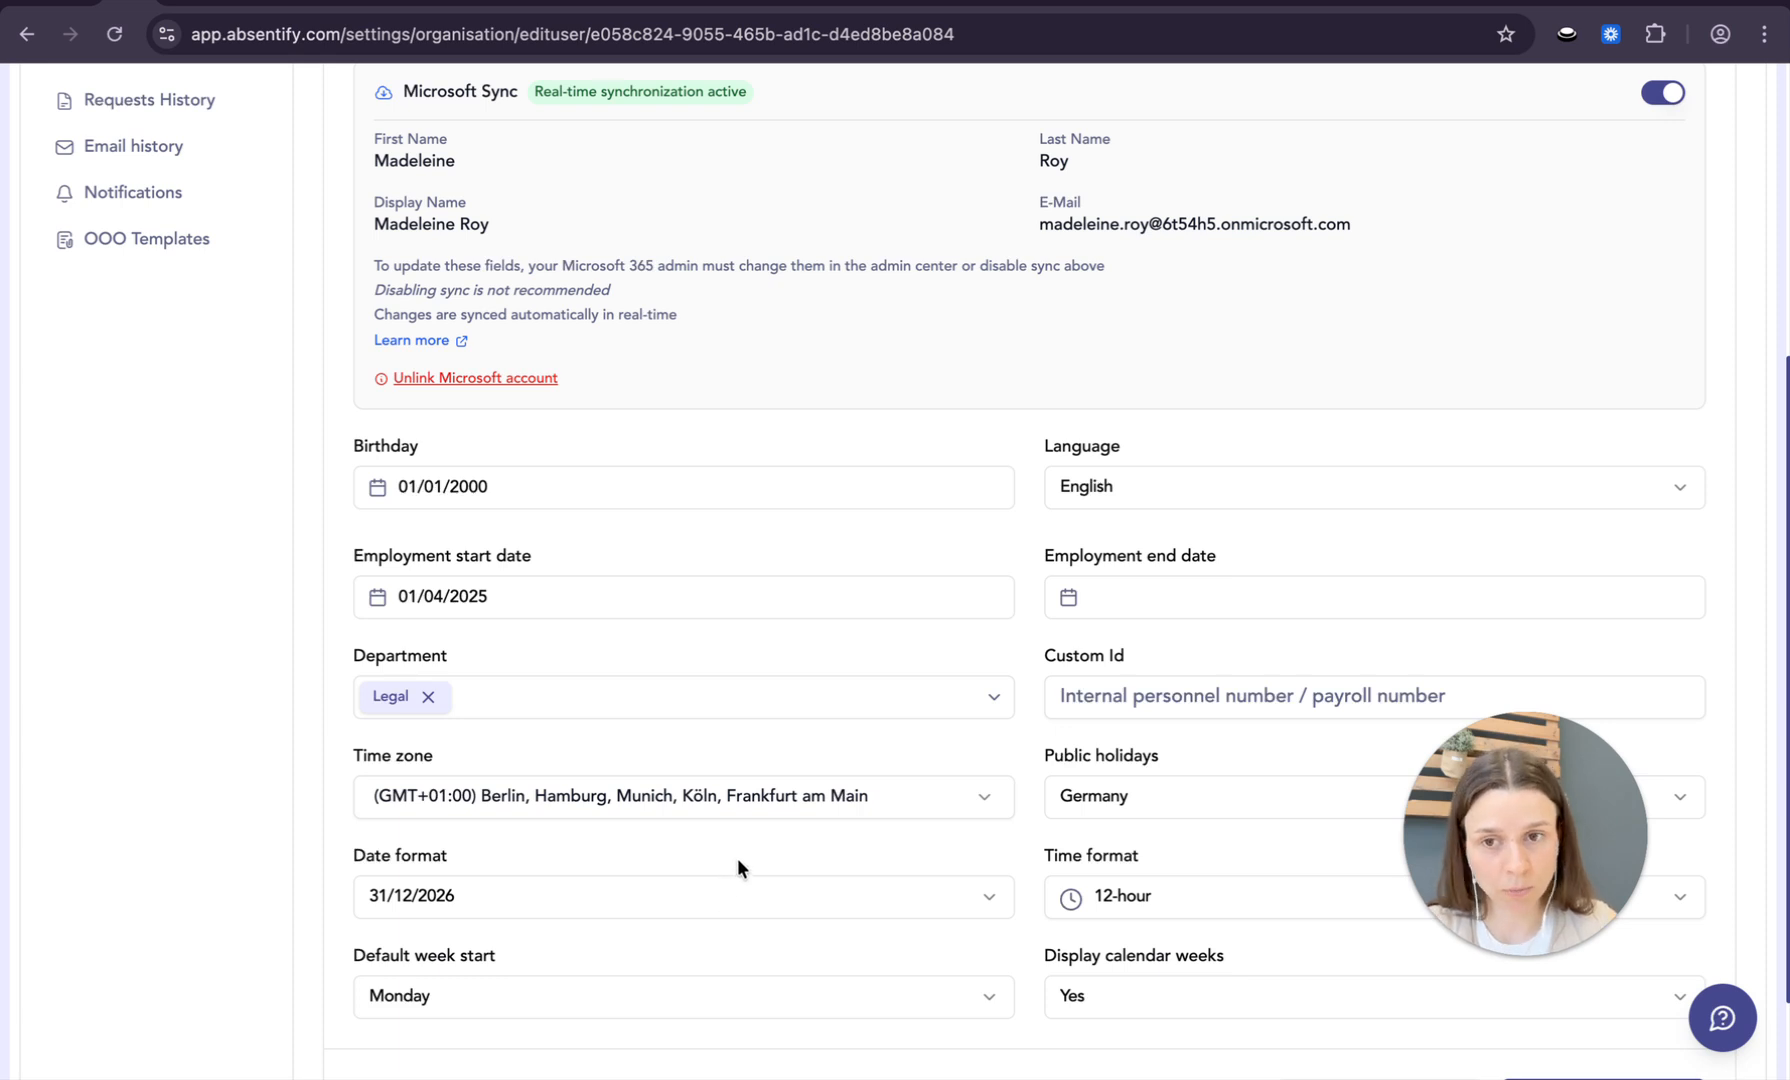
{"action": "scroll", "coordinate": [739, 862], "scroll_direction": "down", "scroll_amount": 1}
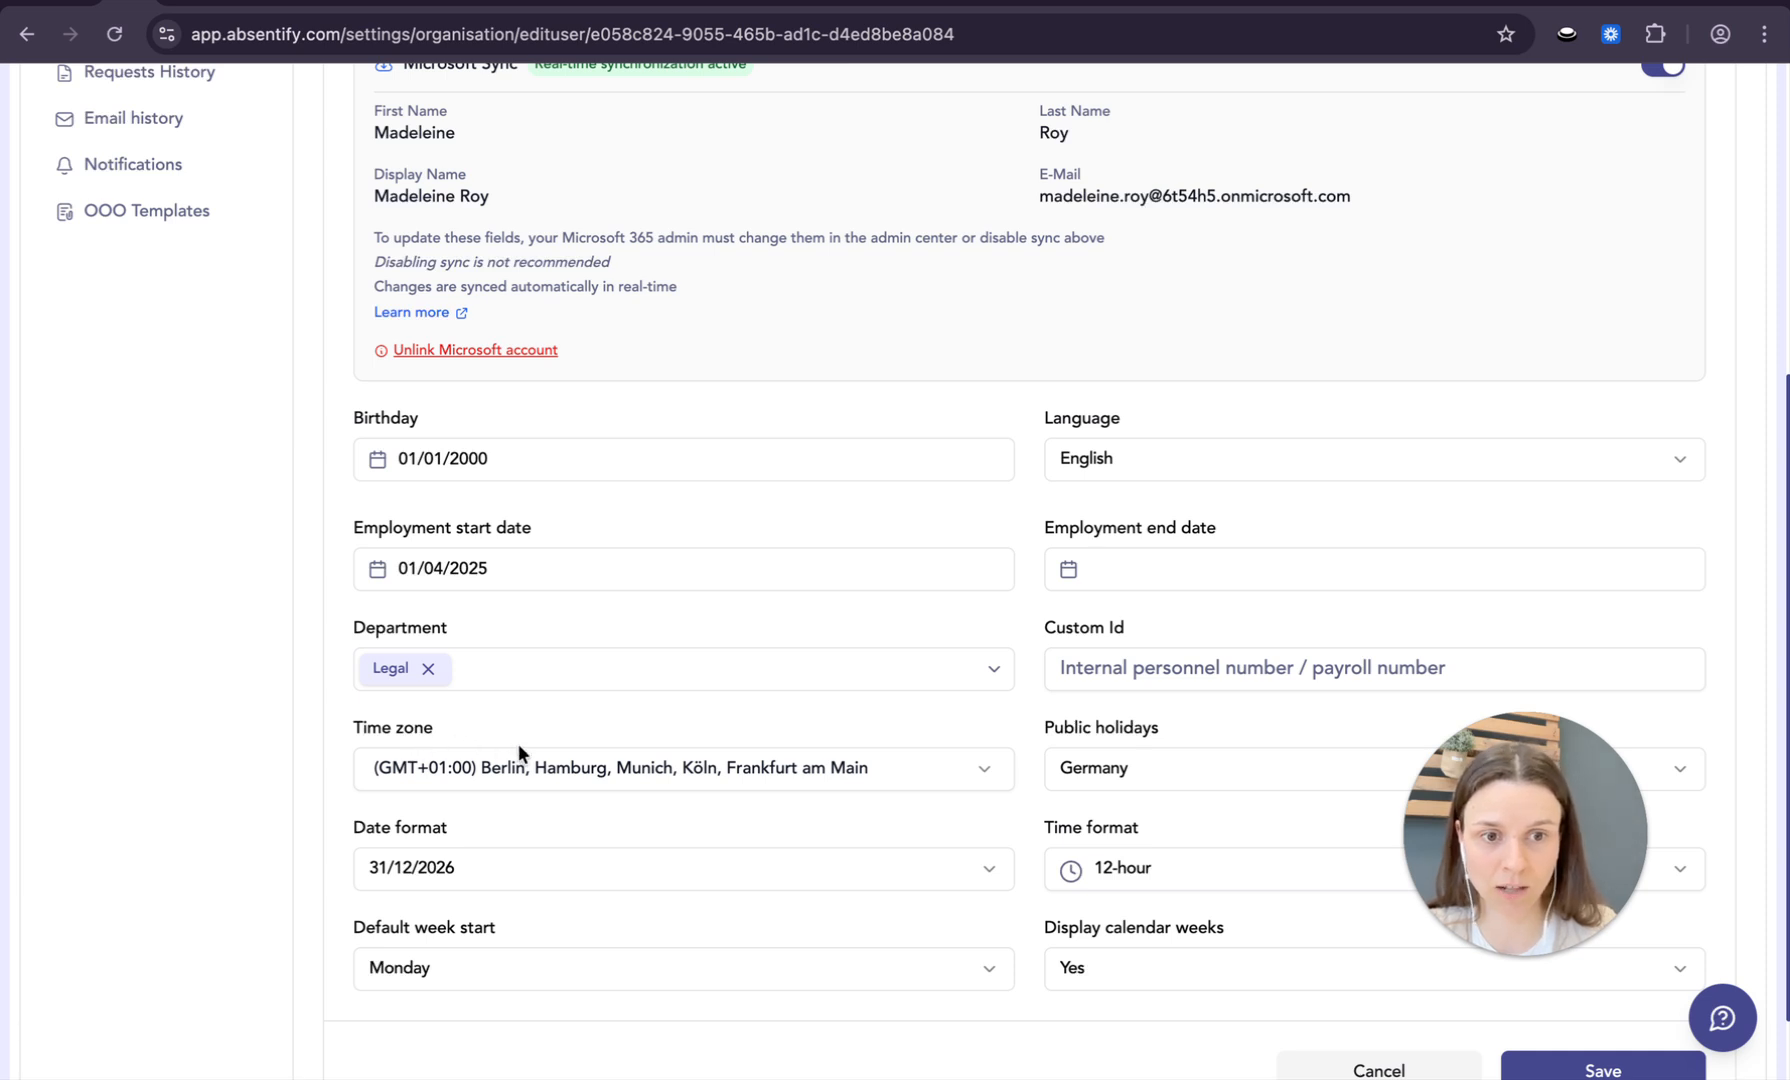
{"action": "left_click_drag", "start_coordinate": [1445, 805], "coordinate": [115, 775]}
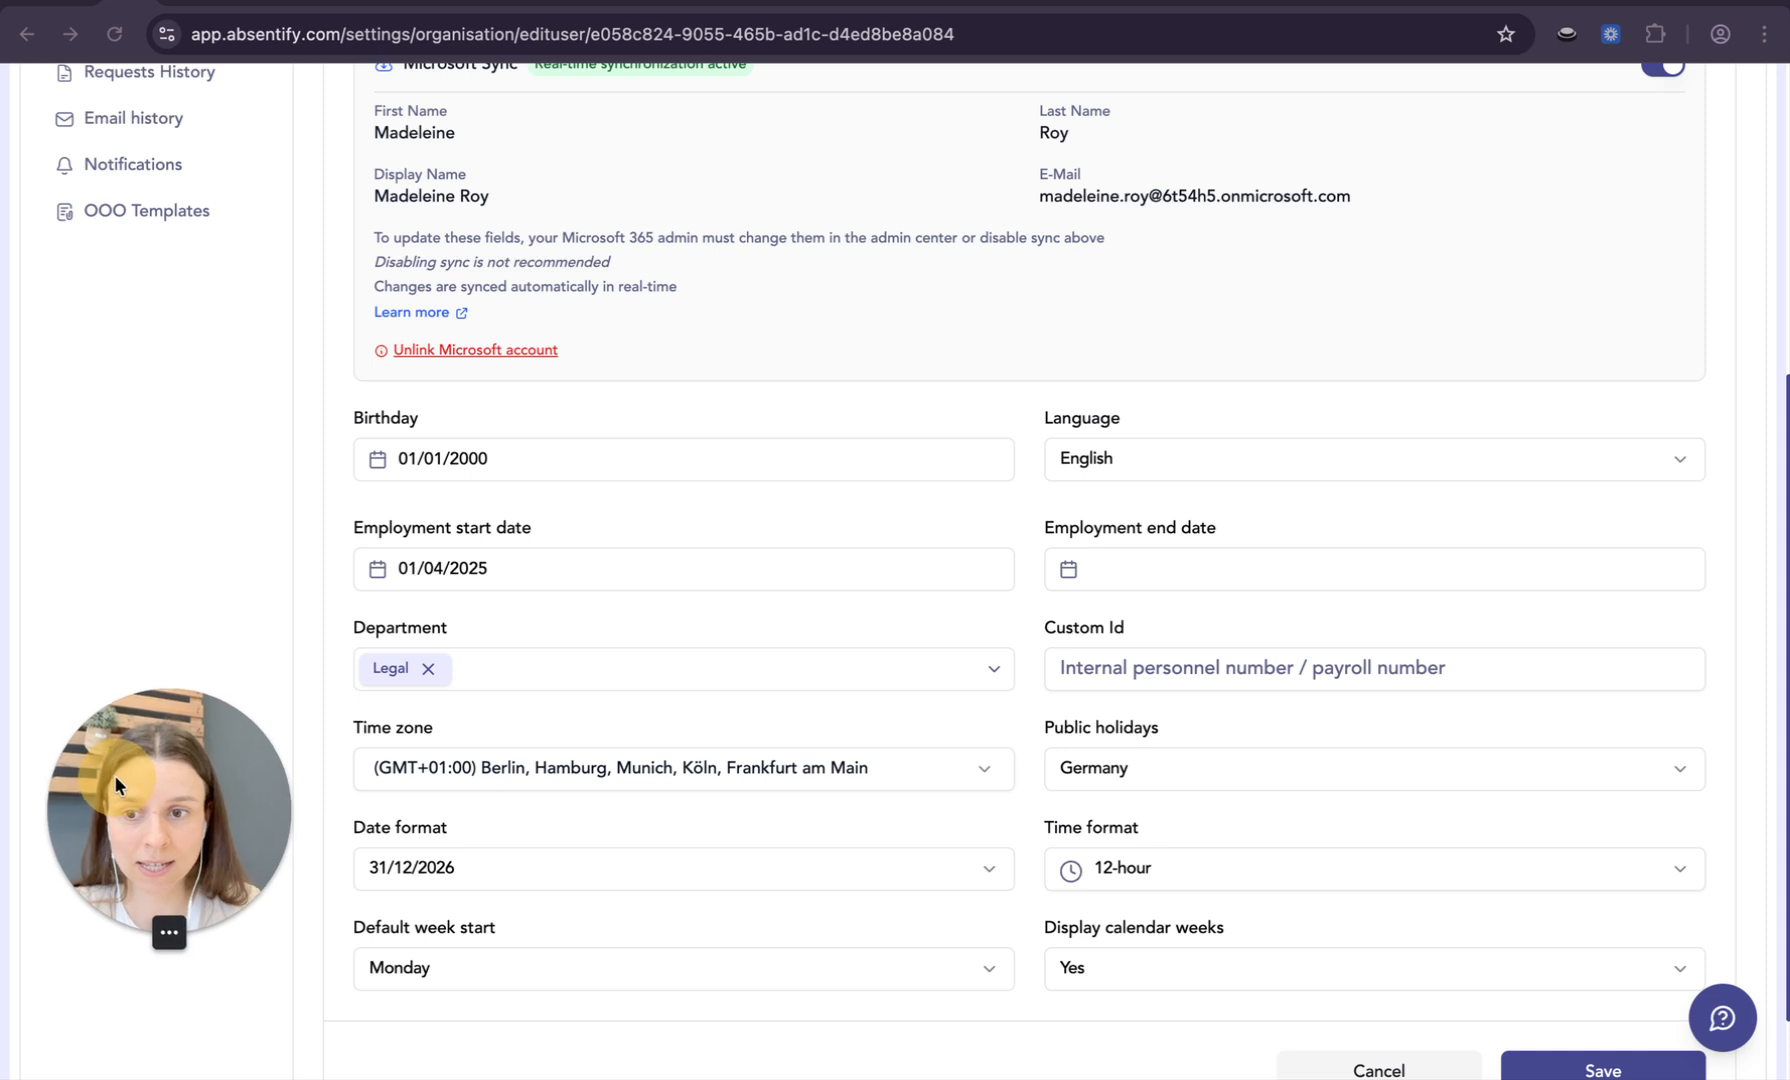
{"action": "left_click", "coordinate": [1232, 768]}
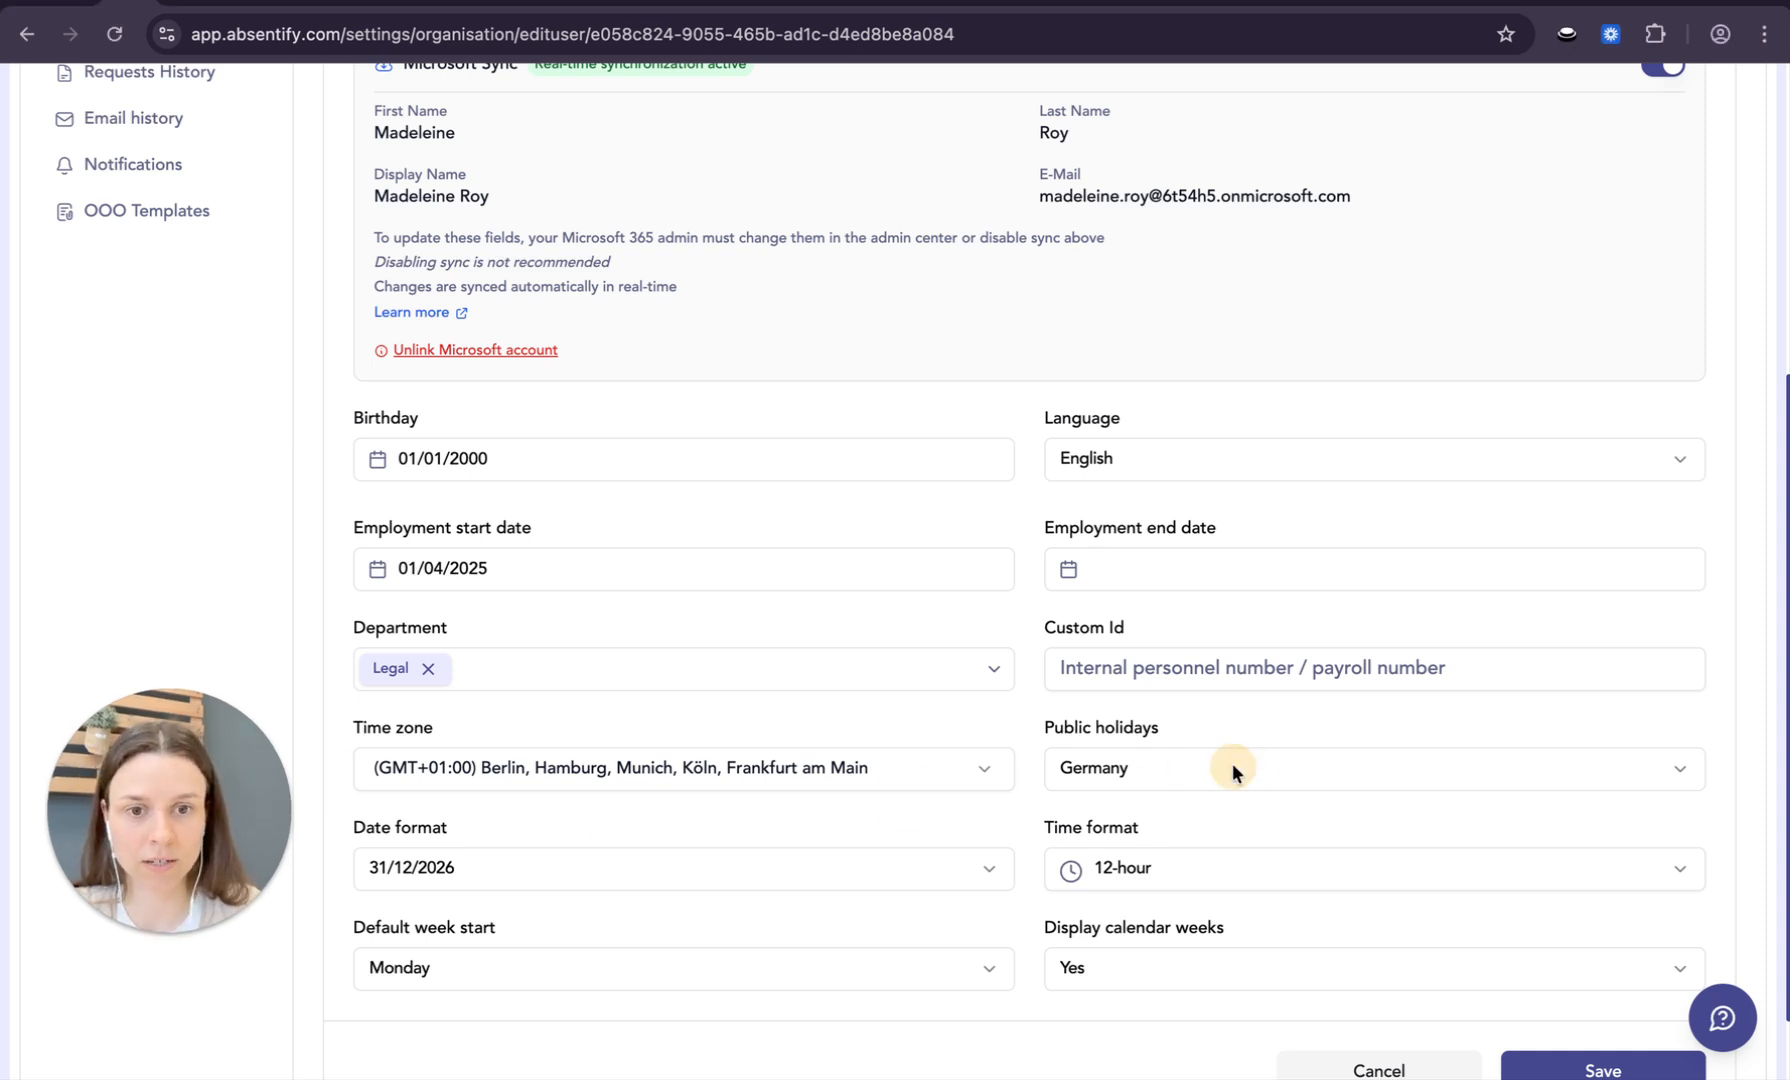
{"action": "left_click", "coordinate": [1680, 771]}
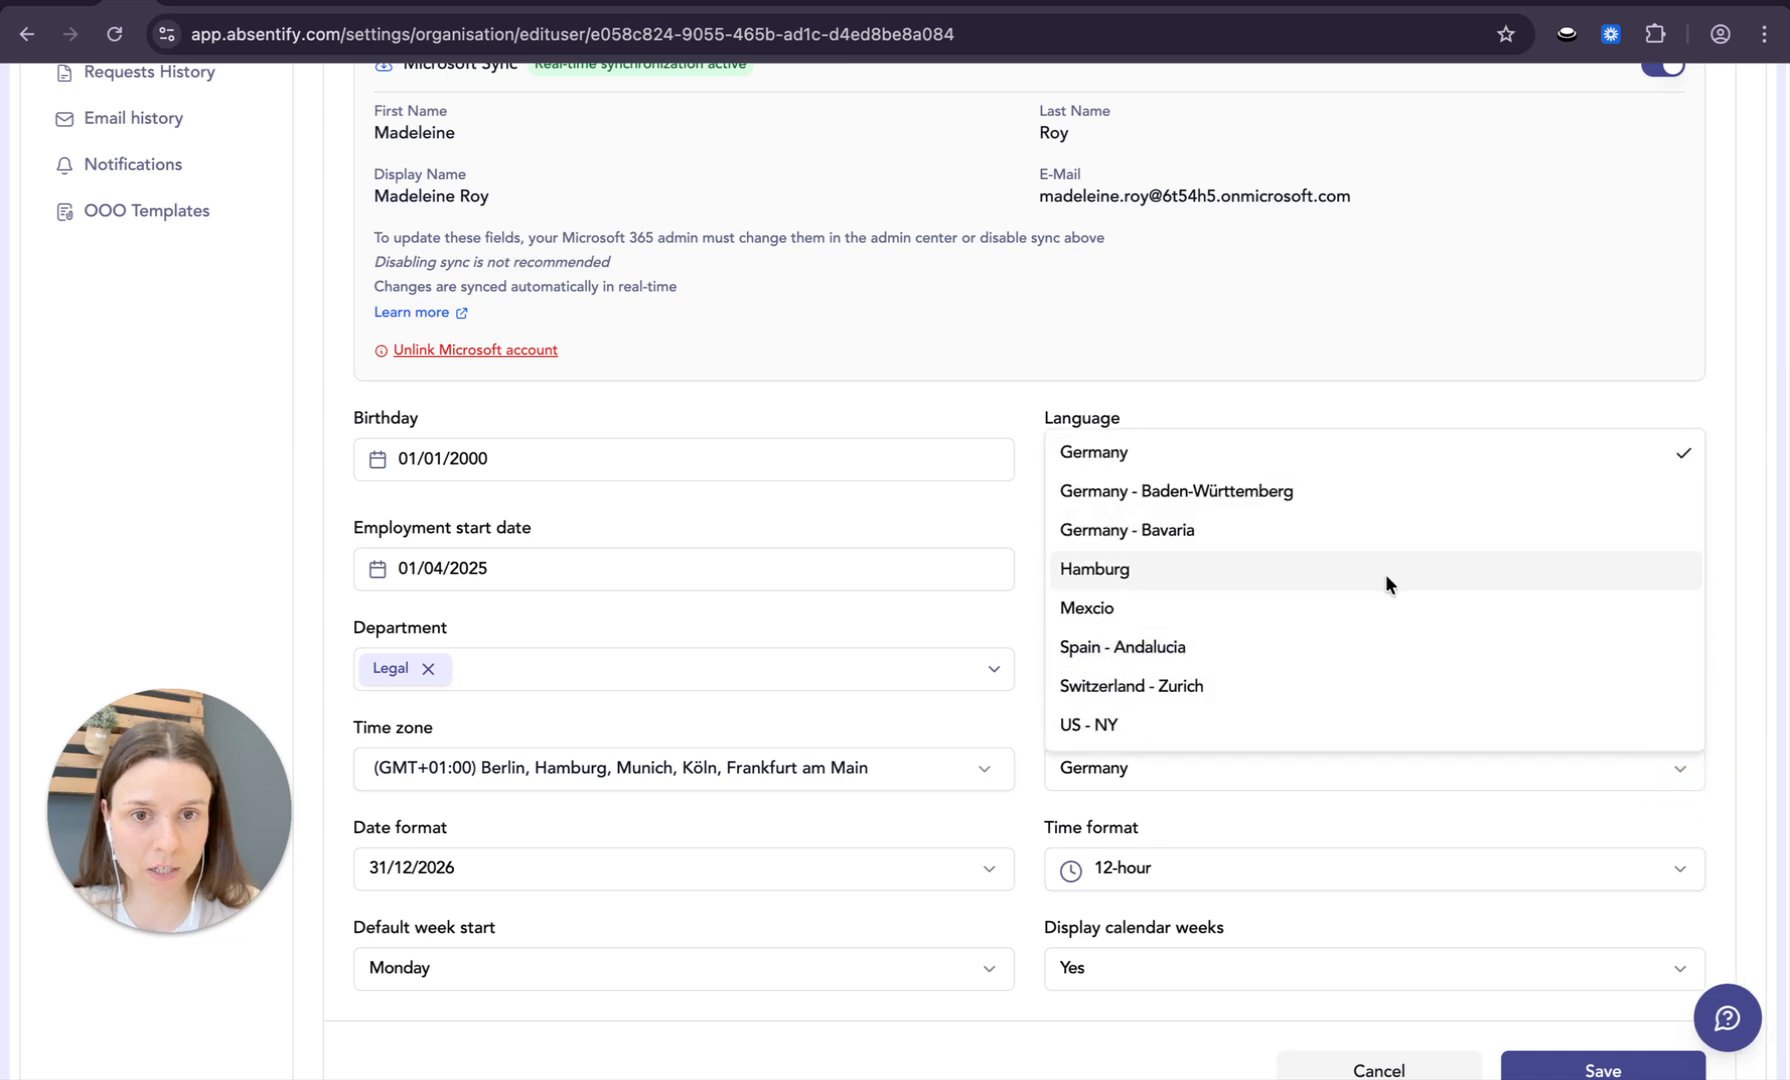
{"action": "left_click", "coordinate": [1226, 464]}
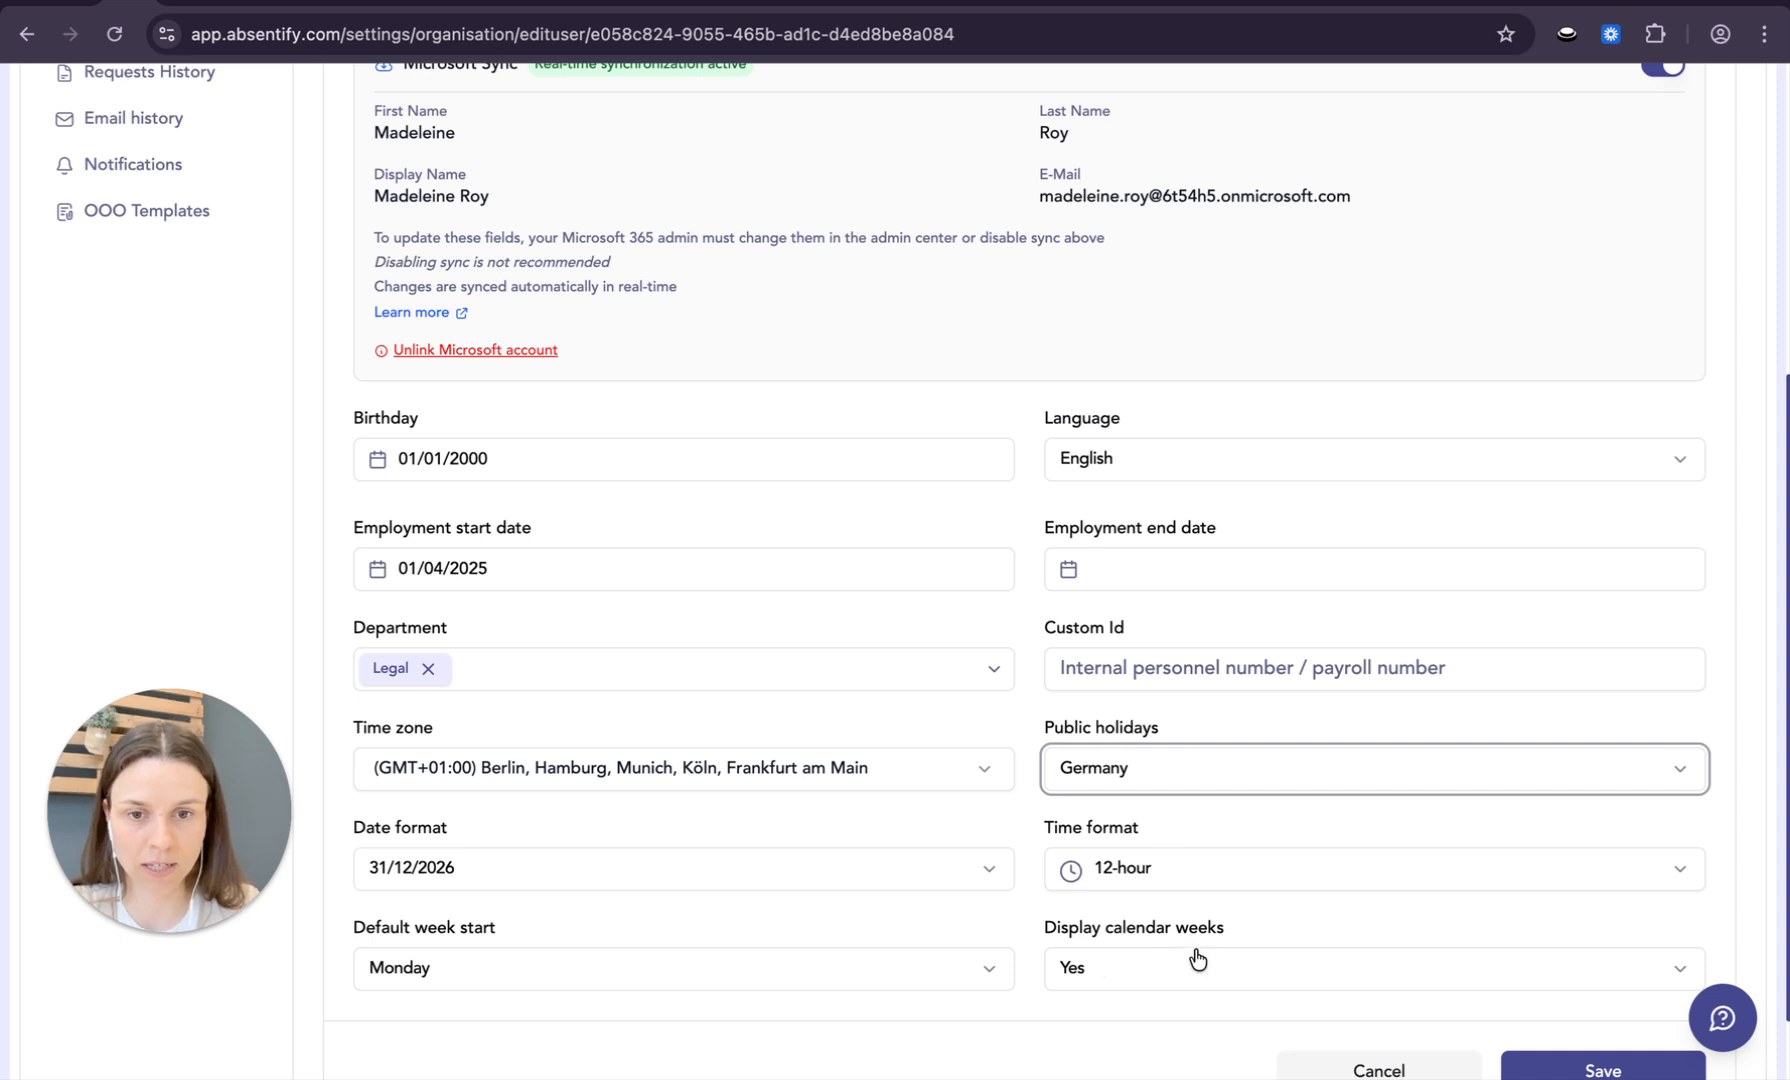
{"action": "scroll", "coordinate": [1197, 958], "scroll_direction": "down", "scroll_amount": 1}
{"action": "left_click", "coordinate": [1560, 998]}
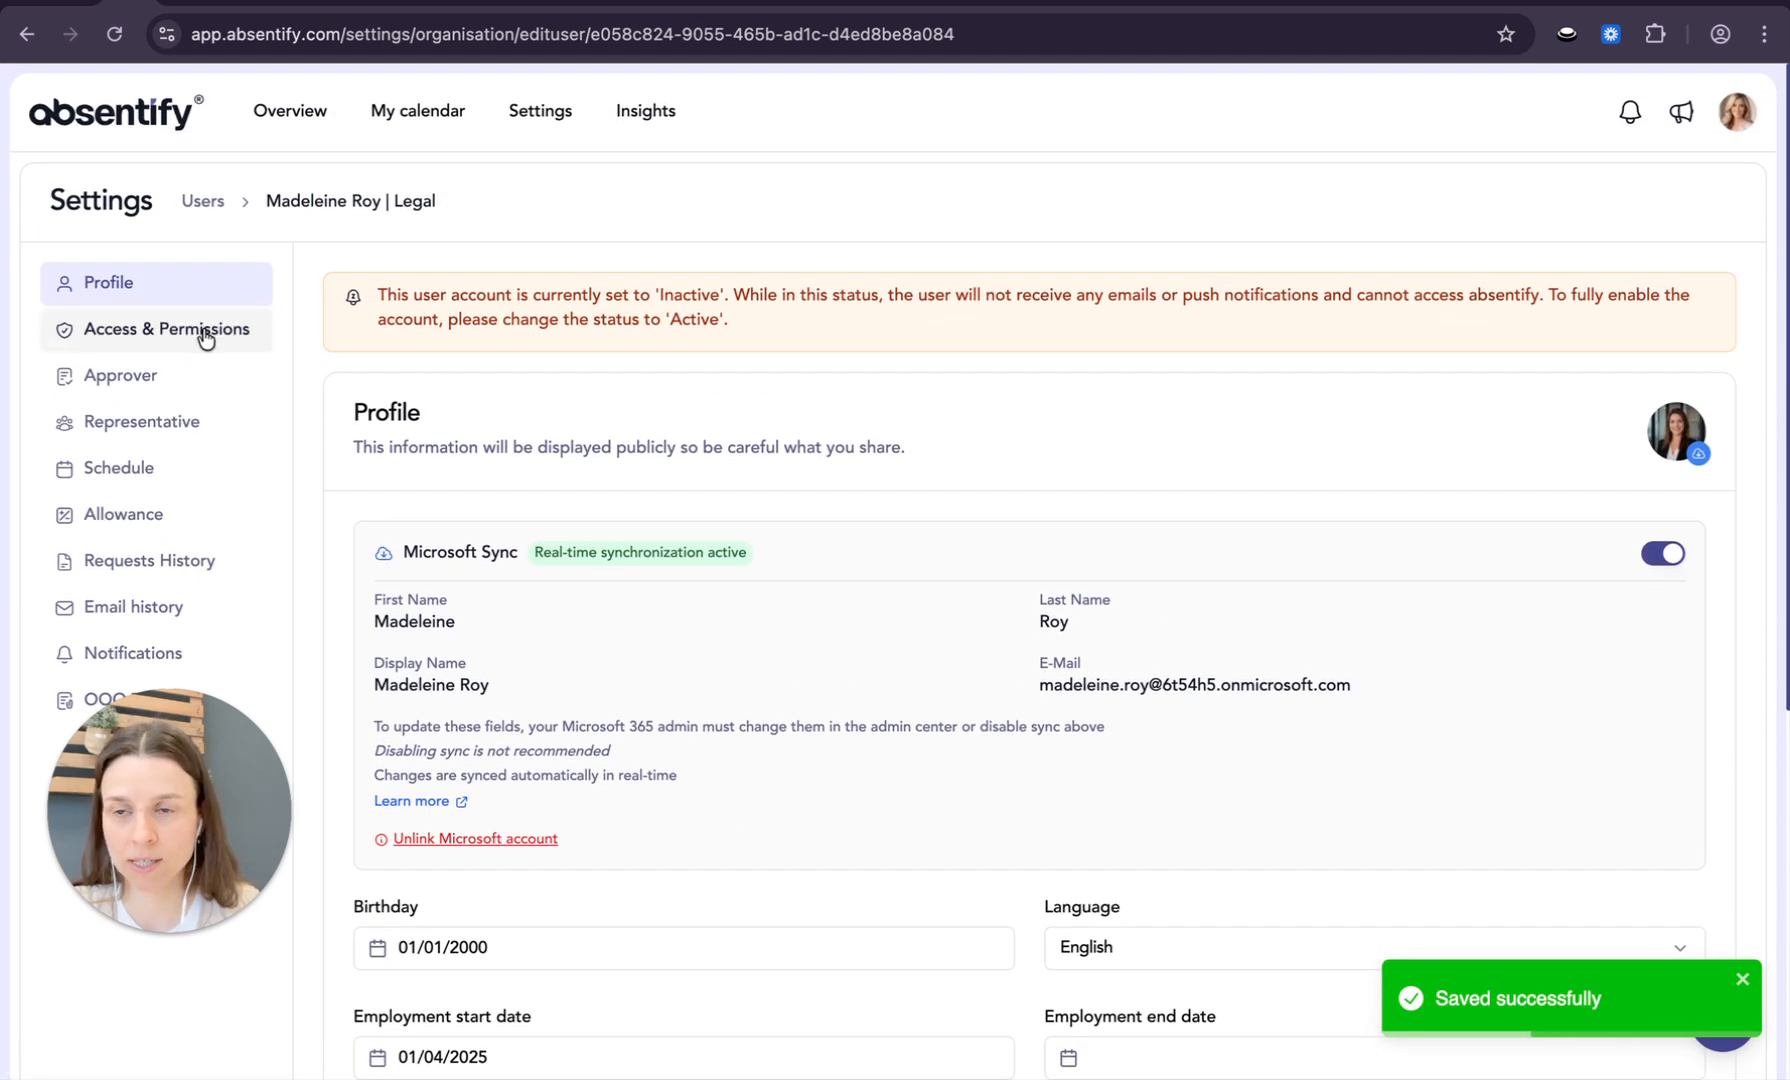
Keep the employee as administrator but withdraw billing access in Access & Permissions, and save the change.
{"action": "left_click", "coordinate": [200, 334]}
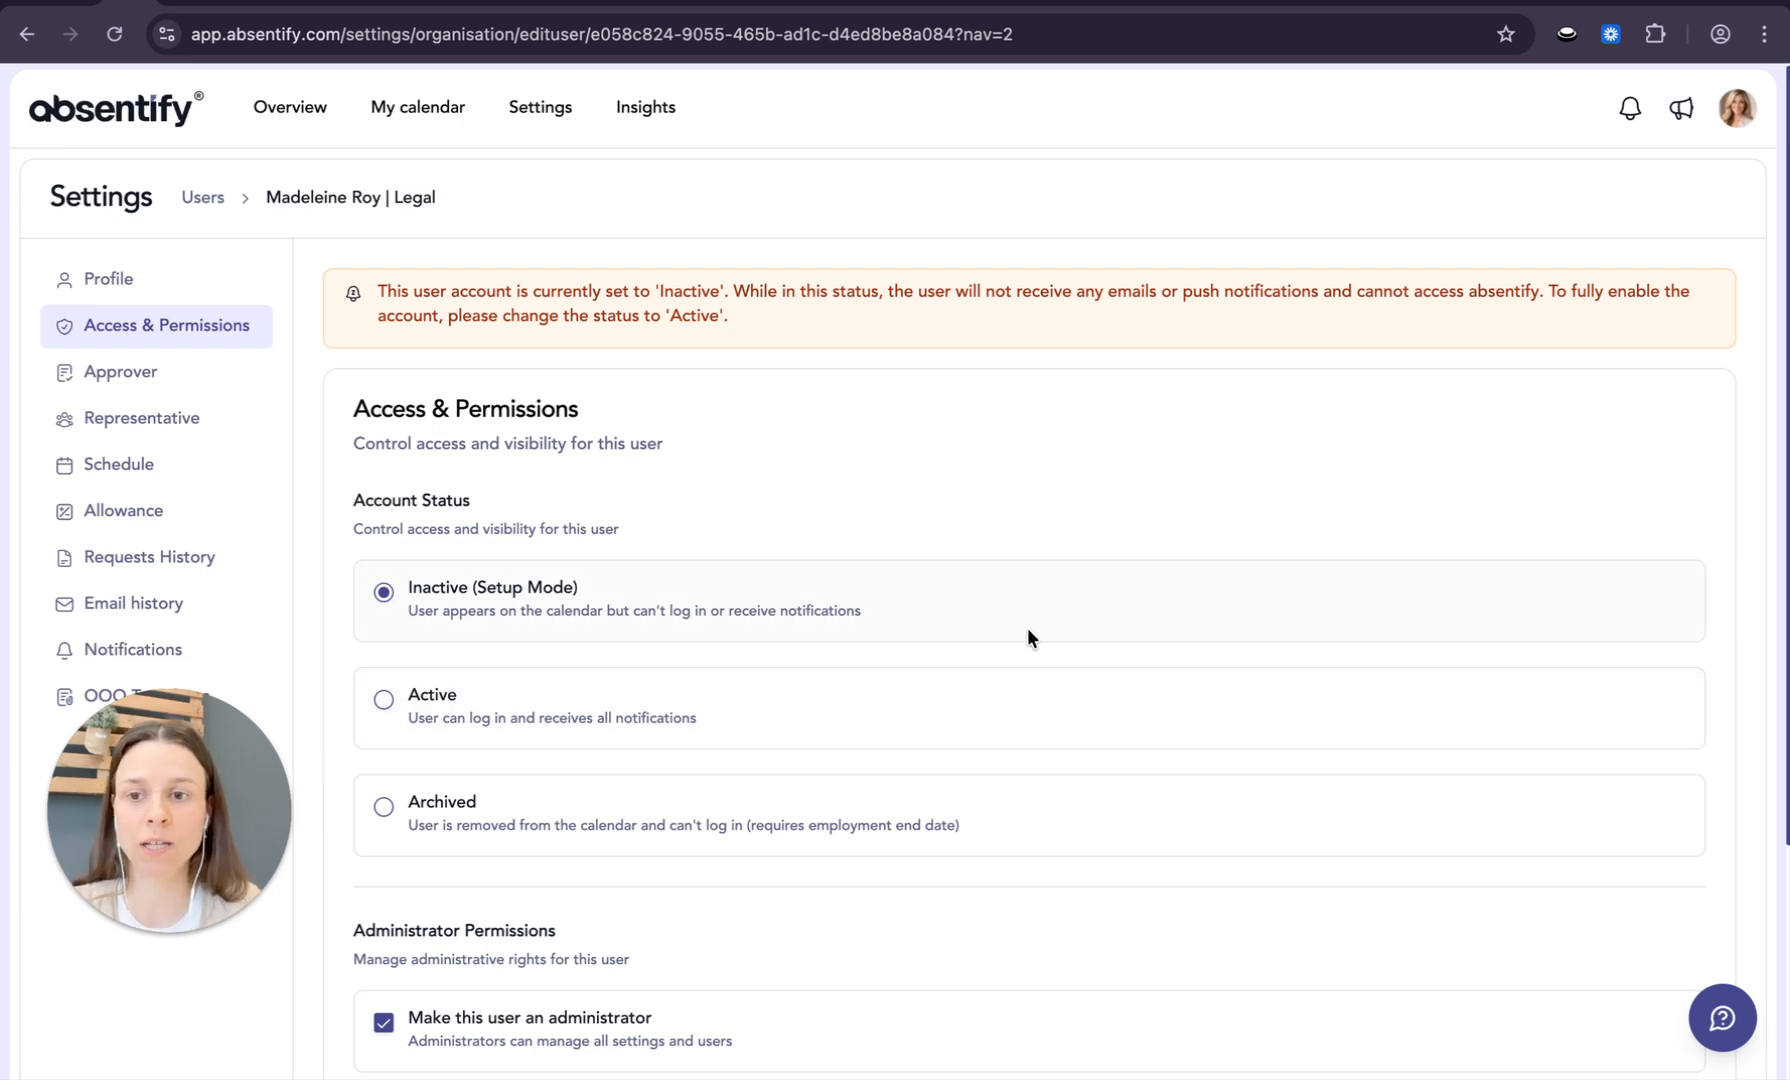
{"action": "scroll", "coordinate": [1036, 676], "scroll_direction": "down", "scroll_amount": 2}
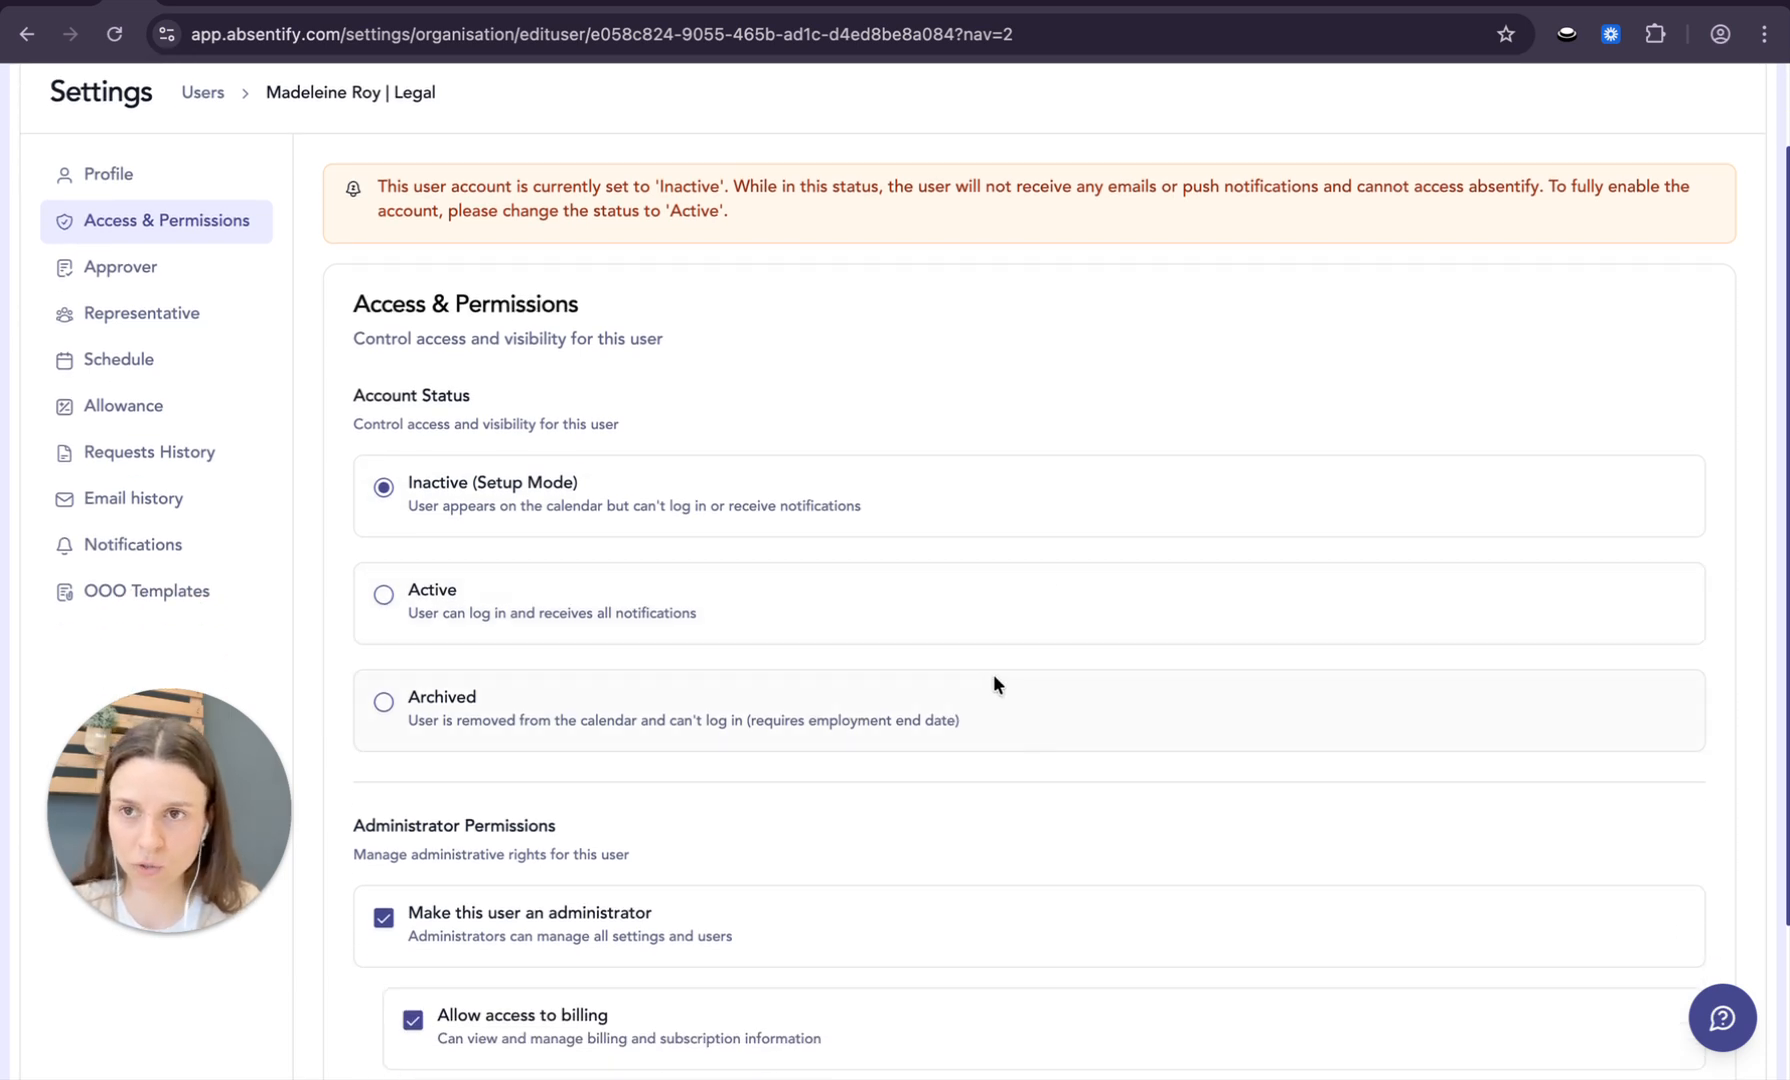
{"action": "scroll", "coordinate": [912, 779], "scroll_direction": "down", "scroll_amount": 3}
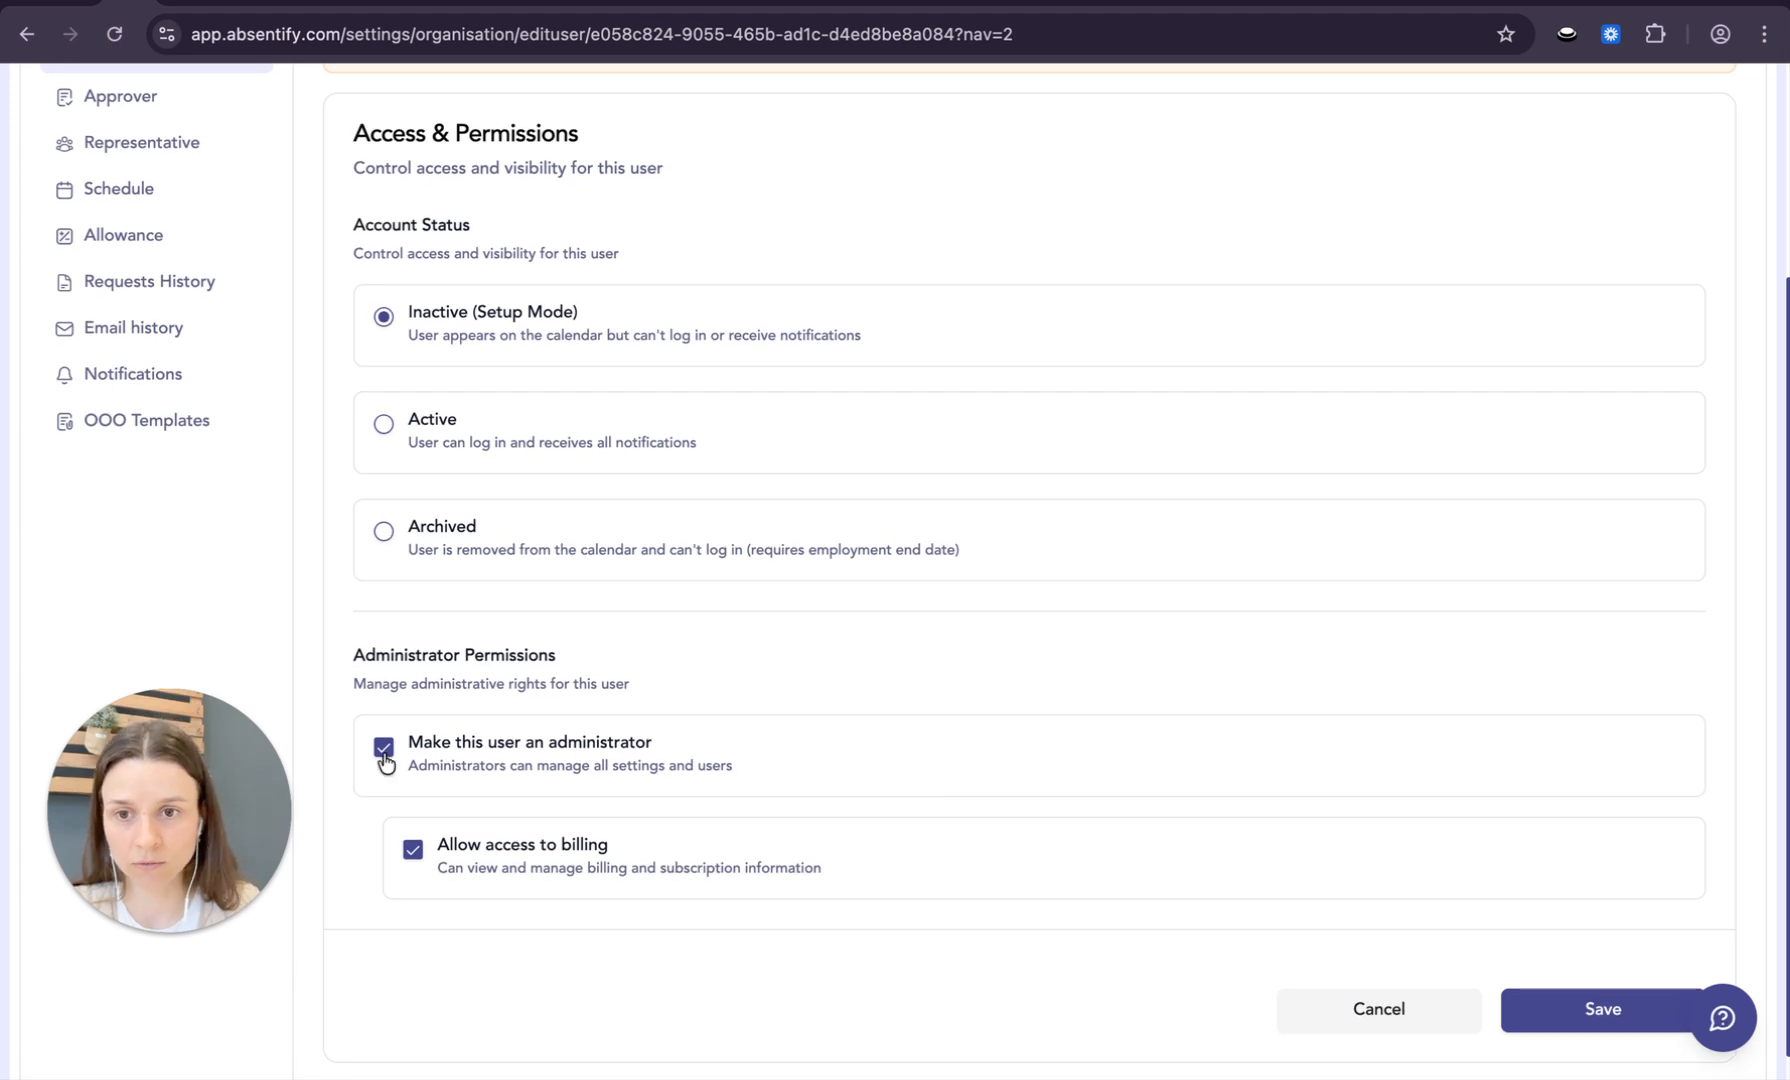
{"action": "left_click", "coordinate": [383, 755]}
{"action": "left_click", "coordinate": [382, 805]}
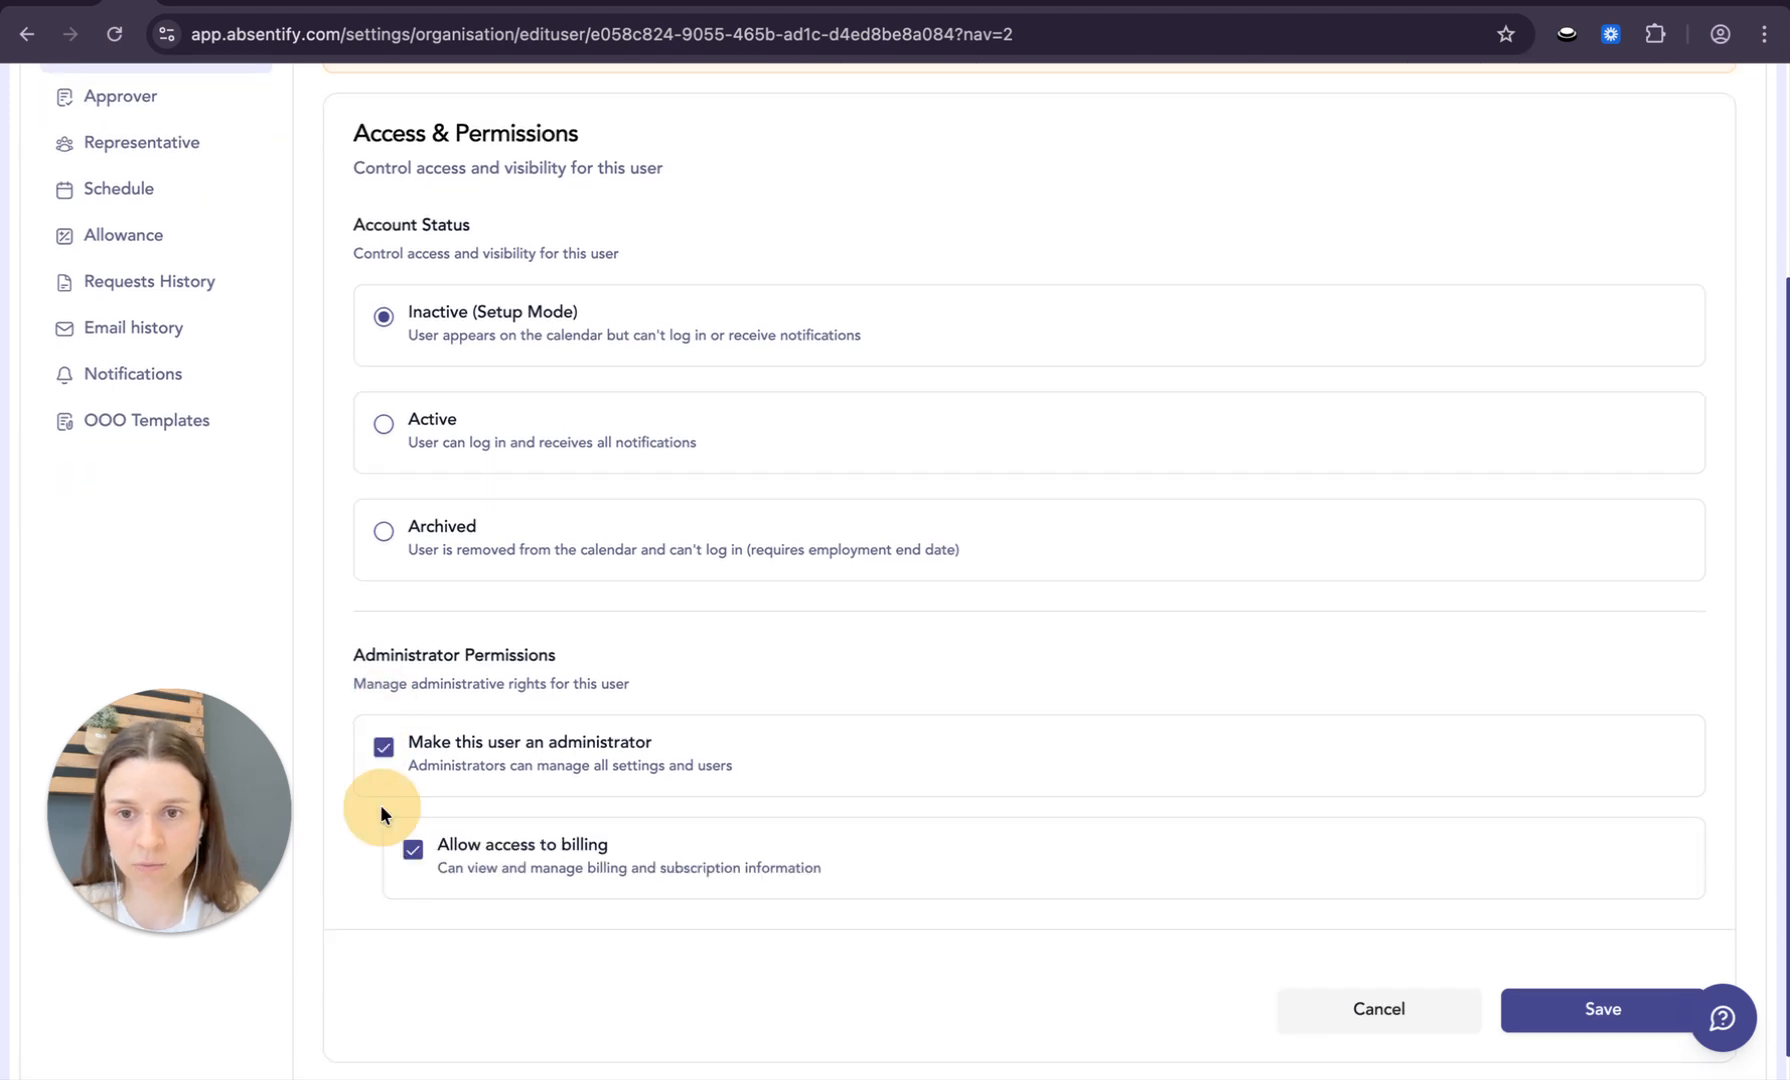
{"action": "left_click", "coordinate": [412, 855]}
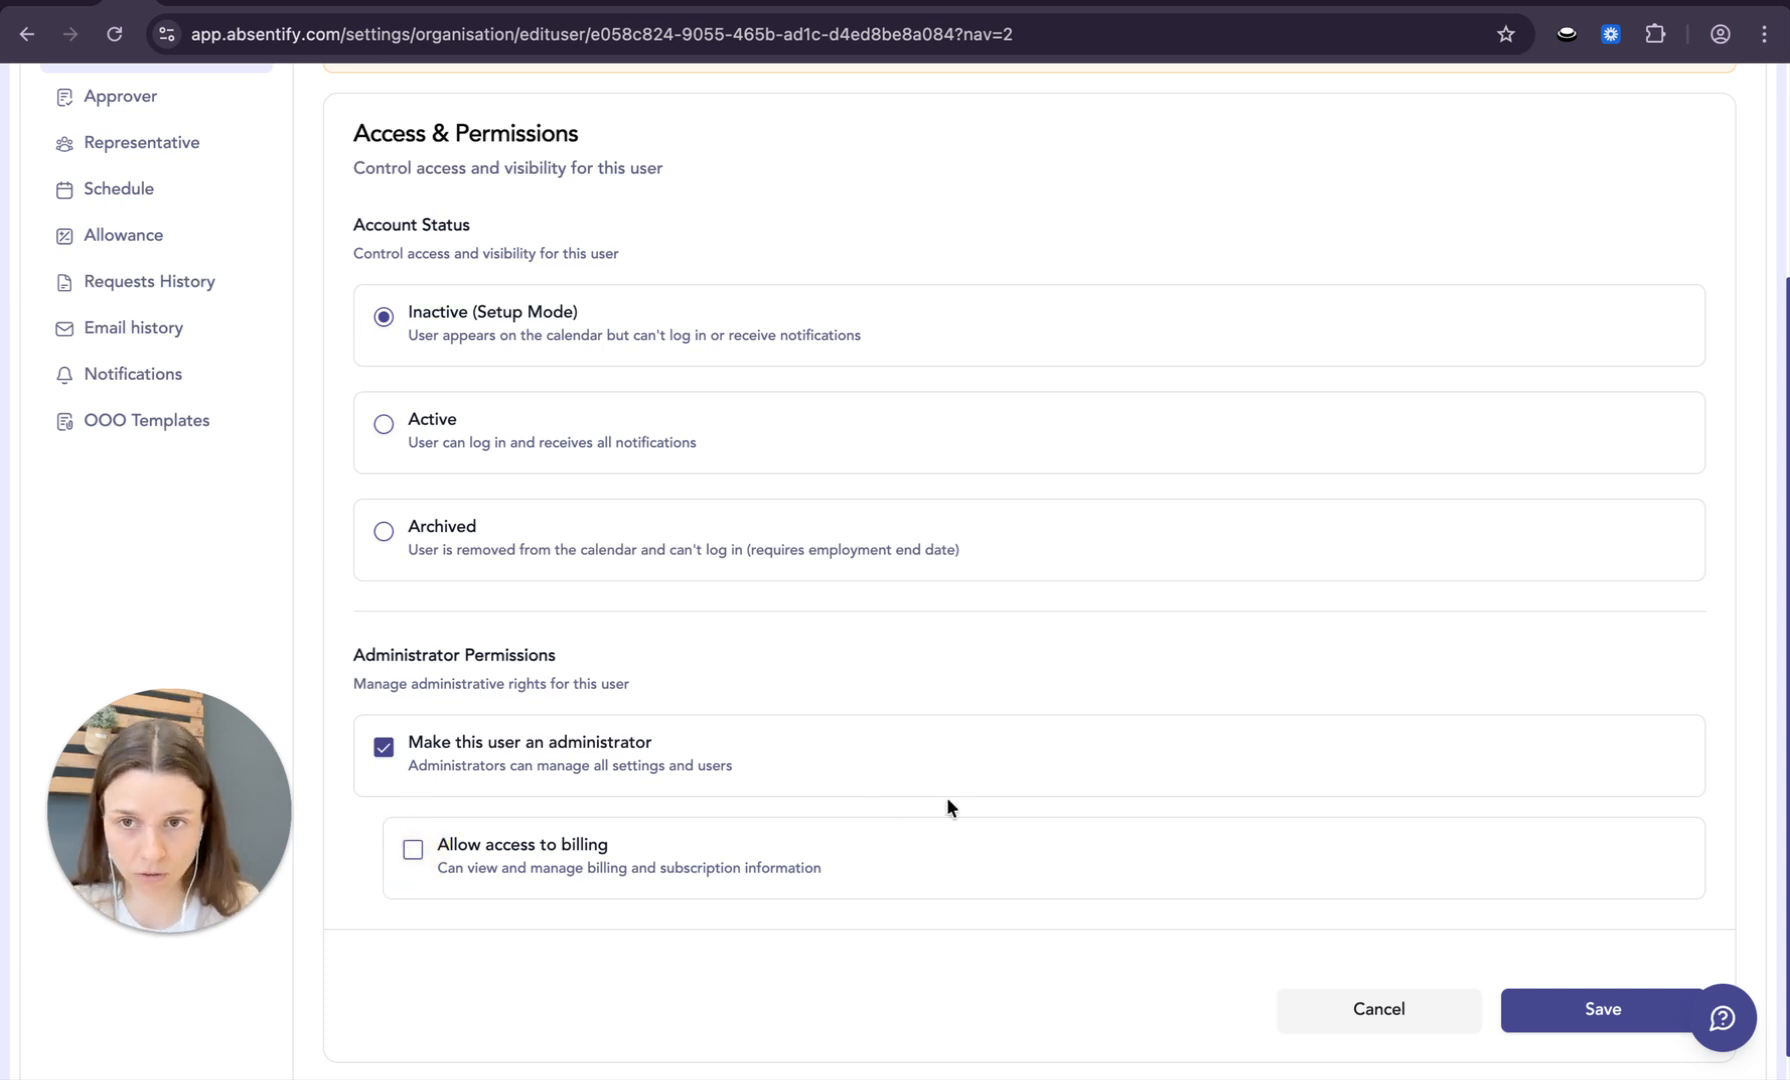
{"action": "left_click", "coordinate": [1547, 1005]}
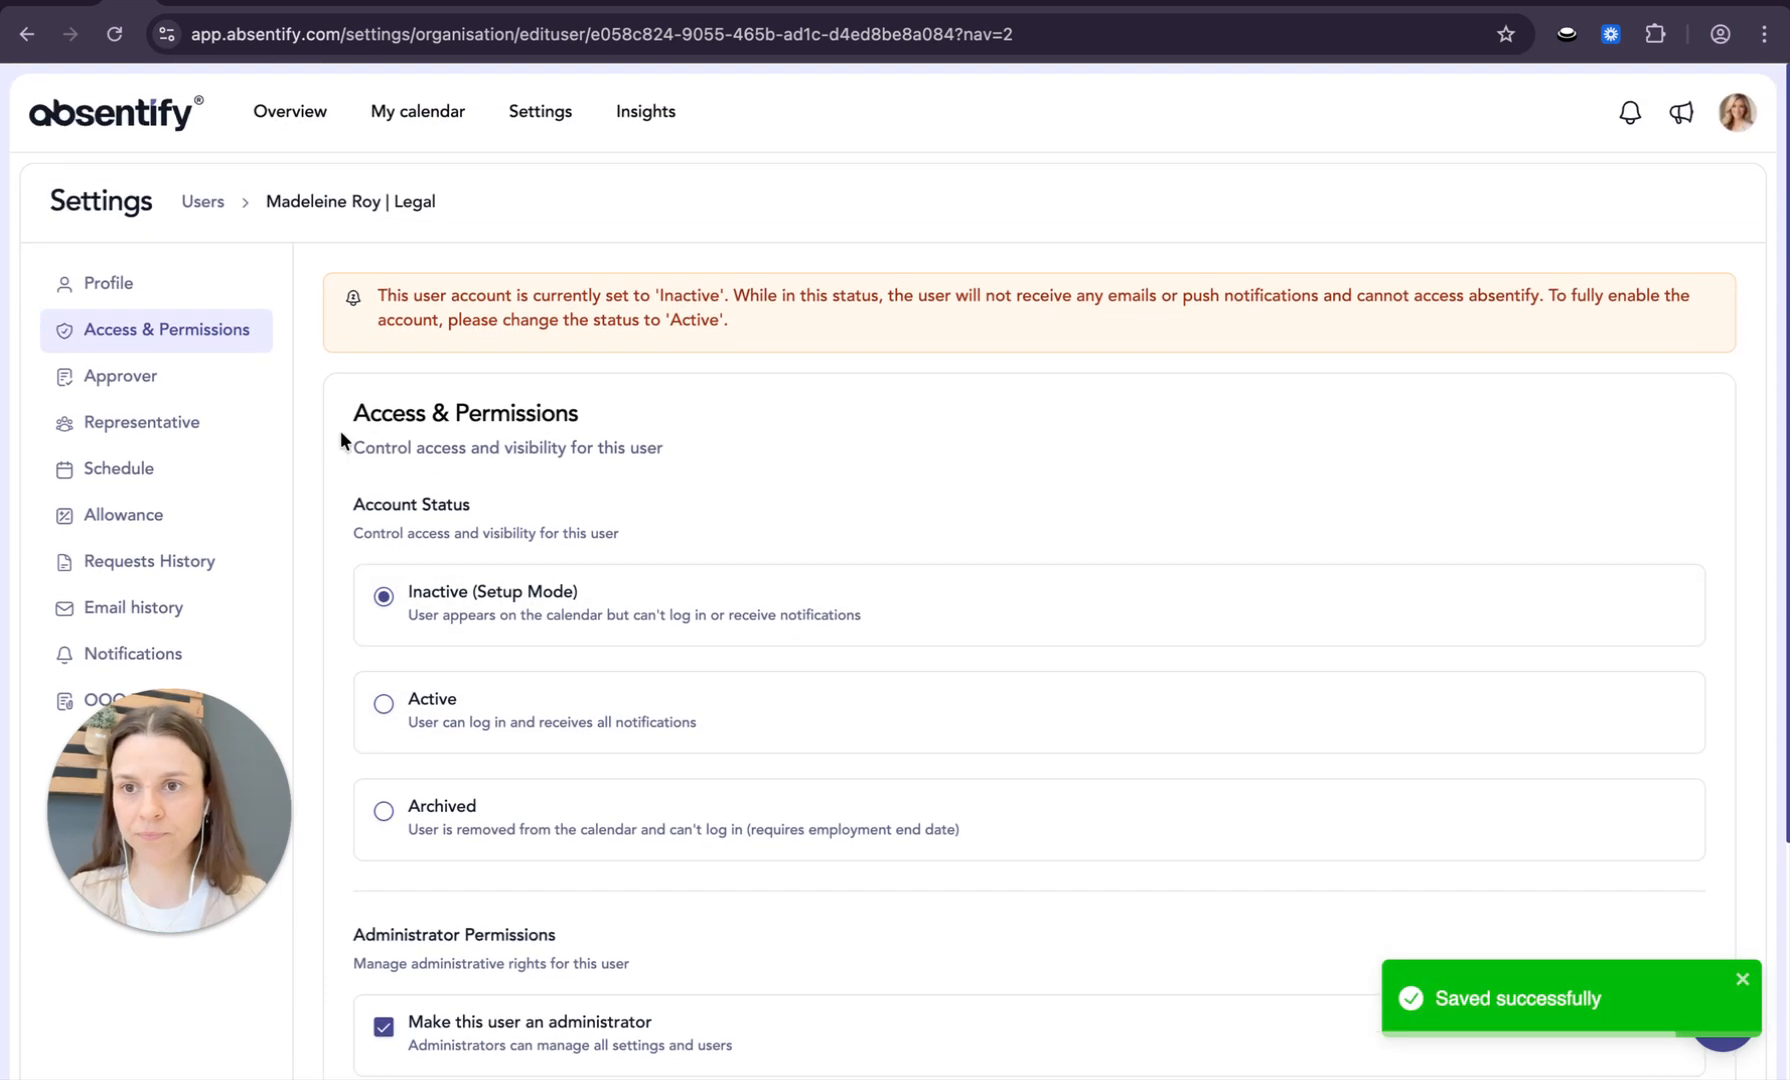
Switch the employee's approver setting from the Legal department's to Custom and add a second approver.
{"action": "left_click", "coordinate": [112, 383]}
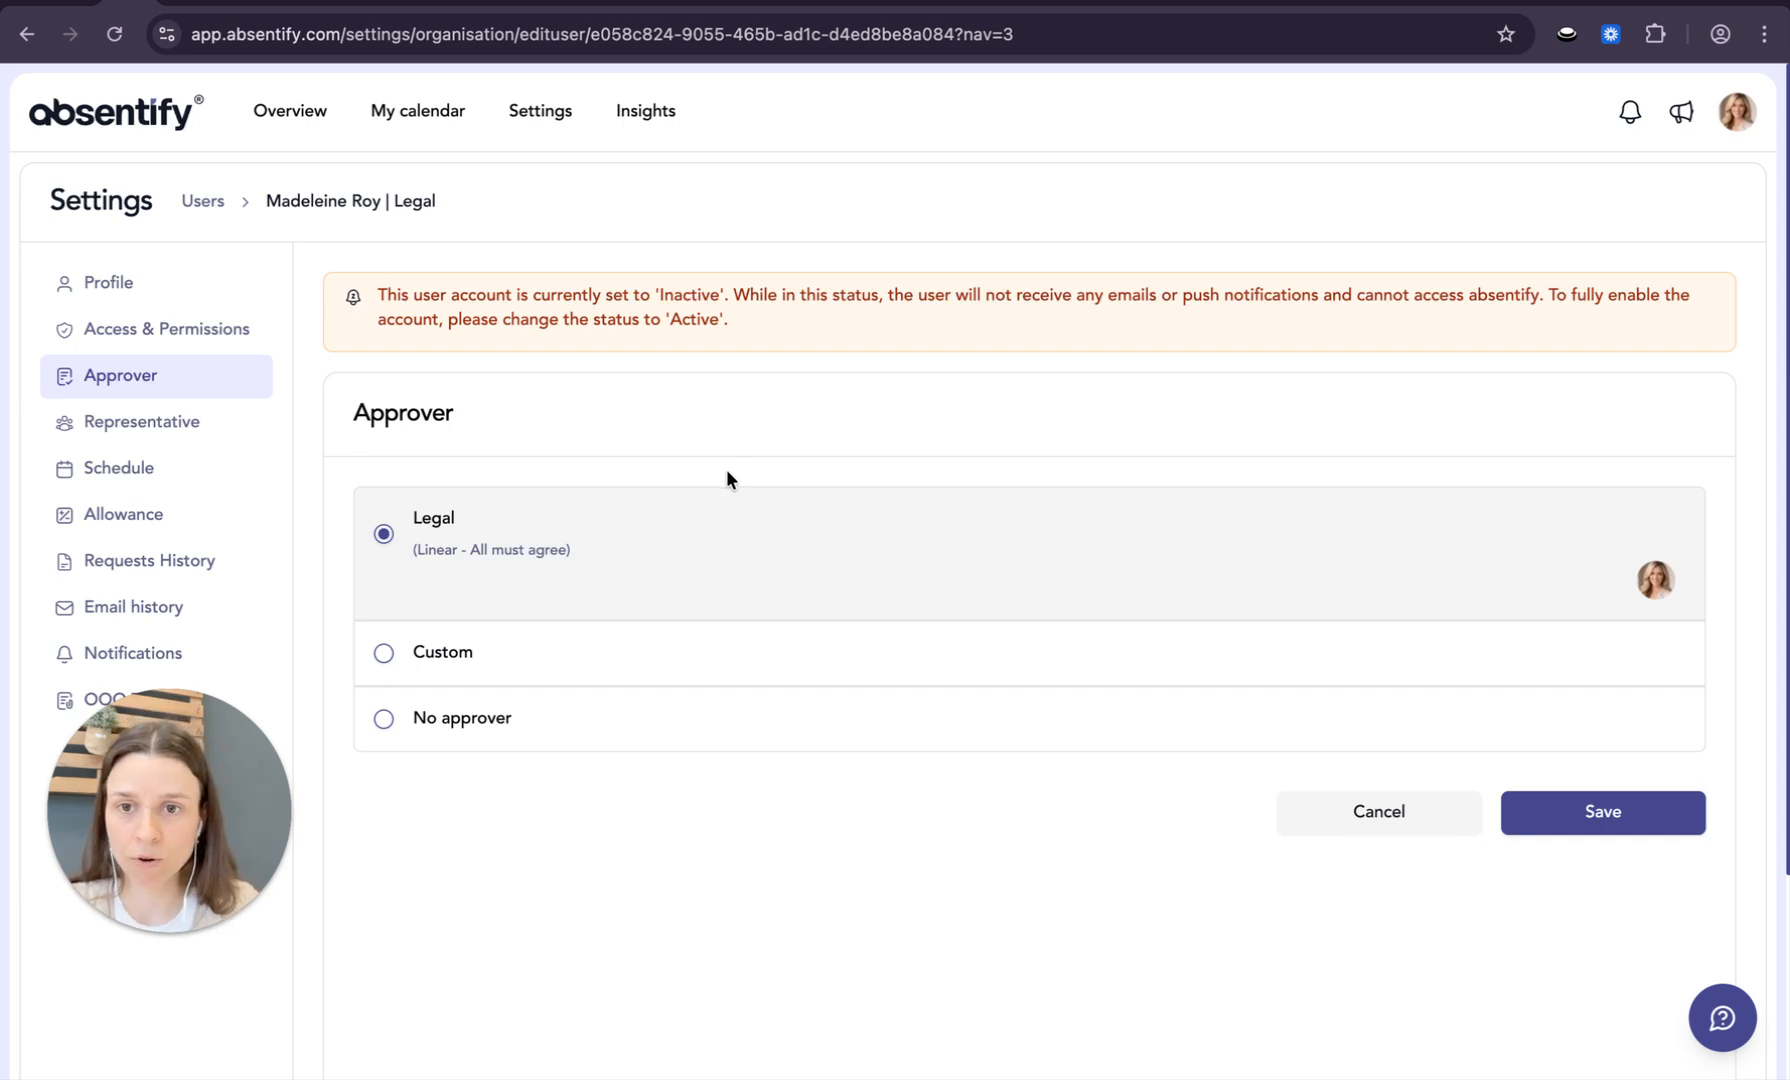
{"action": "scroll", "coordinate": [727, 472], "scroll_direction": "down", "scroll_amount": 1}
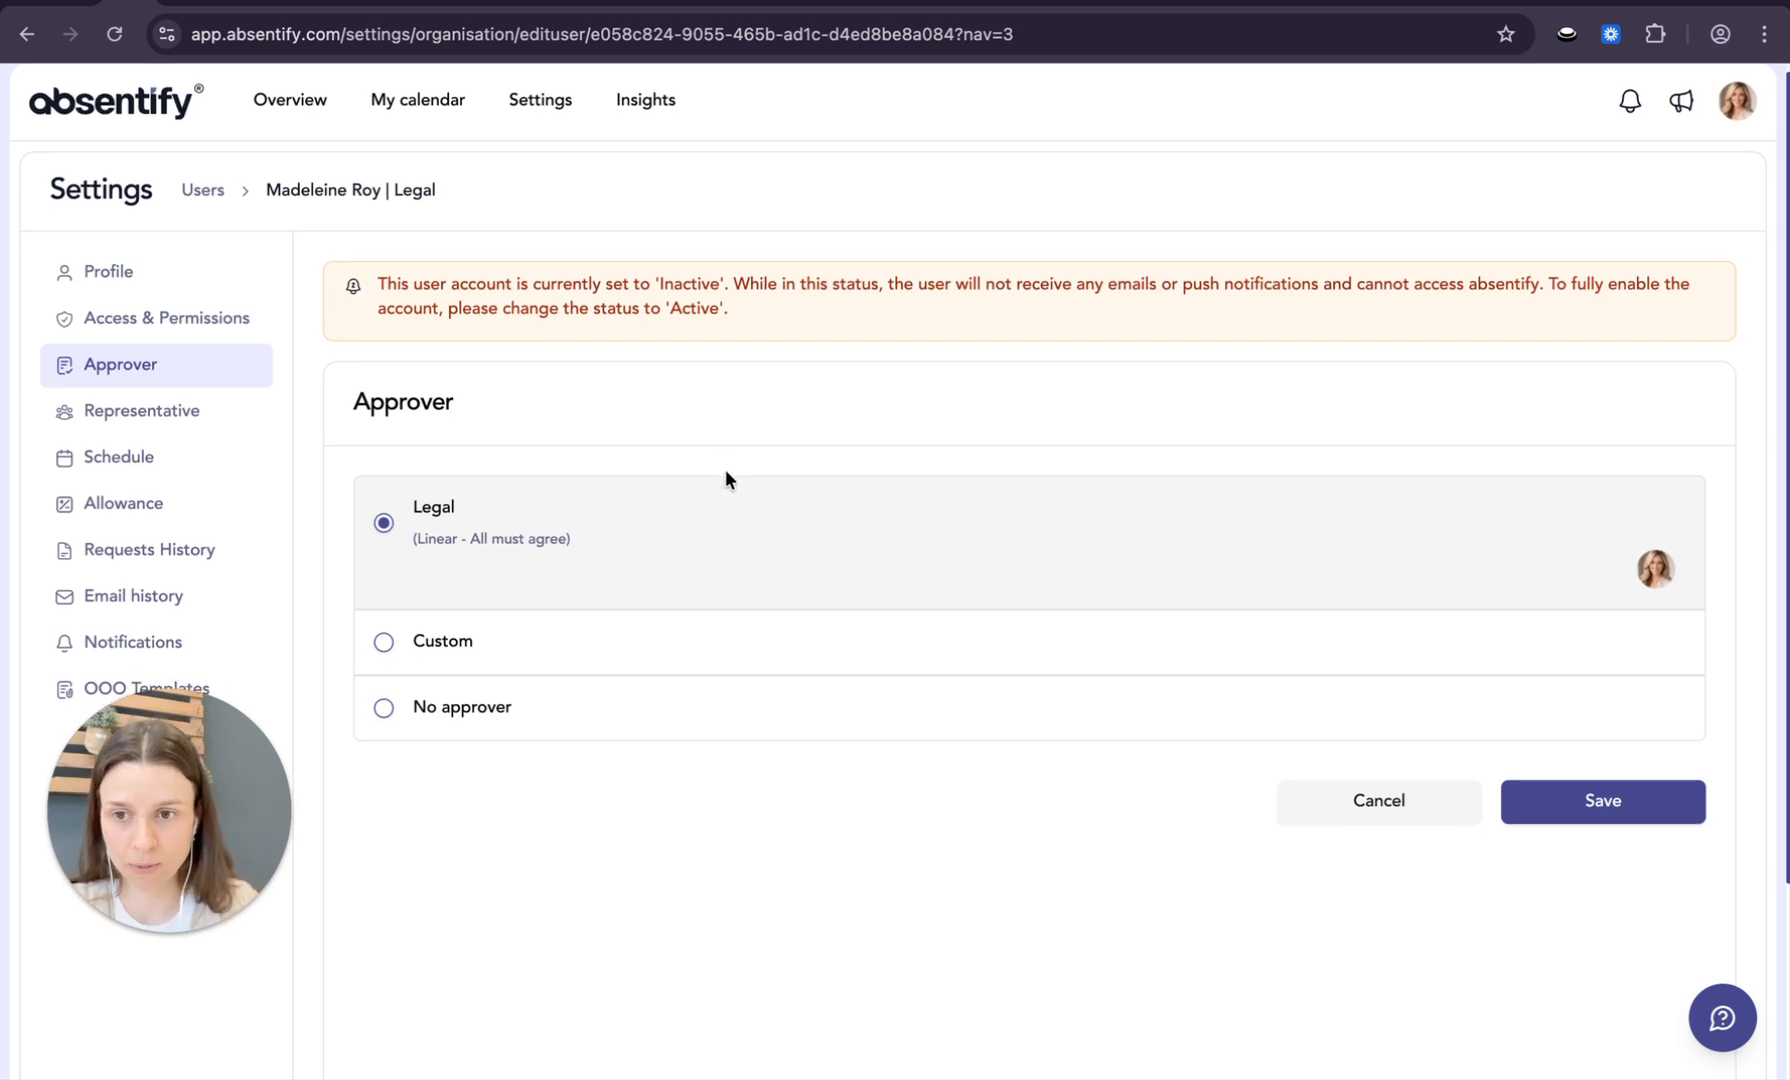
{"action": "scroll", "coordinate": [726, 471], "scroll_direction": "down", "scroll_amount": 2}
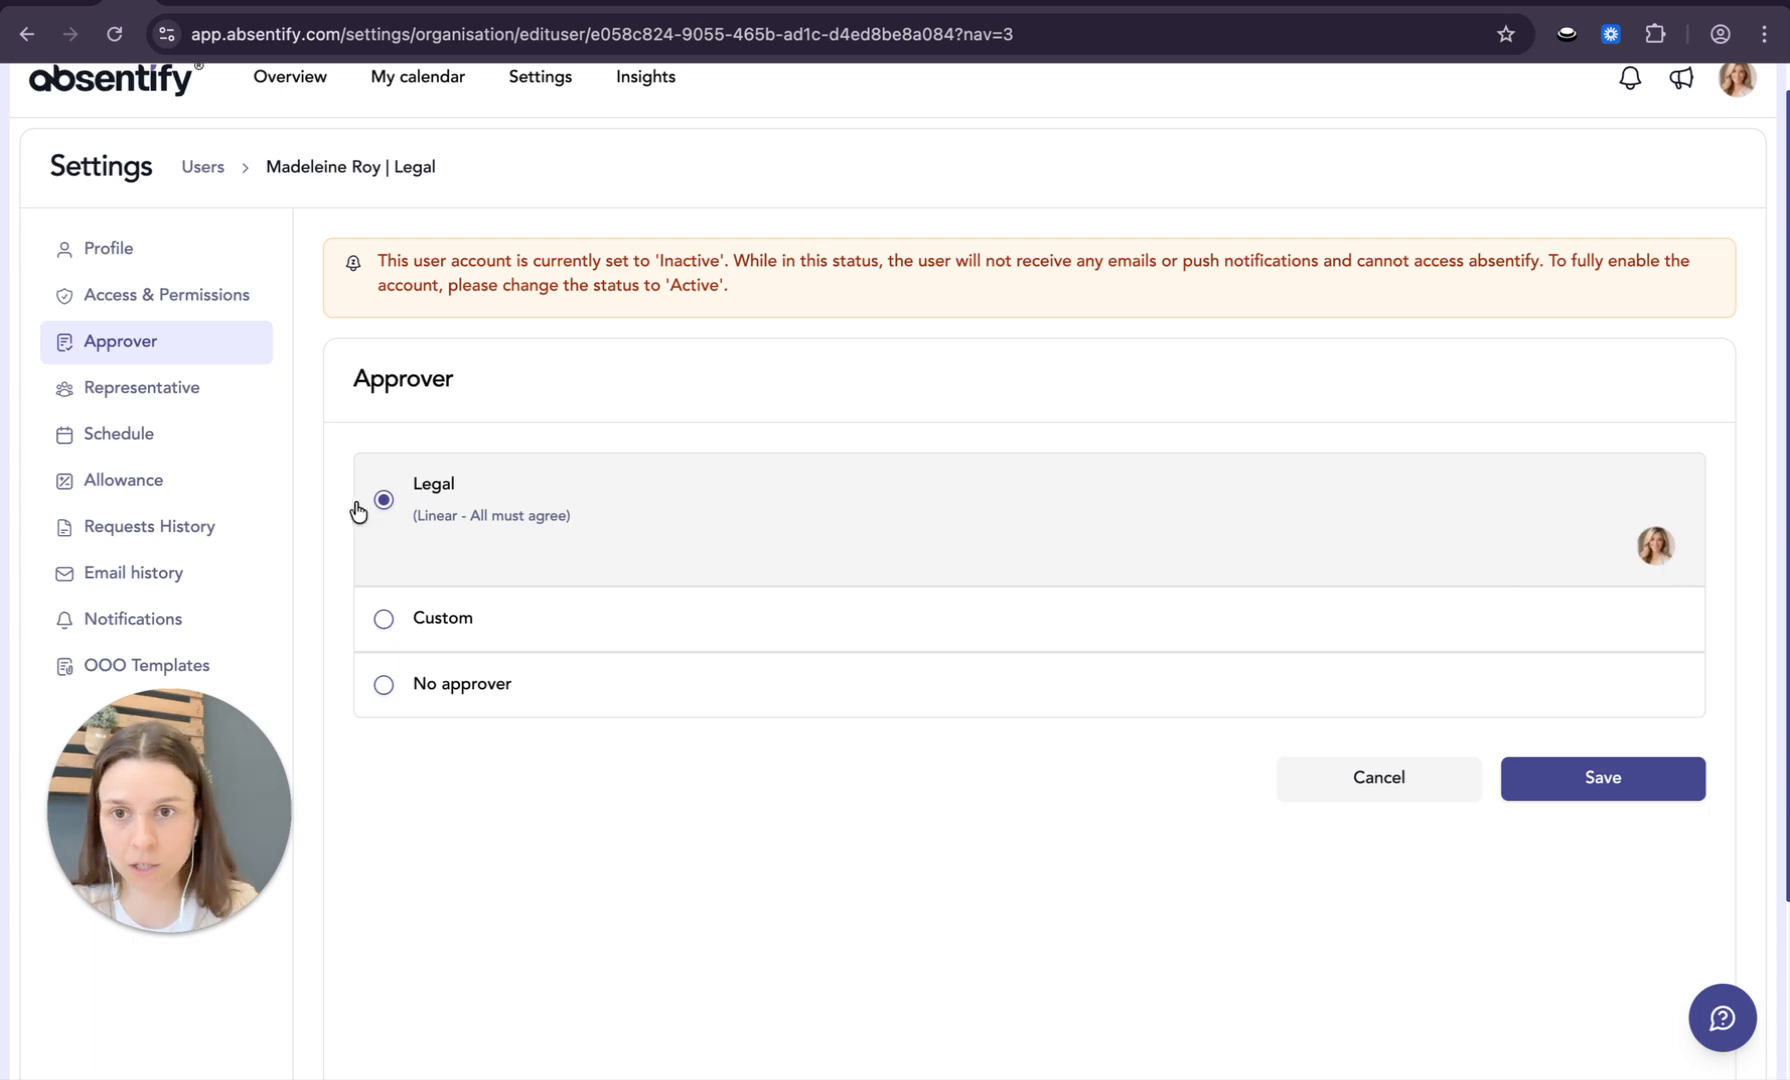
{"action": "left_click", "coordinate": [384, 624]}
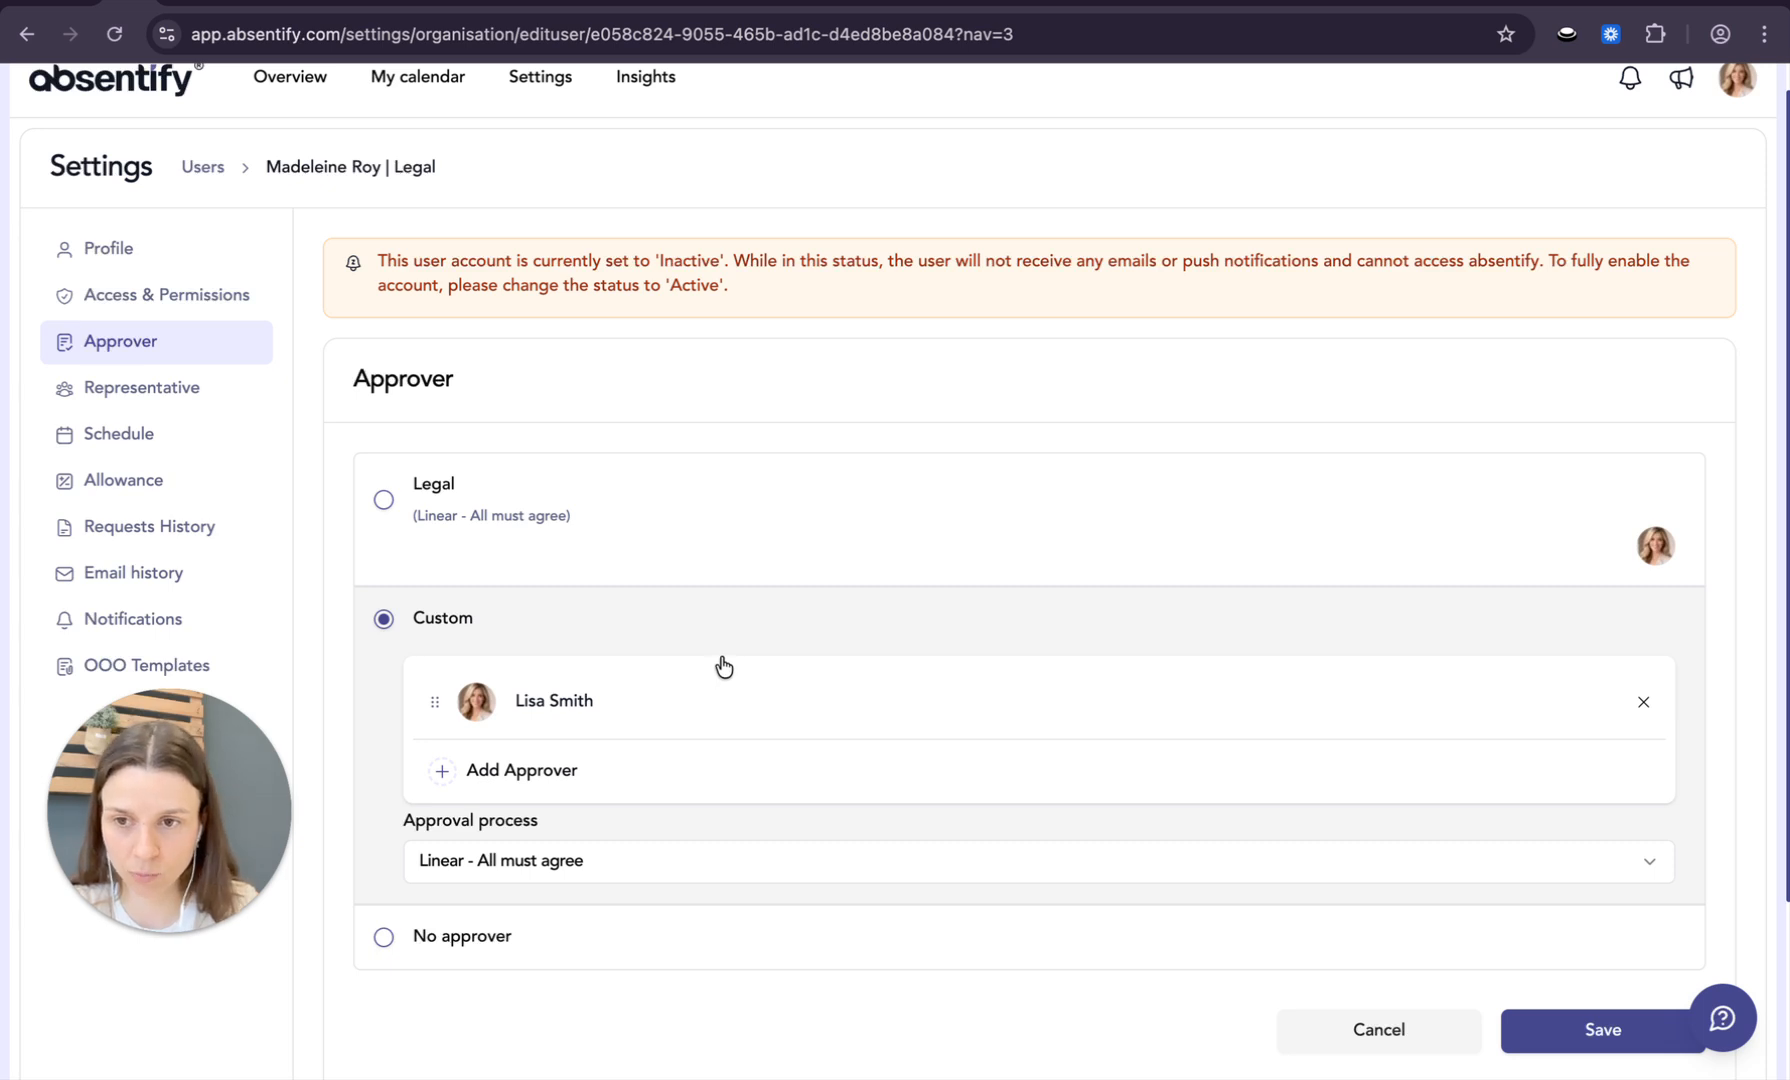
{"action": "scroll", "coordinate": [720, 668], "scroll_direction": "down", "scroll_amount": 2}
{"action": "left_click", "coordinate": [543, 648]}
{"action": "left_click", "coordinate": [540, 647]}
{"action": "left_click", "coordinate": [559, 750]}
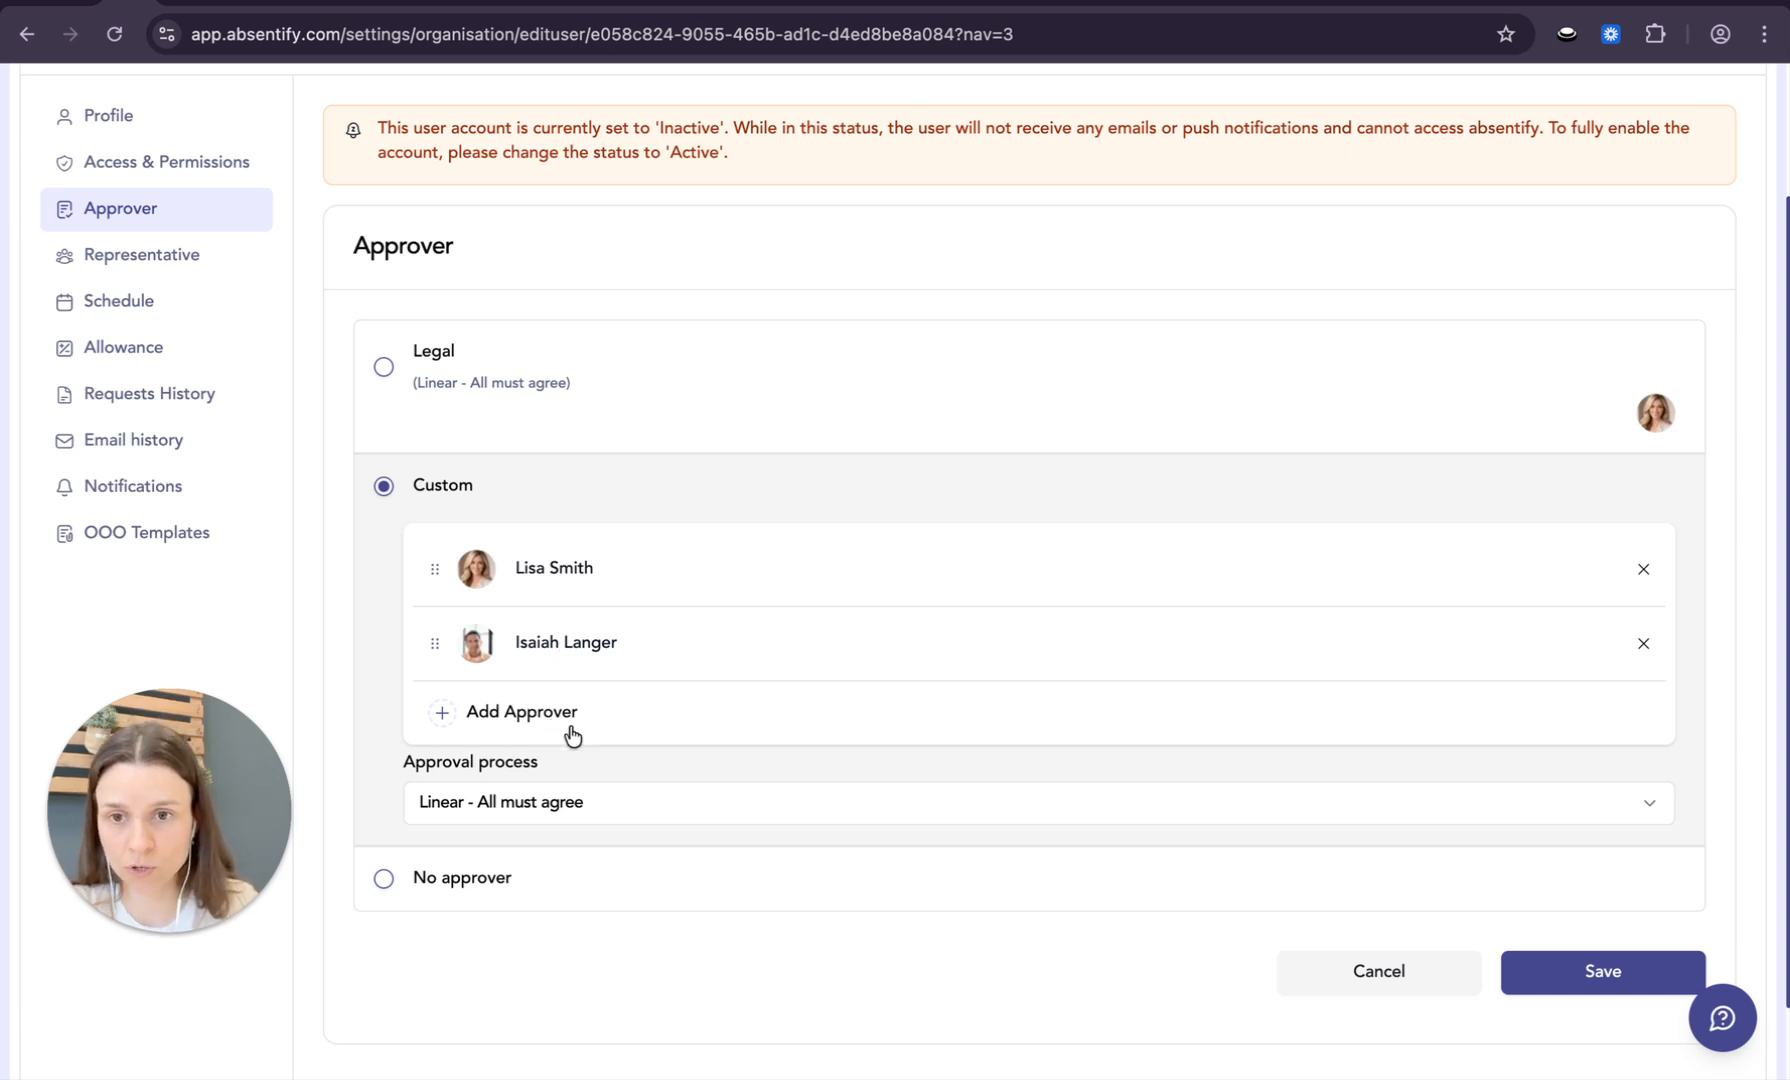
Set the custom approval process to Parallel - All must agree and save the approver settings.
{"action": "left_click", "coordinate": [629, 810]}
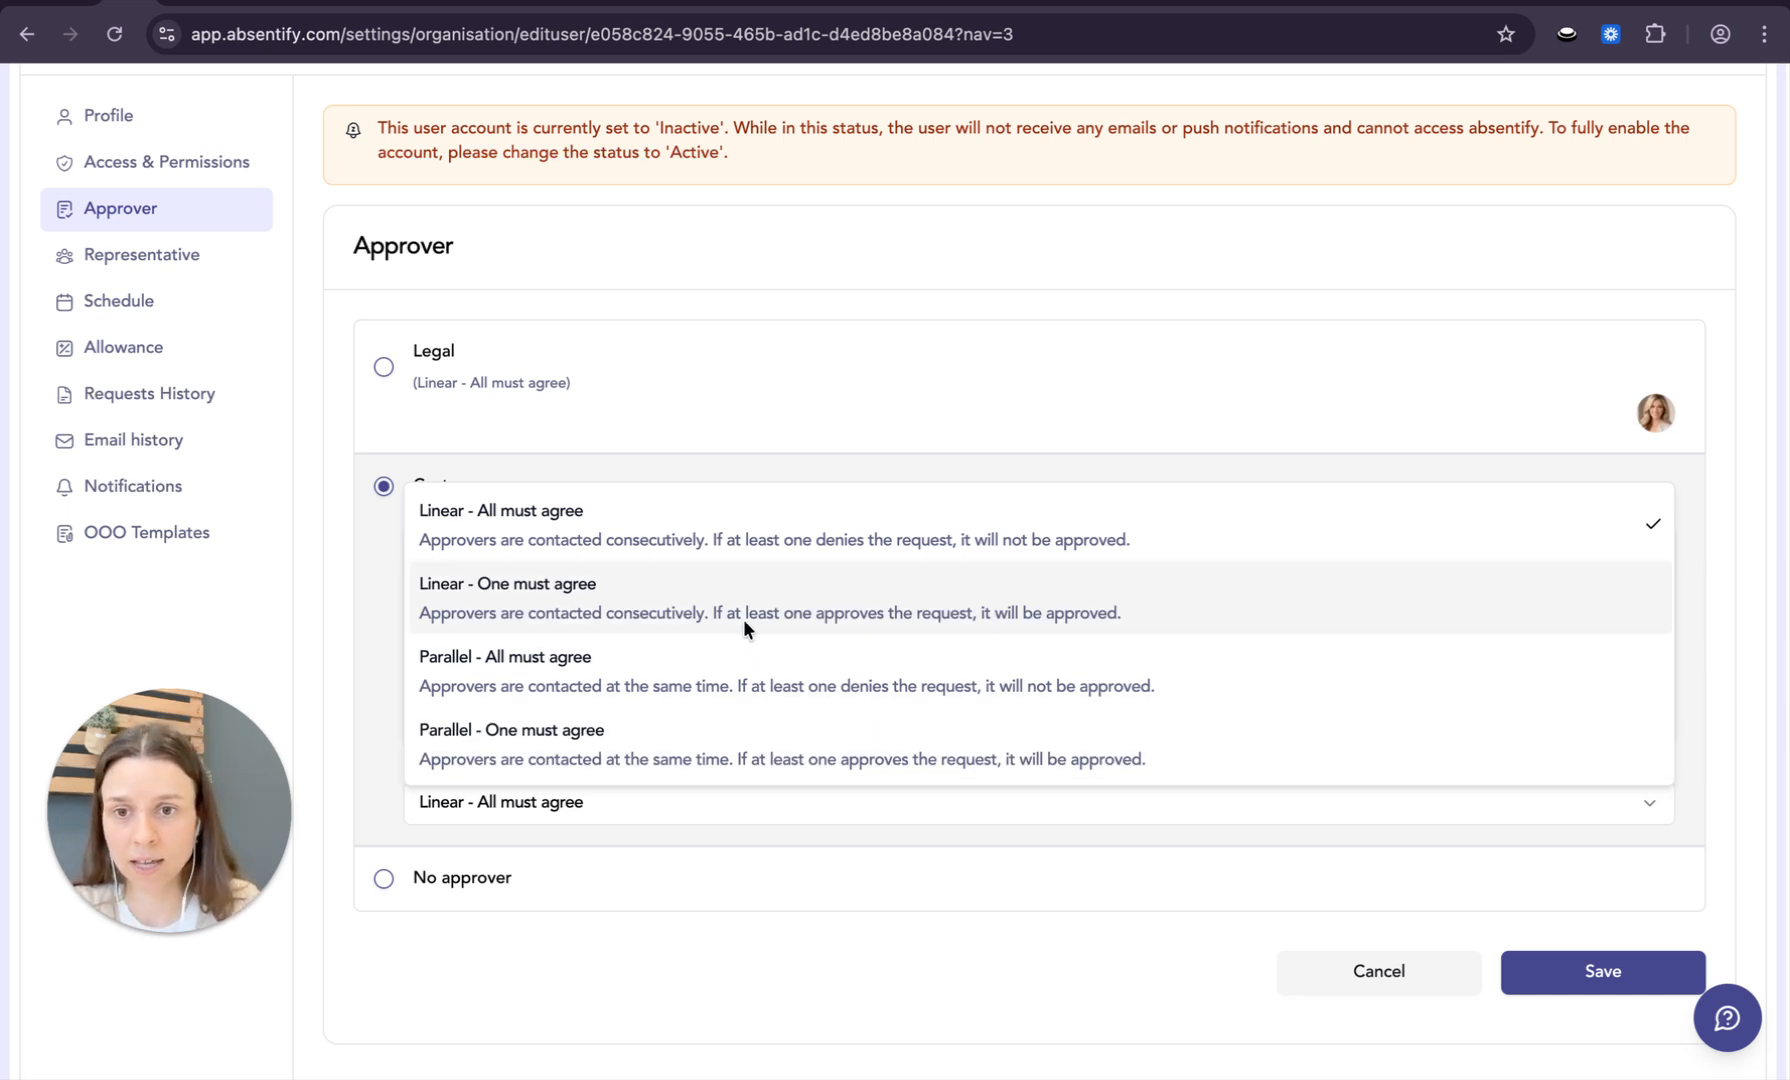
{"action": "left_click", "coordinate": [685, 674]}
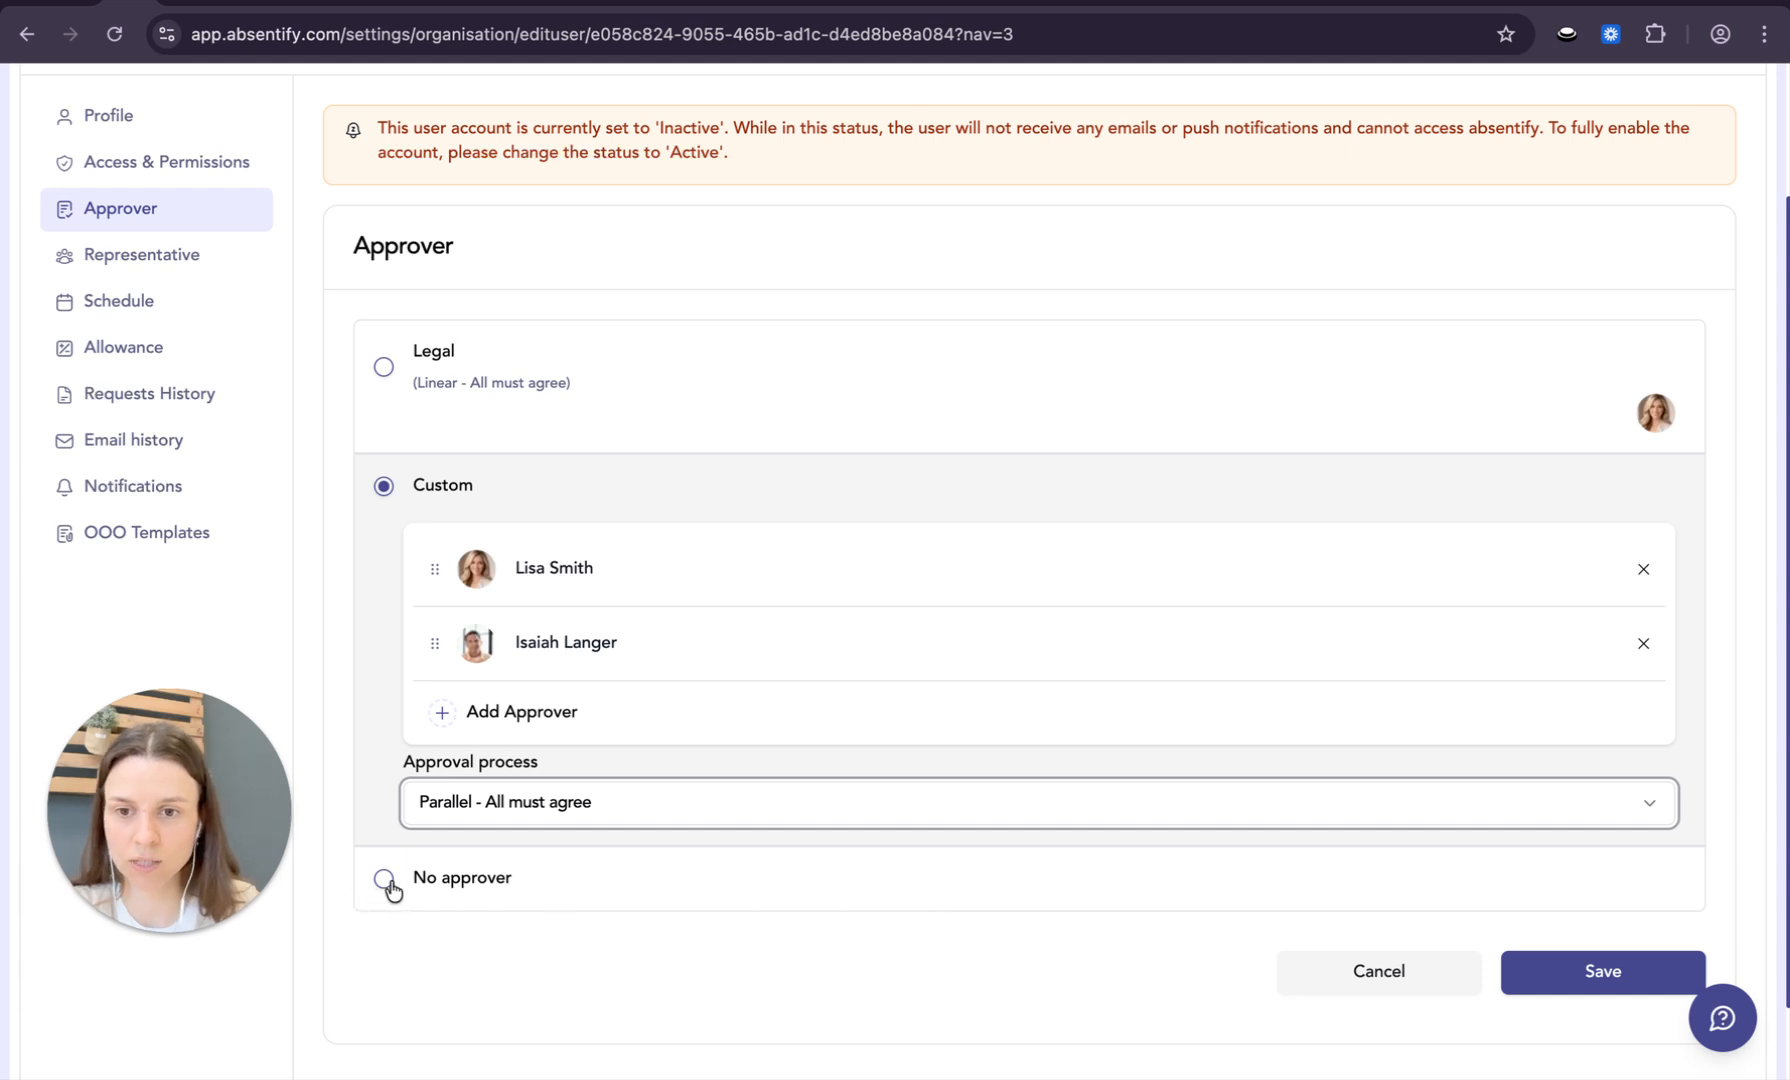
{"action": "left_click", "coordinate": [1638, 988]}
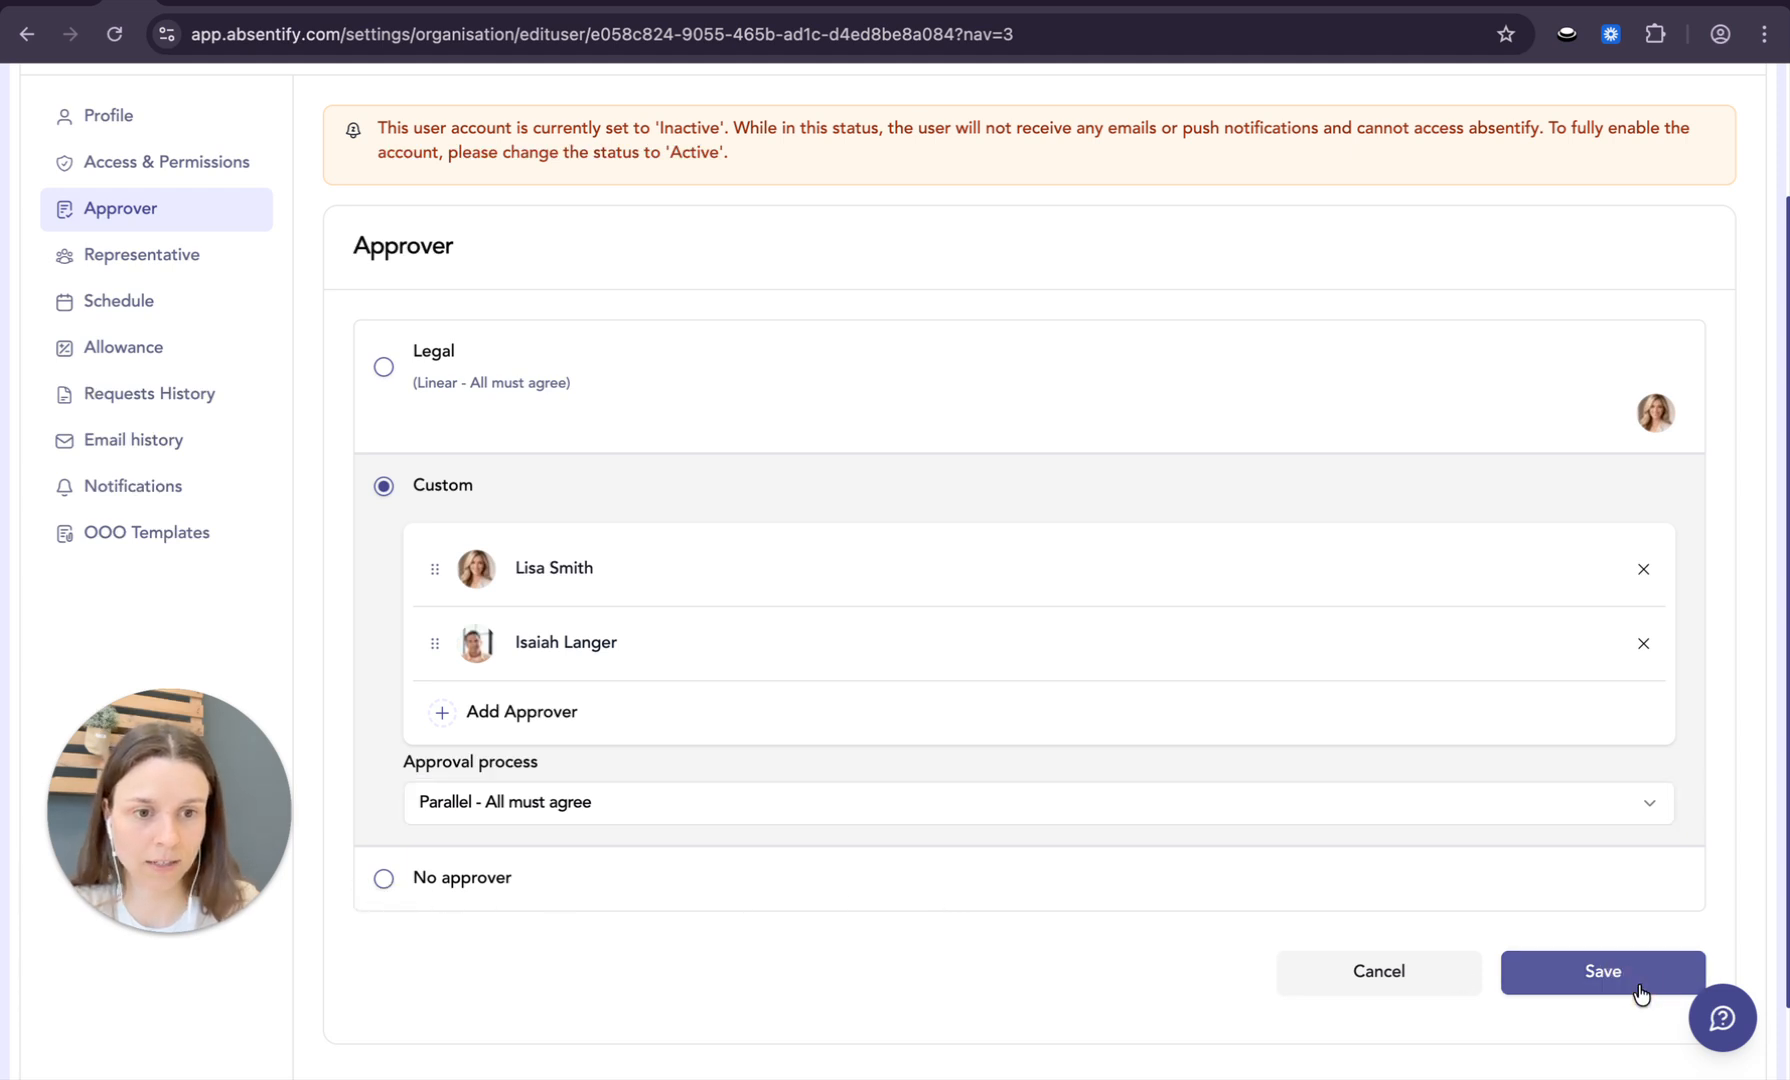
In the employee's representative settings, remove the second representative and add the same person back.
{"action": "left_click", "coordinate": [187, 263]}
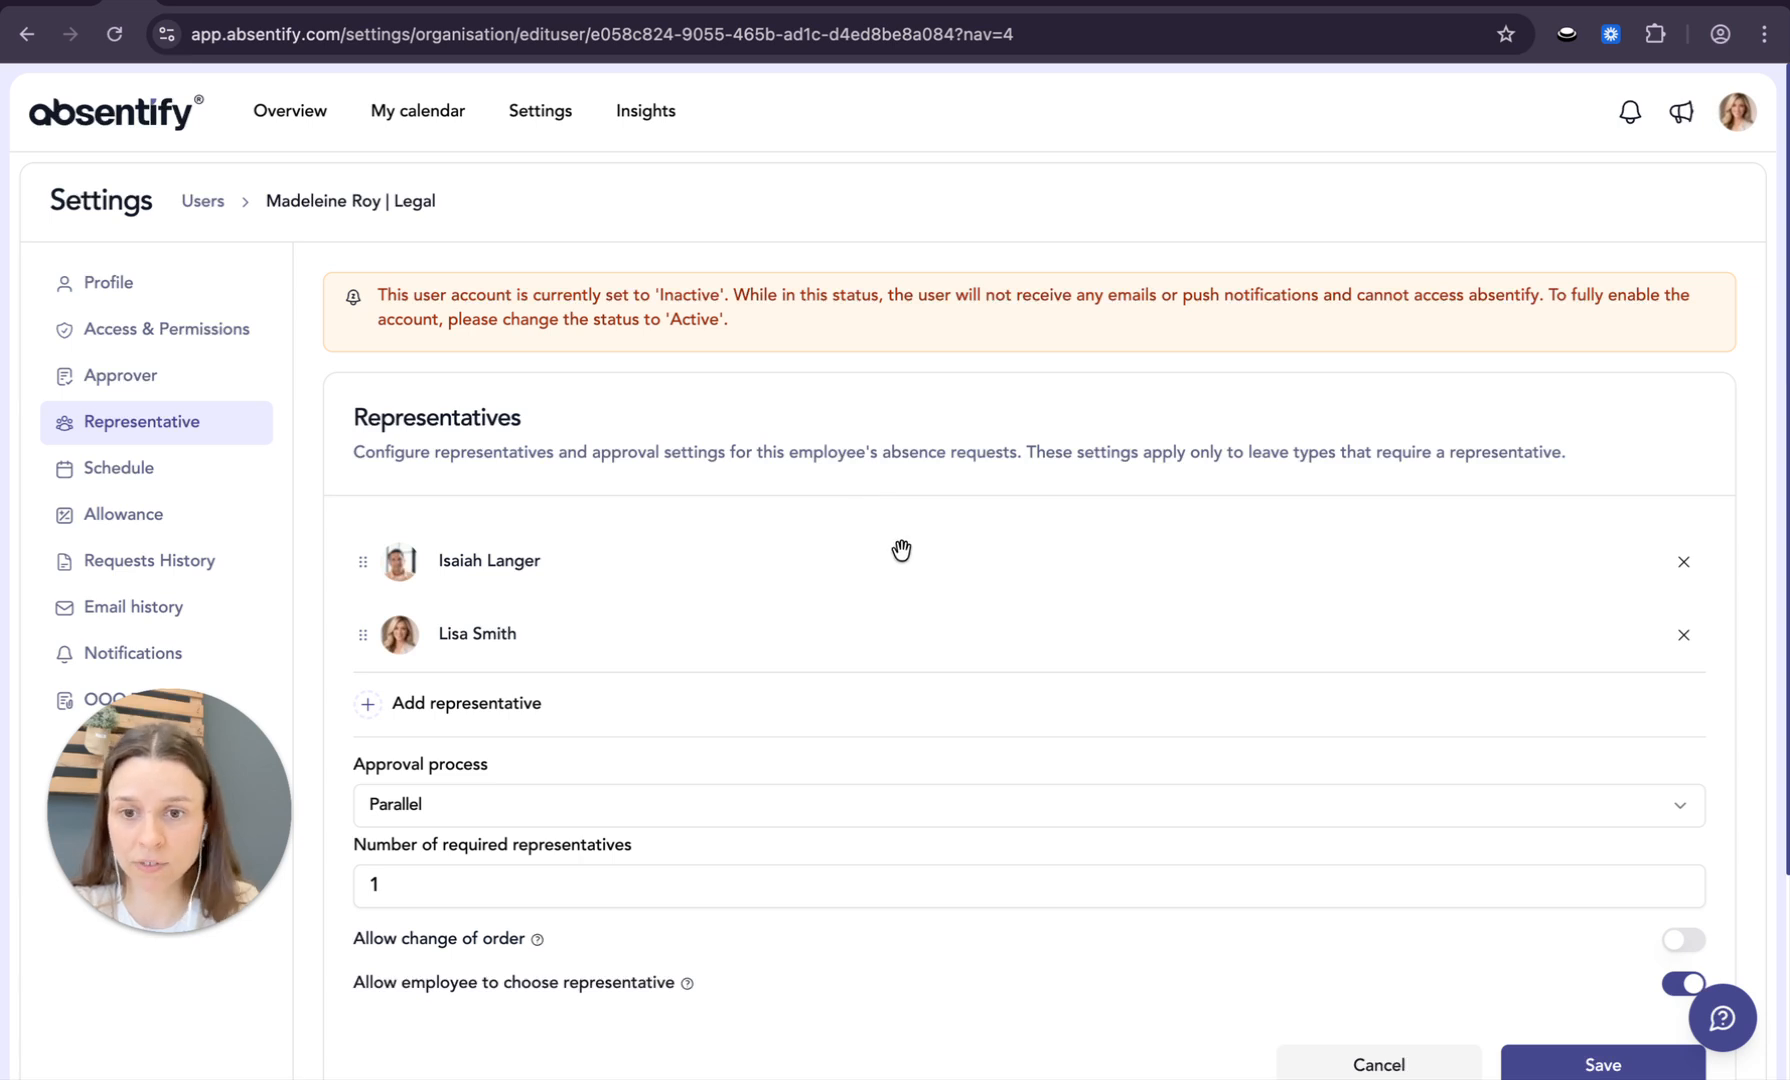
{"action": "scroll", "coordinate": [901, 549], "scroll_direction": "down", "scroll_amount": 1}
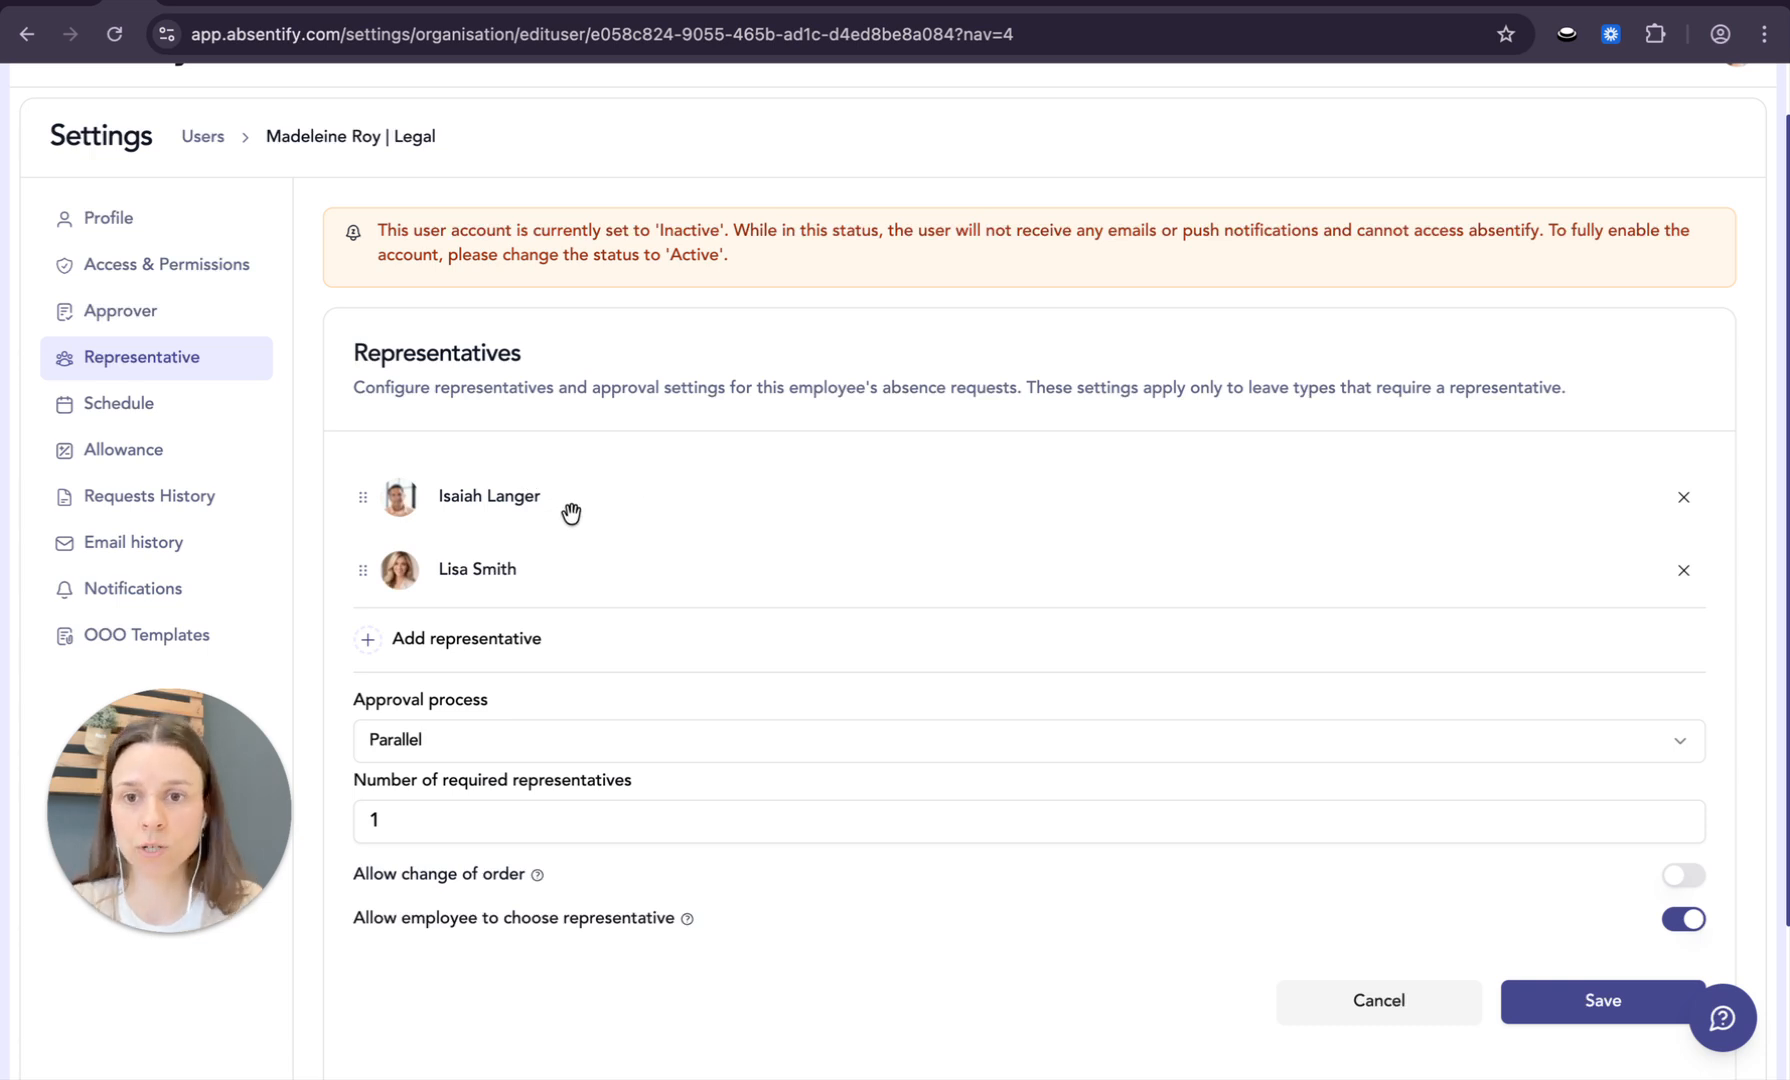
{"action": "left_click", "coordinate": [1684, 571]}
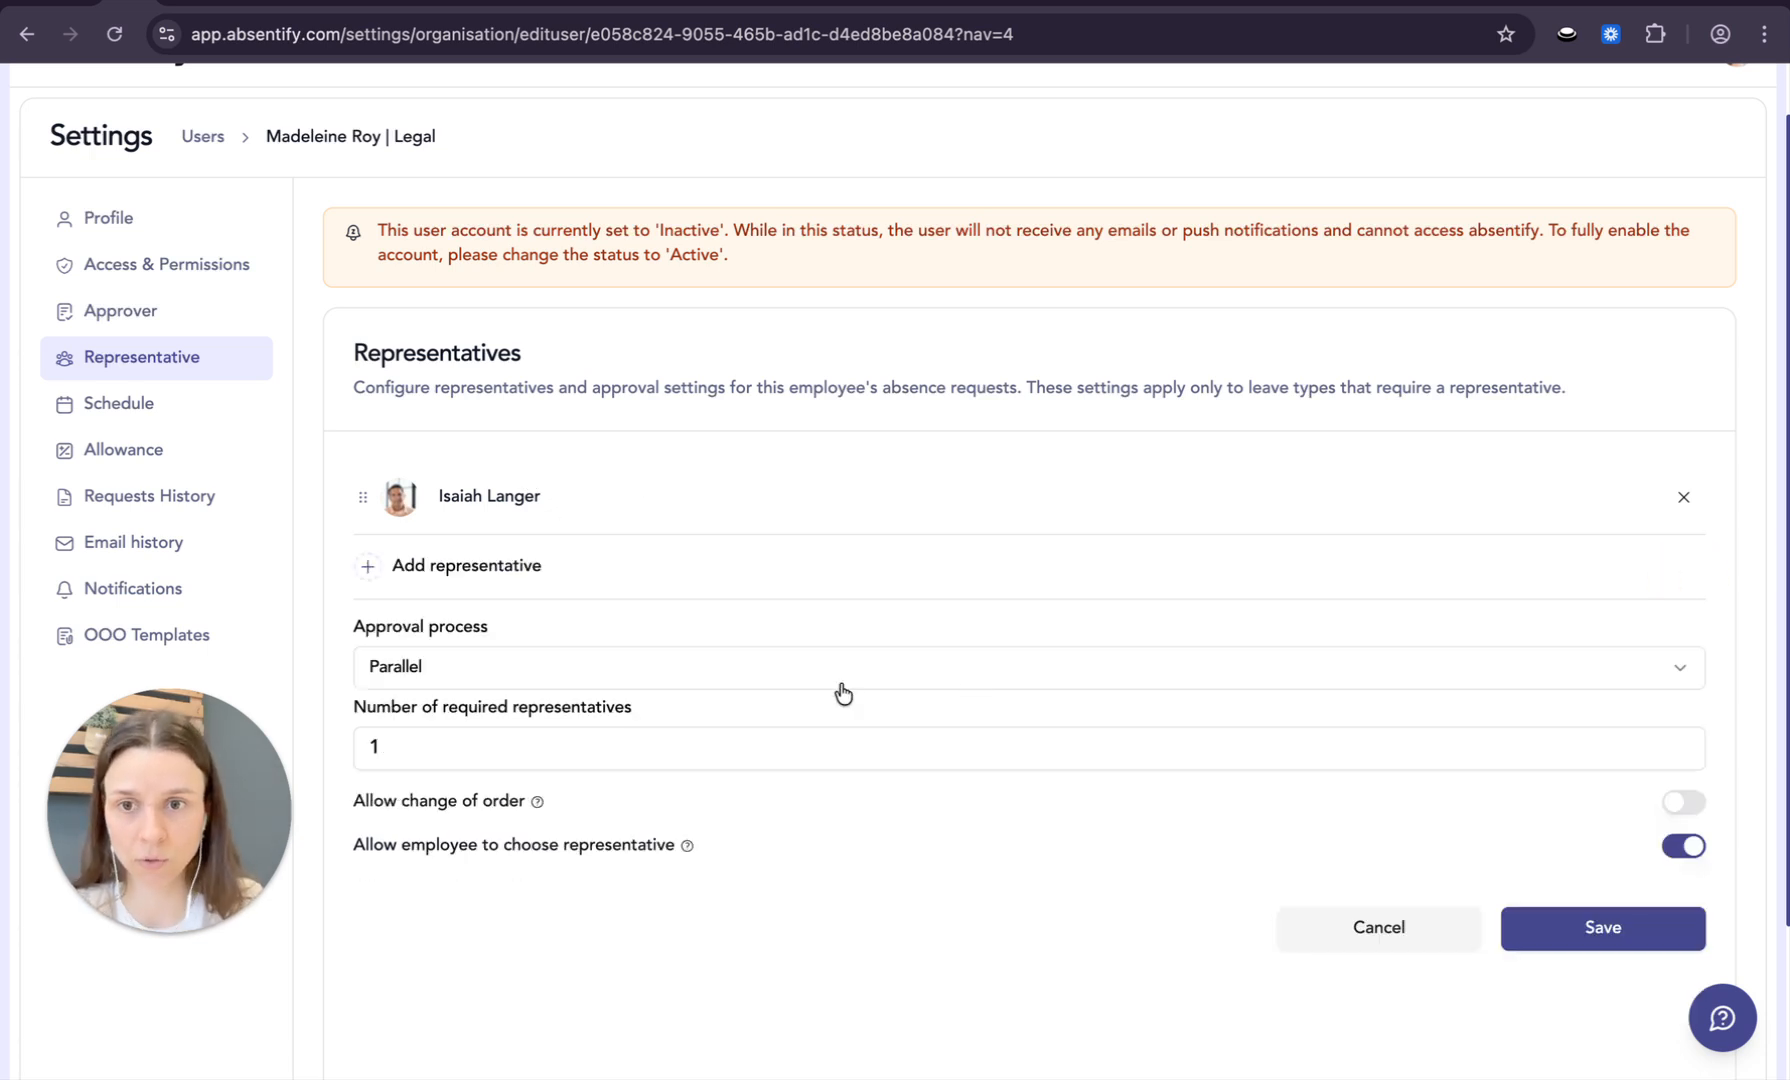
{"action": "left_click", "coordinate": [519, 568]}
{"action": "left_click", "coordinate": [511, 580]}
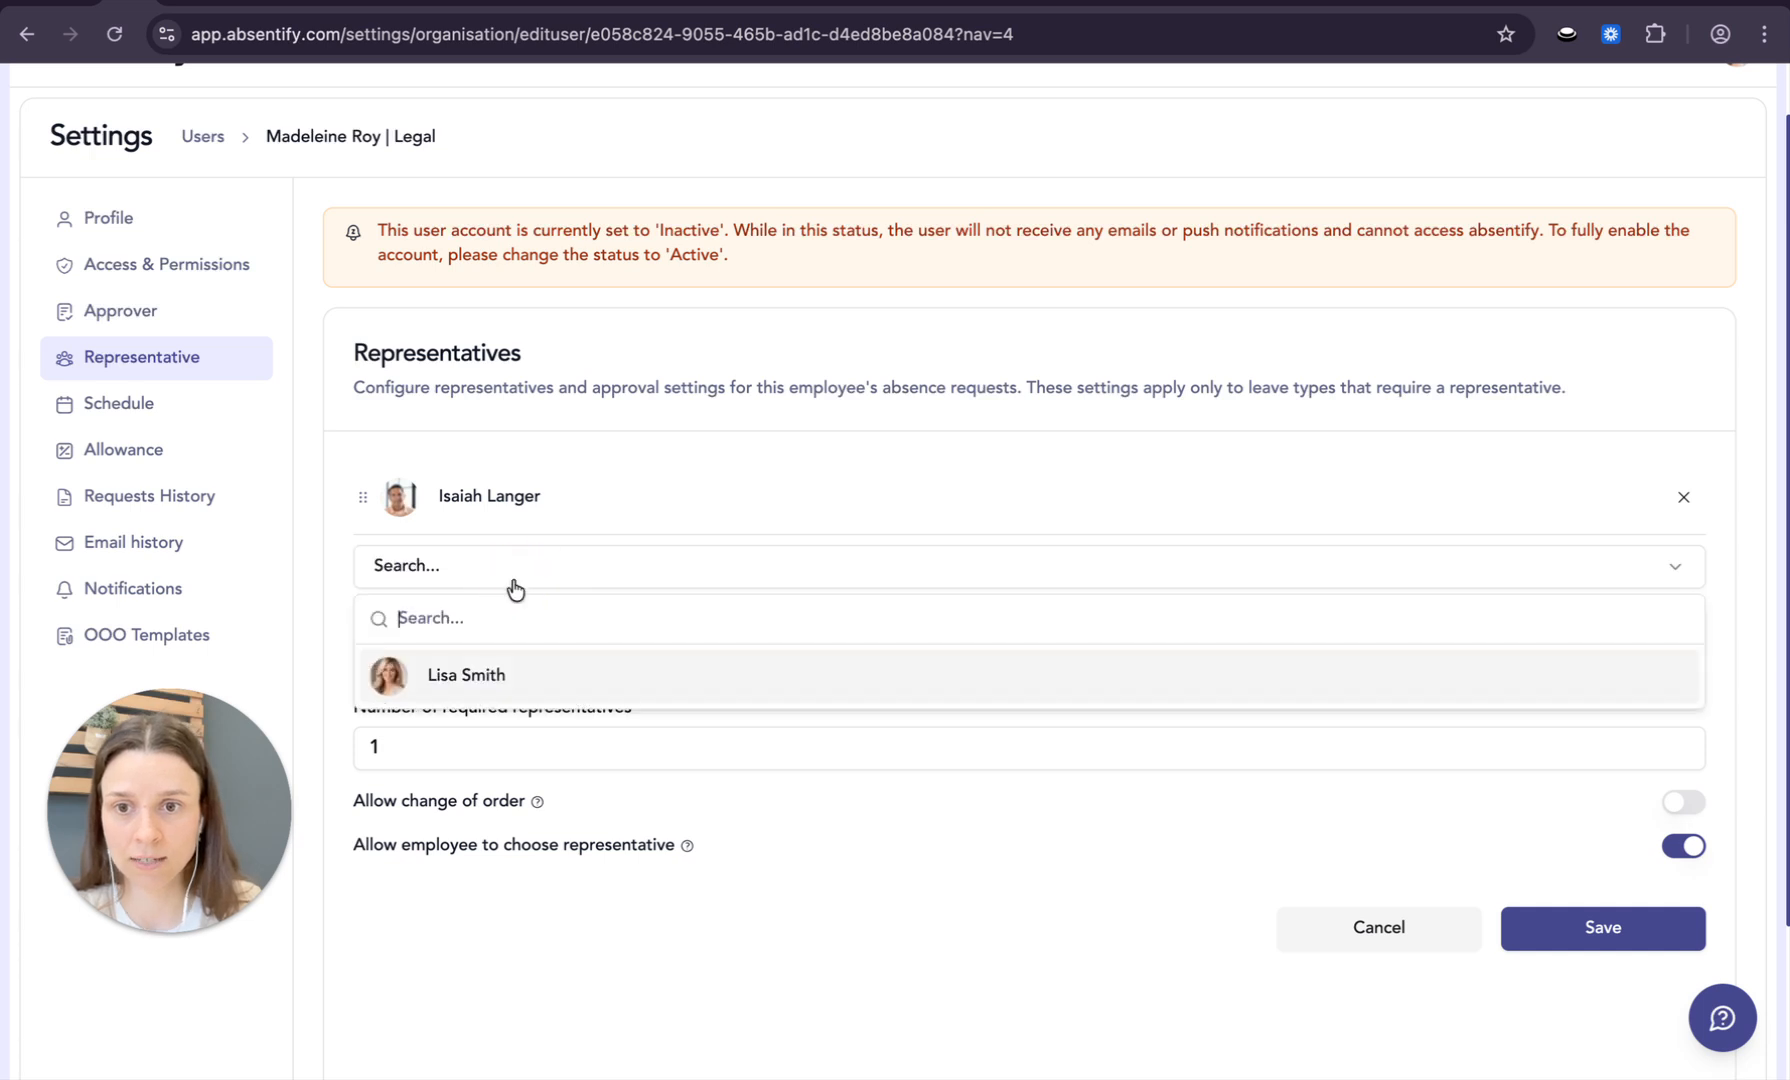
{"action": "left_click", "coordinate": [472, 675]}
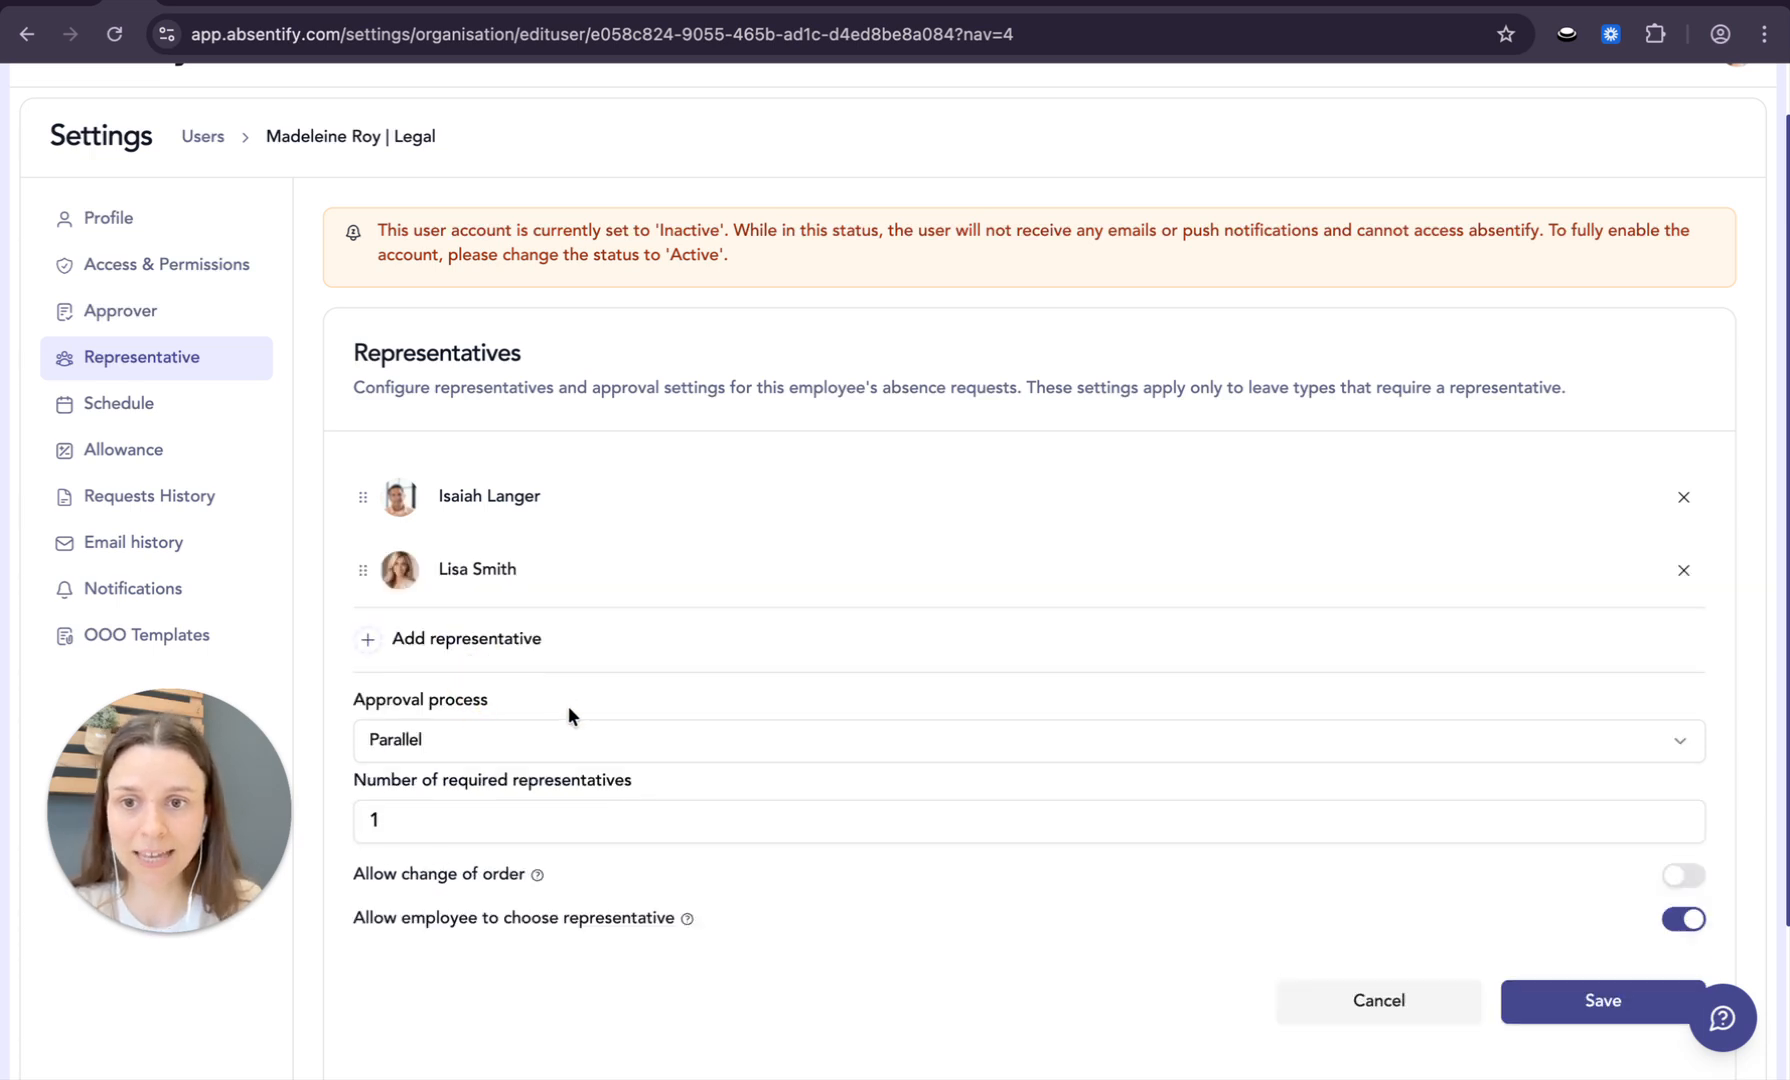
Set the approval process for the employee's representatives to Linear.
{"action": "scroll", "coordinate": [568, 706], "scroll_direction": "down", "scroll_amount": 1}
{"action": "left_click", "coordinate": [492, 728]}
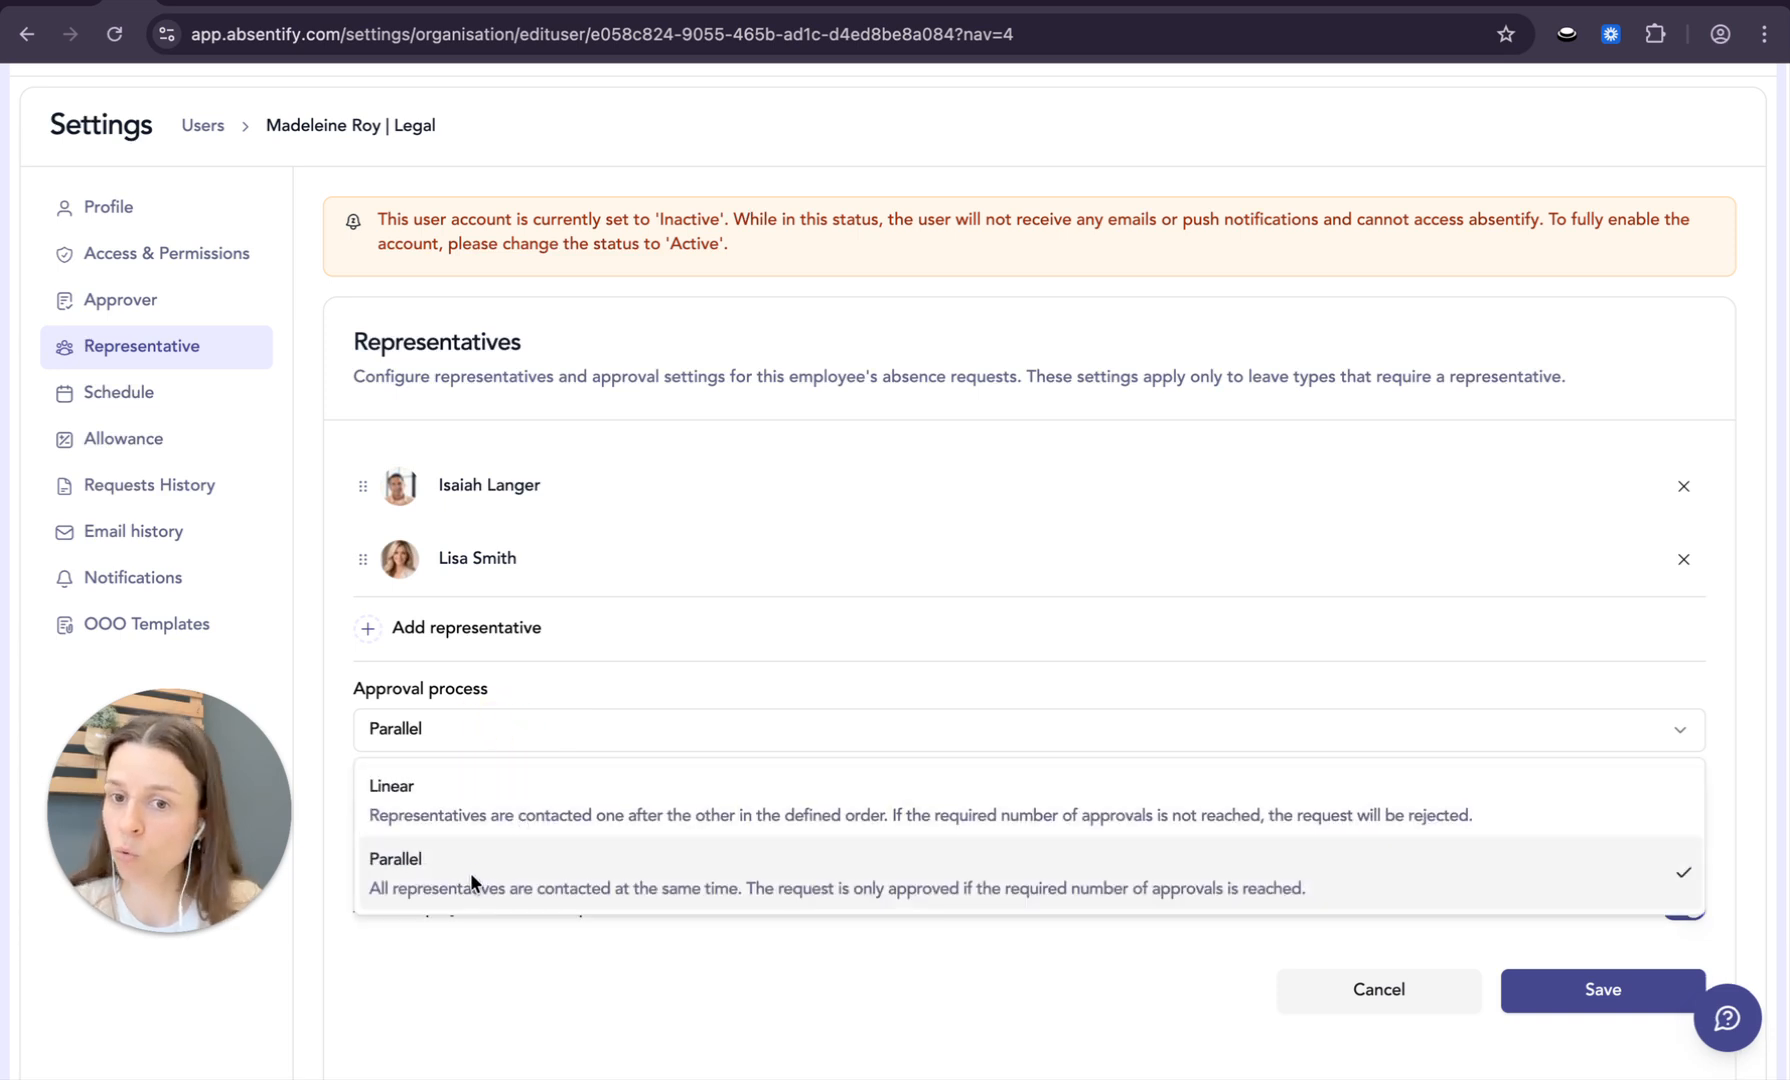
{"action": "left_click", "coordinate": [519, 796]}
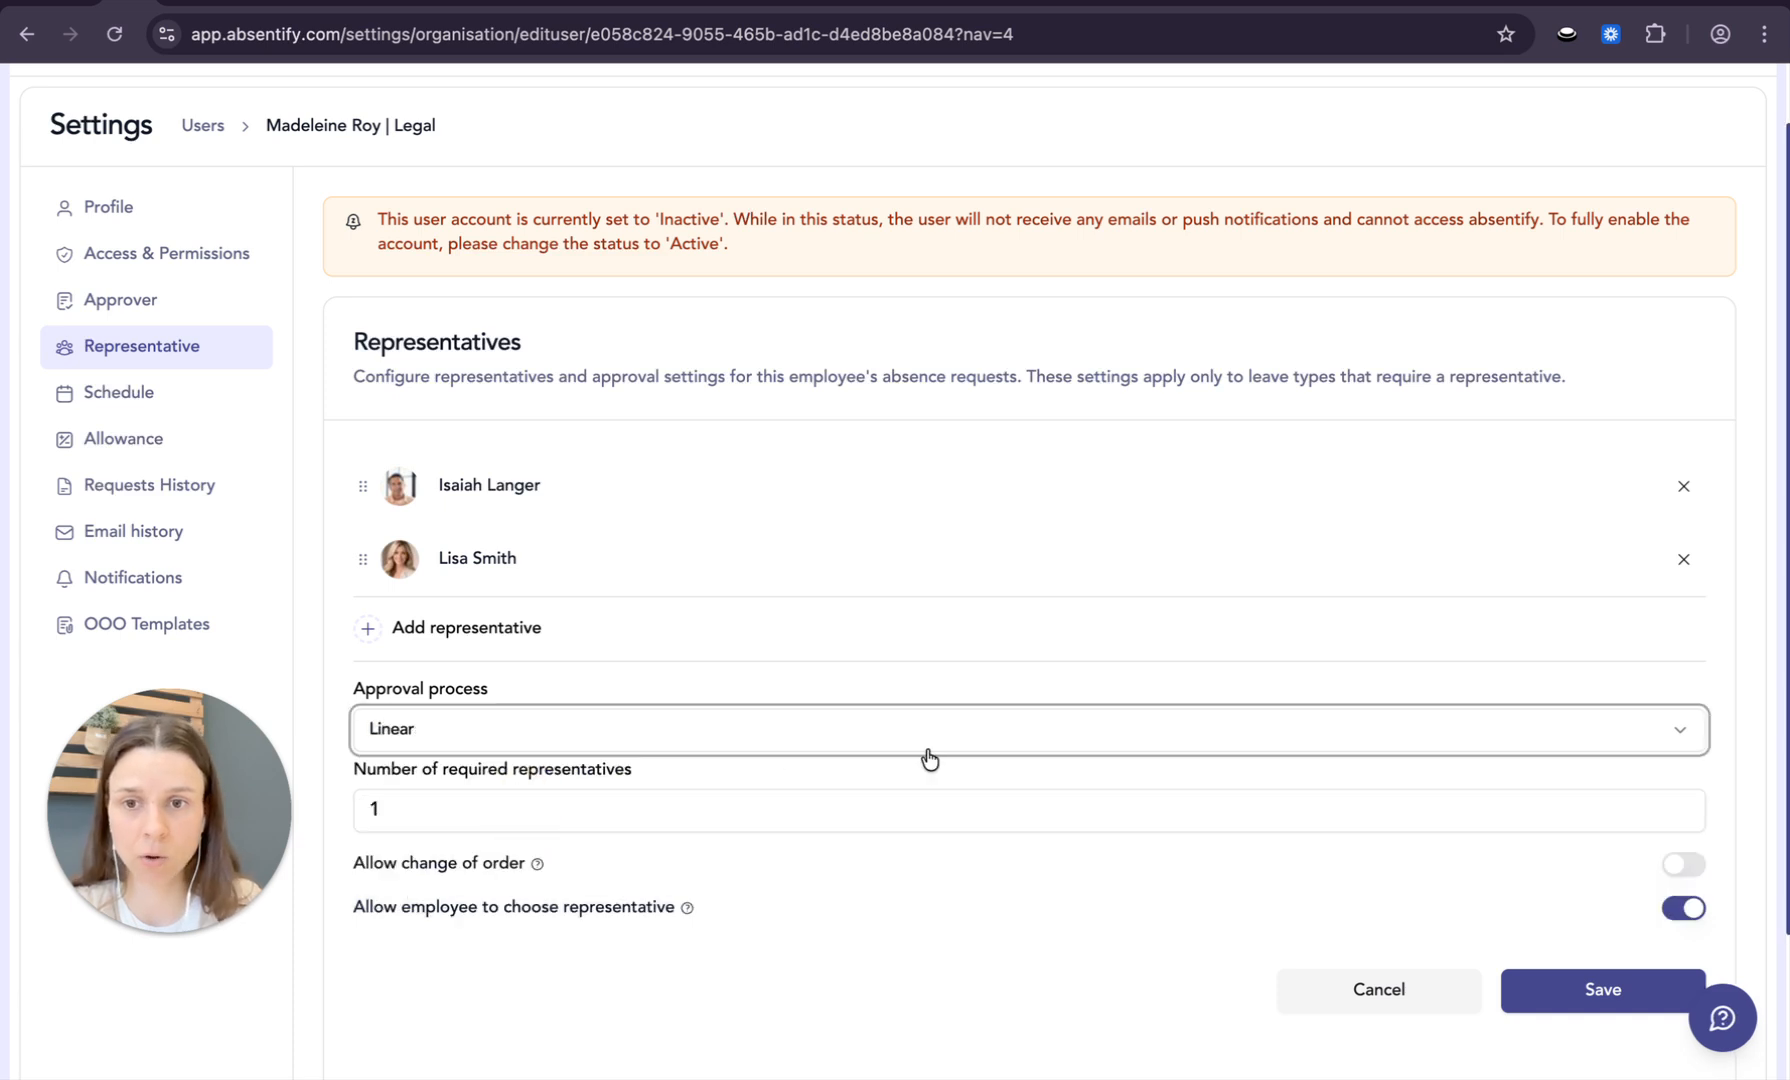
Try 2 and 0 as the number of required representatives.
{"action": "left_click", "coordinate": [455, 812]}
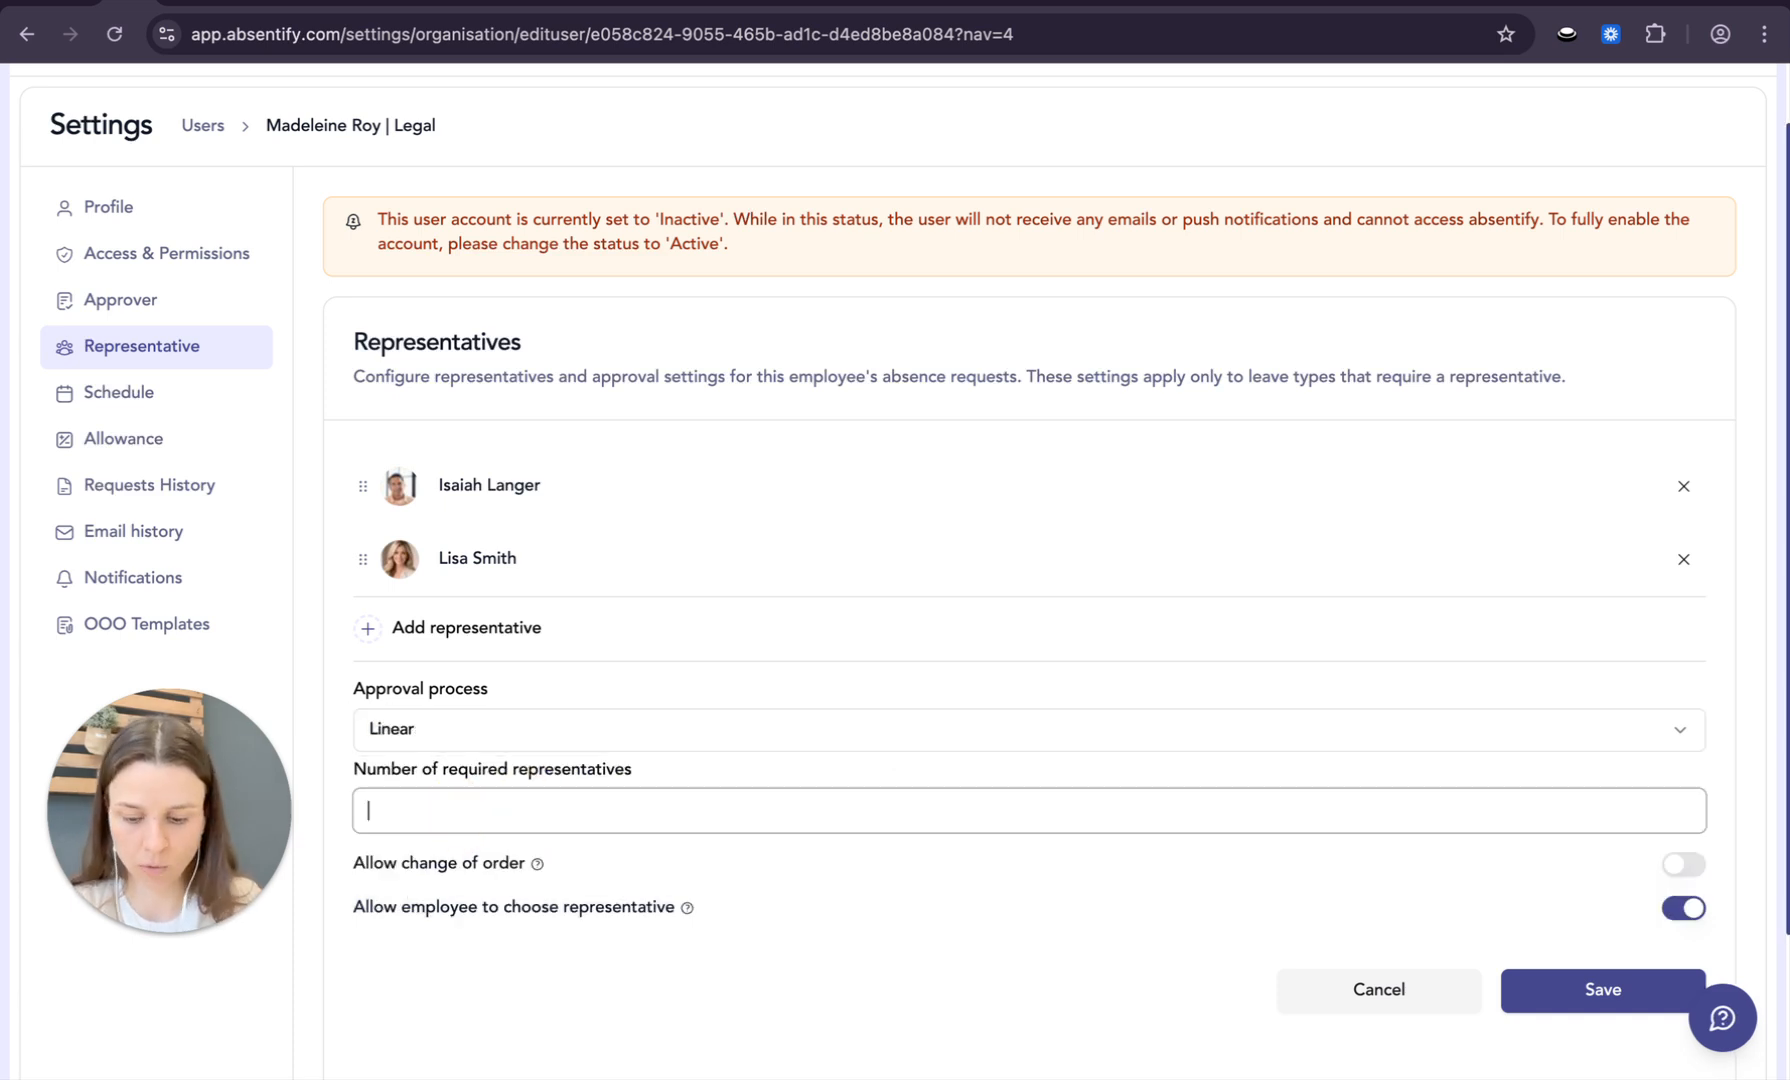
{"action": "key", "text": "BackSpace"}
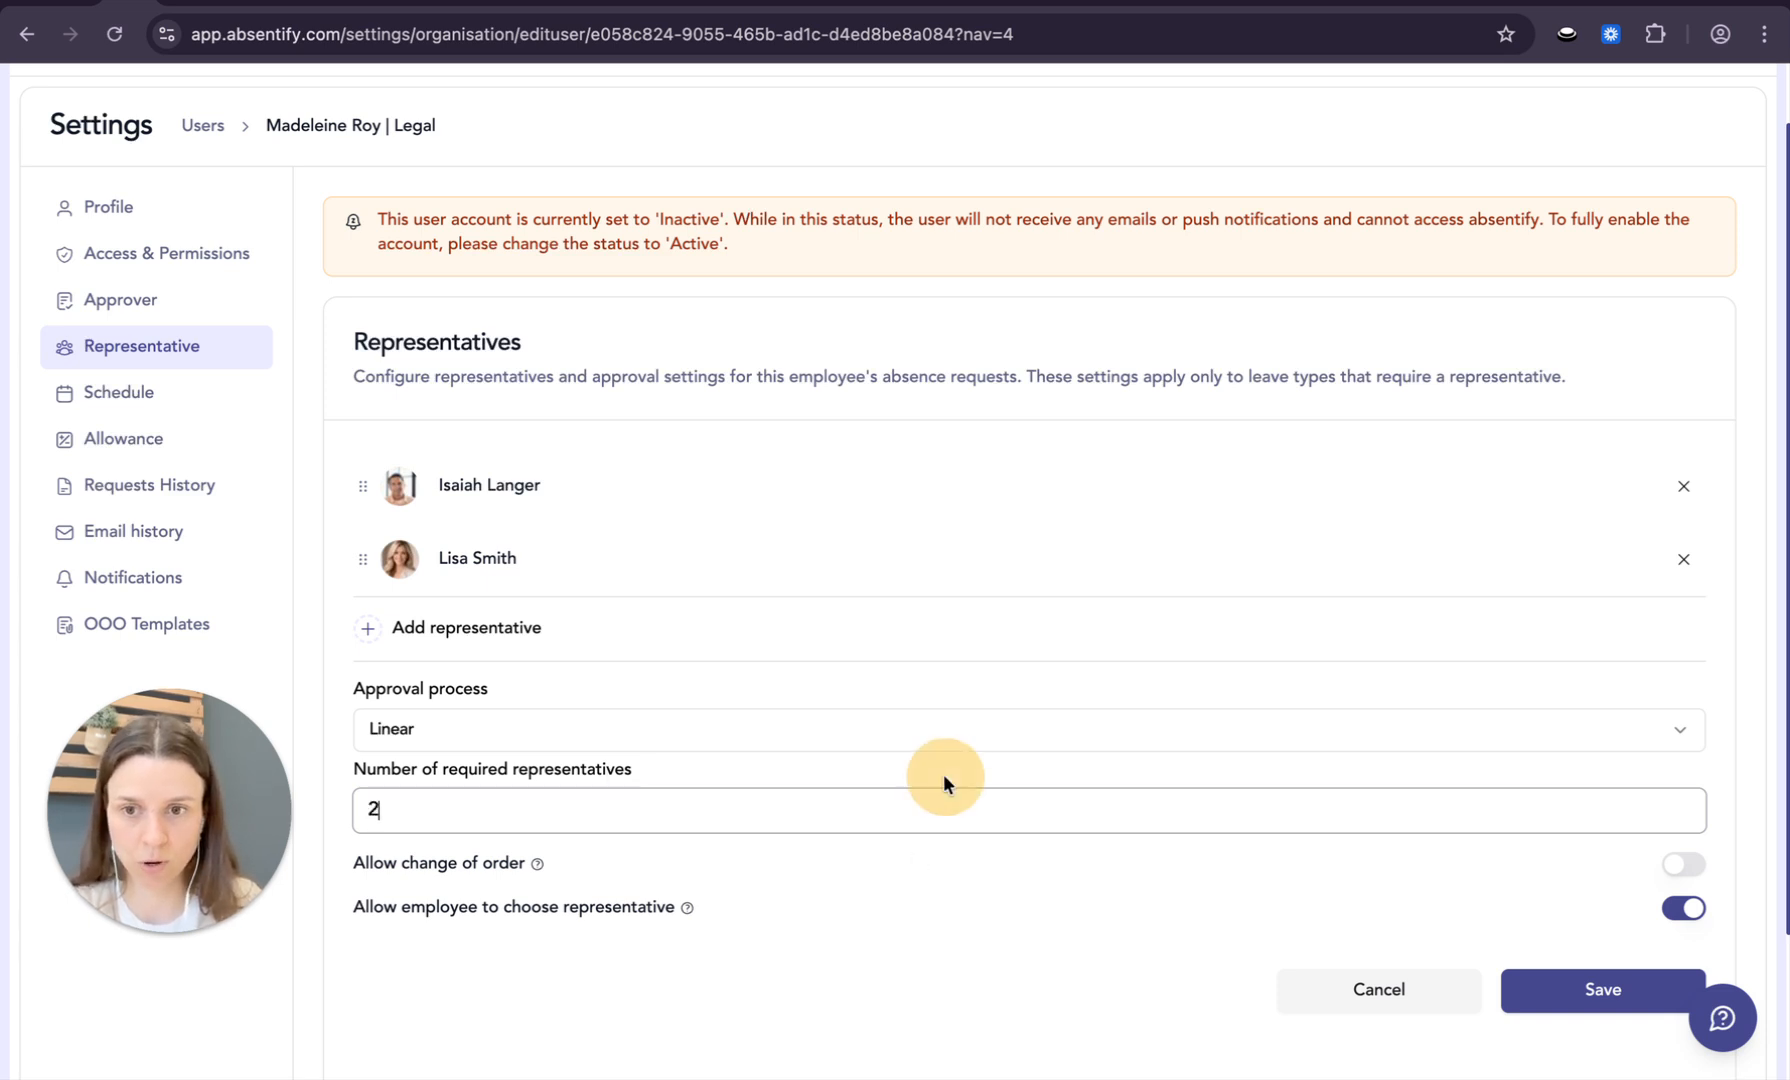
{"action": "scroll", "coordinate": [939, 793], "scroll_direction": "down", "scroll_amount": 2}
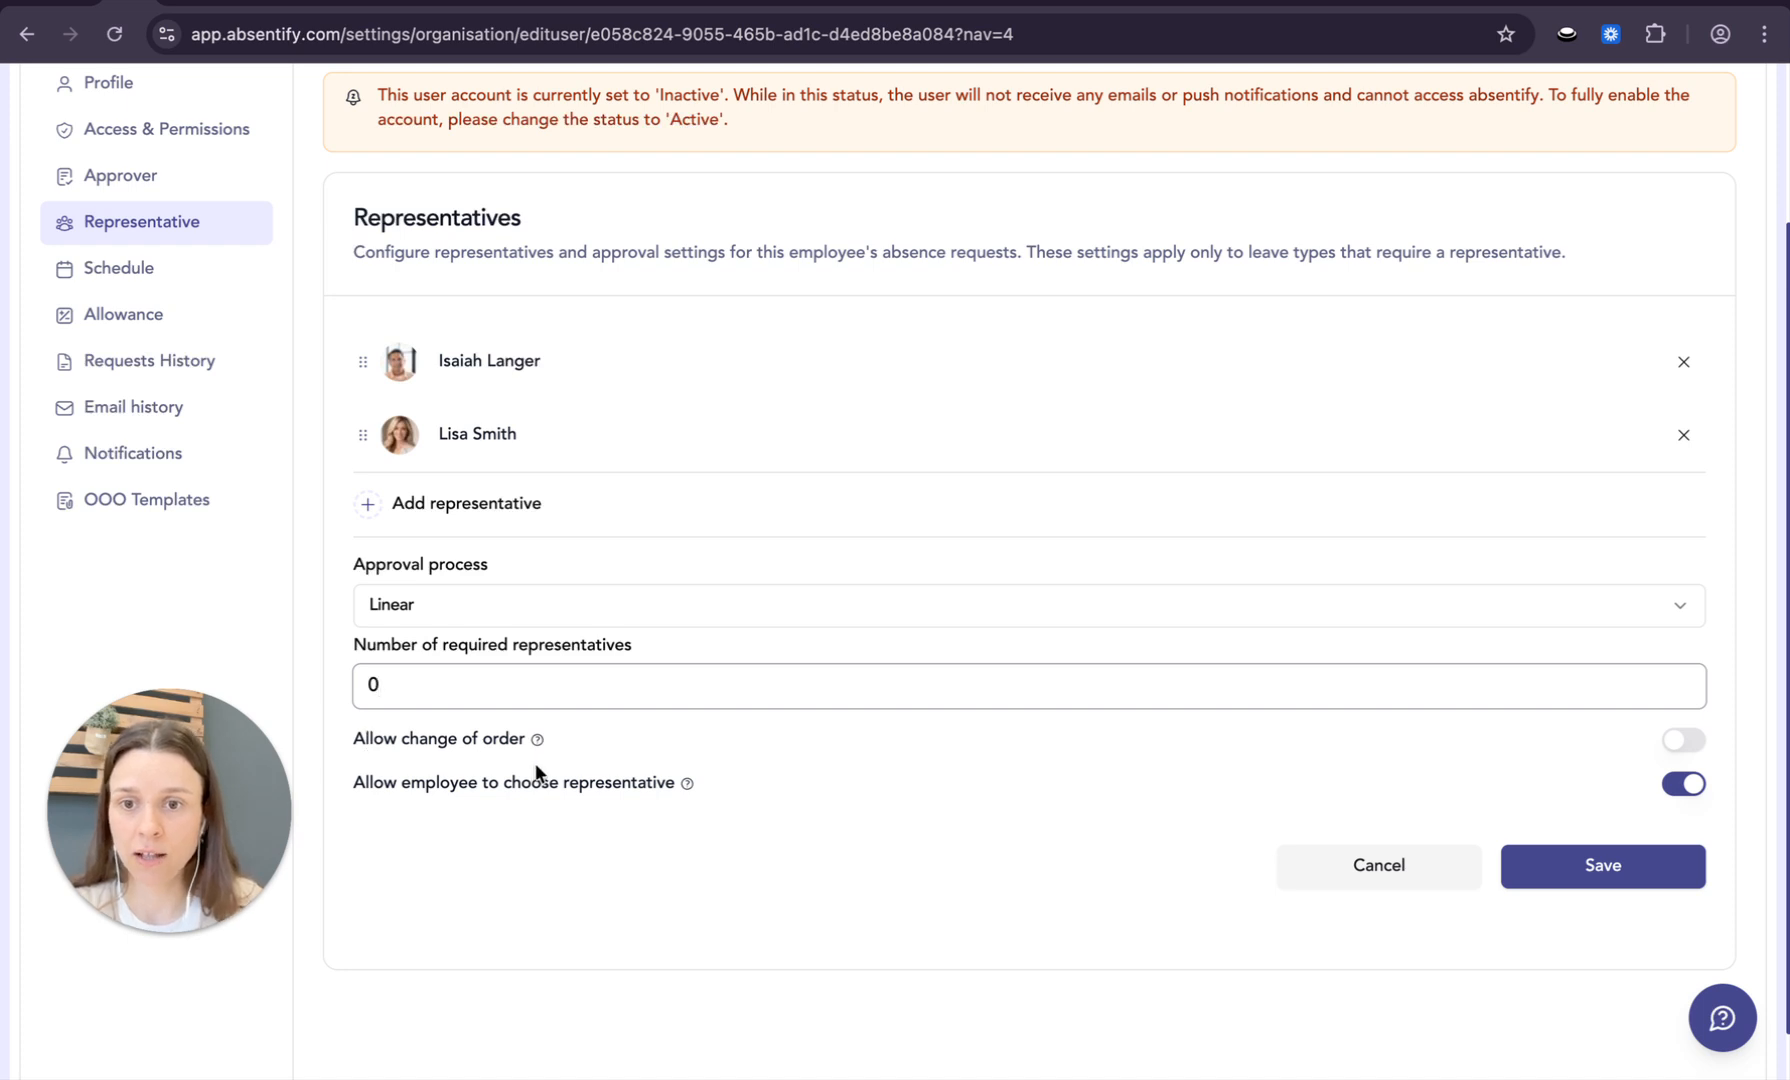
{"action": "mouse_move", "coordinate": [539, 748]}
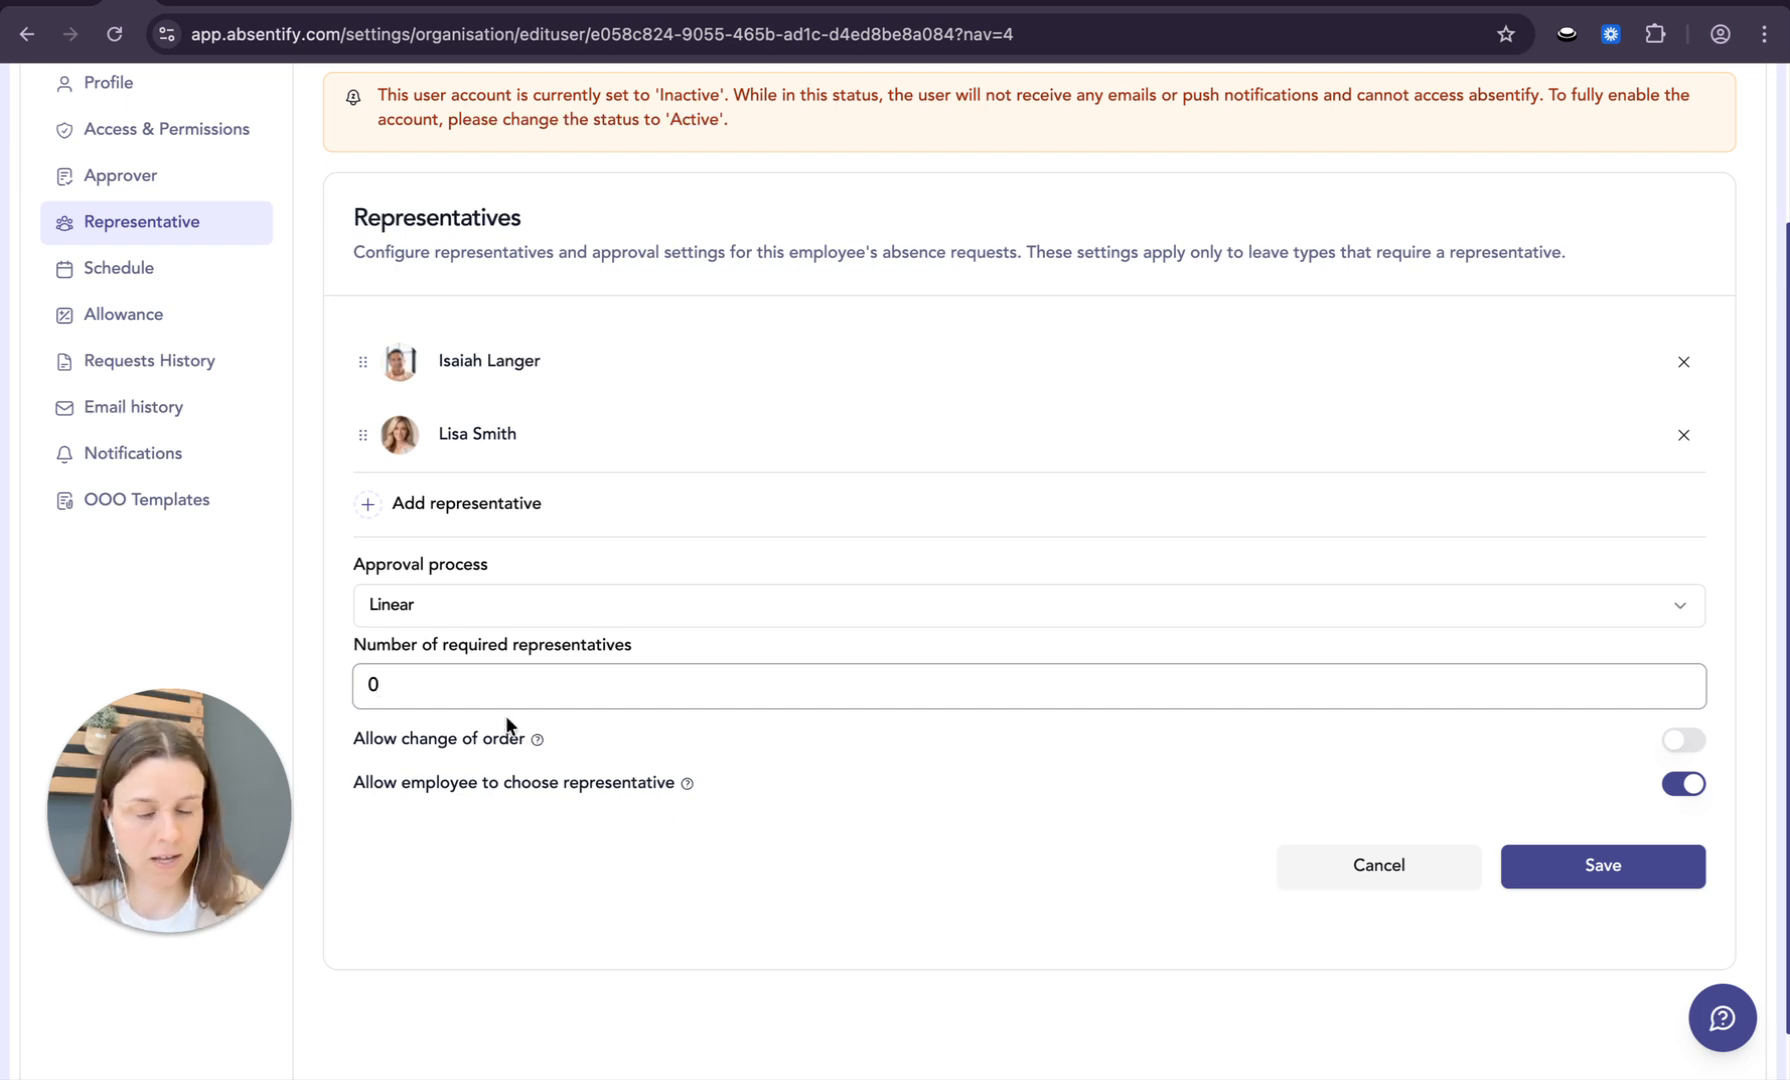
Set the number of required representatives to 1 and save the representative settings.
{"action": "key", "text": "BackSpace"}
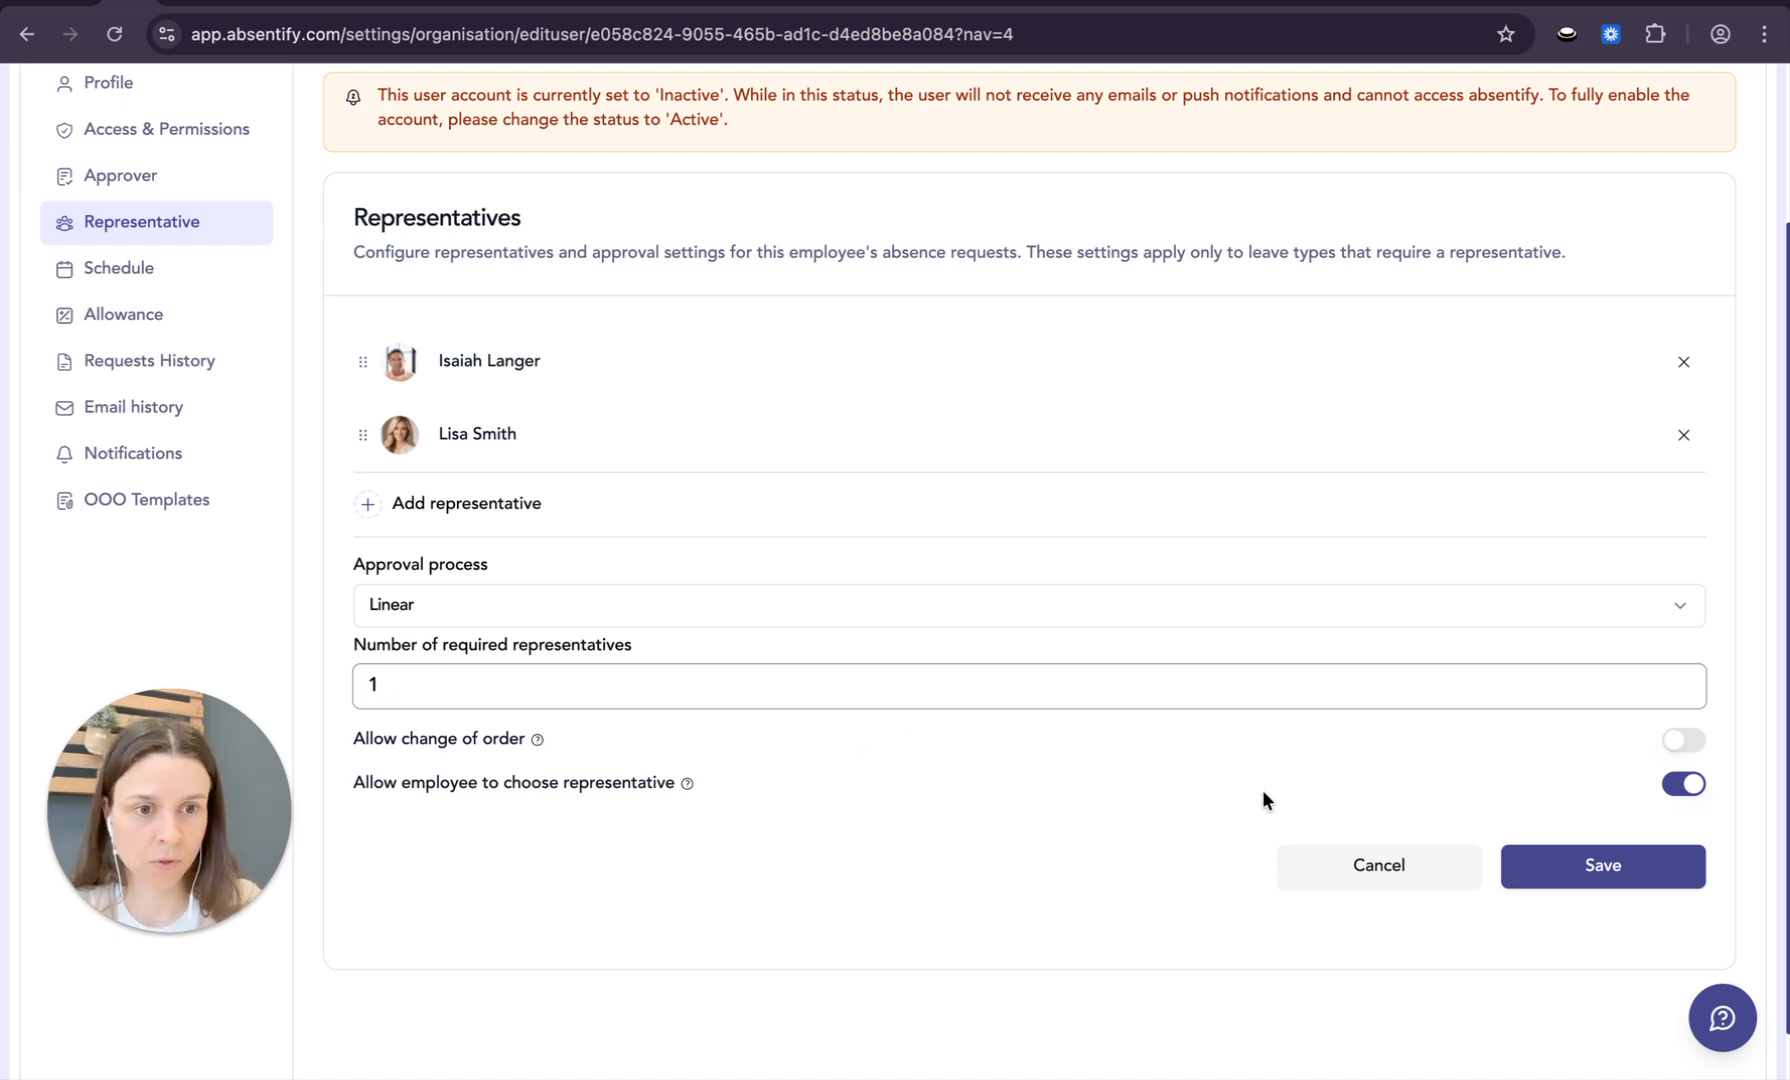
{"action": "left_click", "coordinate": [376, 687]}
{"action": "key", "text": "BackSpace"}
{"action": "left_click_drag", "start_coordinate": [377, 688], "coordinate": [371, 688]}
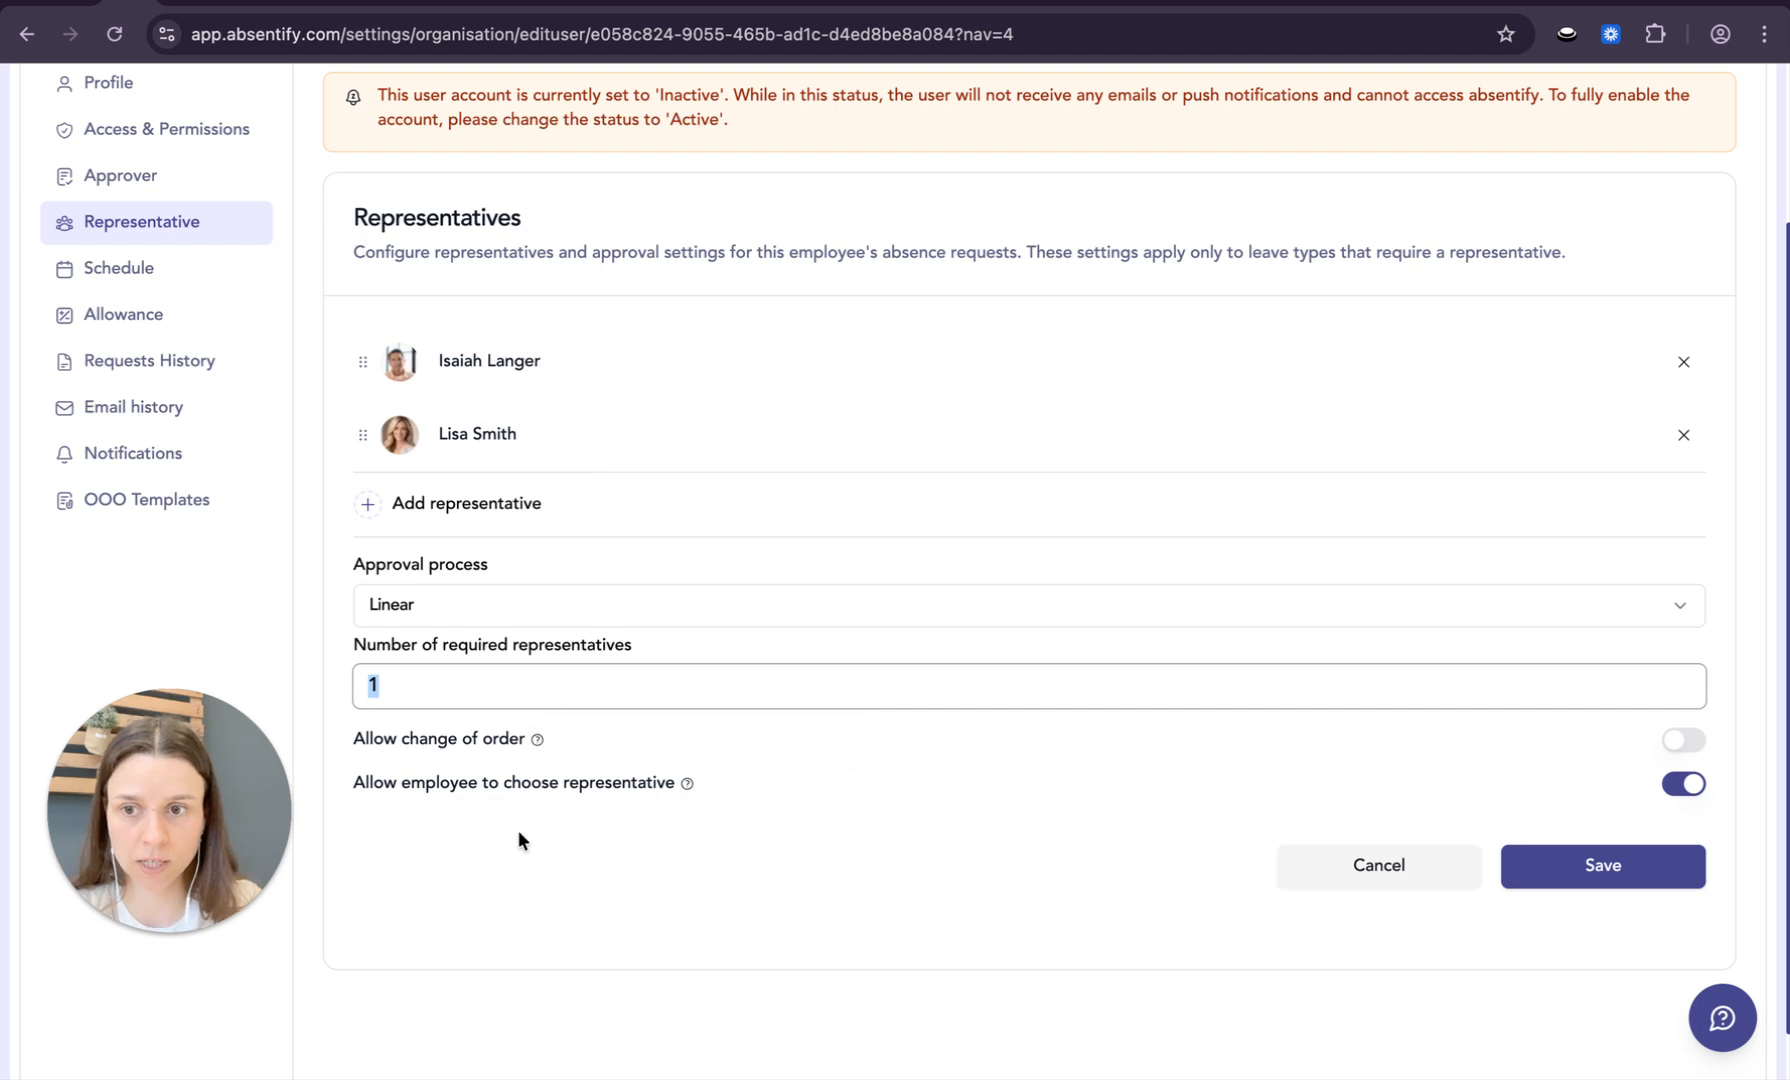
{"action": "left_click", "coordinate": [1567, 868]}
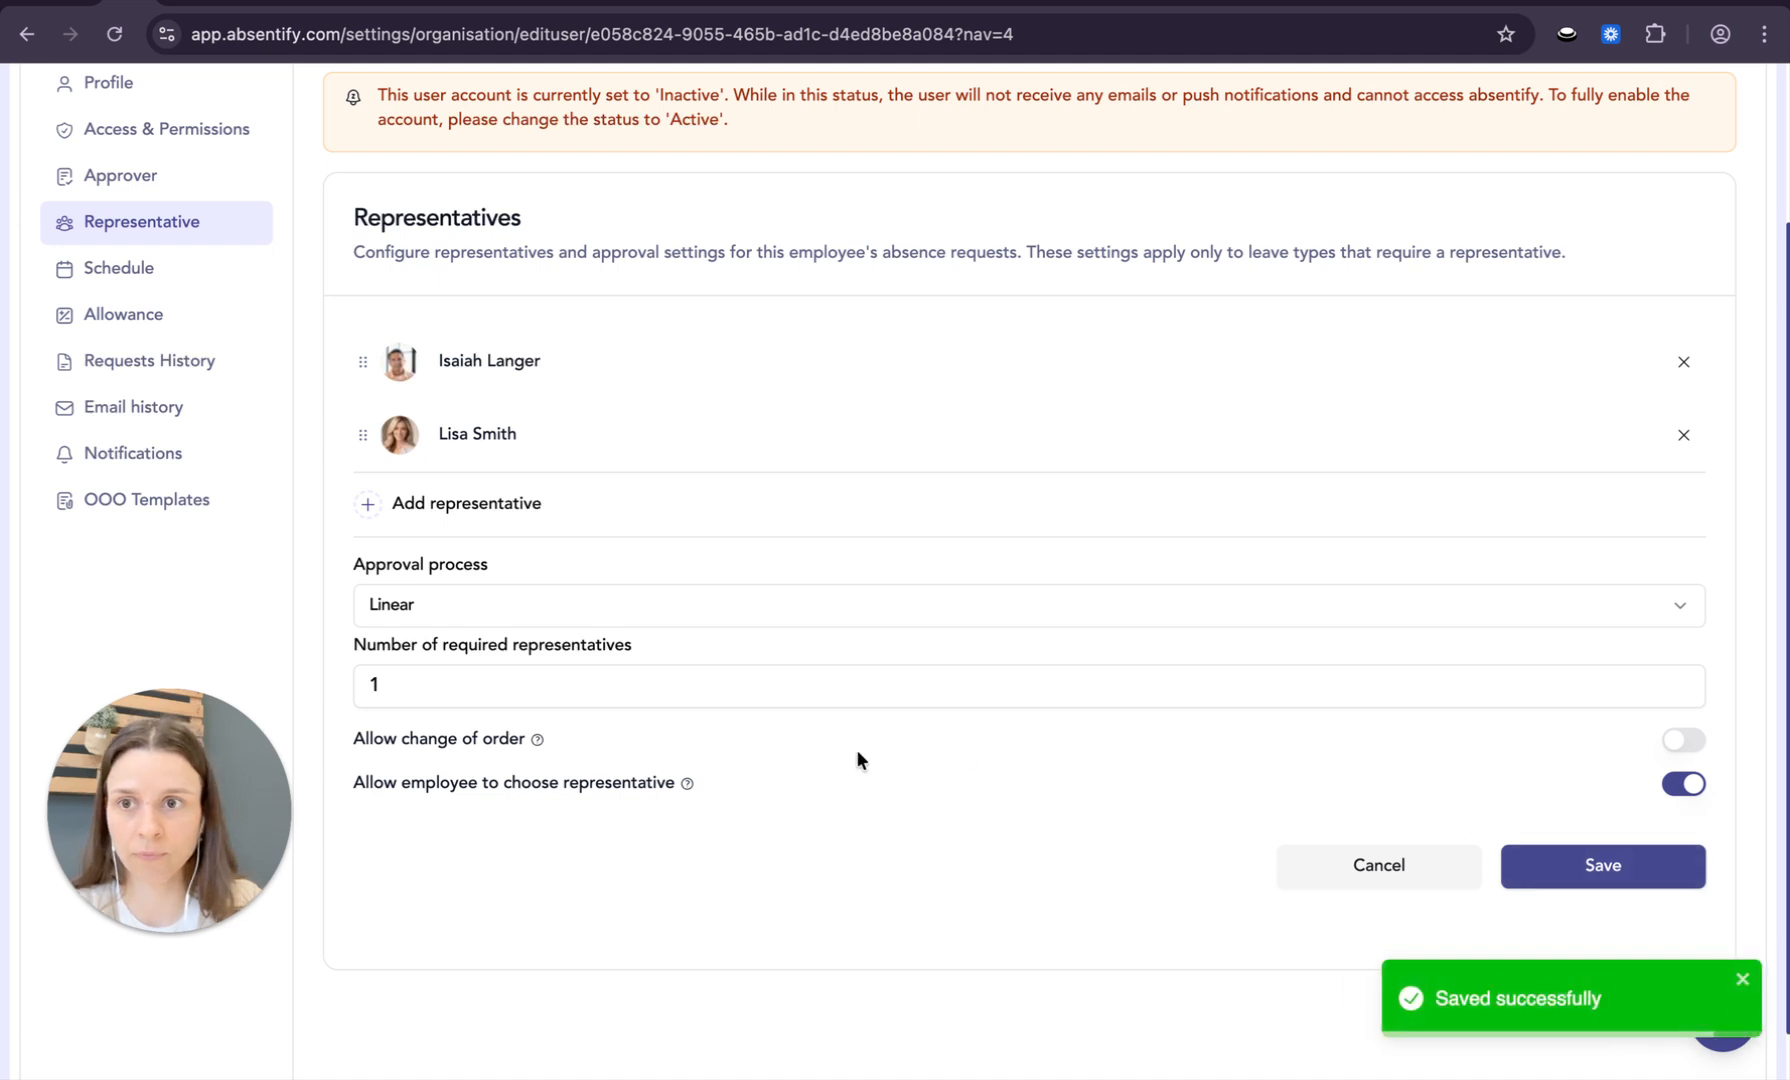
Open the employee's Schedule settings and examine the current and completed work schedules.
{"action": "scroll", "coordinate": [855, 760], "scroll_direction": "up", "scroll_amount": 3}
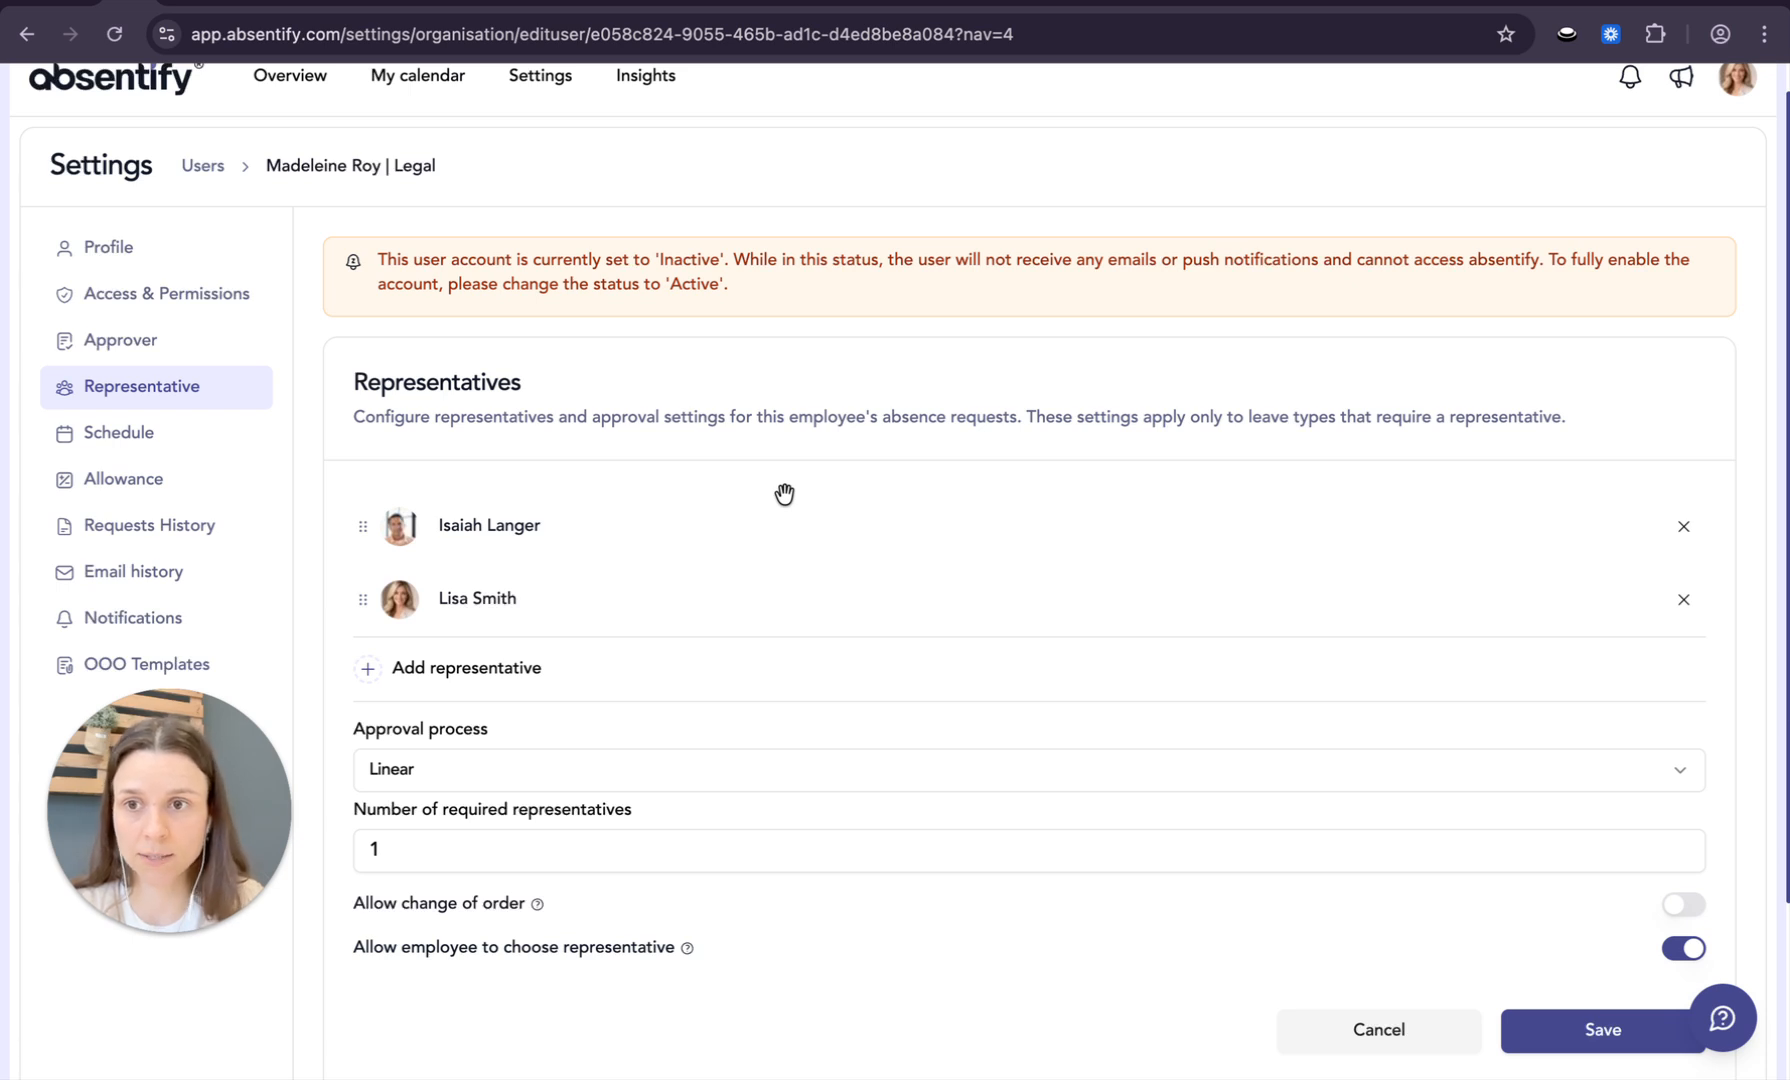
{"action": "left_click", "coordinate": [122, 440]}
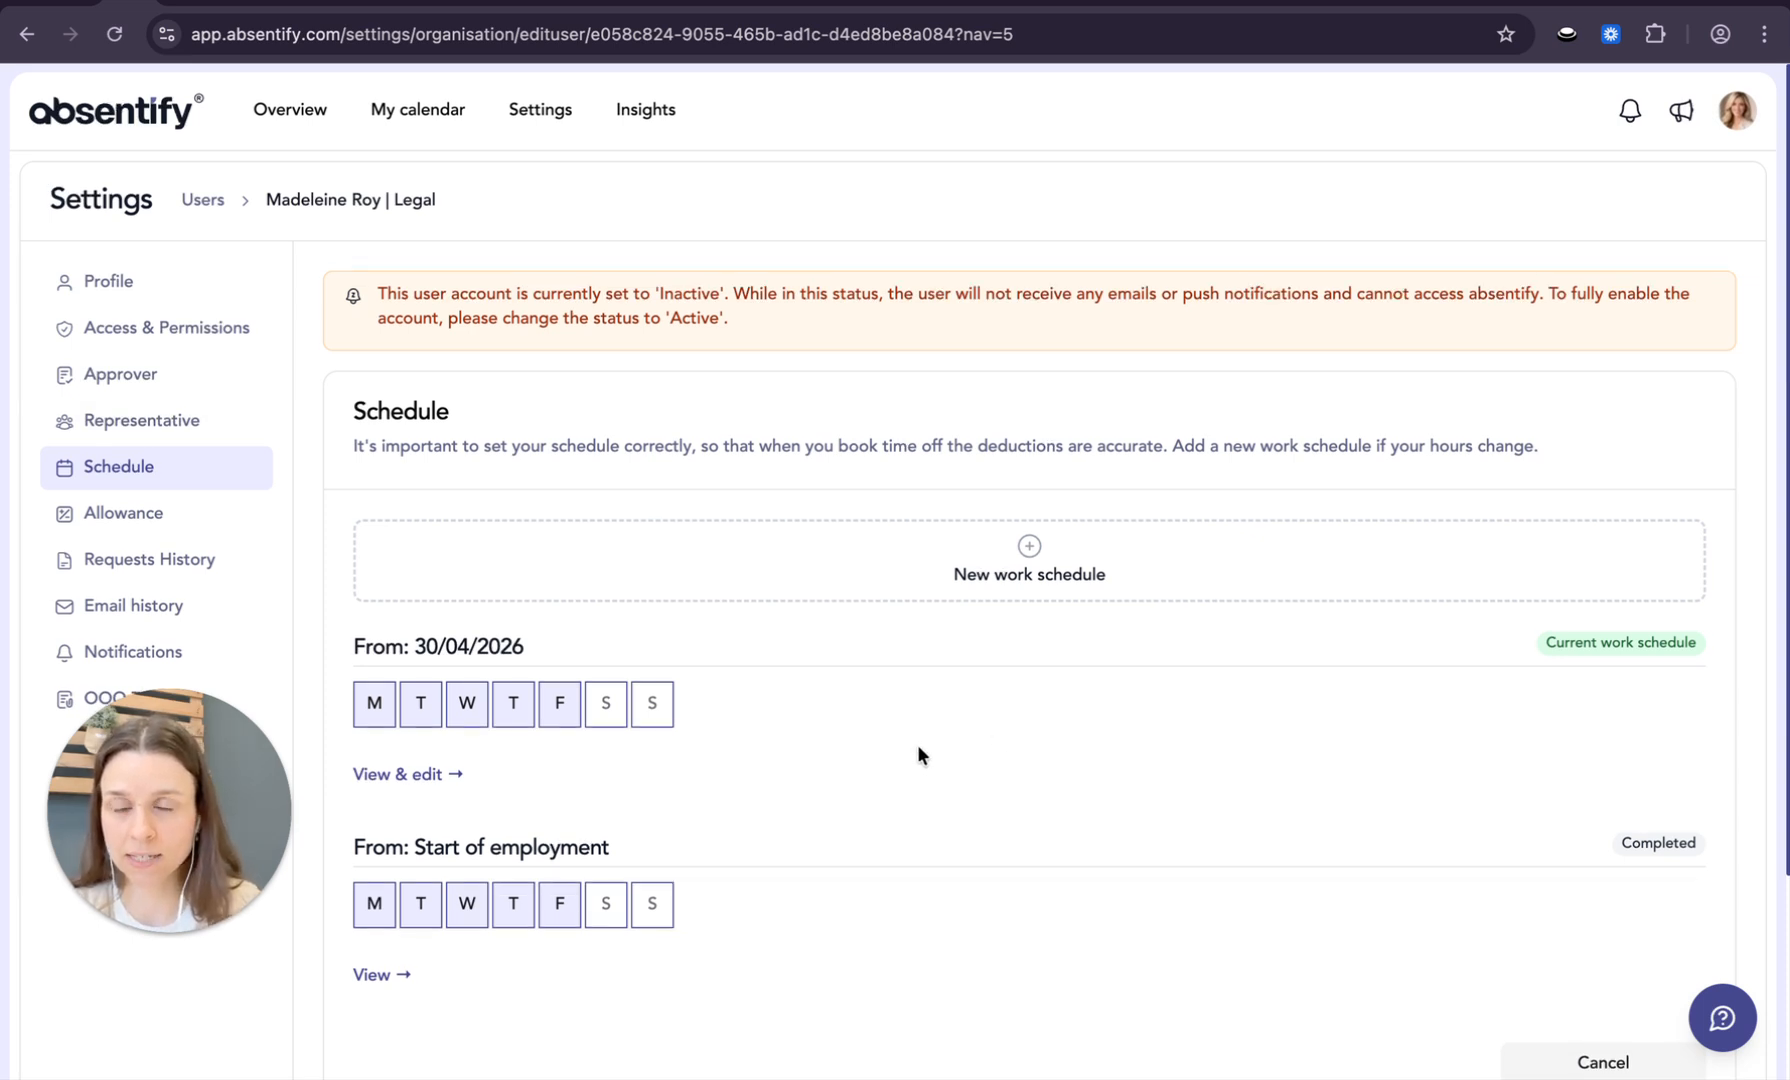
{"action": "scroll", "coordinate": [919, 750], "scroll_direction": "down", "scroll_amount": 1}
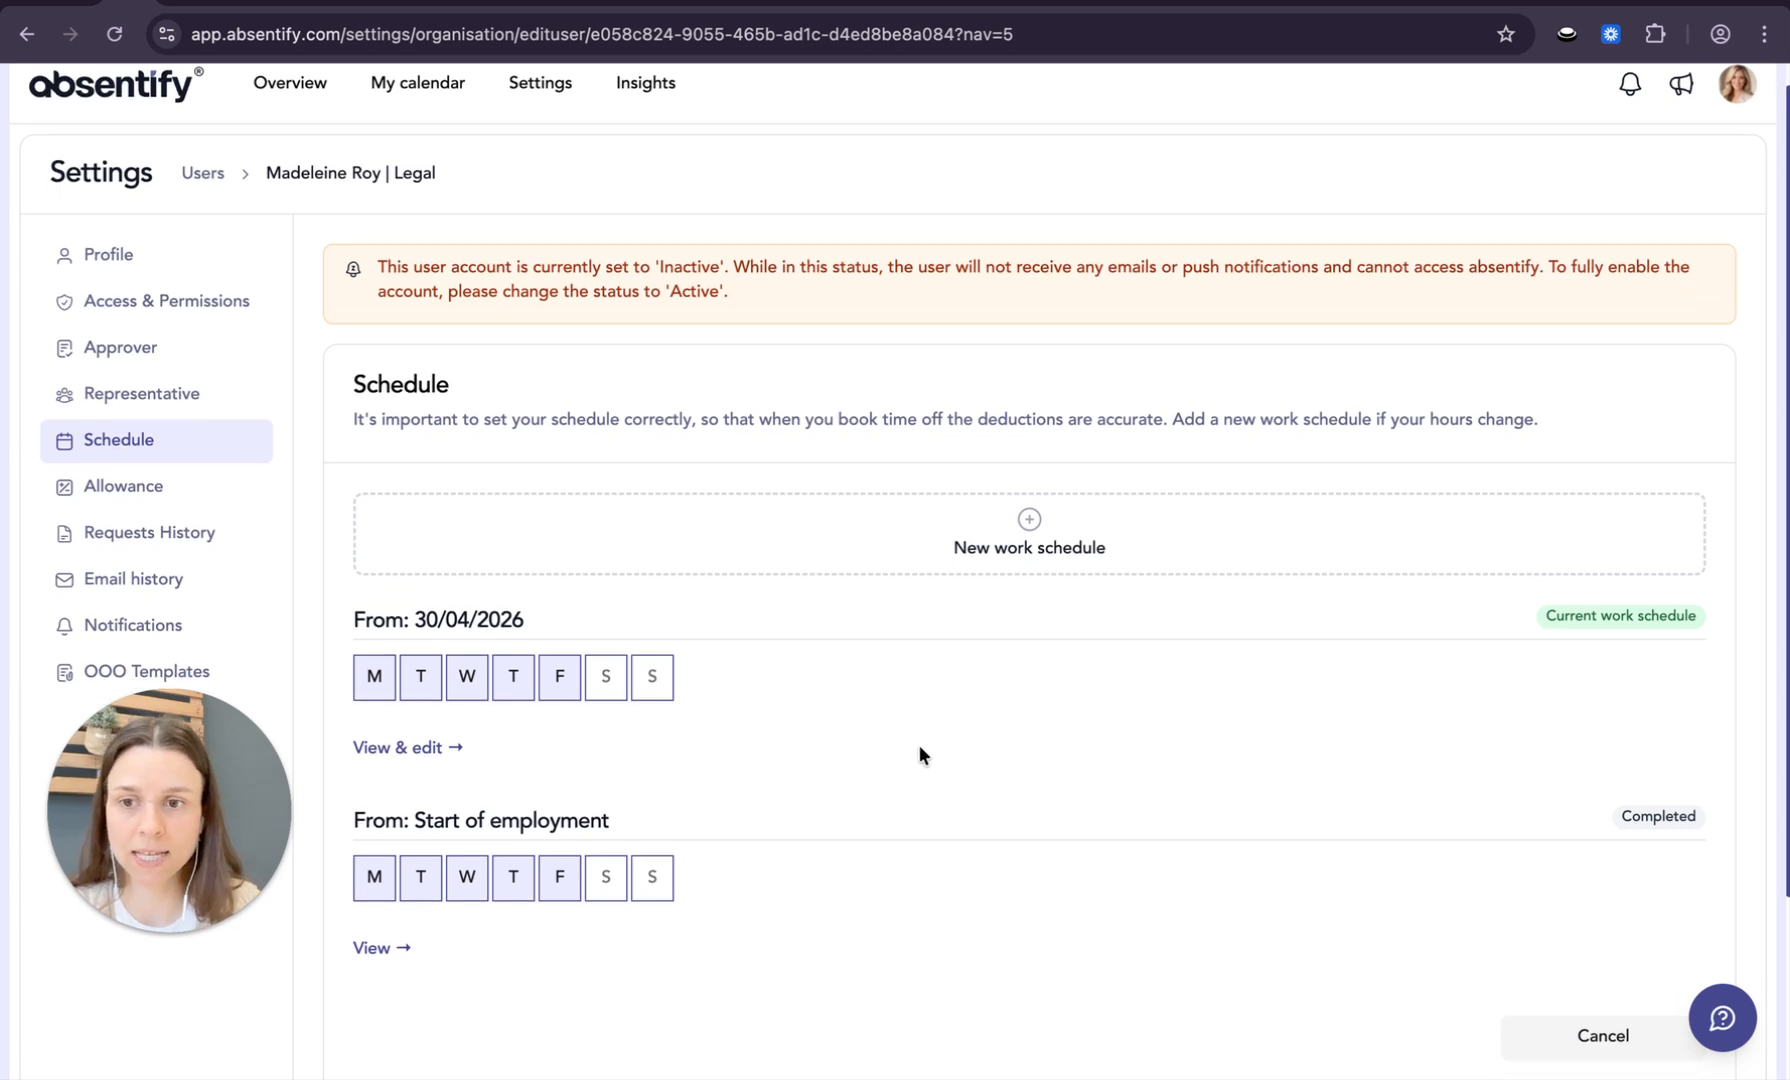
{"action": "scroll", "coordinate": [918, 746], "scroll_direction": "down", "scroll_amount": 1}
{"action": "scroll", "coordinate": [917, 748], "scroll_direction": "up", "scroll_amount": 2}
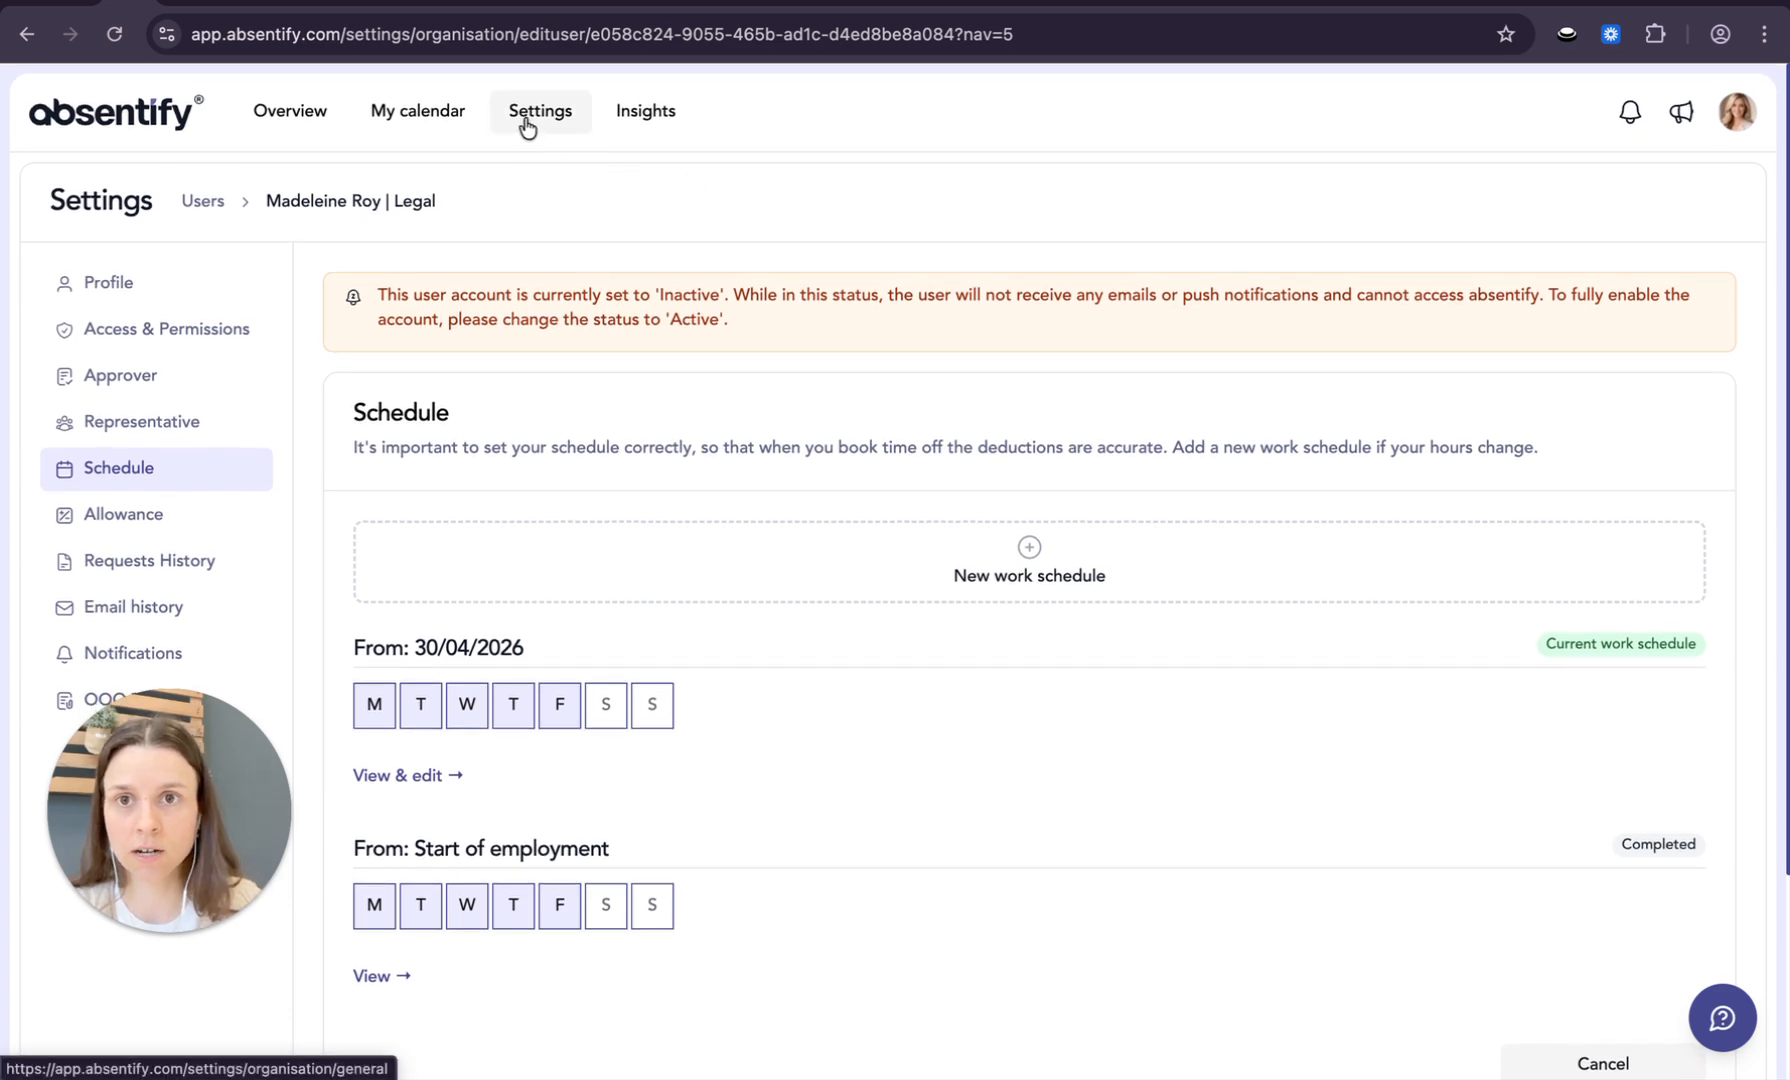
Open the general Organization settings and examine the company's business hours.
{"action": "left_click", "coordinate": [523, 122]}
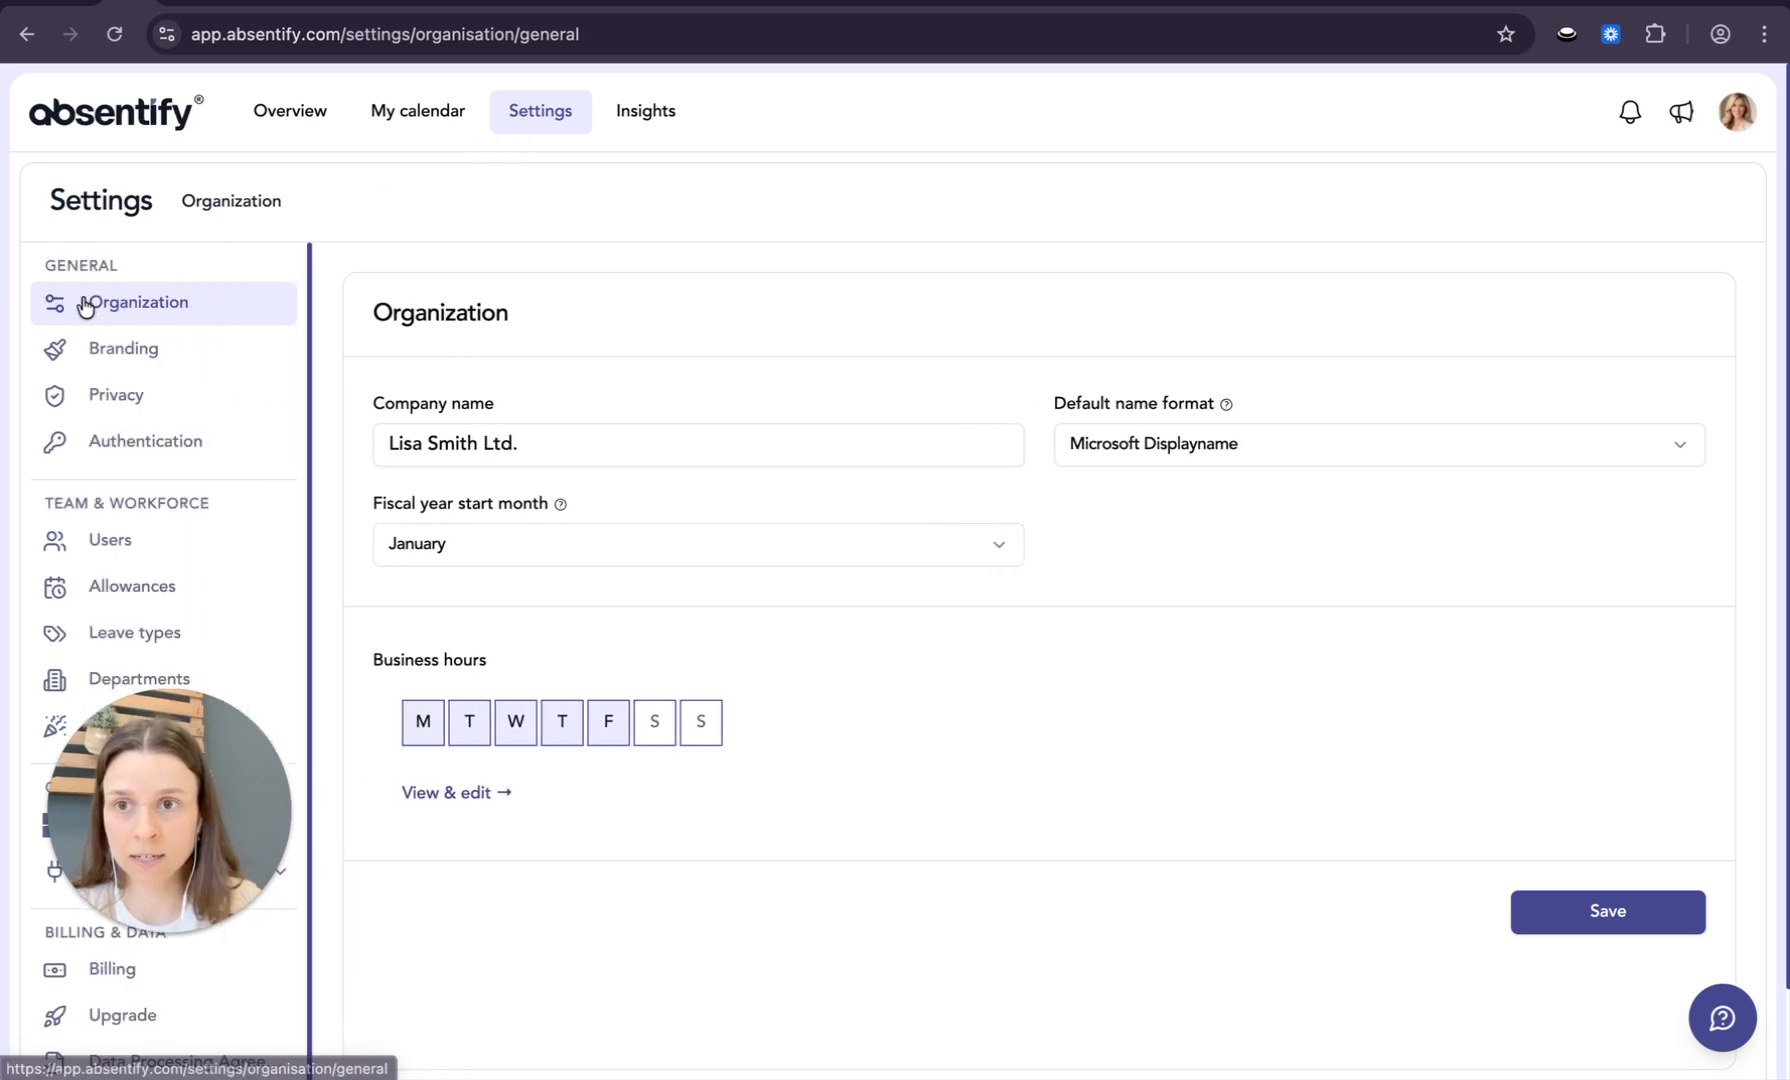
{"action": "scroll", "coordinate": [324, 652], "scroll_direction": "down", "scroll_amount": 2}
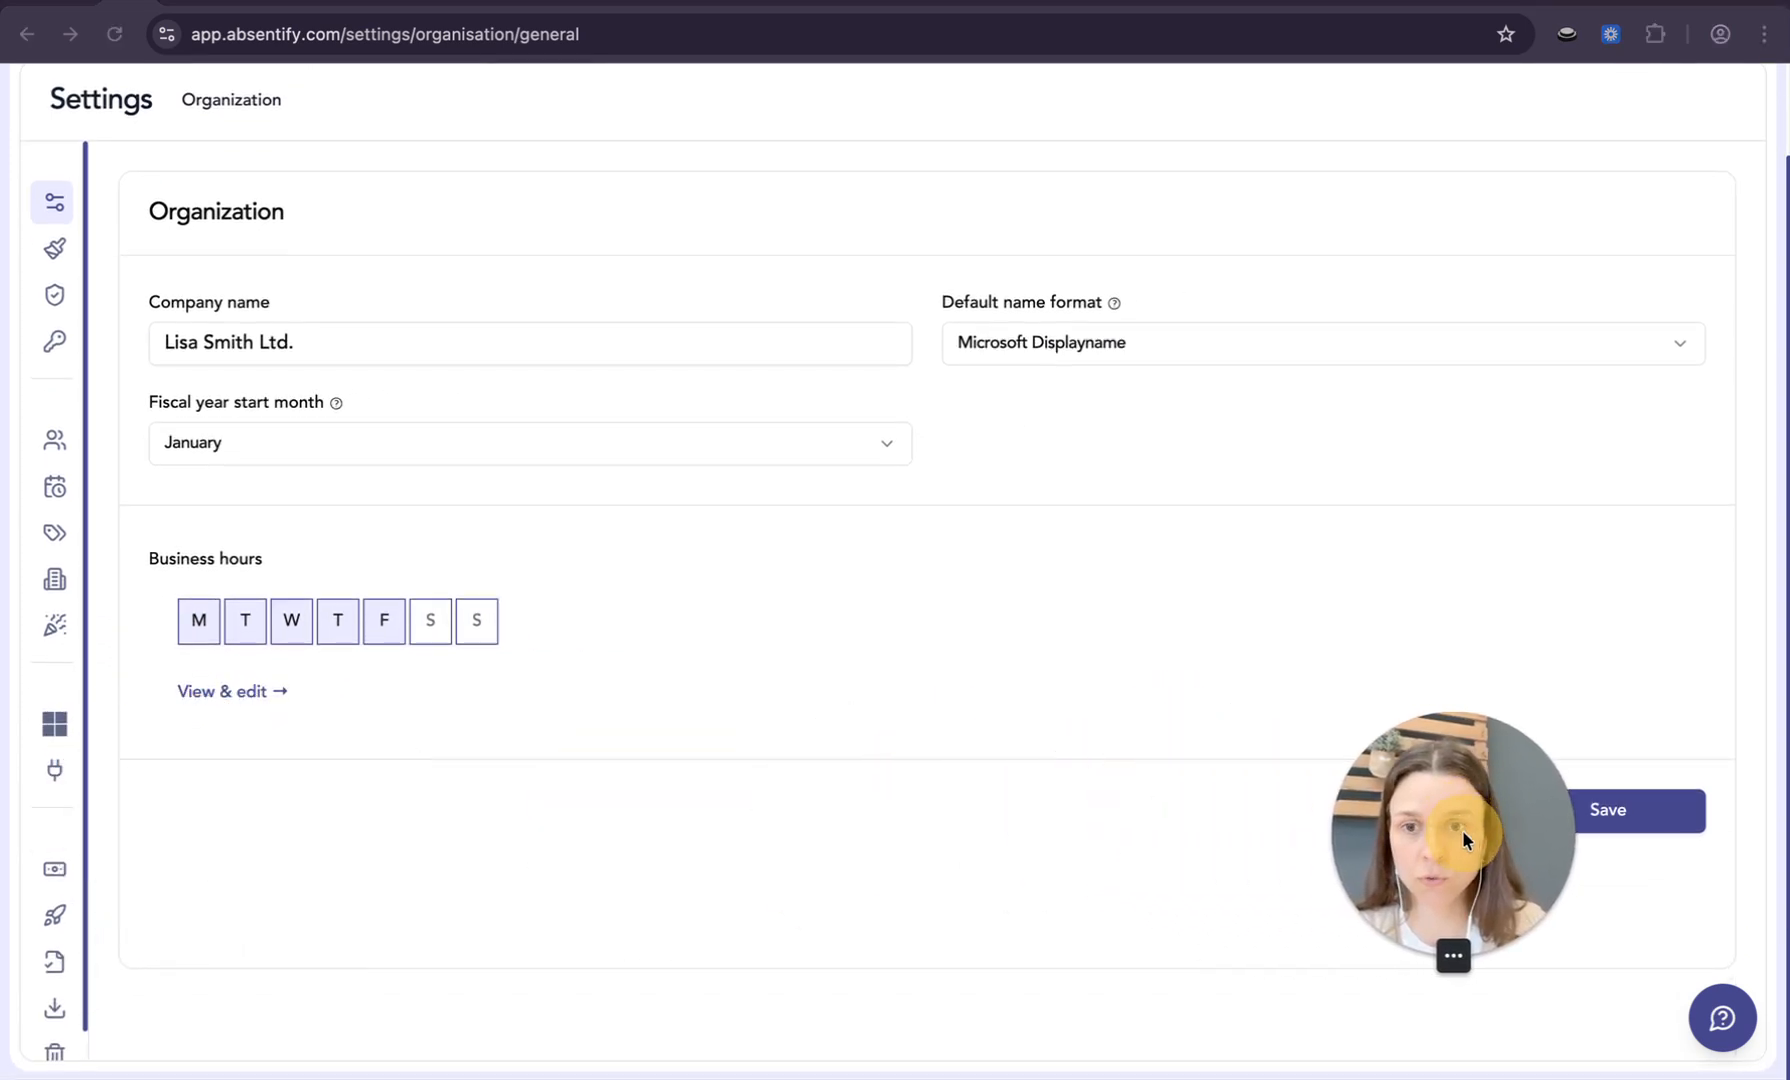
{"action": "scroll", "coordinate": [108, 531], "scroll_direction": "up", "scroll_amount": 1}
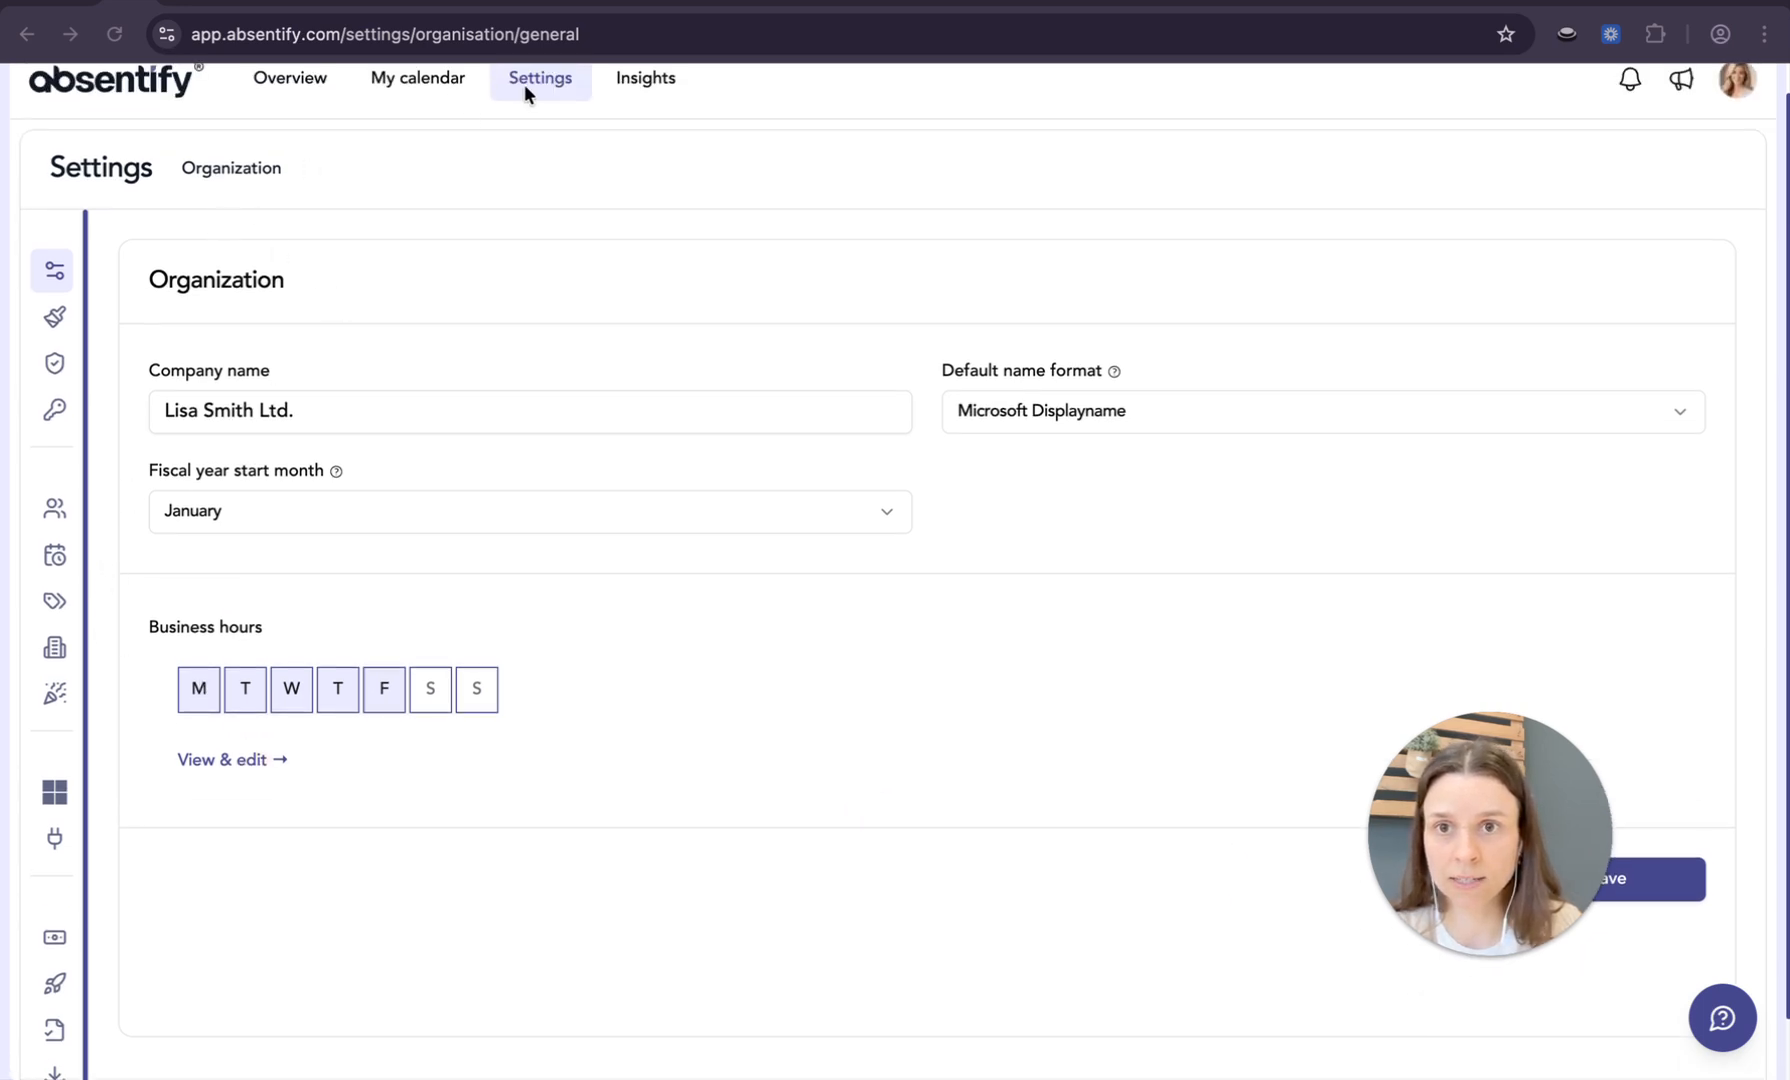
Reopen the inactive Legal employee from the user list and review the work schedules in the Schedule settings.
{"action": "left_click", "coordinate": [54, 510]}
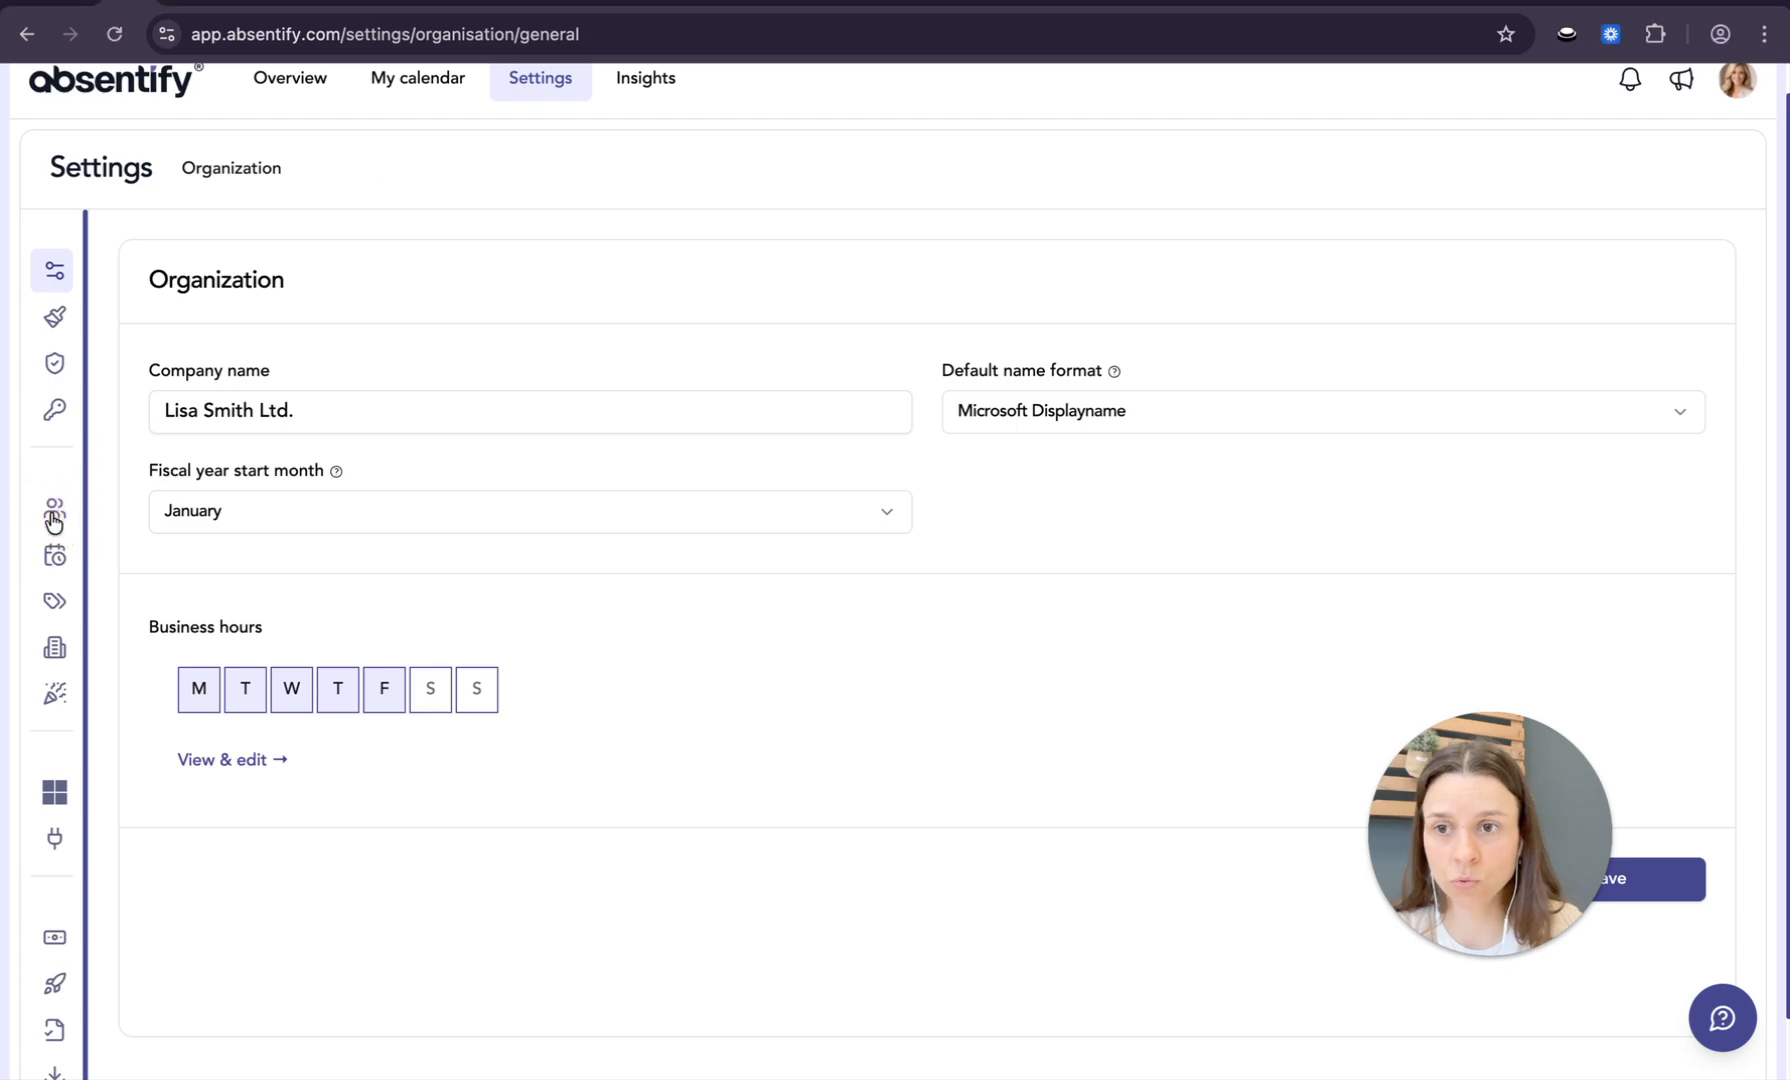
{"action": "scroll", "coordinate": [654, 698], "scroll_direction": "down", "scroll_amount": 5}
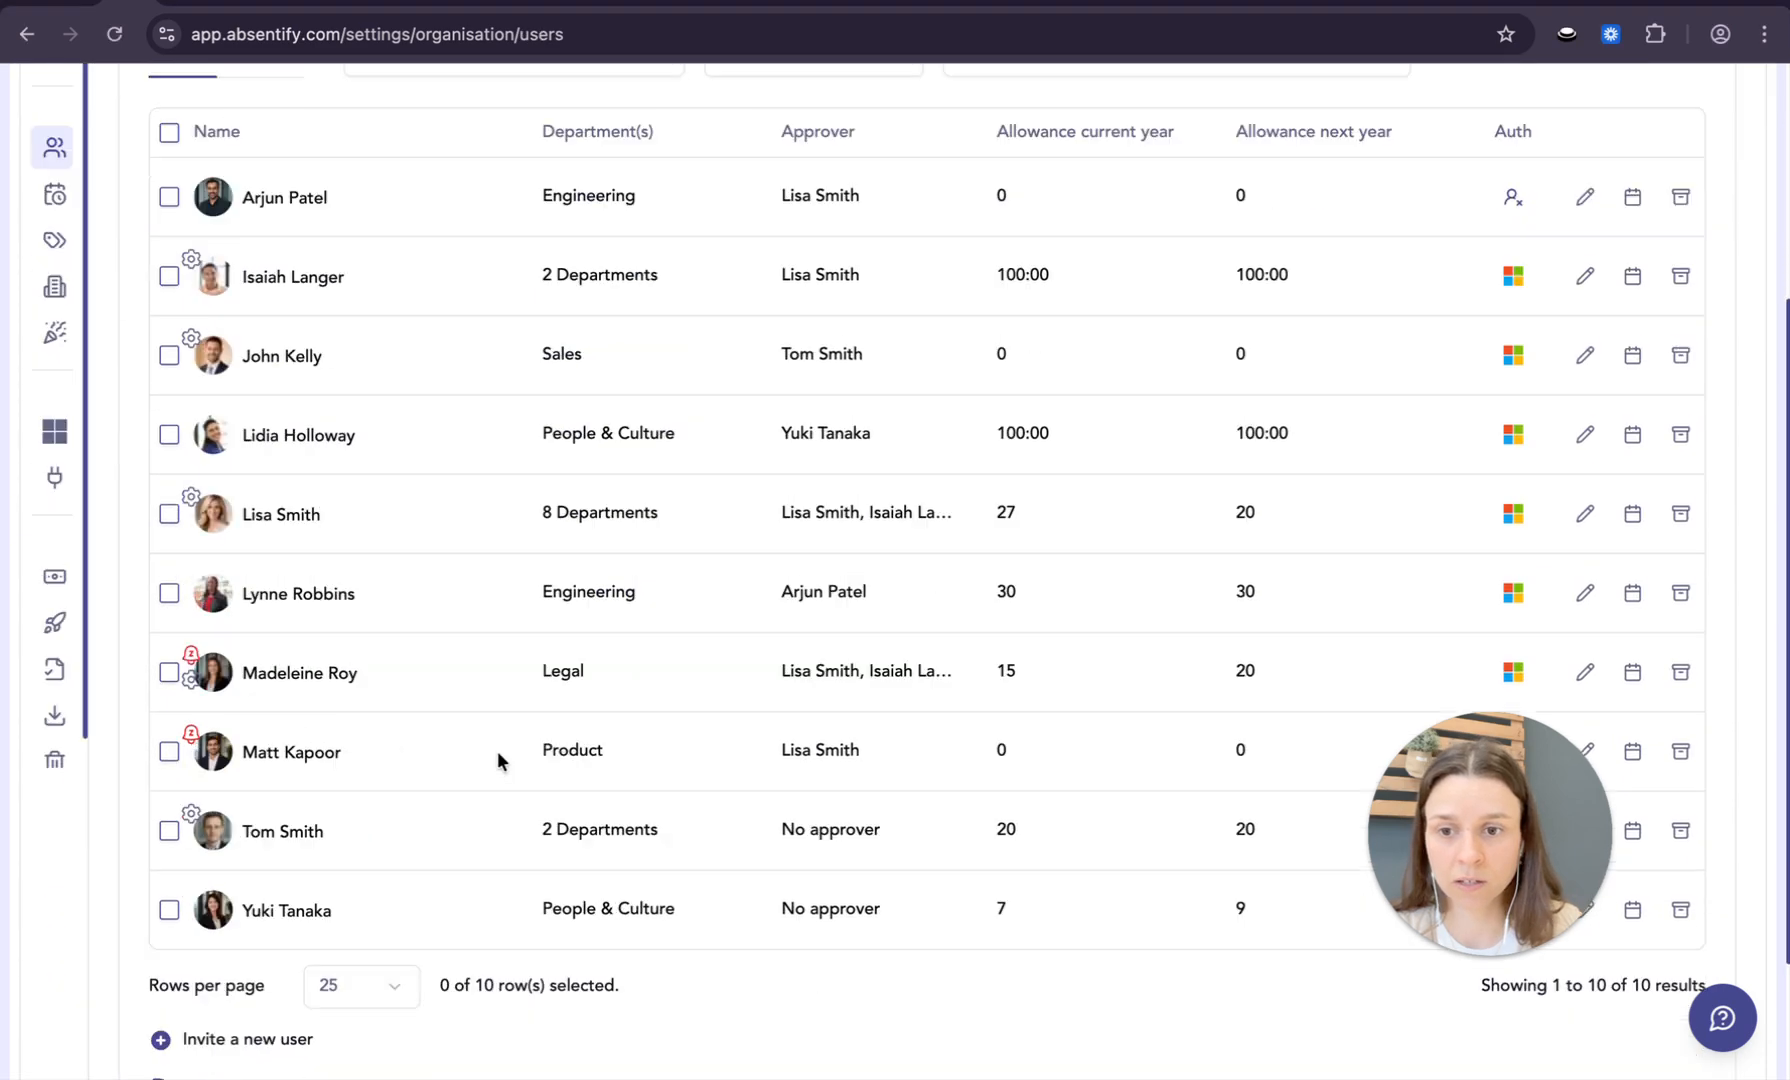
{"action": "left_click", "coordinate": [285, 633]}
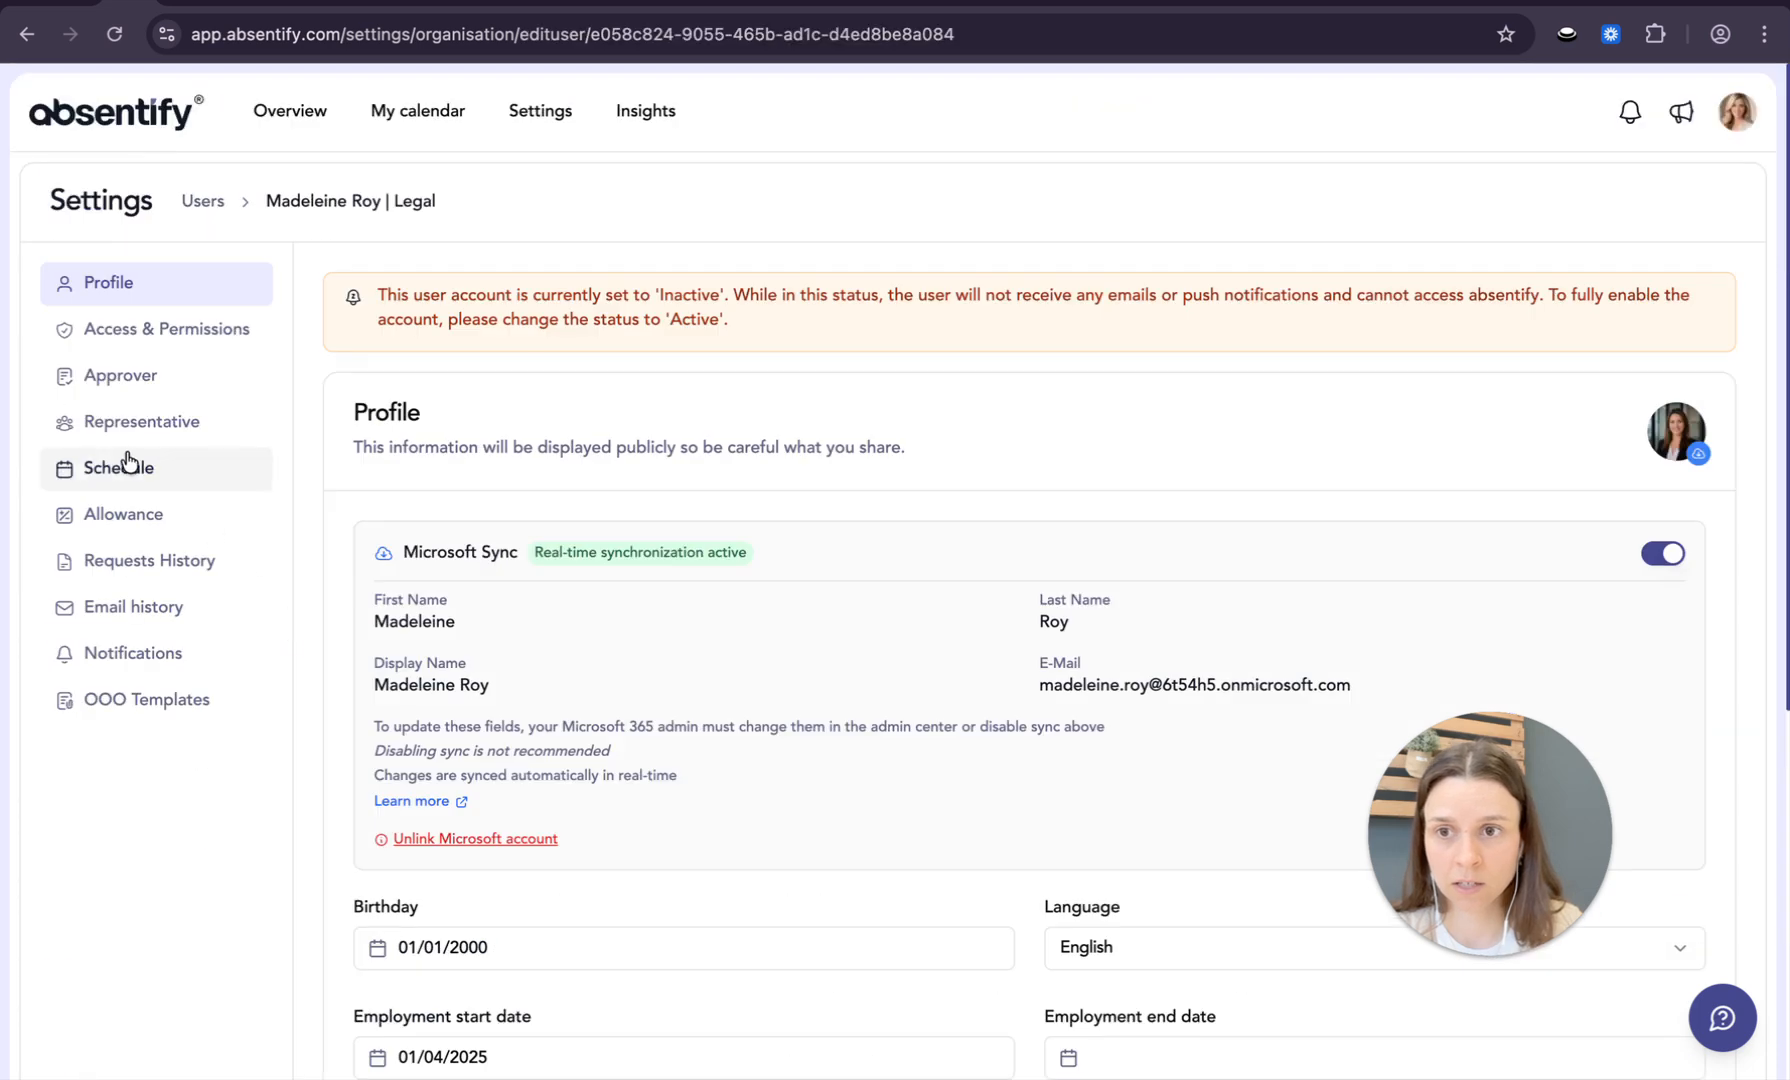
{"action": "left_click", "coordinate": [131, 467]}
{"action": "scroll", "coordinate": [638, 682], "scroll_direction": "down", "scroll_amount": 3}
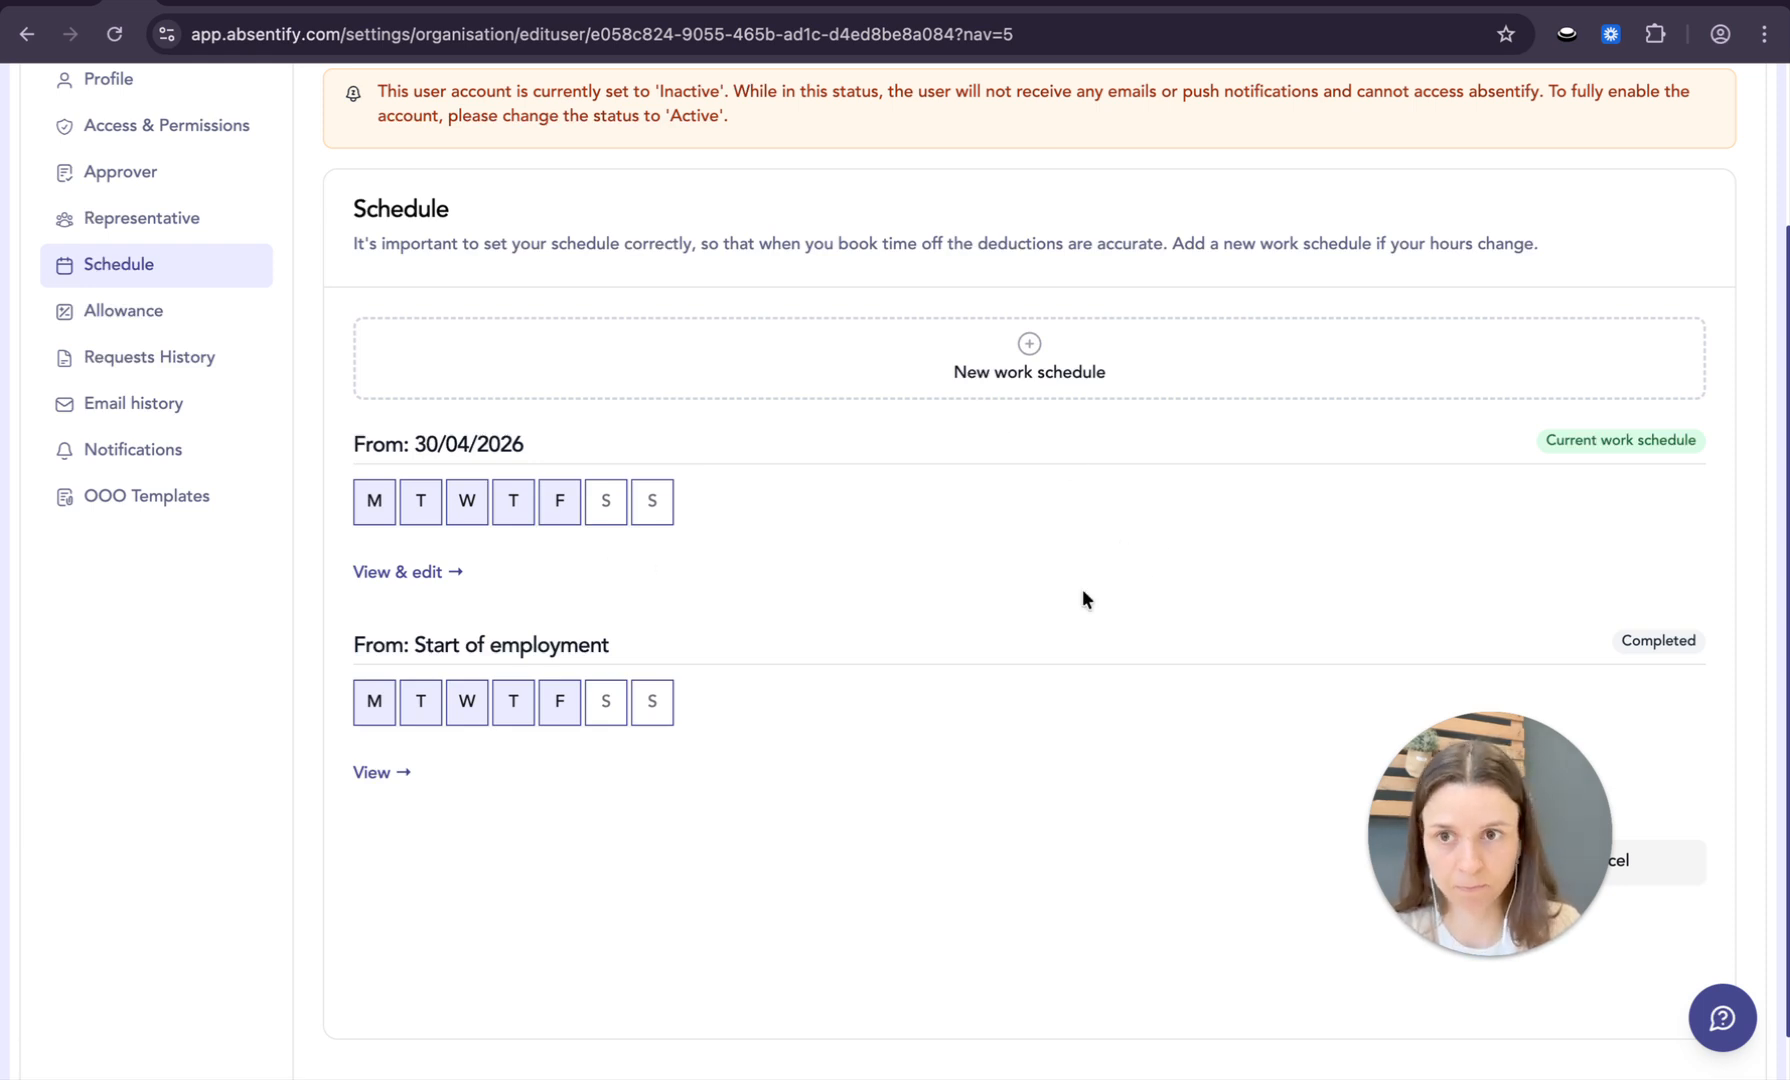
{"action": "scroll", "coordinate": [1082, 589], "scroll_direction": "up", "scroll_amount": 3}
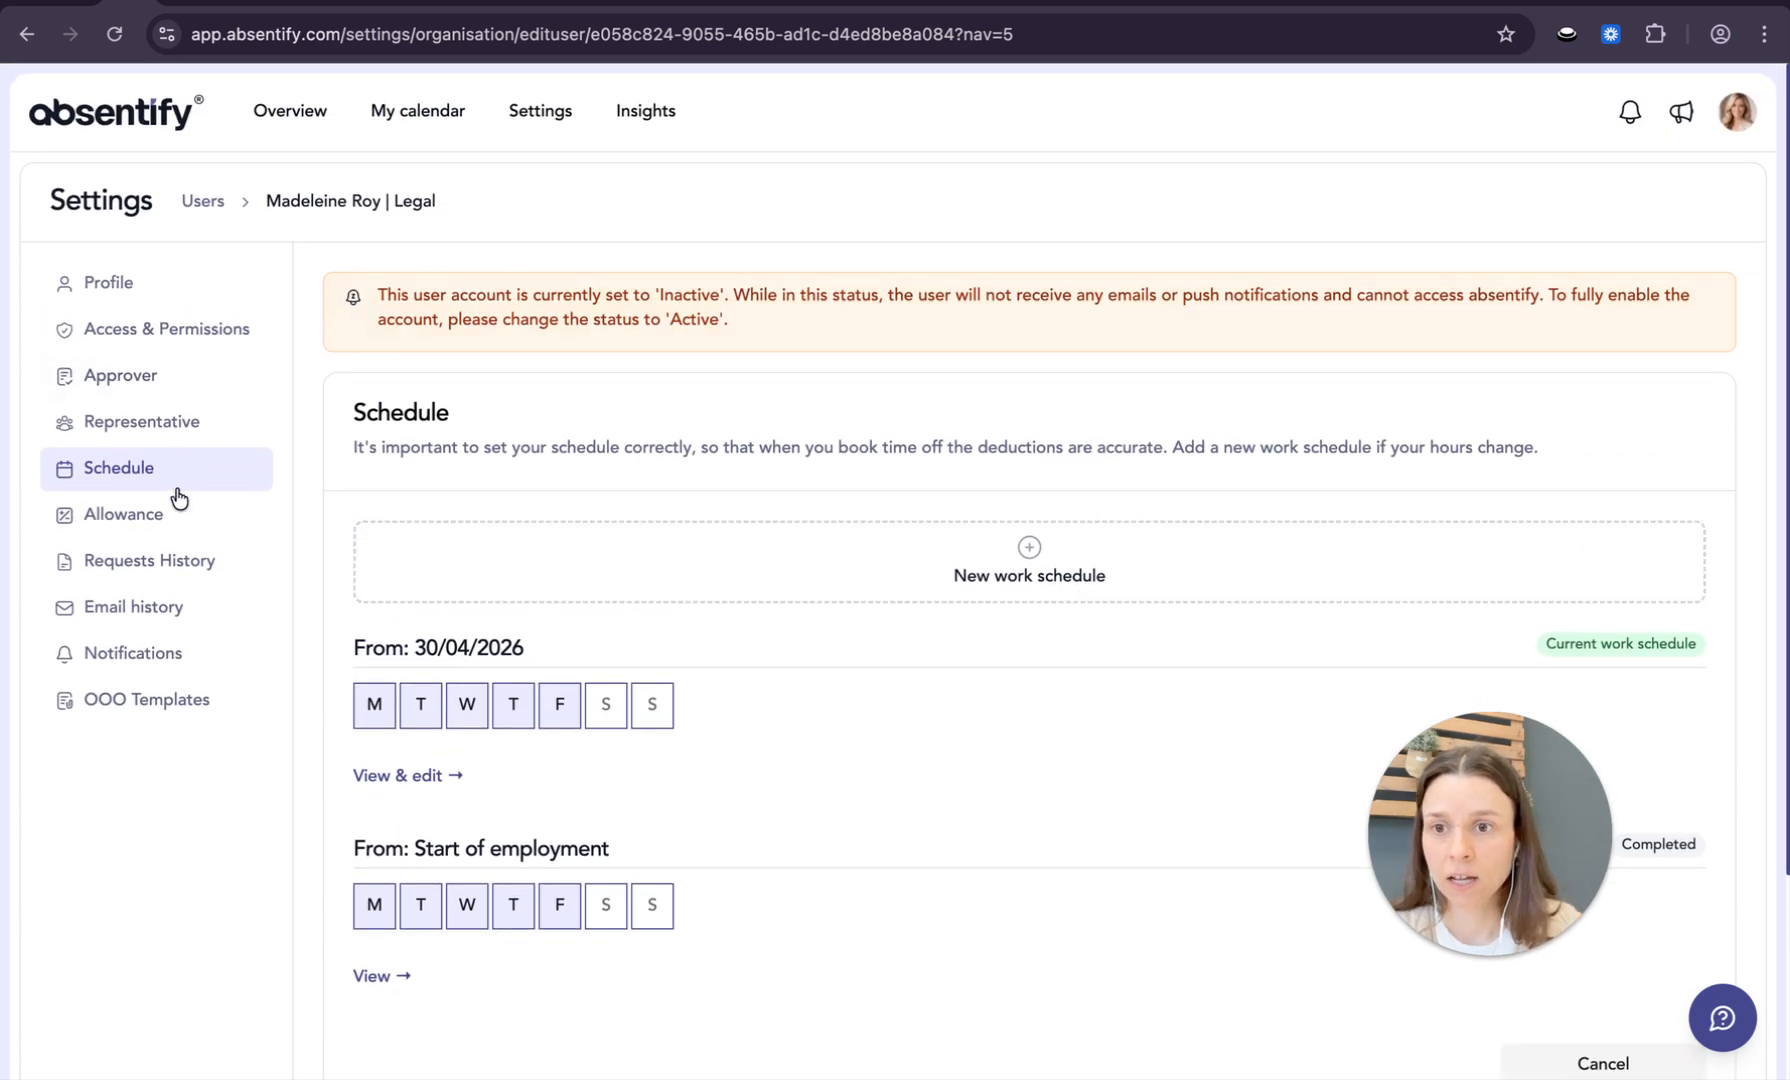
Open the employee's Allowance settings and review the yearly vacation and overtime allowances.
{"action": "left_click", "coordinate": [160, 518]}
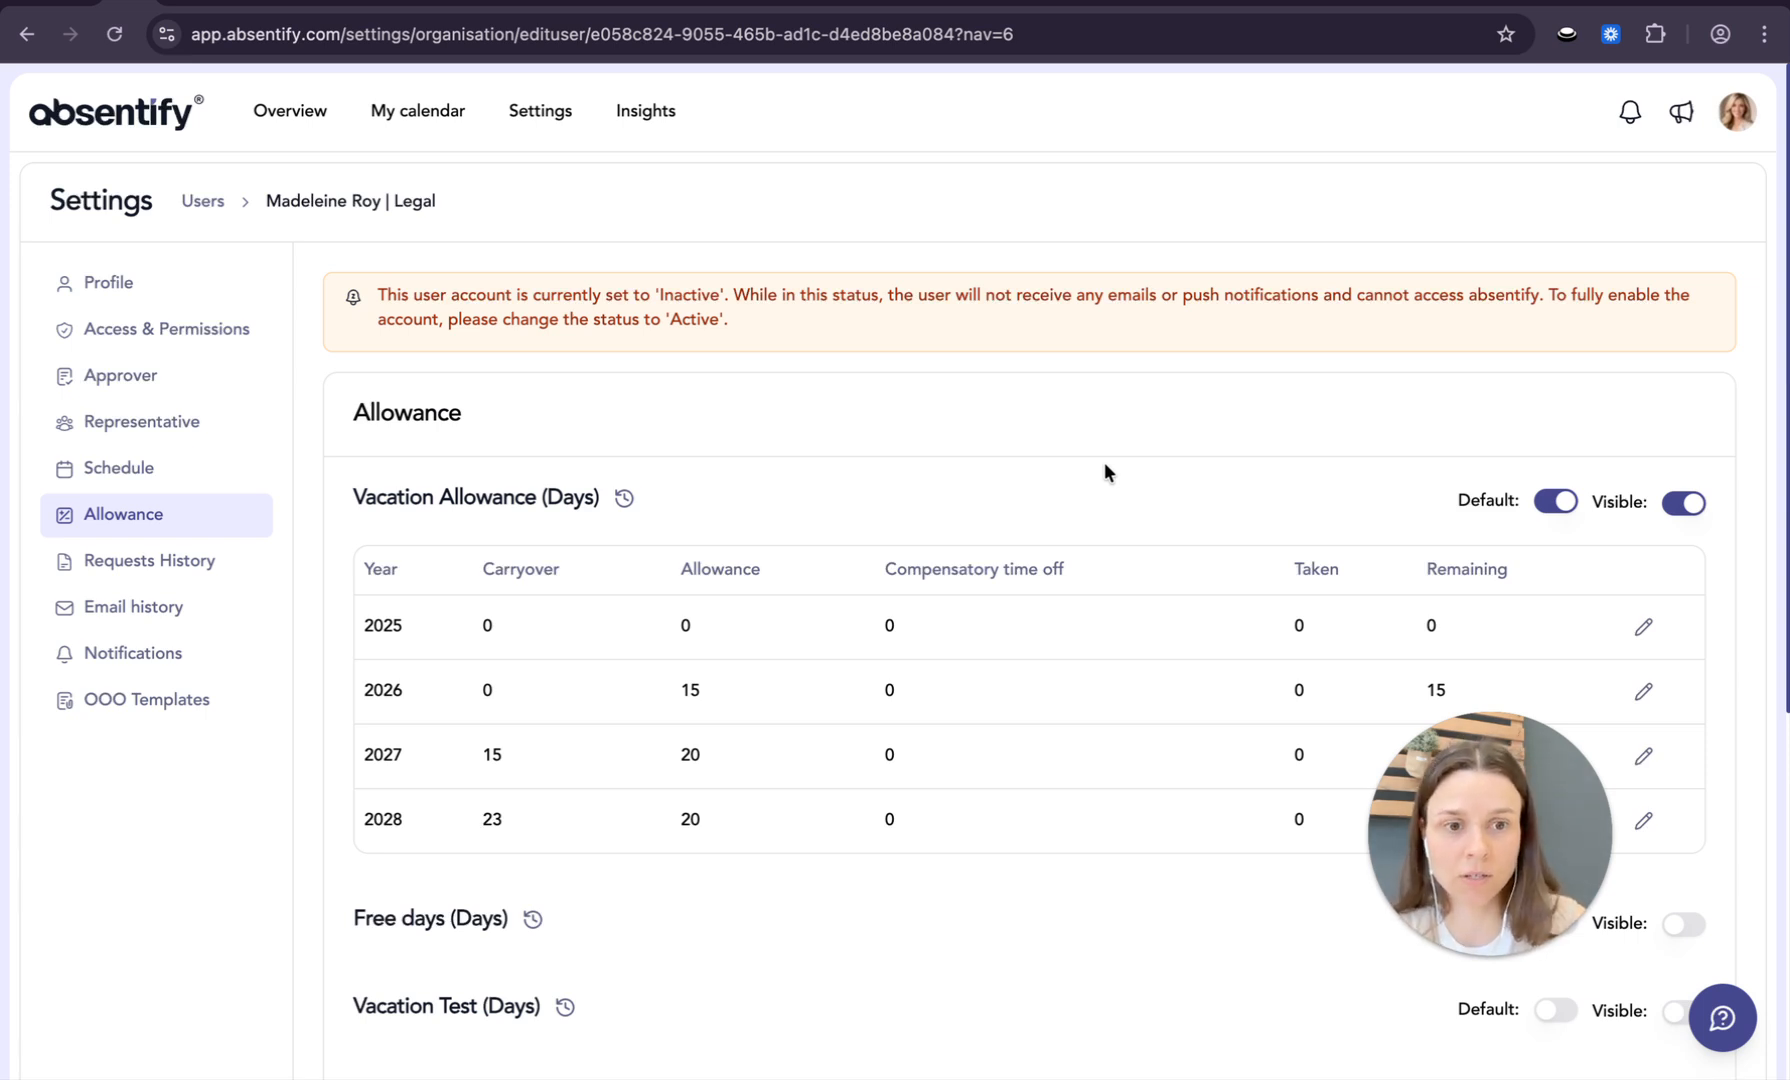
{"action": "left_click_drag", "start_coordinate": [1480, 838], "coordinate": [164, 870]}
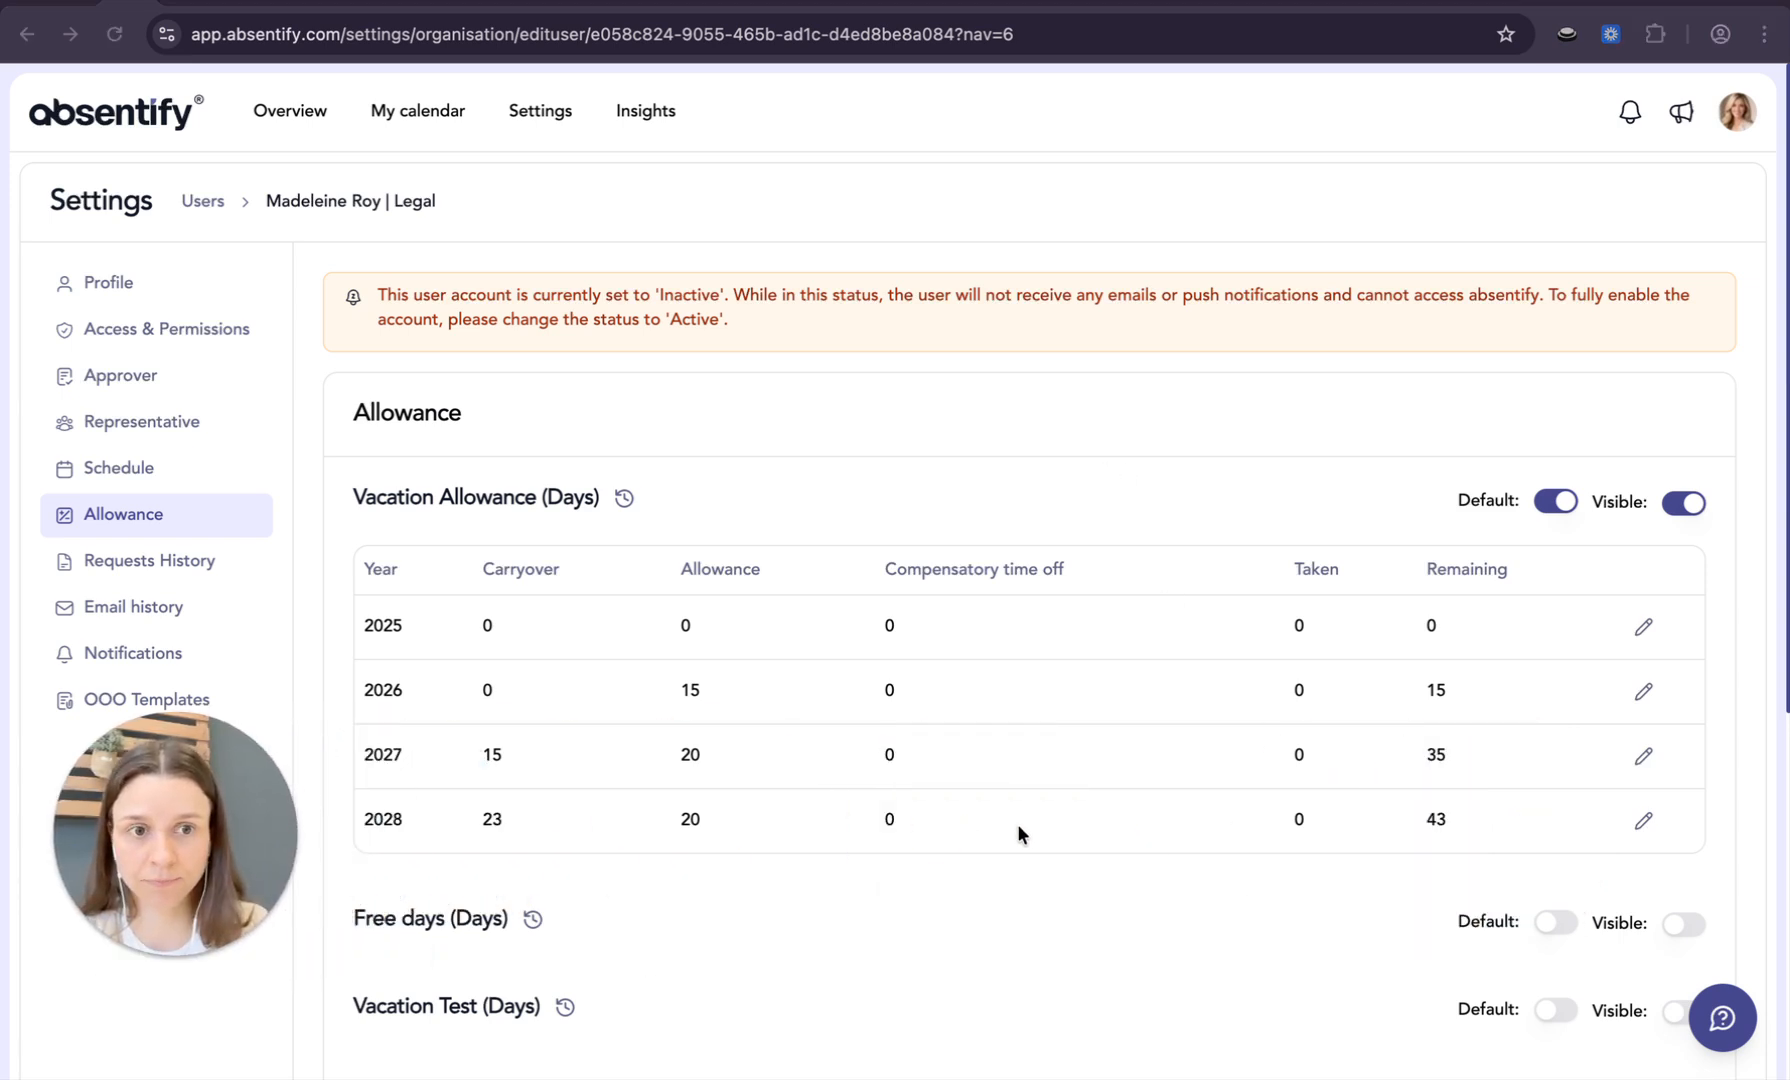
{"action": "scroll", "coordinate": [1019, 824], "scroll_direction": "down", "scroll_amount": 1}
{"action": "scroll", "coordinate": [1021, 823], "scroll_direction": "down", "scroll_amount": 1}
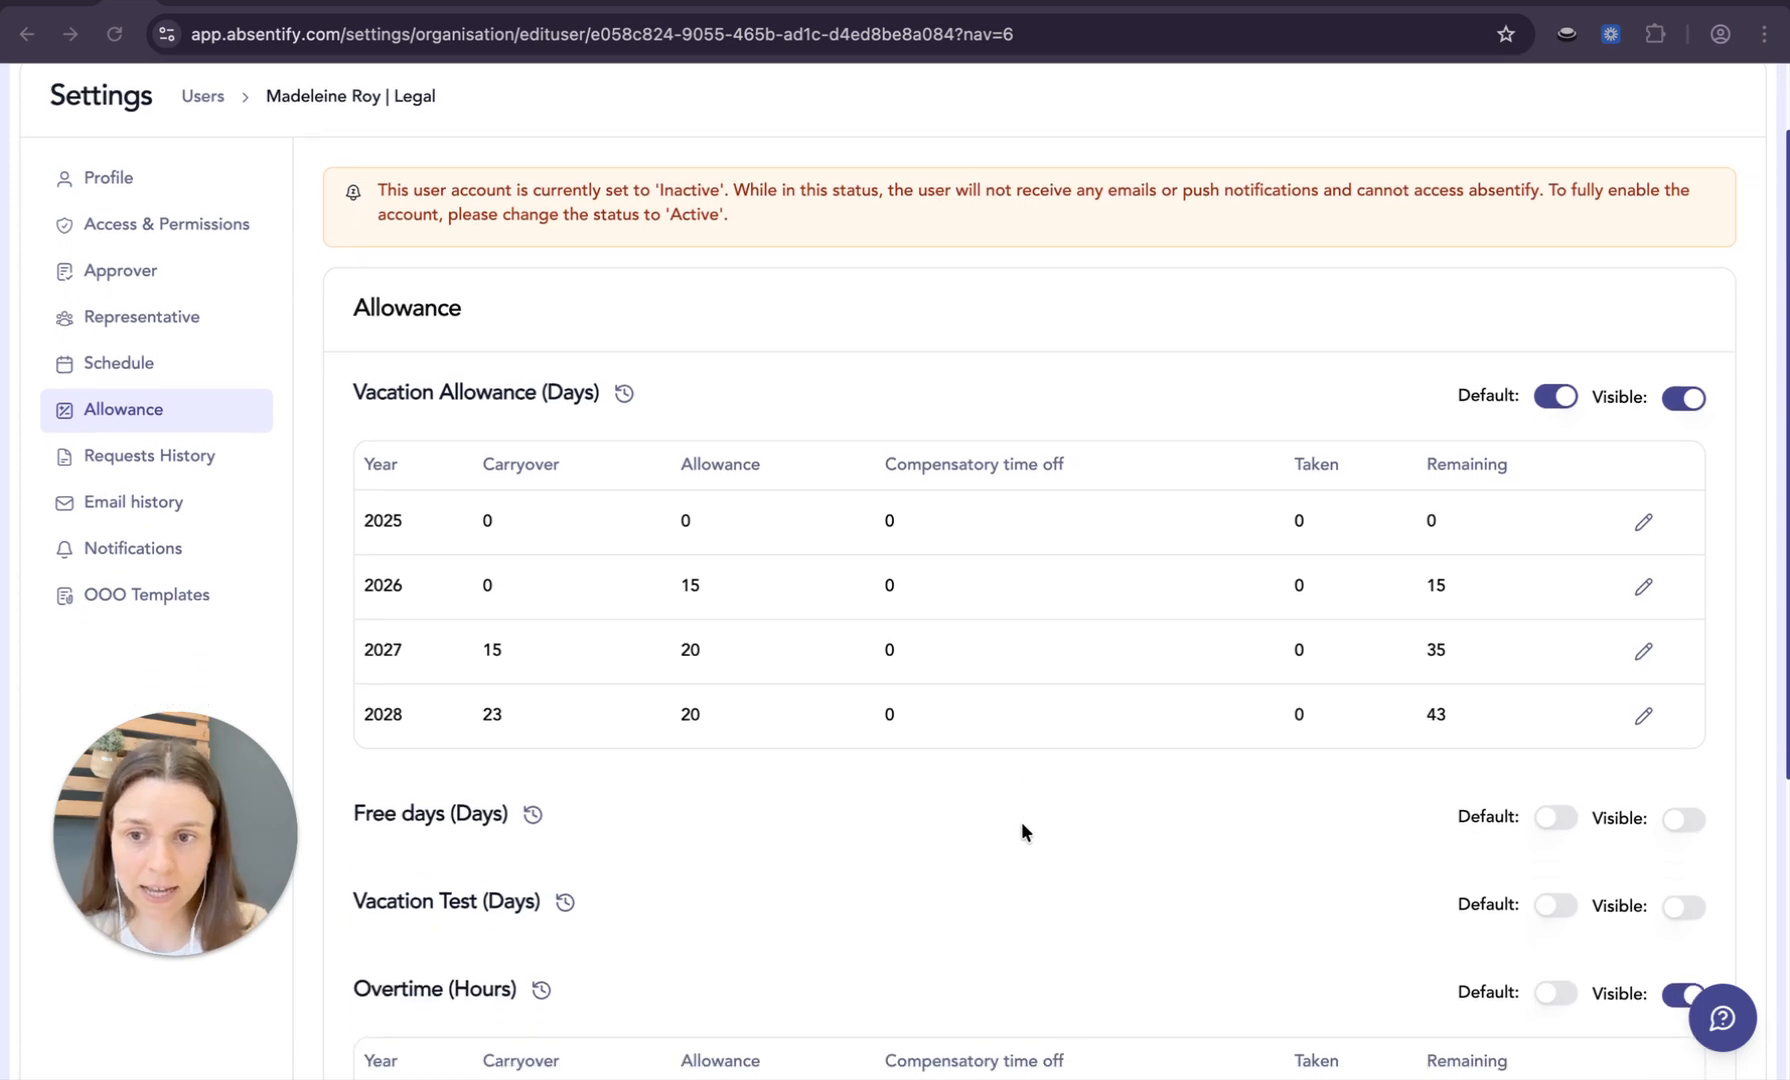
{"action": "scroll", "coordinate": [470, 948], "scroll_direction": "down", "scroll_amount": 1}
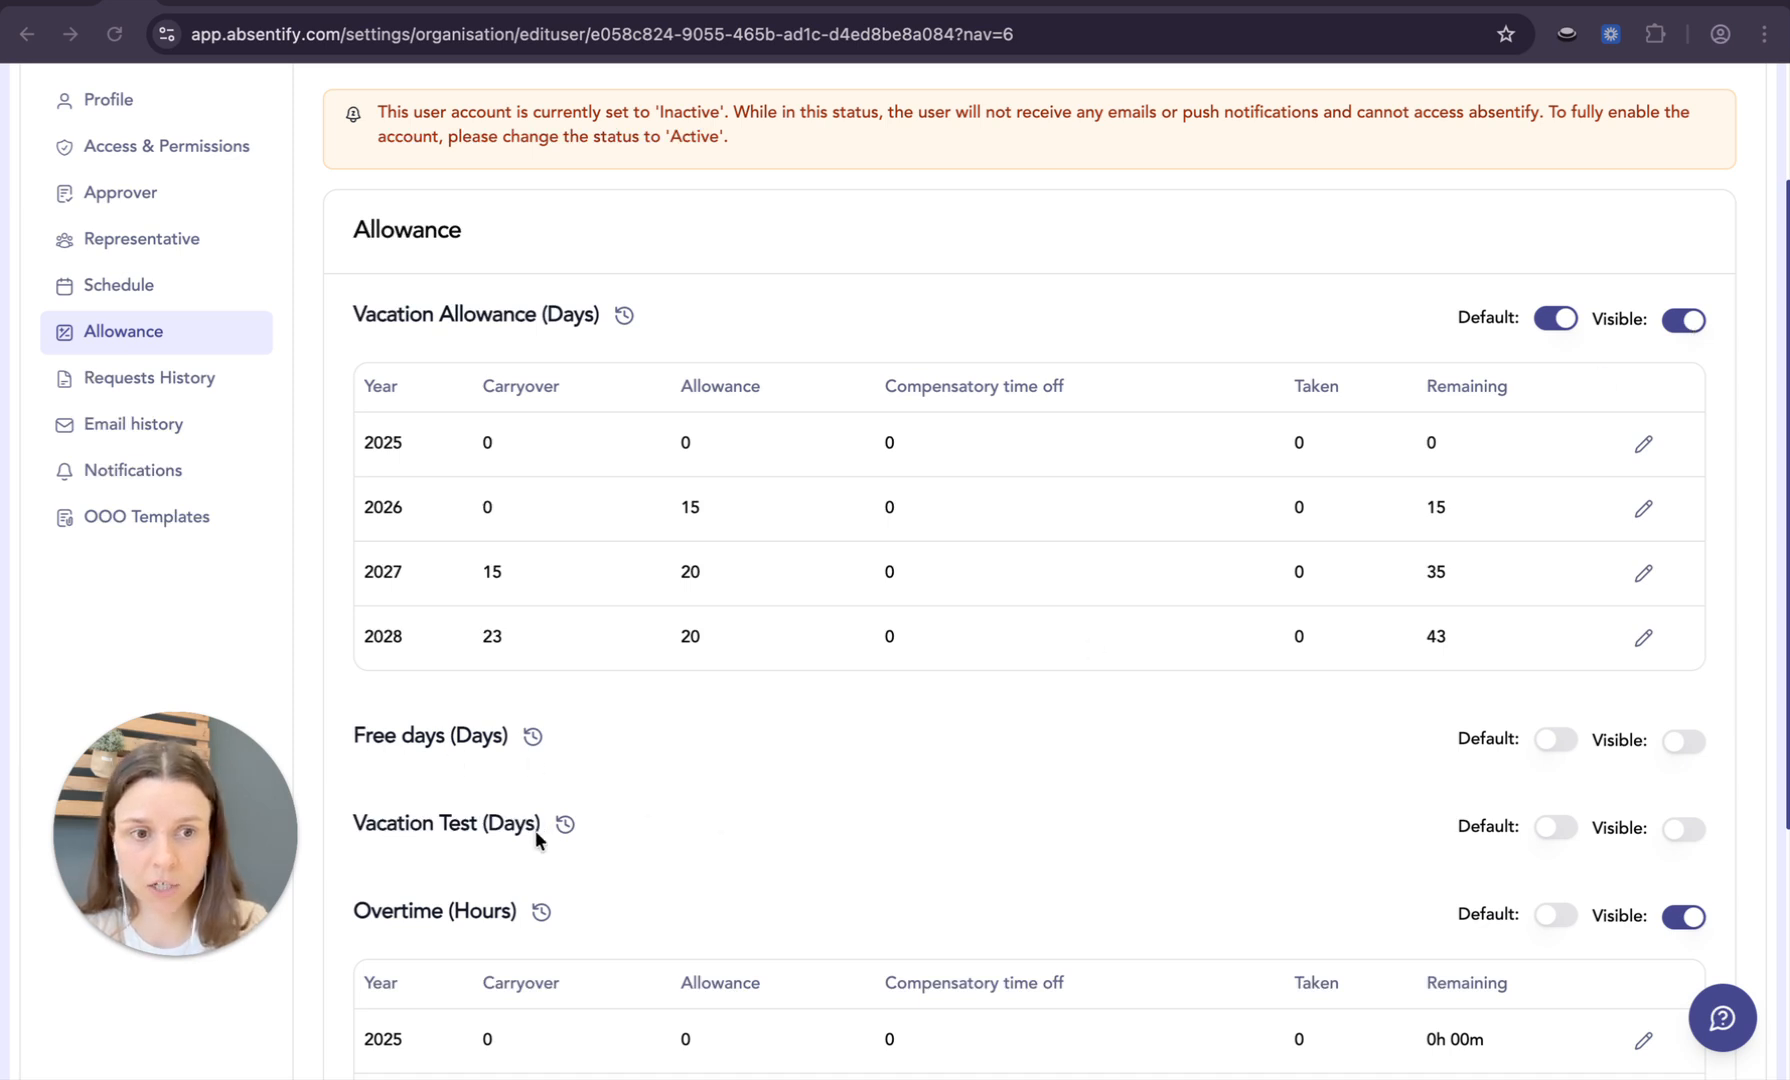
{"action": "scroll", "coordinate": [540, 830], "scroll_direction": "down", "scroll_amount": 1}
{"action": "scroll", "coordinate": [1400, 550], "scroll_direction": "up", "scroll_amount": 1}
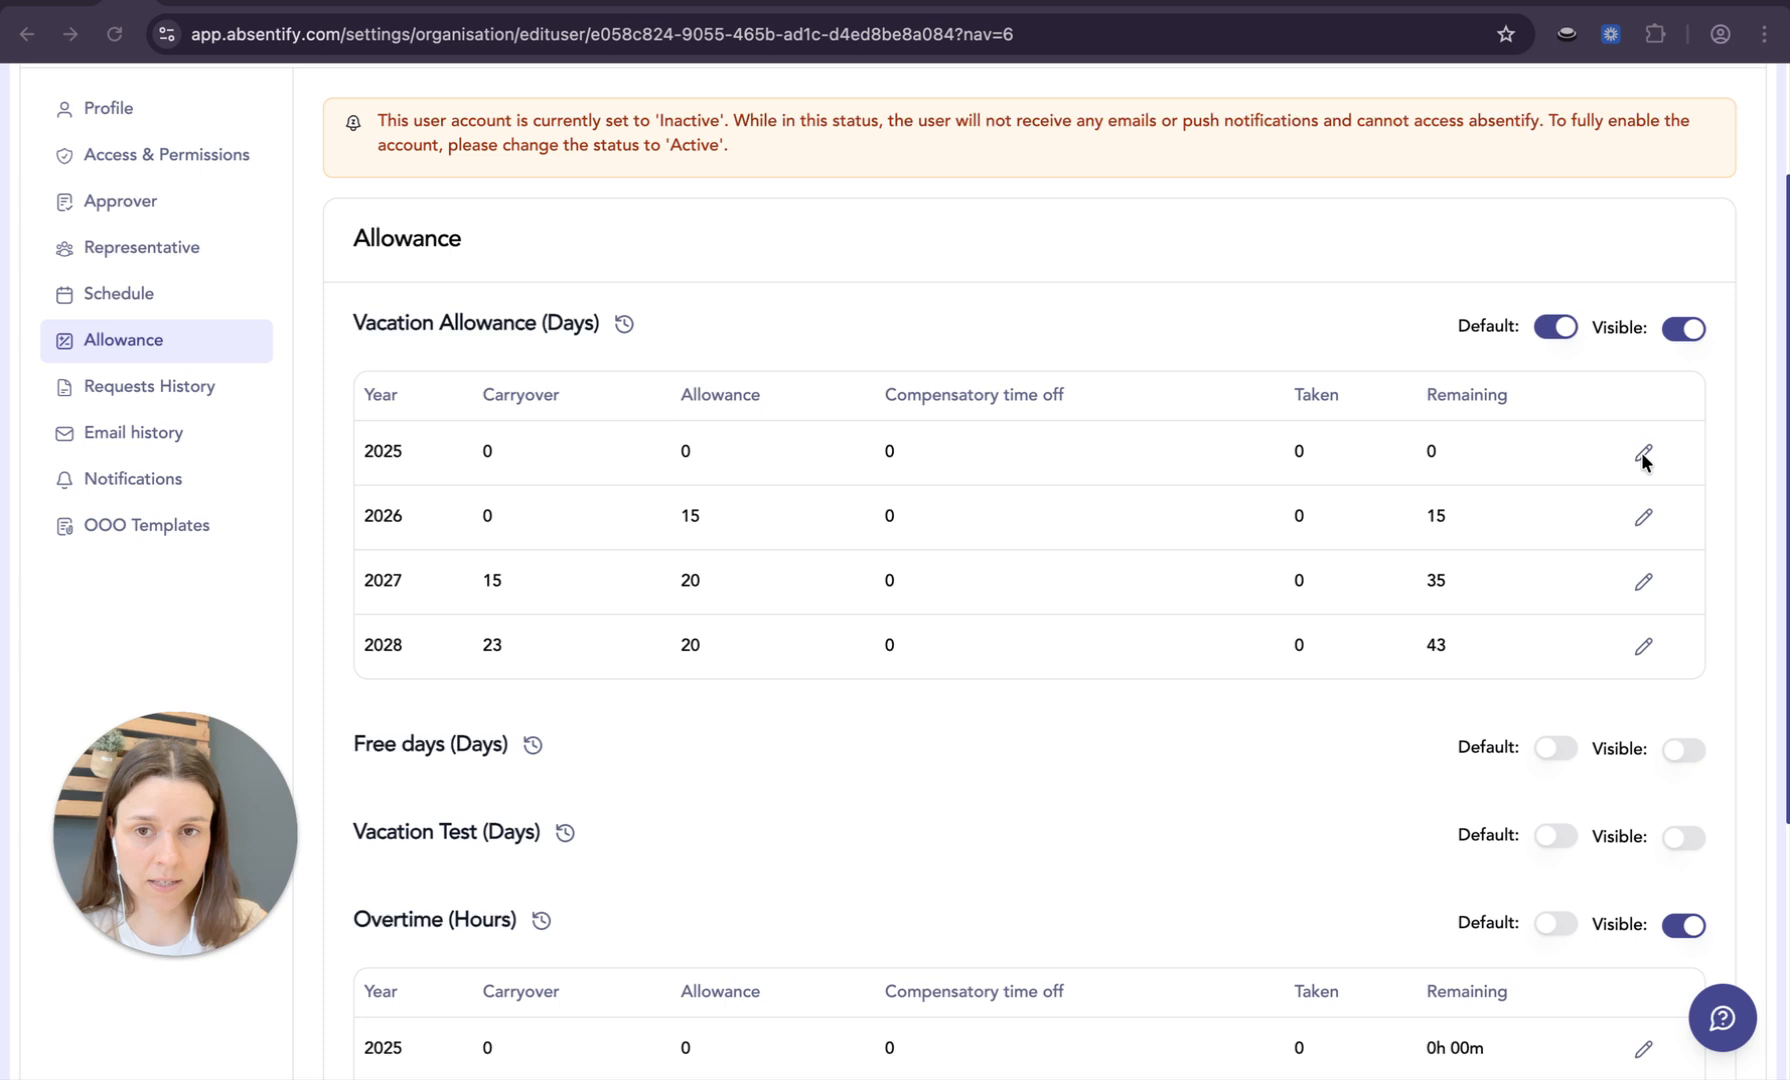
Set the employee's 2026 vacation allowance to 20 days and save it with the reason "Test".
{"action": "left_click", "coordinate": [1641, 516]}
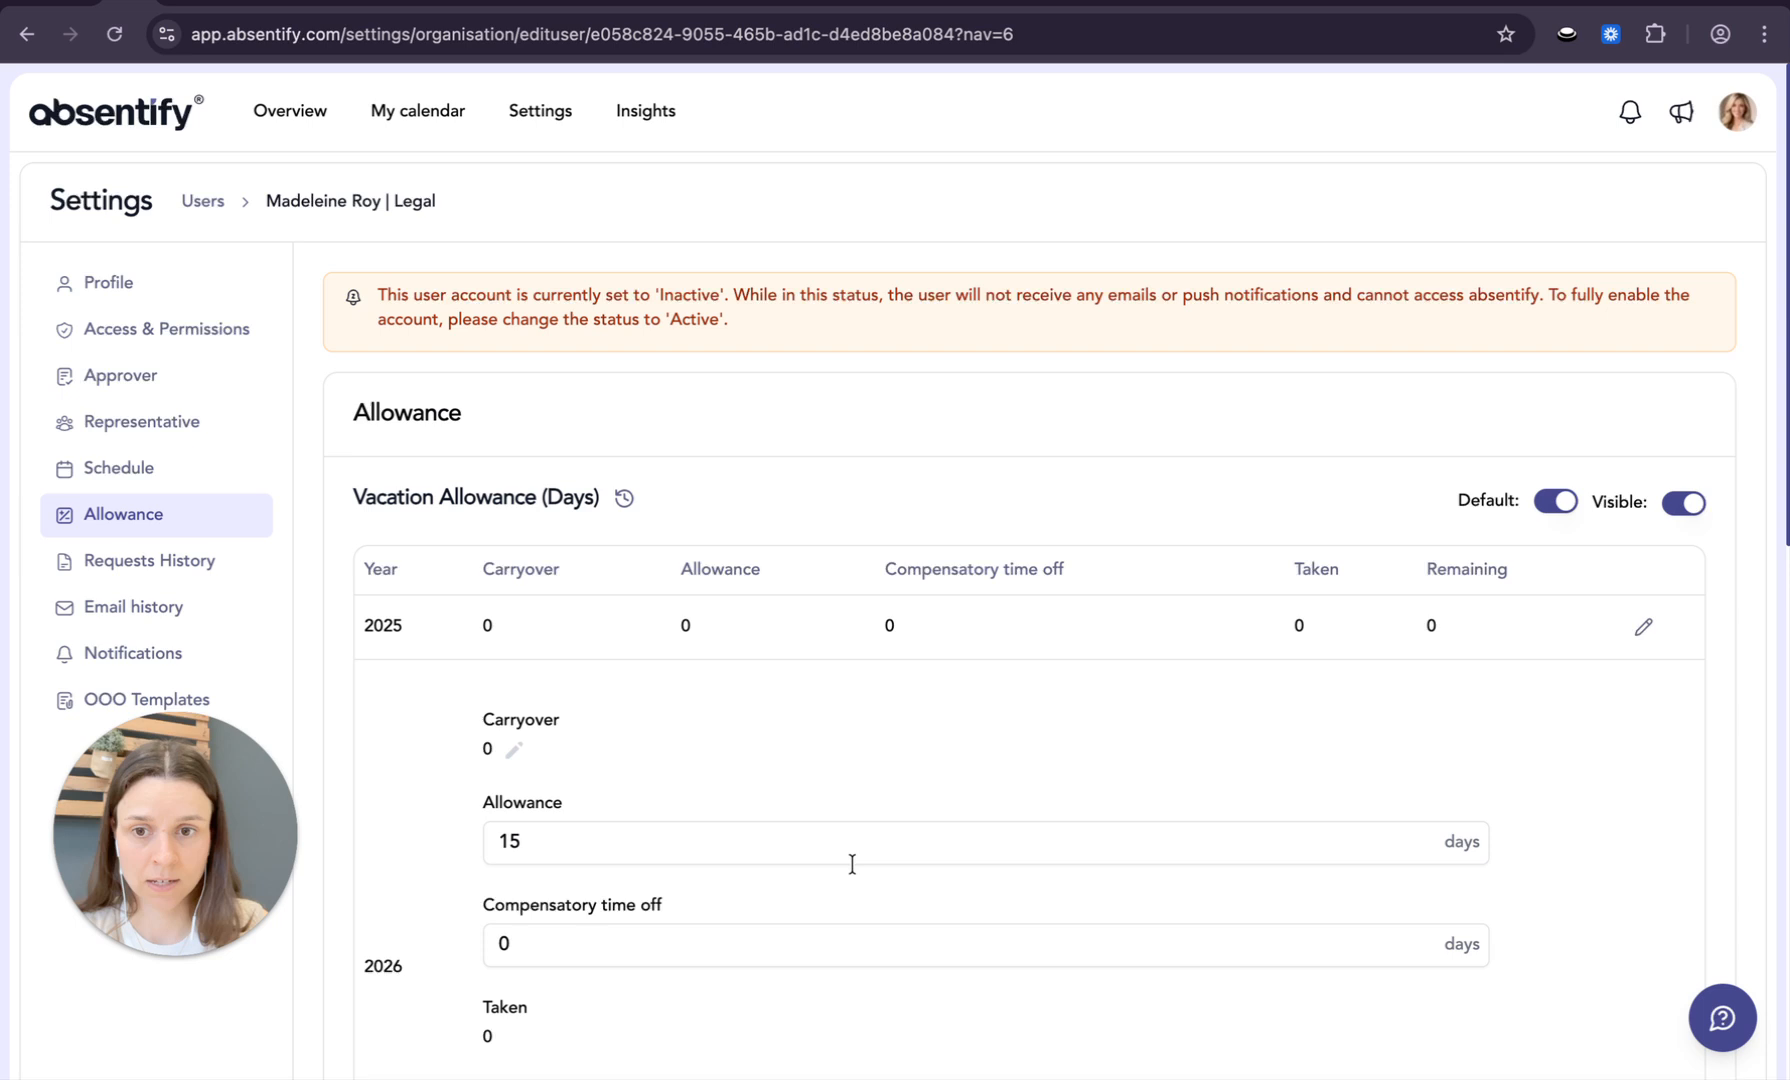
{"action": "left_click", "coordinate": [583, 838]}
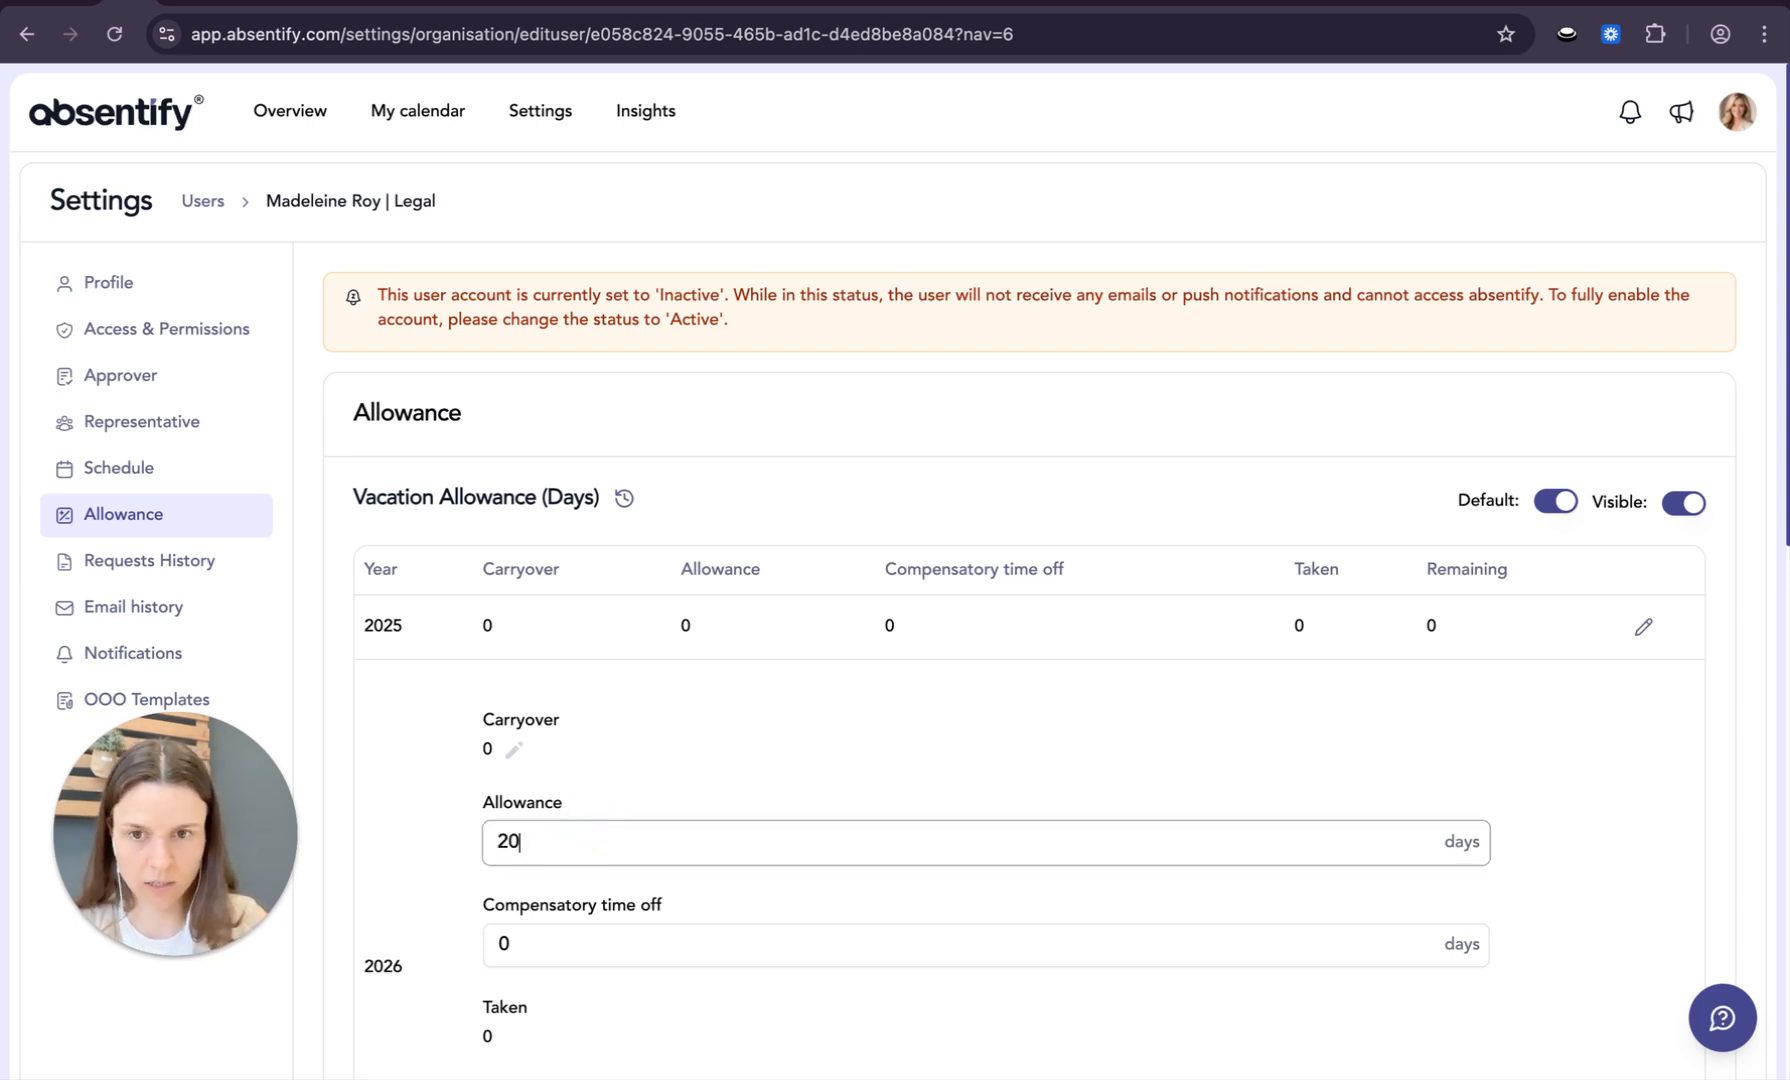
{"action": "scroll", "coordinate": [985, 778], "scroll_direction": "down", "scroll_amount": 4}
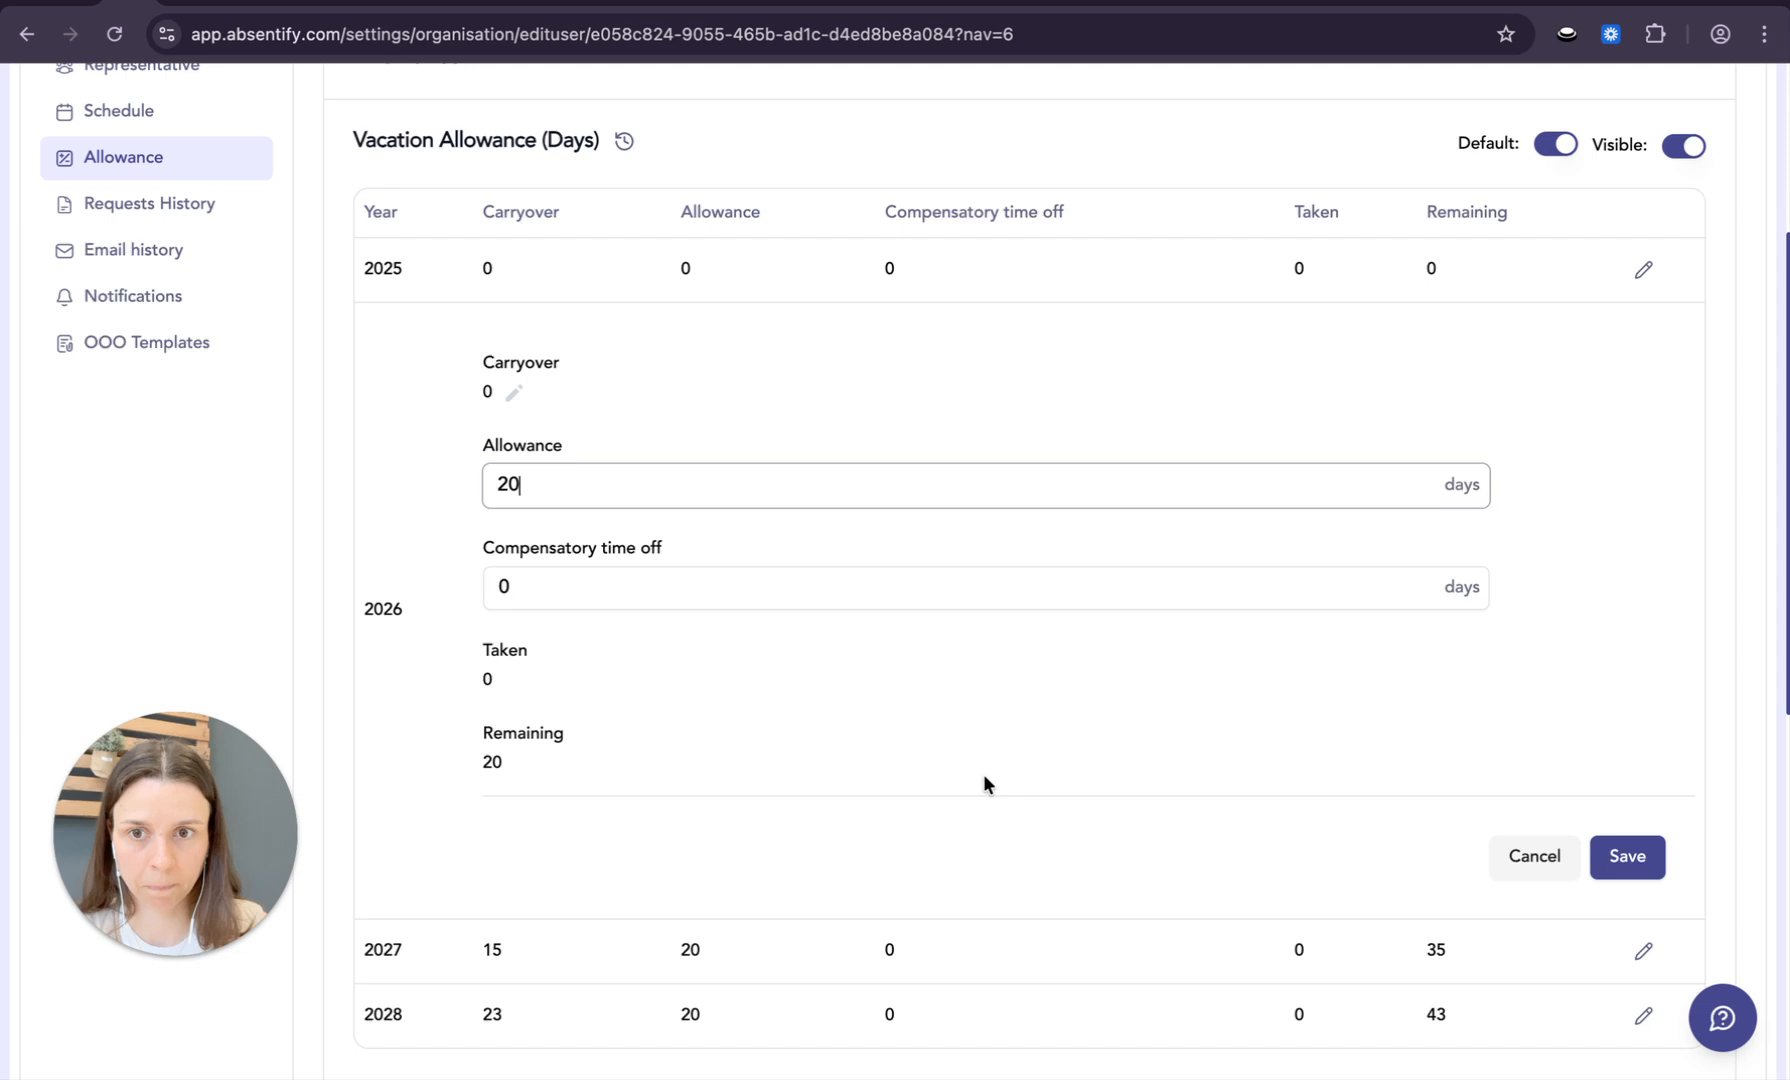
{"action": "left_click", "coordinate": [1627, 857]}
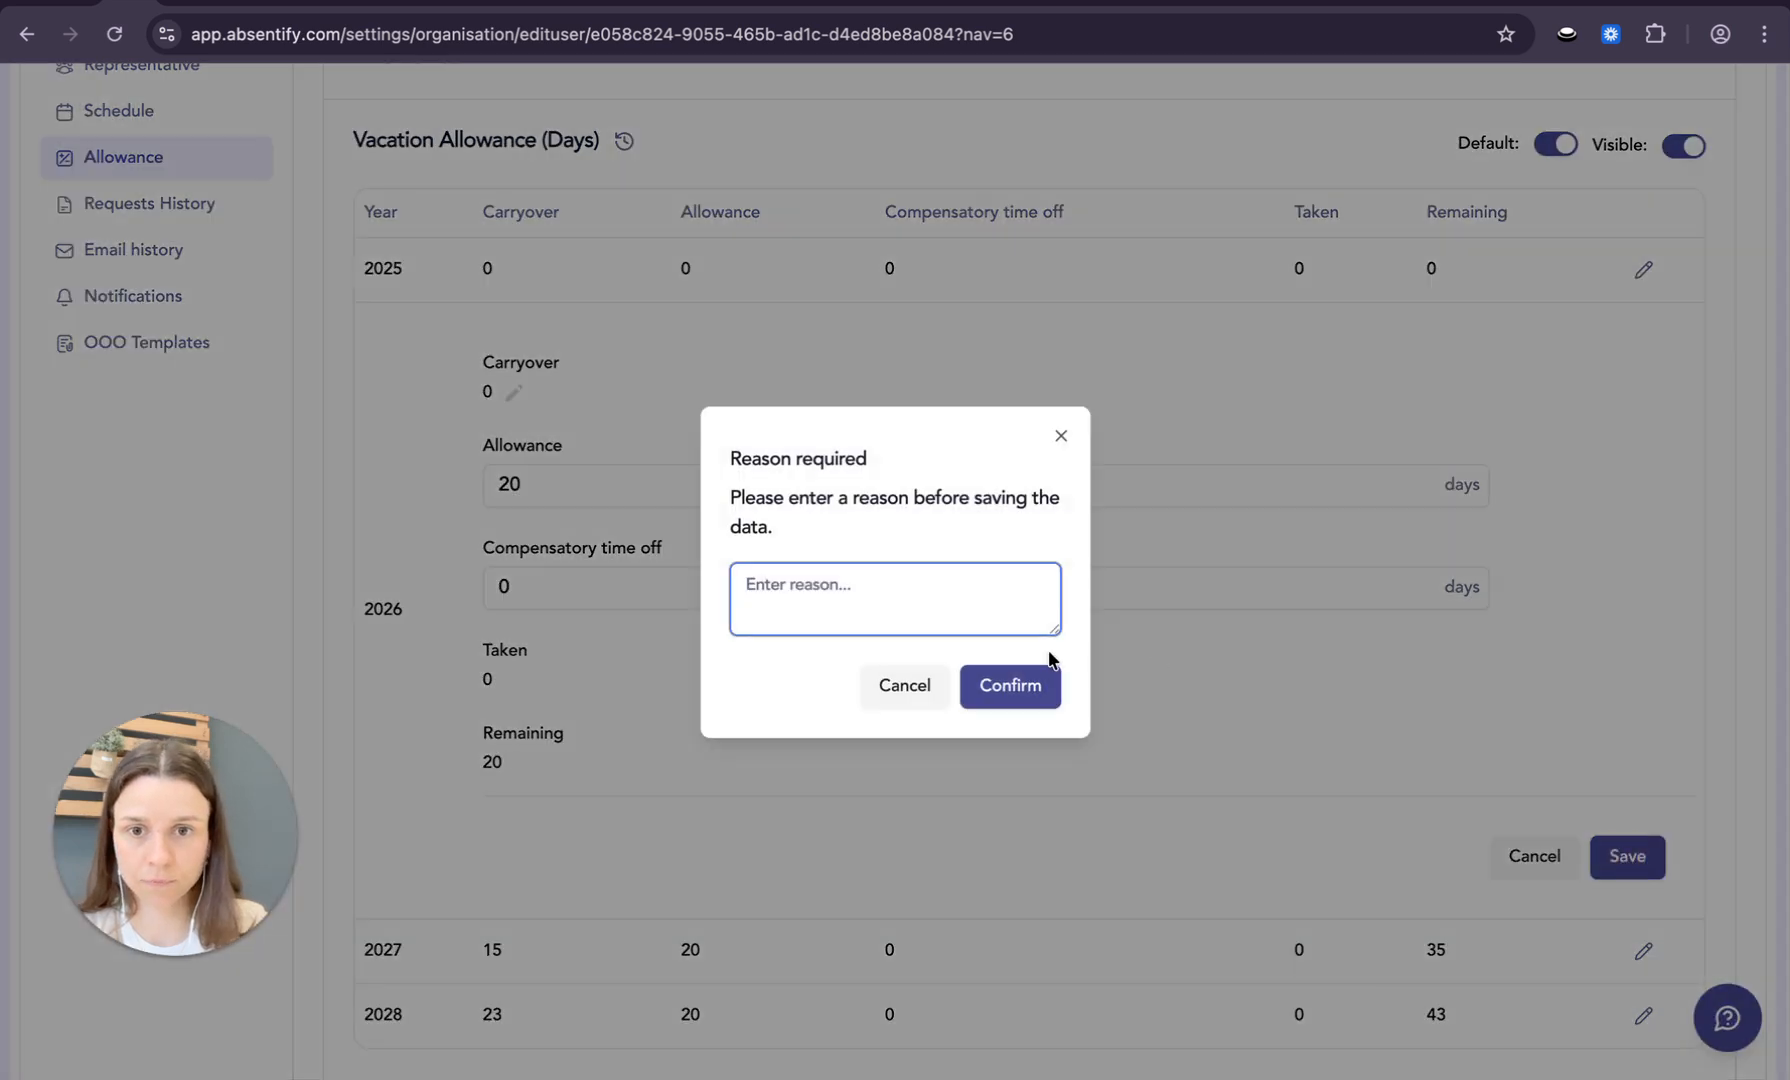
{"action": "type", "text": "Test"}
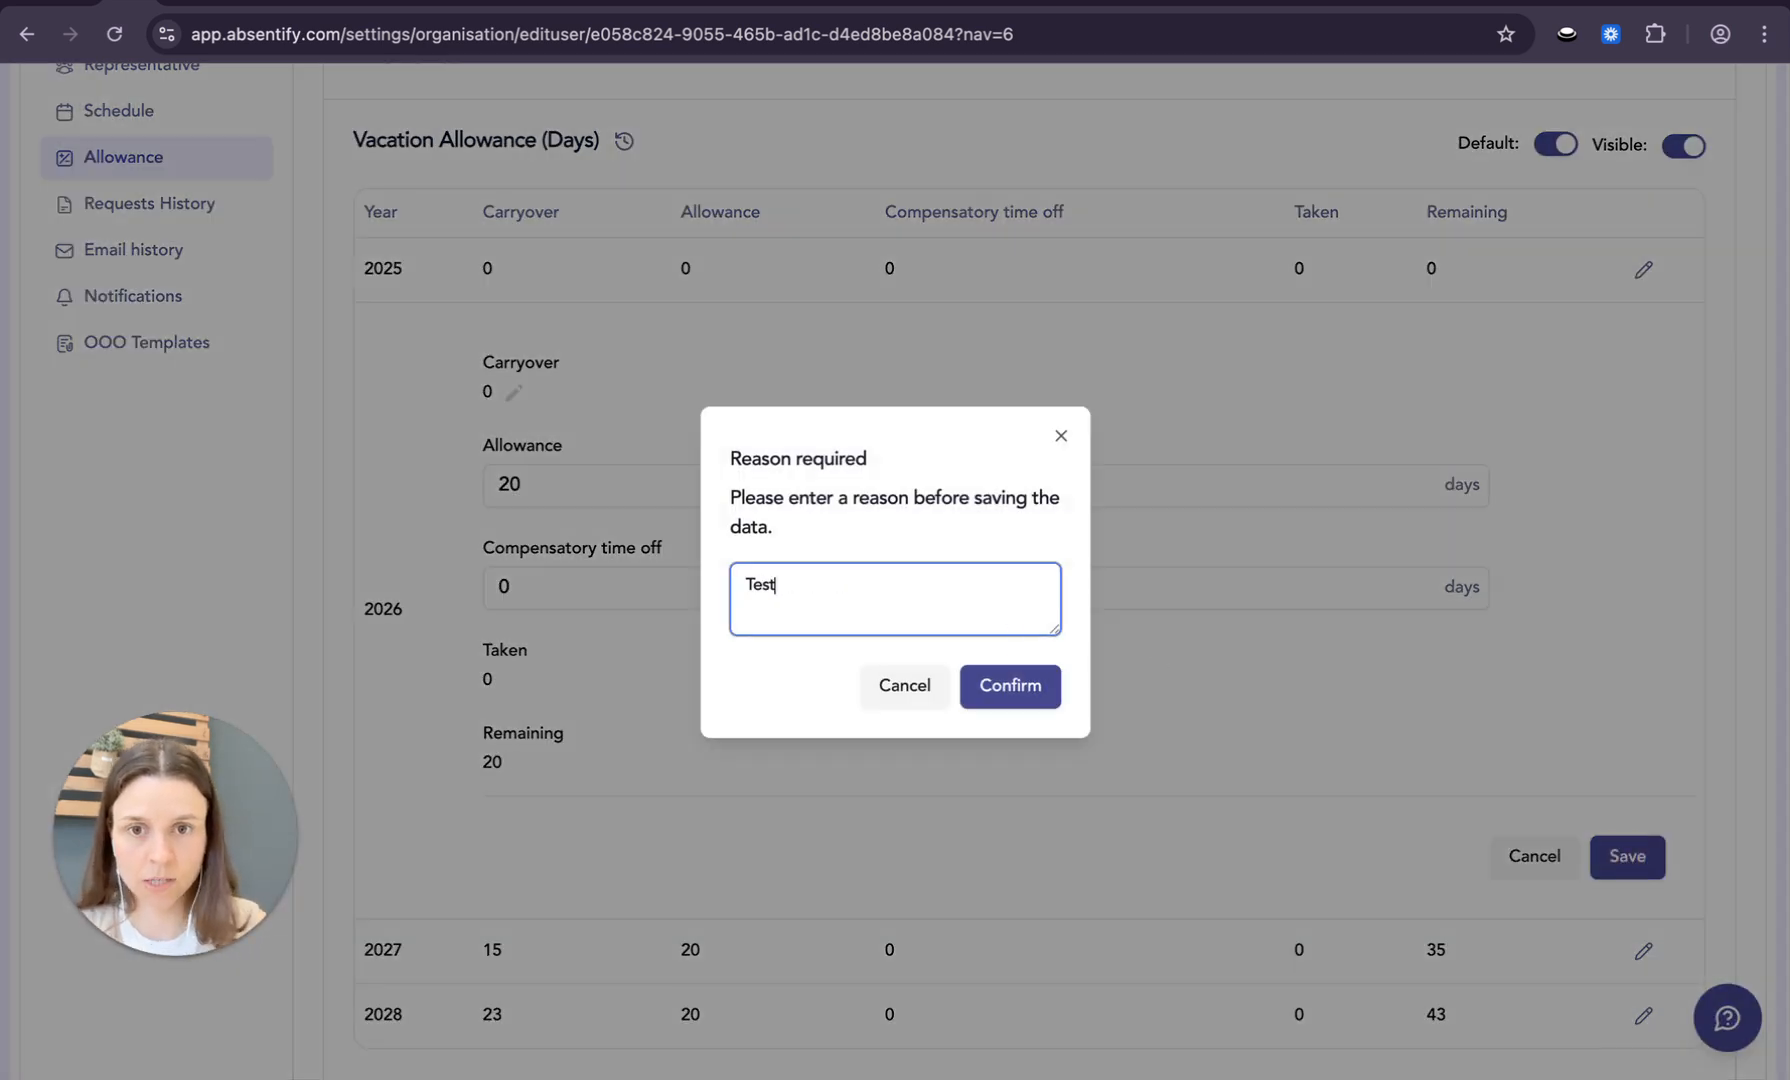
{"action": "left_click", "coordinate": [1012, 690]}
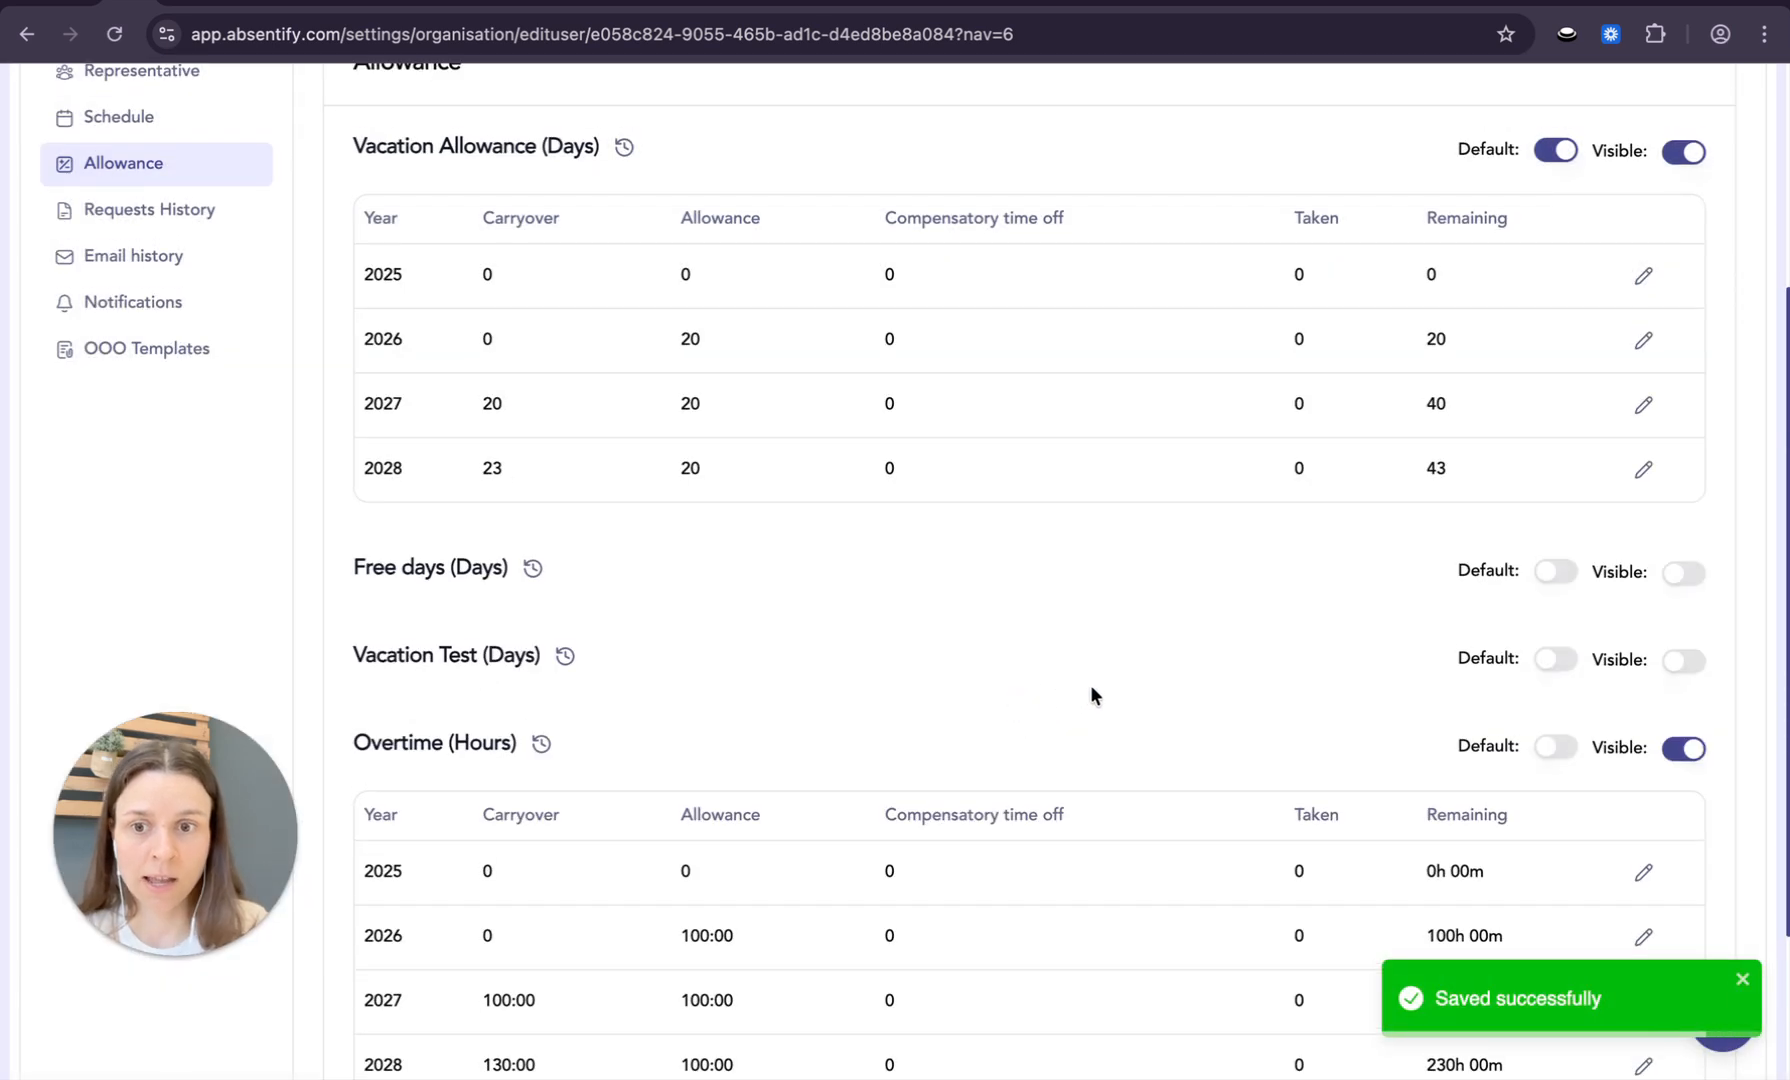
View the change history of the Vacation Allowance, close it and look over the remaining allowances.
{"action": "scroll", "coordinate": [1087, 692], "scroll_direction": "up", "scroll_amount": 3}
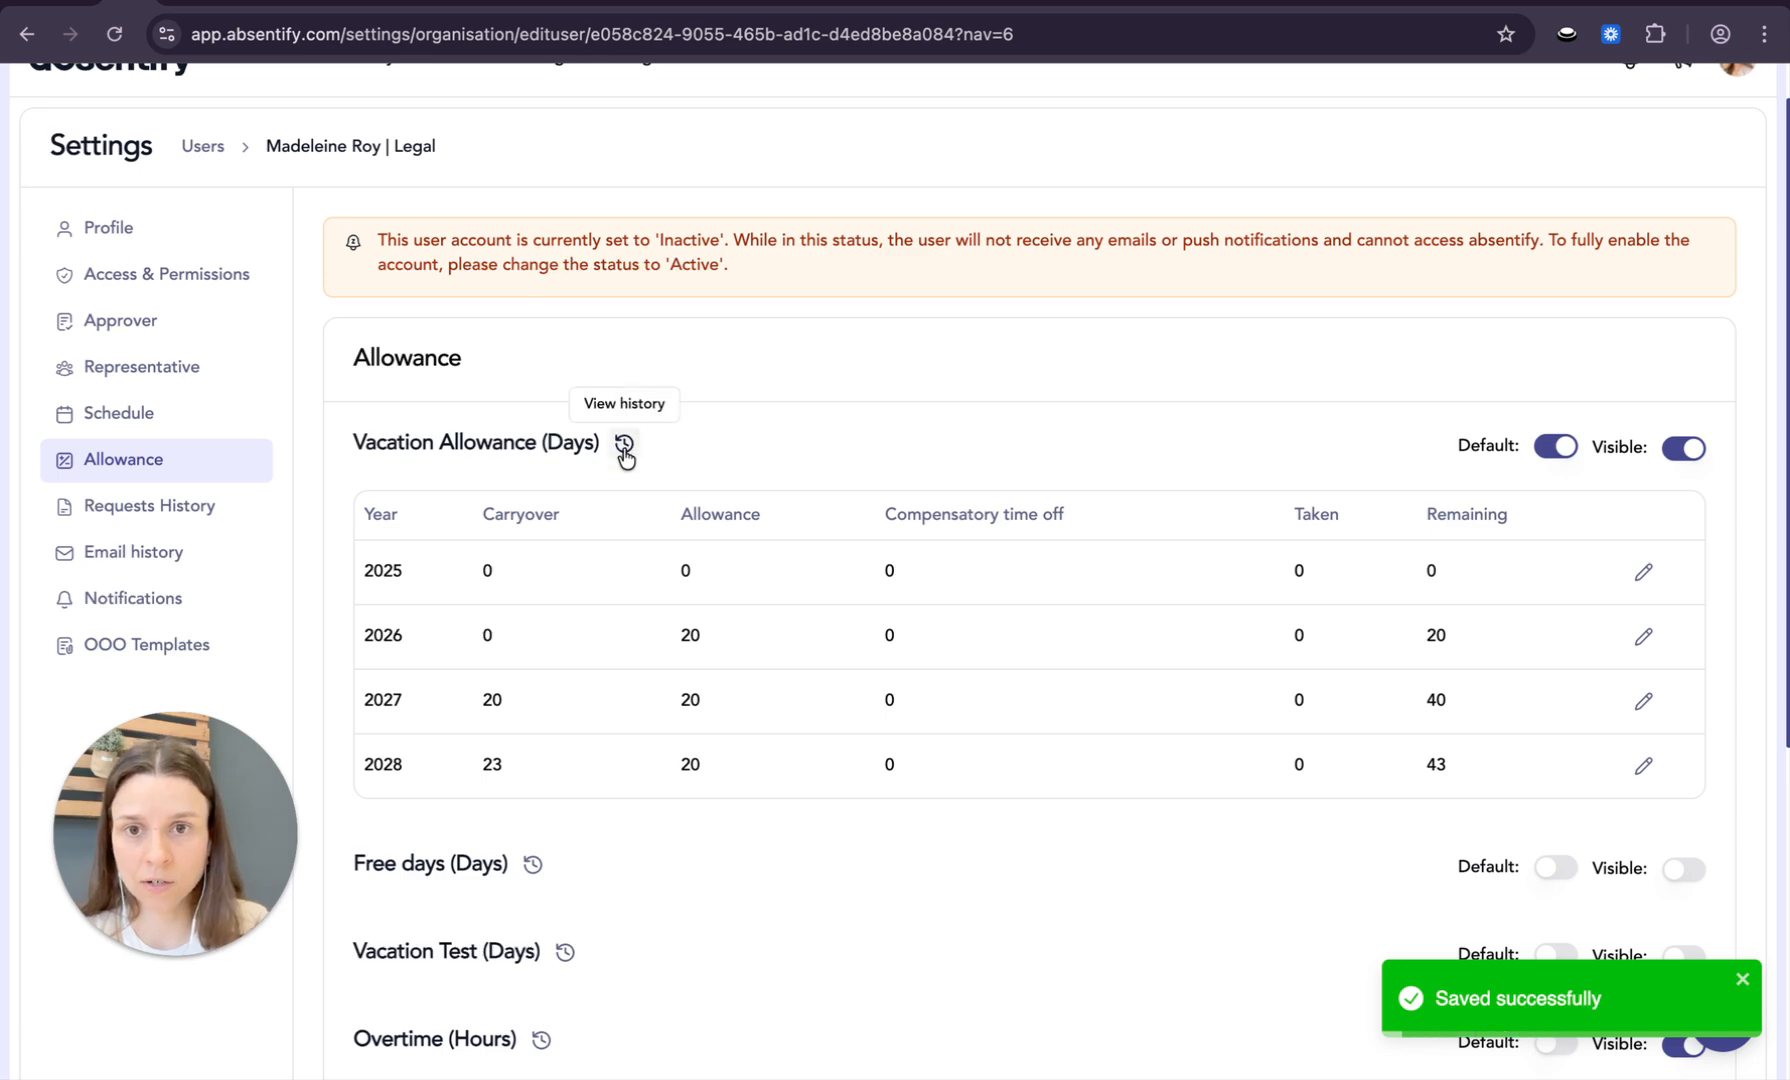
{"action": "left_click", "coordinate": [624, 445]}
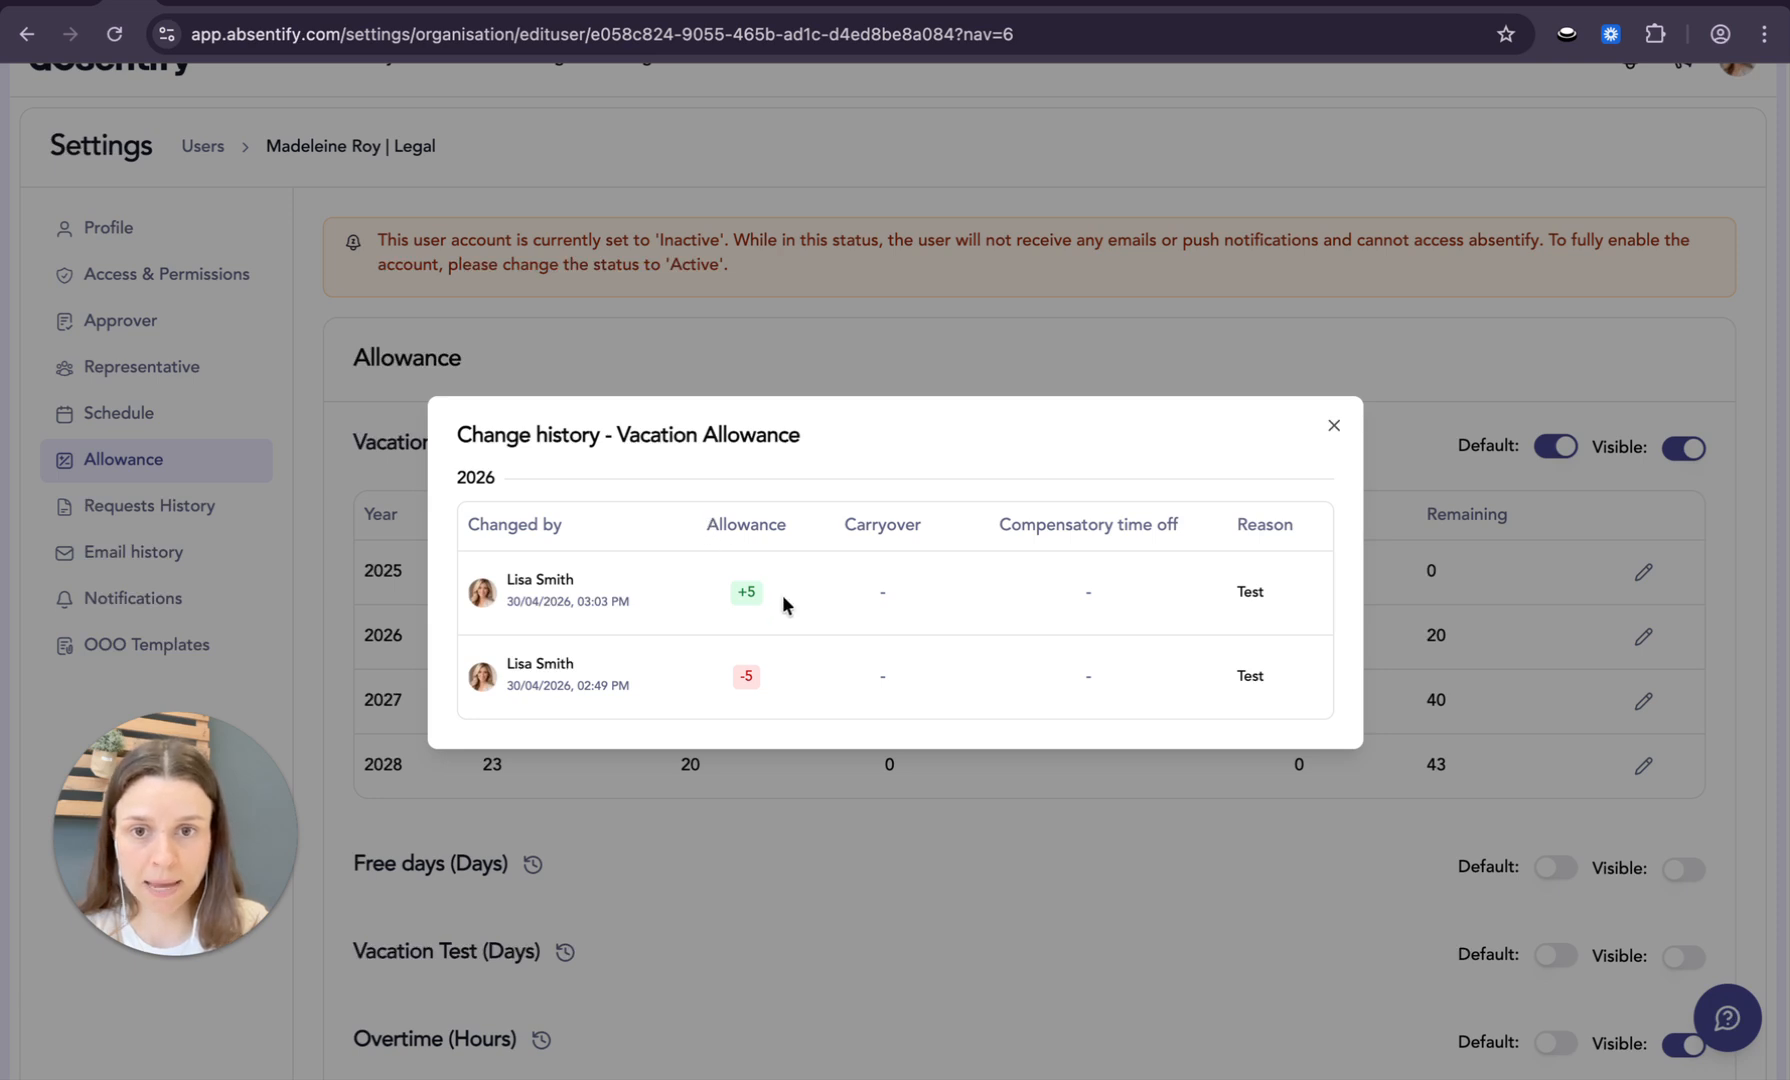
{"action": "left_click", "coordinate": [1333, 425]}
{"action": "scroll", "coordinate": [1282, 590], "scroll_direction": "down", "scroll_amount": 5}
{"action": "scroll", "coordinate": [1280, 589], "scroll_direction": "up", "scroll_amount": 6}
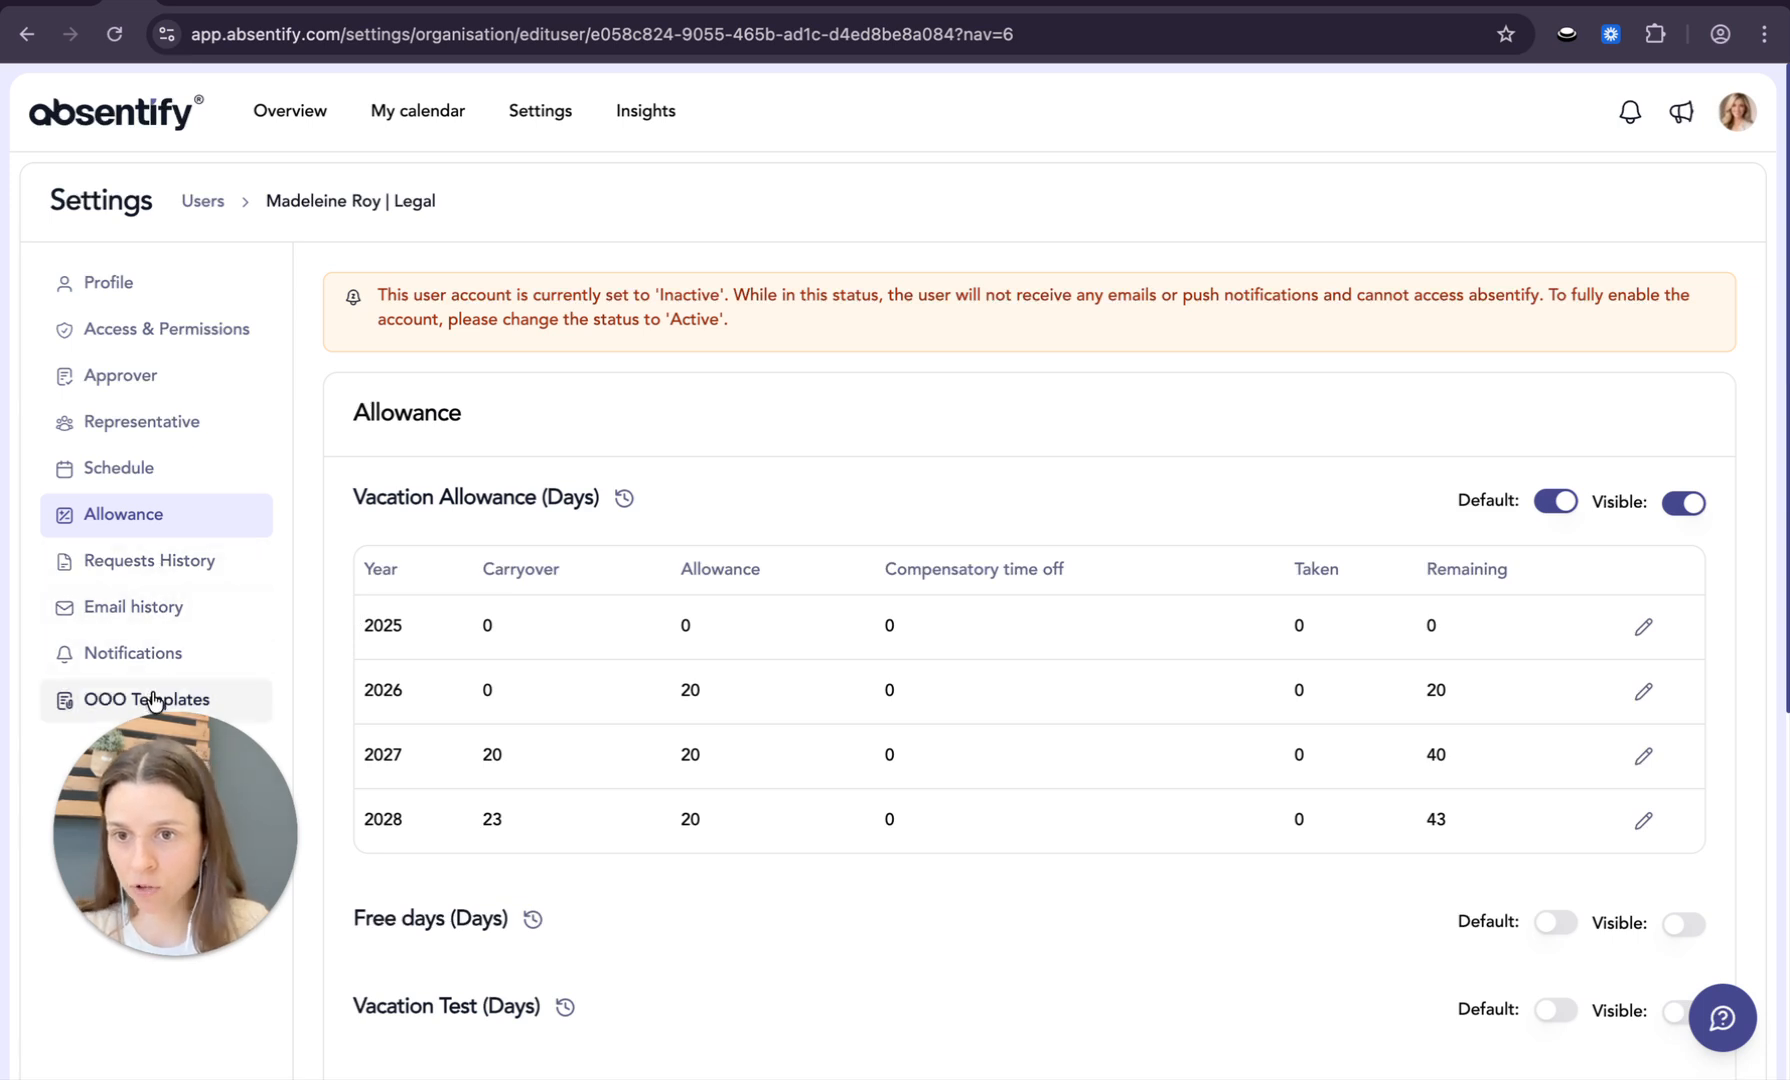
Review the employee's Requests History and look through the most recent notifications in the Email history.
{"action": "left_click", "coordinate": [180, 563]}
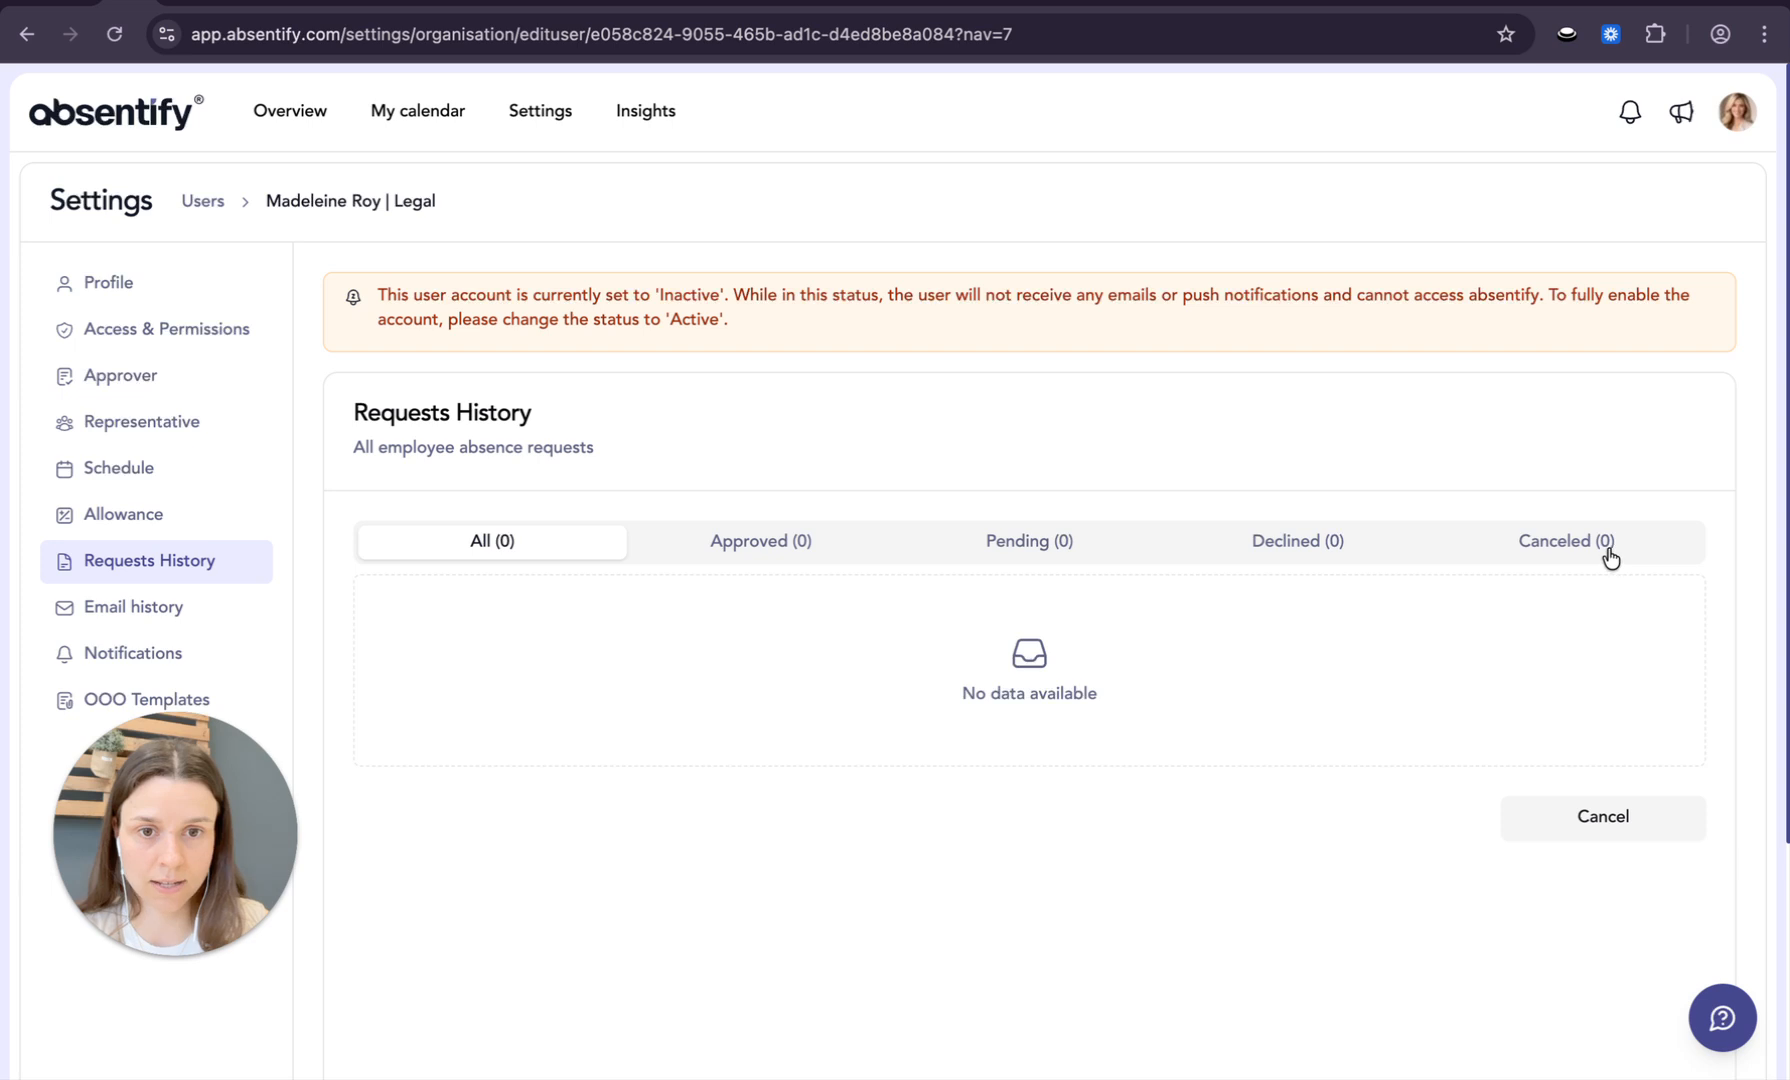
{"action": "left_click", "coordinate": [108, 605]}
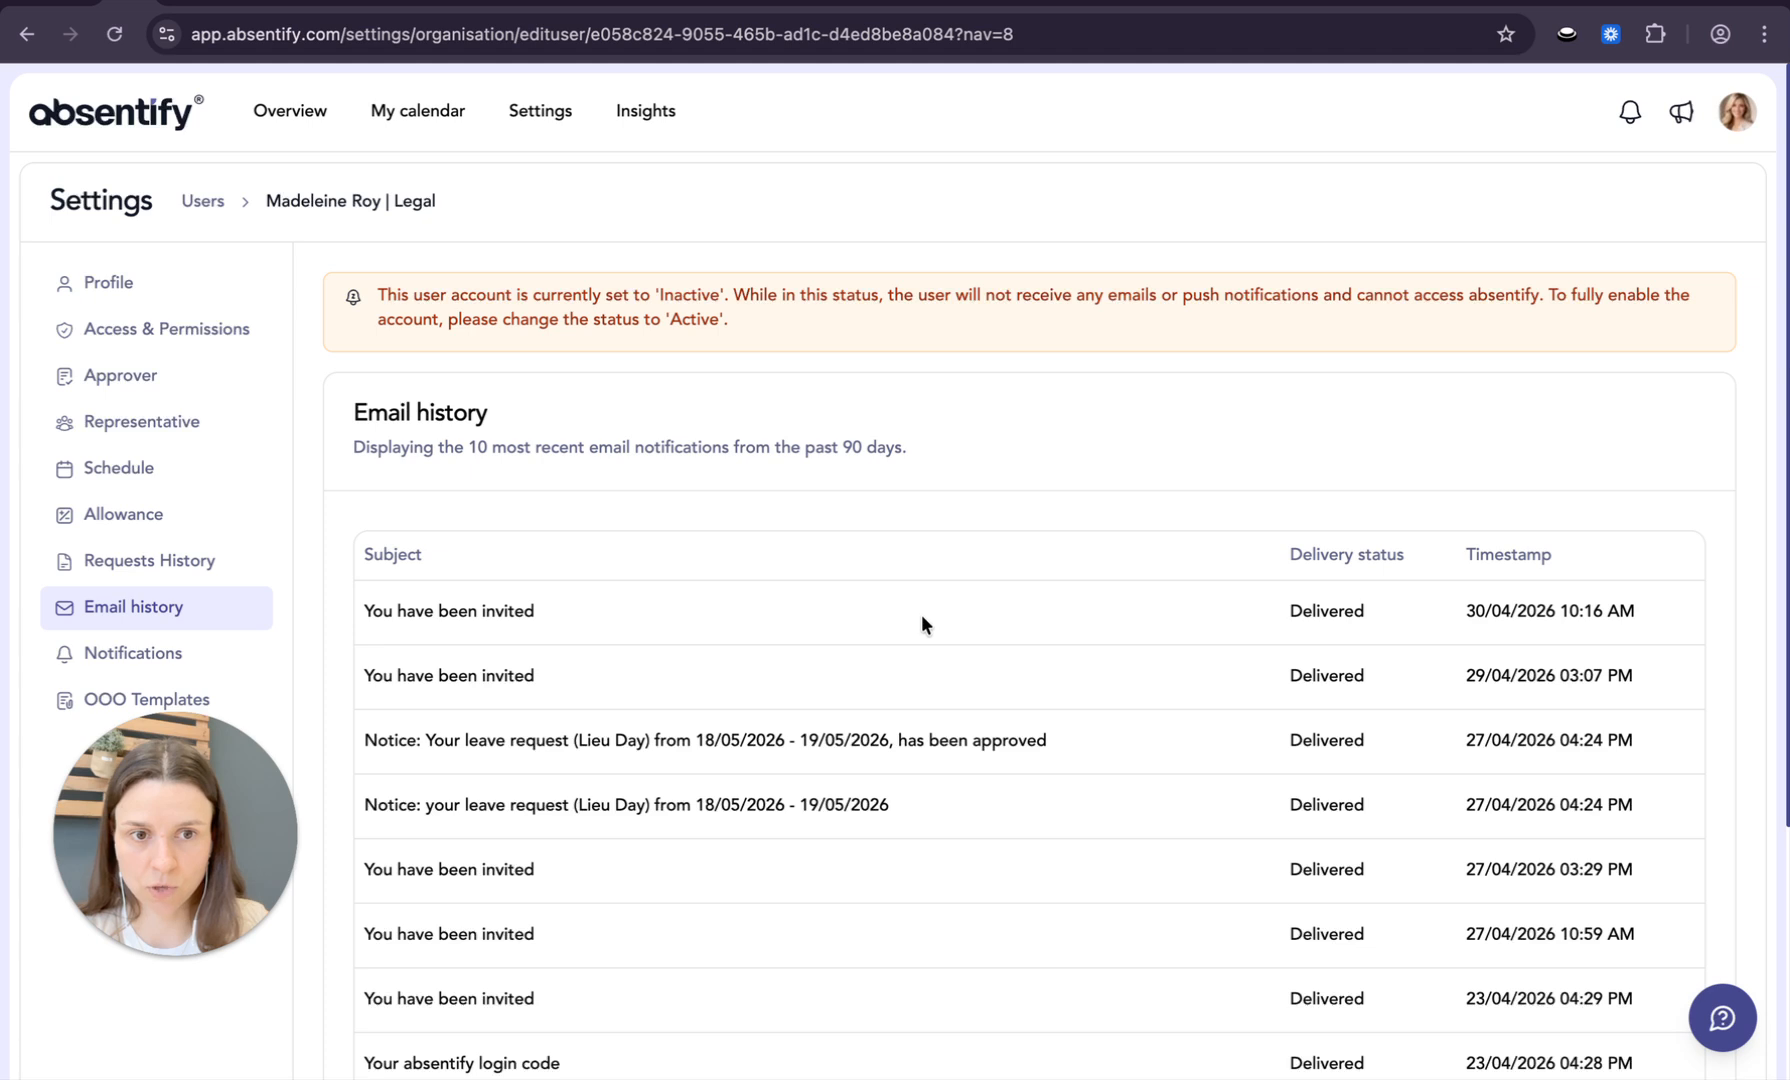
{"action": "scroll", "coordinate": [914, 690], "scroll_direction": "down", "scroll_amount": 5}
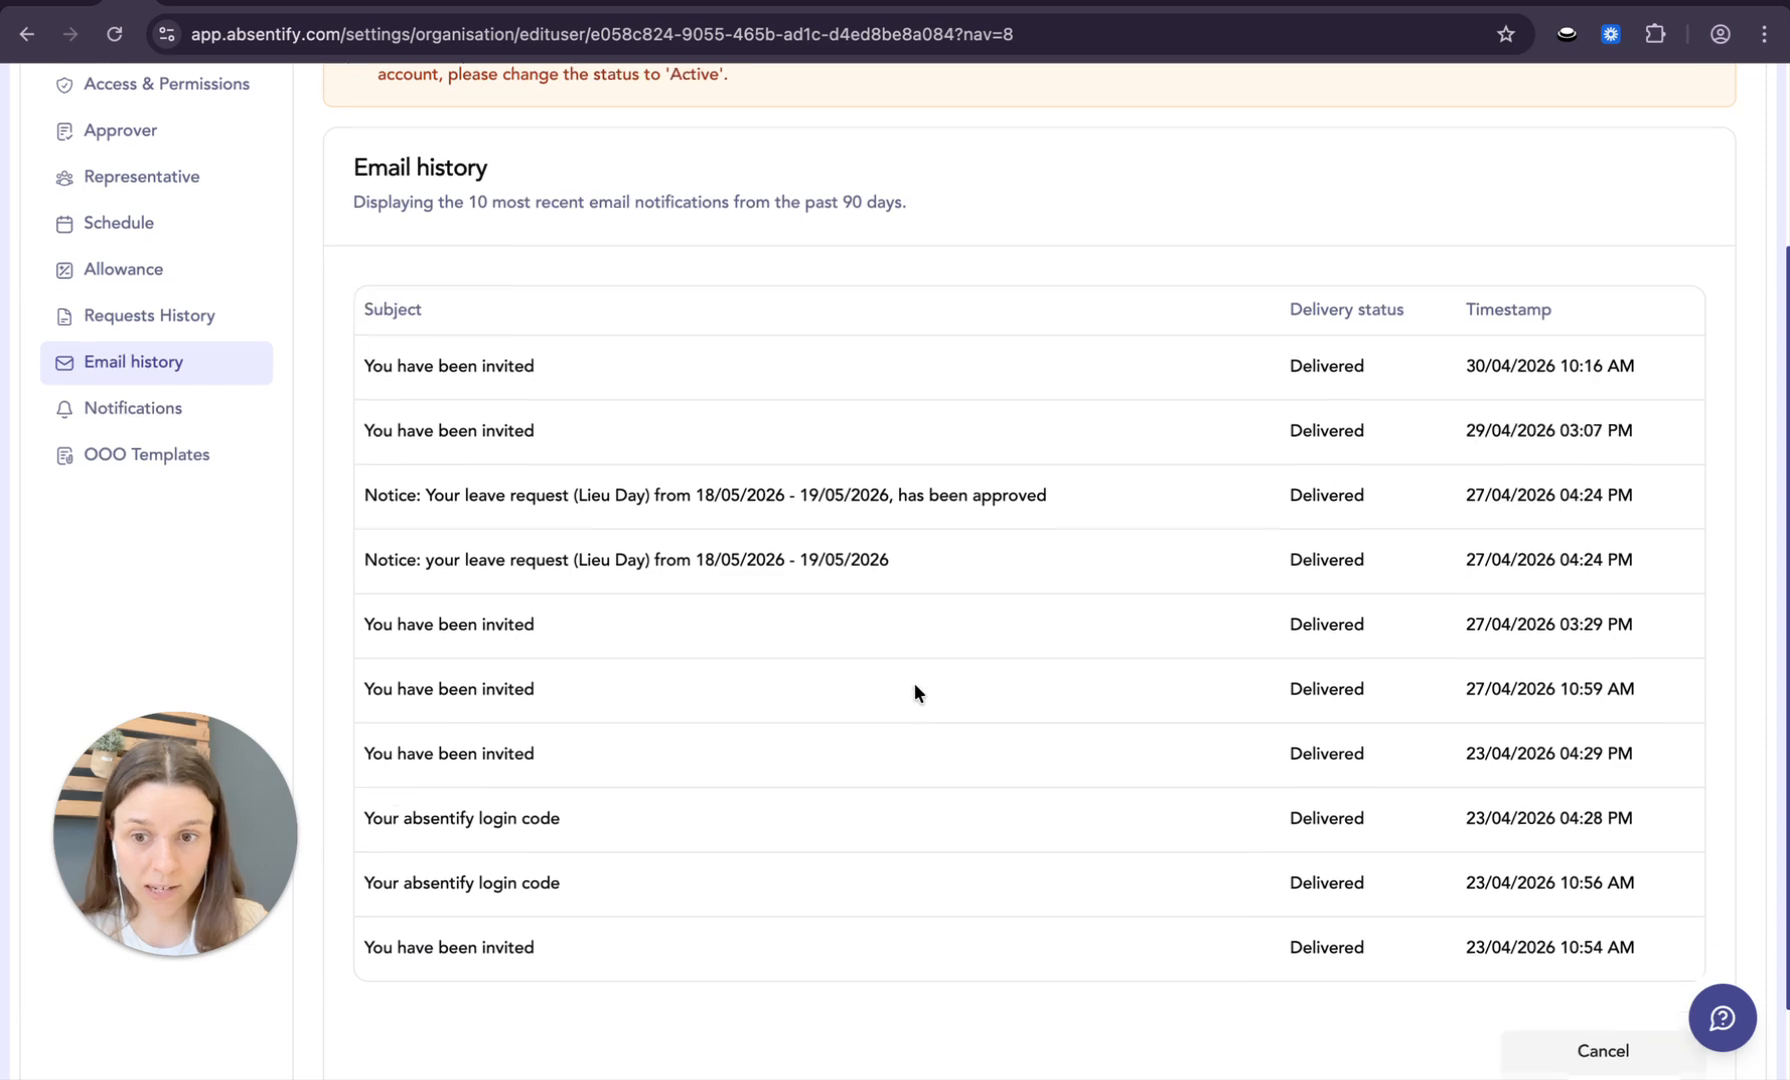
{"action": "scroll", "coordinate": [915, 682], "scroll_direction": "up", "scroll_amount": 5}
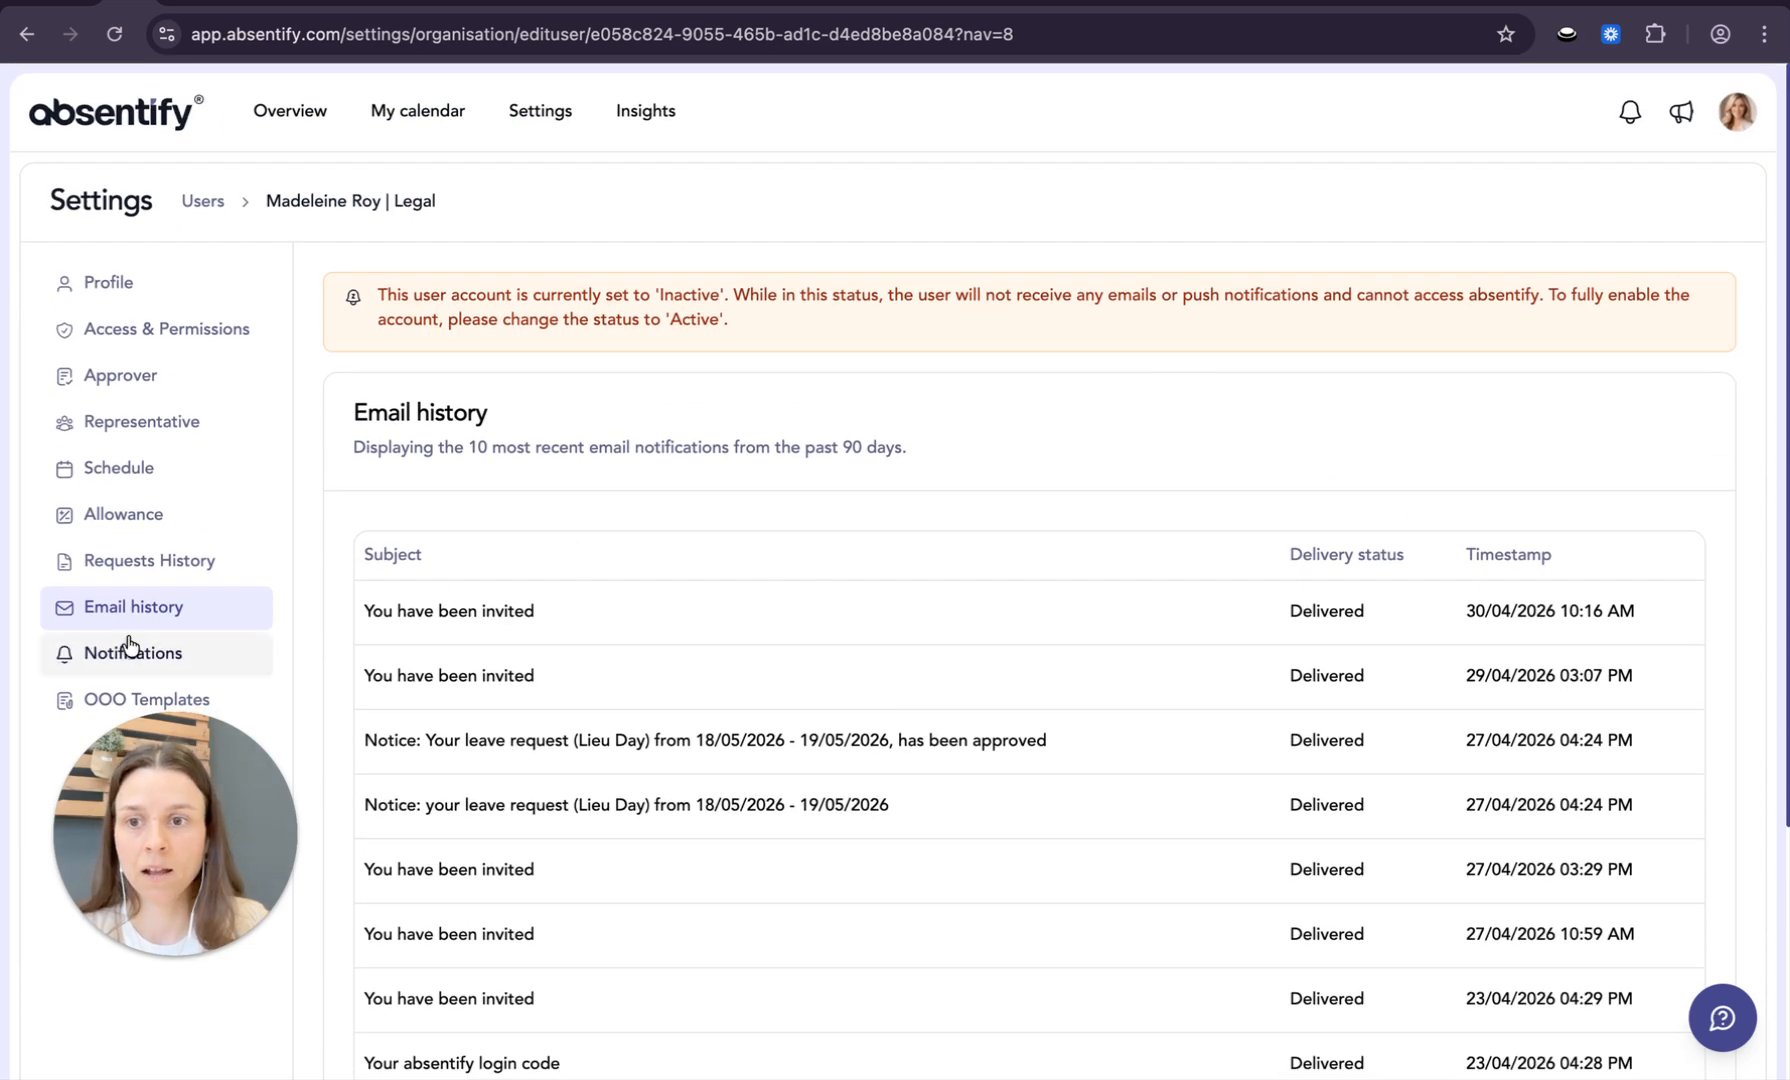
Start a new notification setting for the employee covering Vacation, Unpaid leave, Parental Leave and Doctor's Appointment.
{"action": "left_click", "coordinate": [108, 658]}
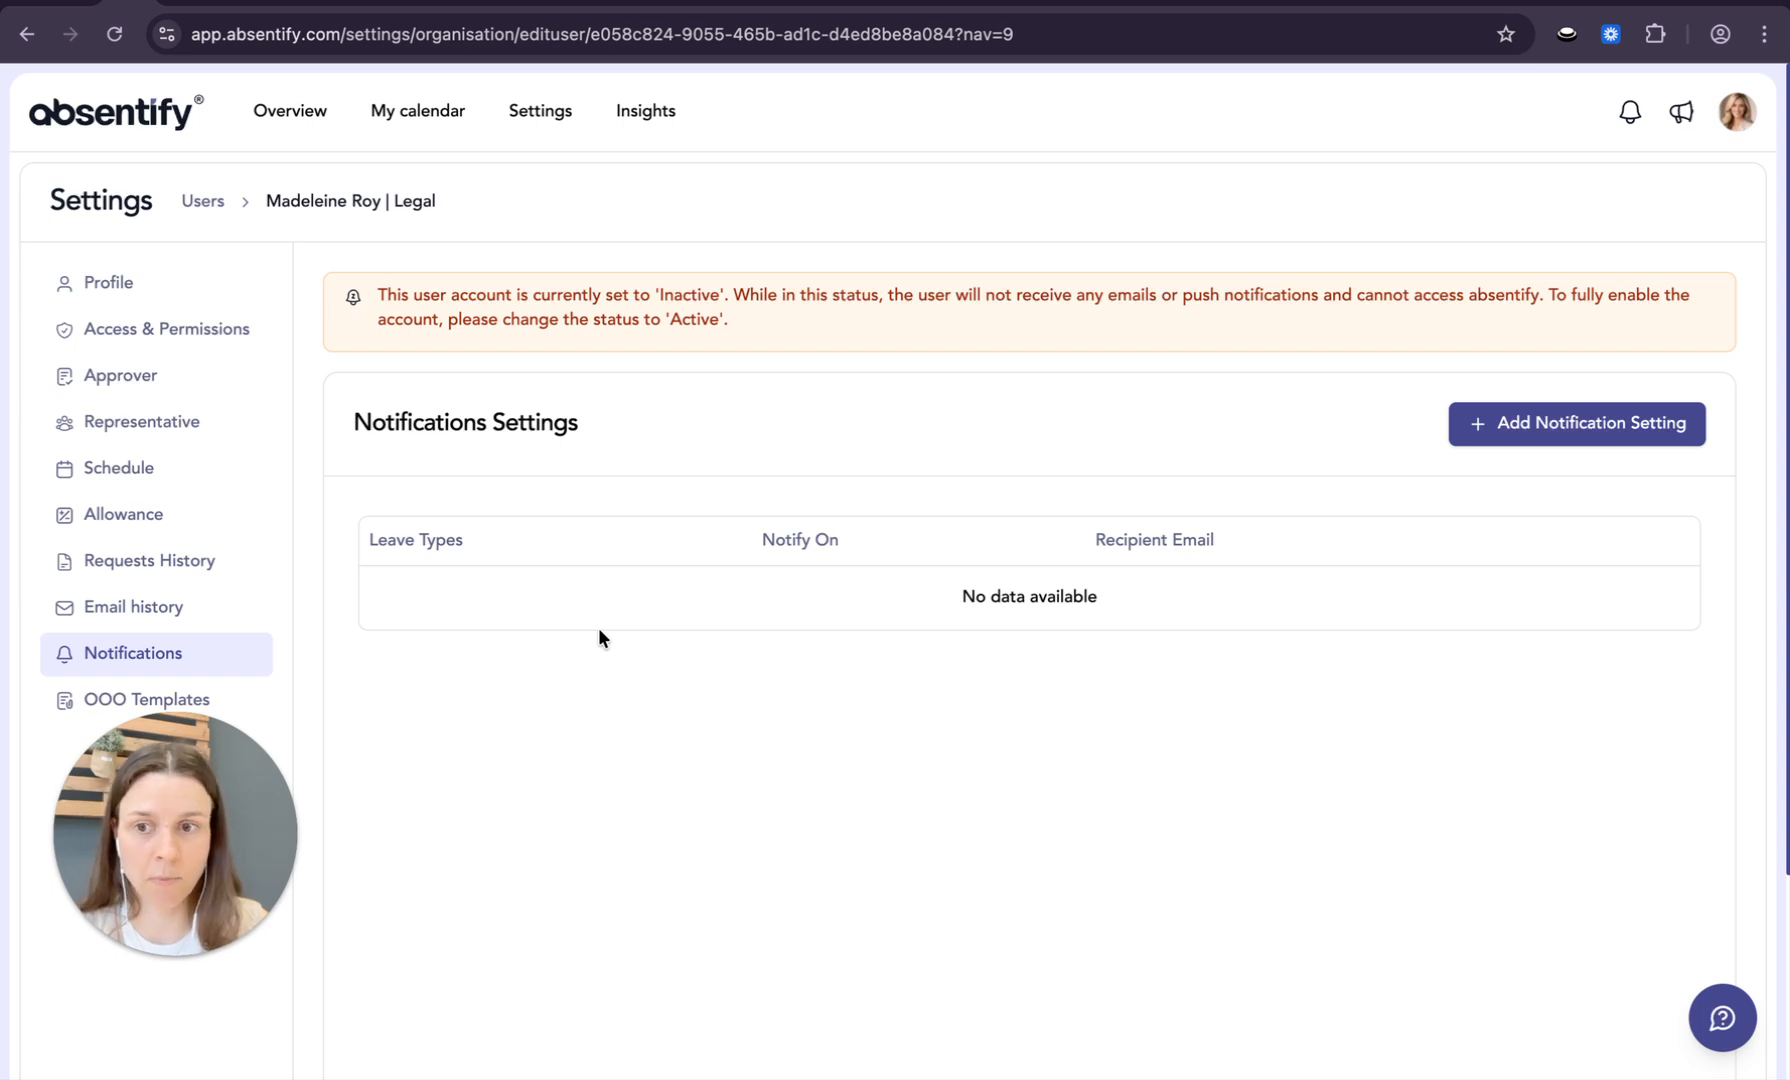
{"action": "left_click", "coordinate": [1596, 445]}
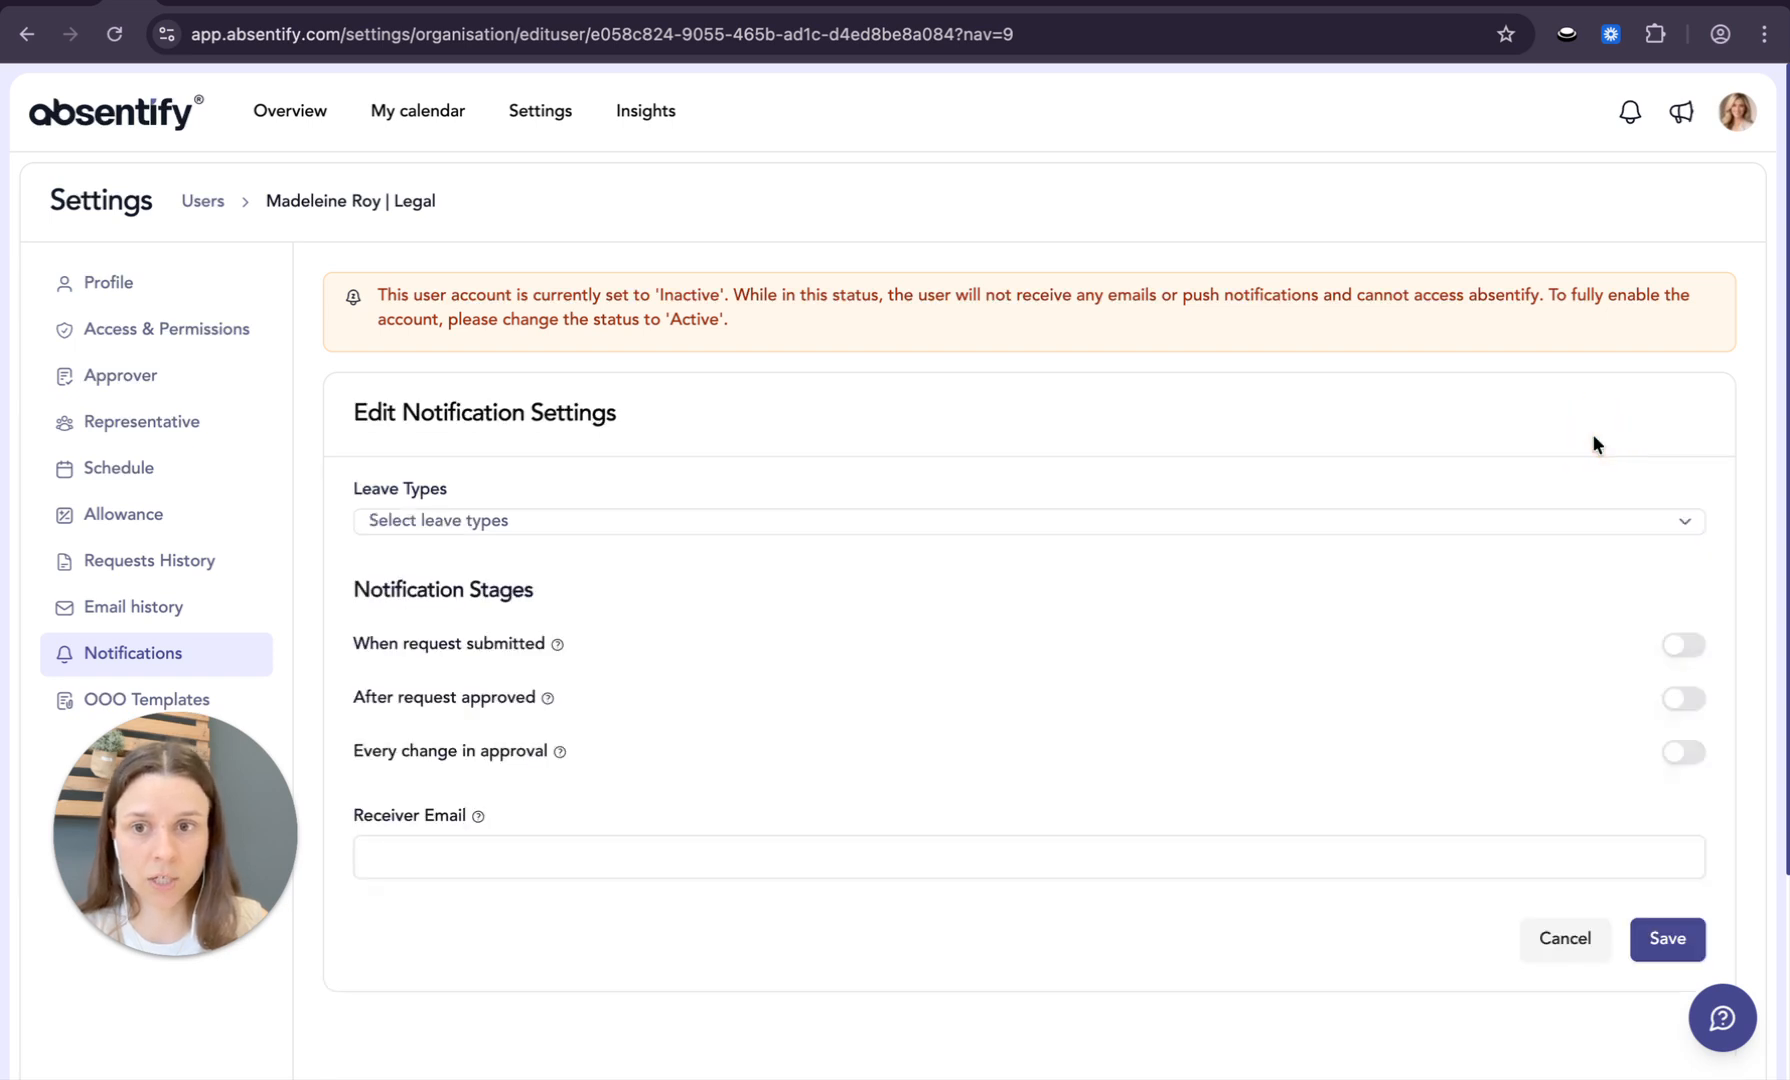
{"action": "left_click", "coordinate": [555, 530]}
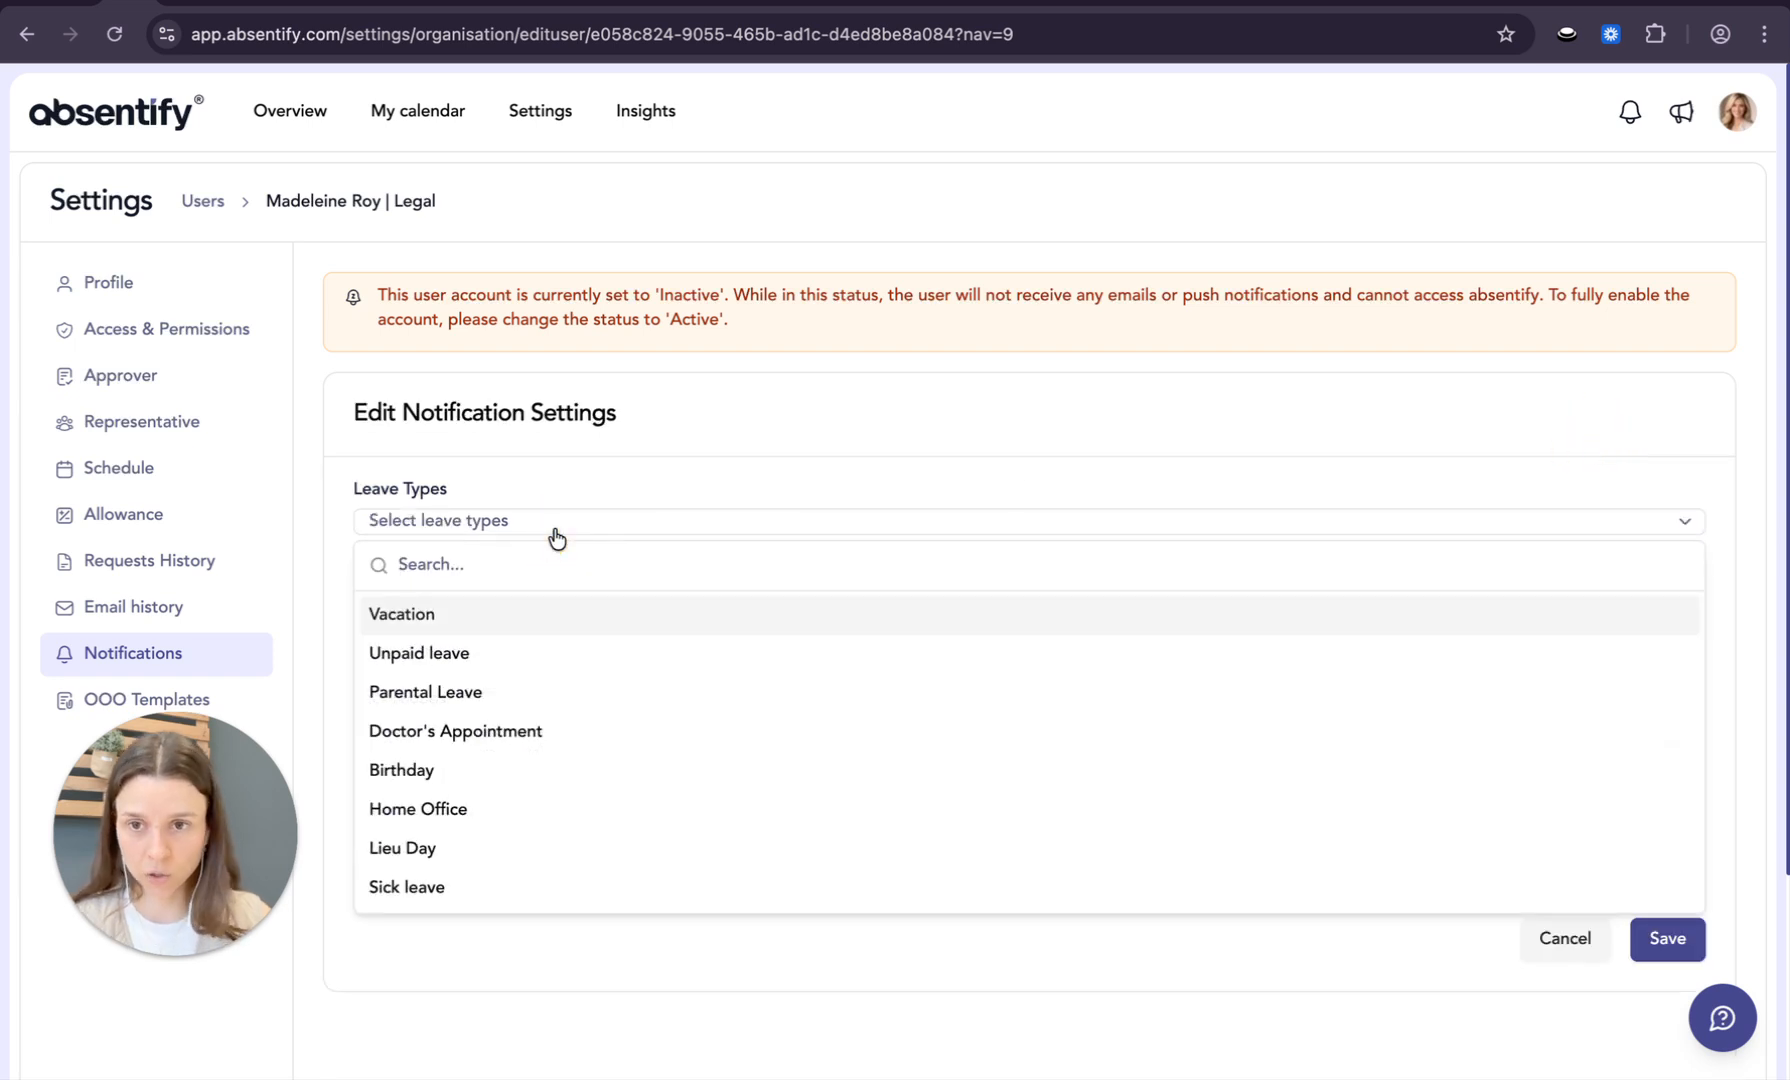
{"action": "left_click", "coordinate": [475, 620]}
{"action": "left_click", "coordinate": [494, 677]}
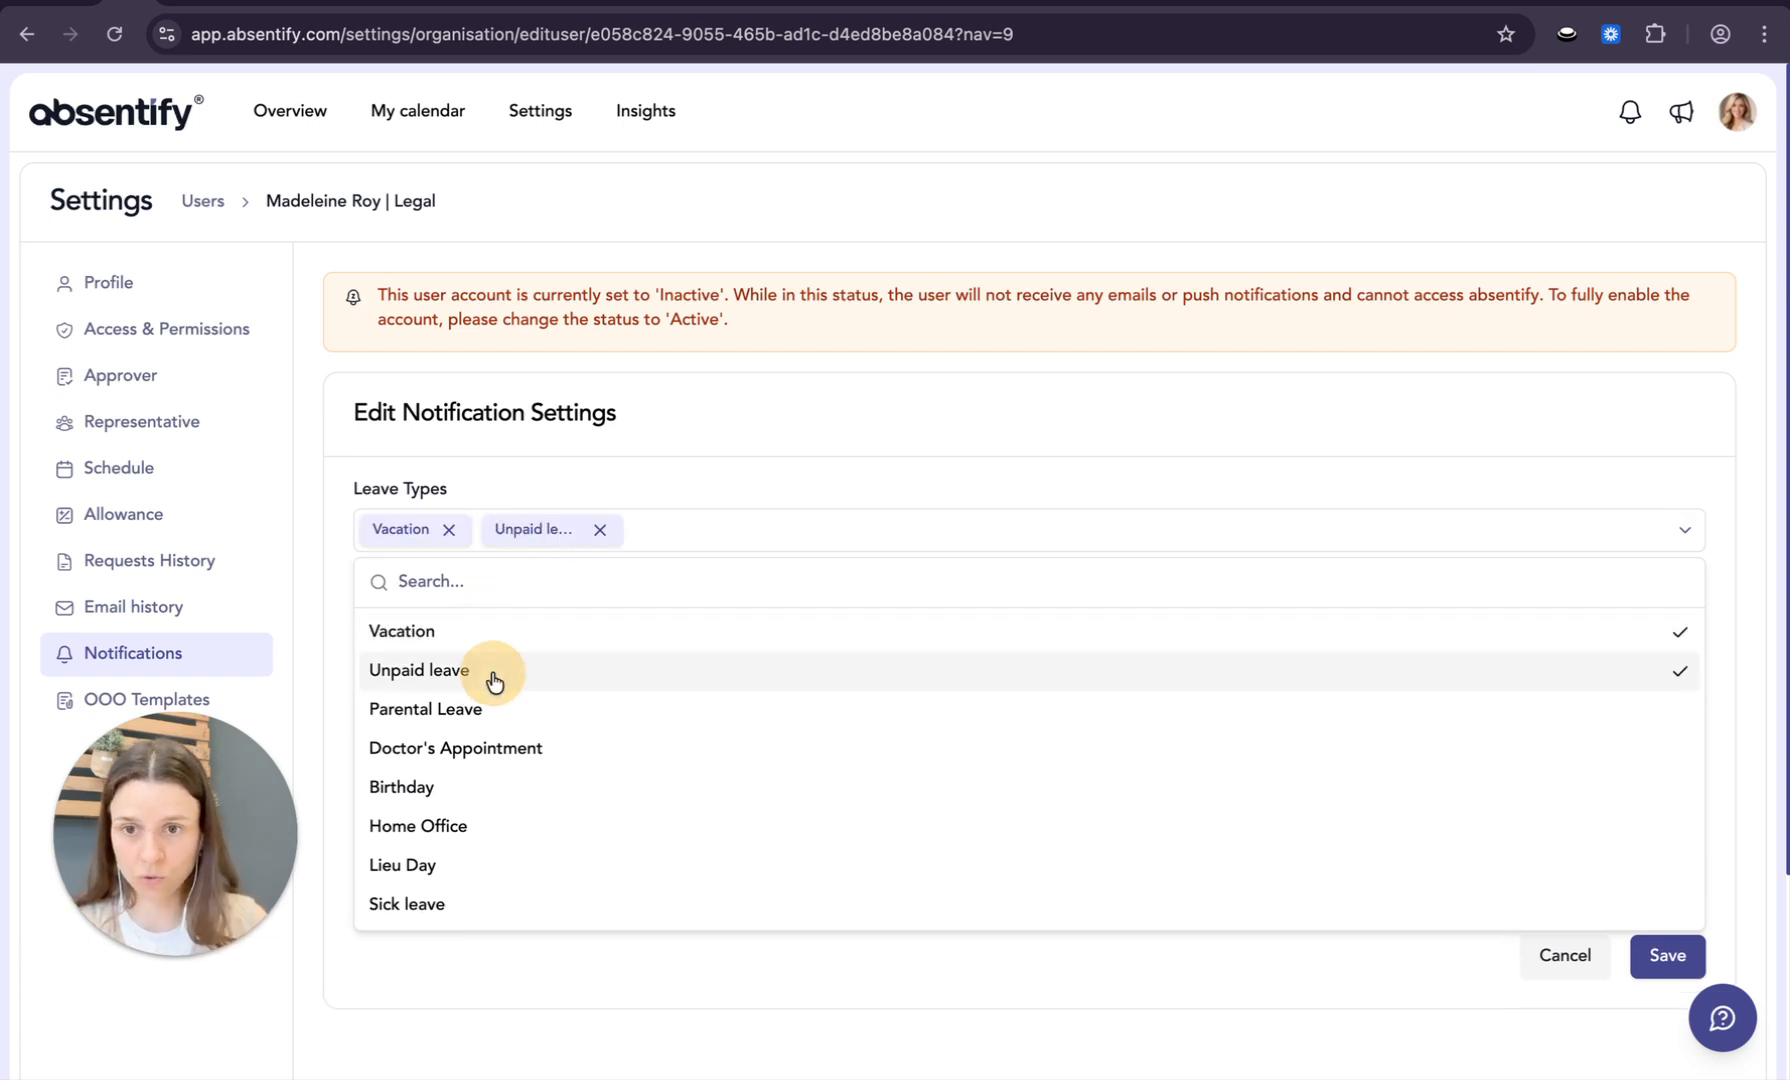
{"action": "left_click", "coordinate": [478, 711]}
{"action": "left_click", "coordinate": [531, 753]}
{"action": "left_click", "coordinate": [943, 487]}
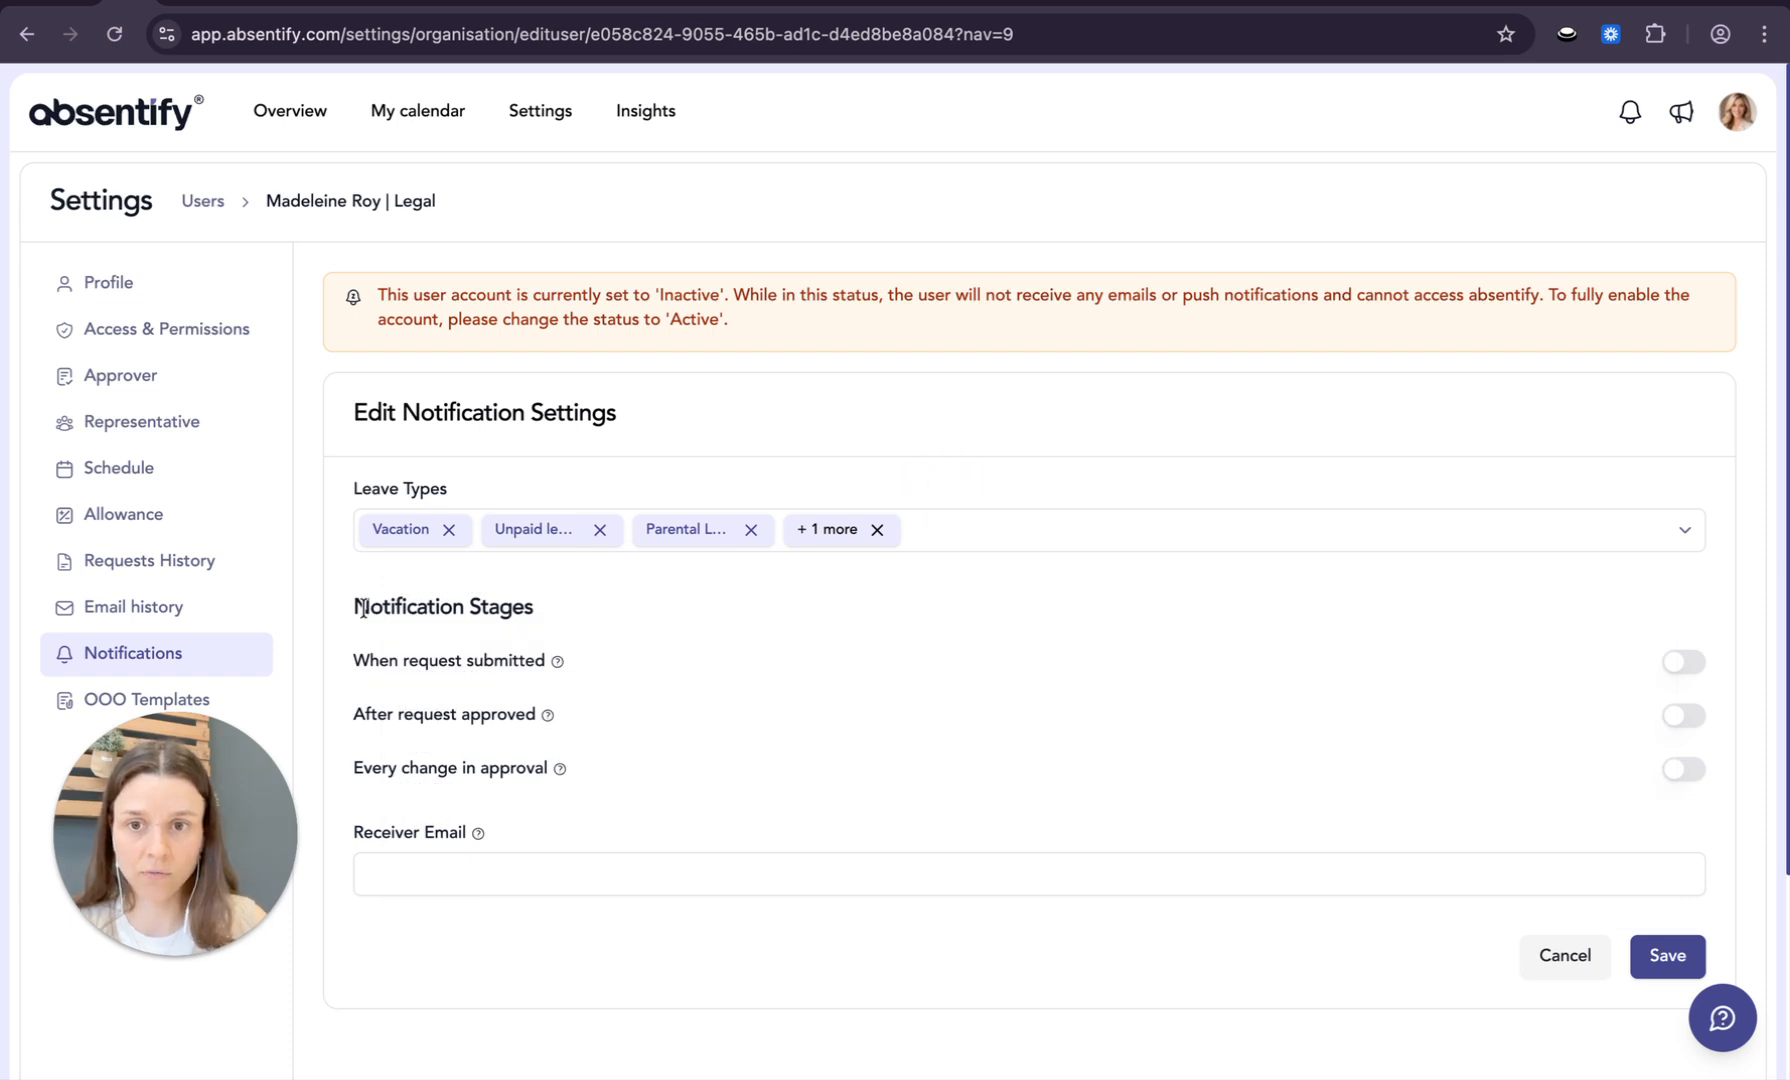
Enable all three notification stages, leave the receiver email empty and cancel the new notification setting without saving.
{"action": "left_click_drag", "start_coordinate": [363, 607], "coordinate": [548, 606]}
{"action": "left_click", "coordinate": [901, 602]}
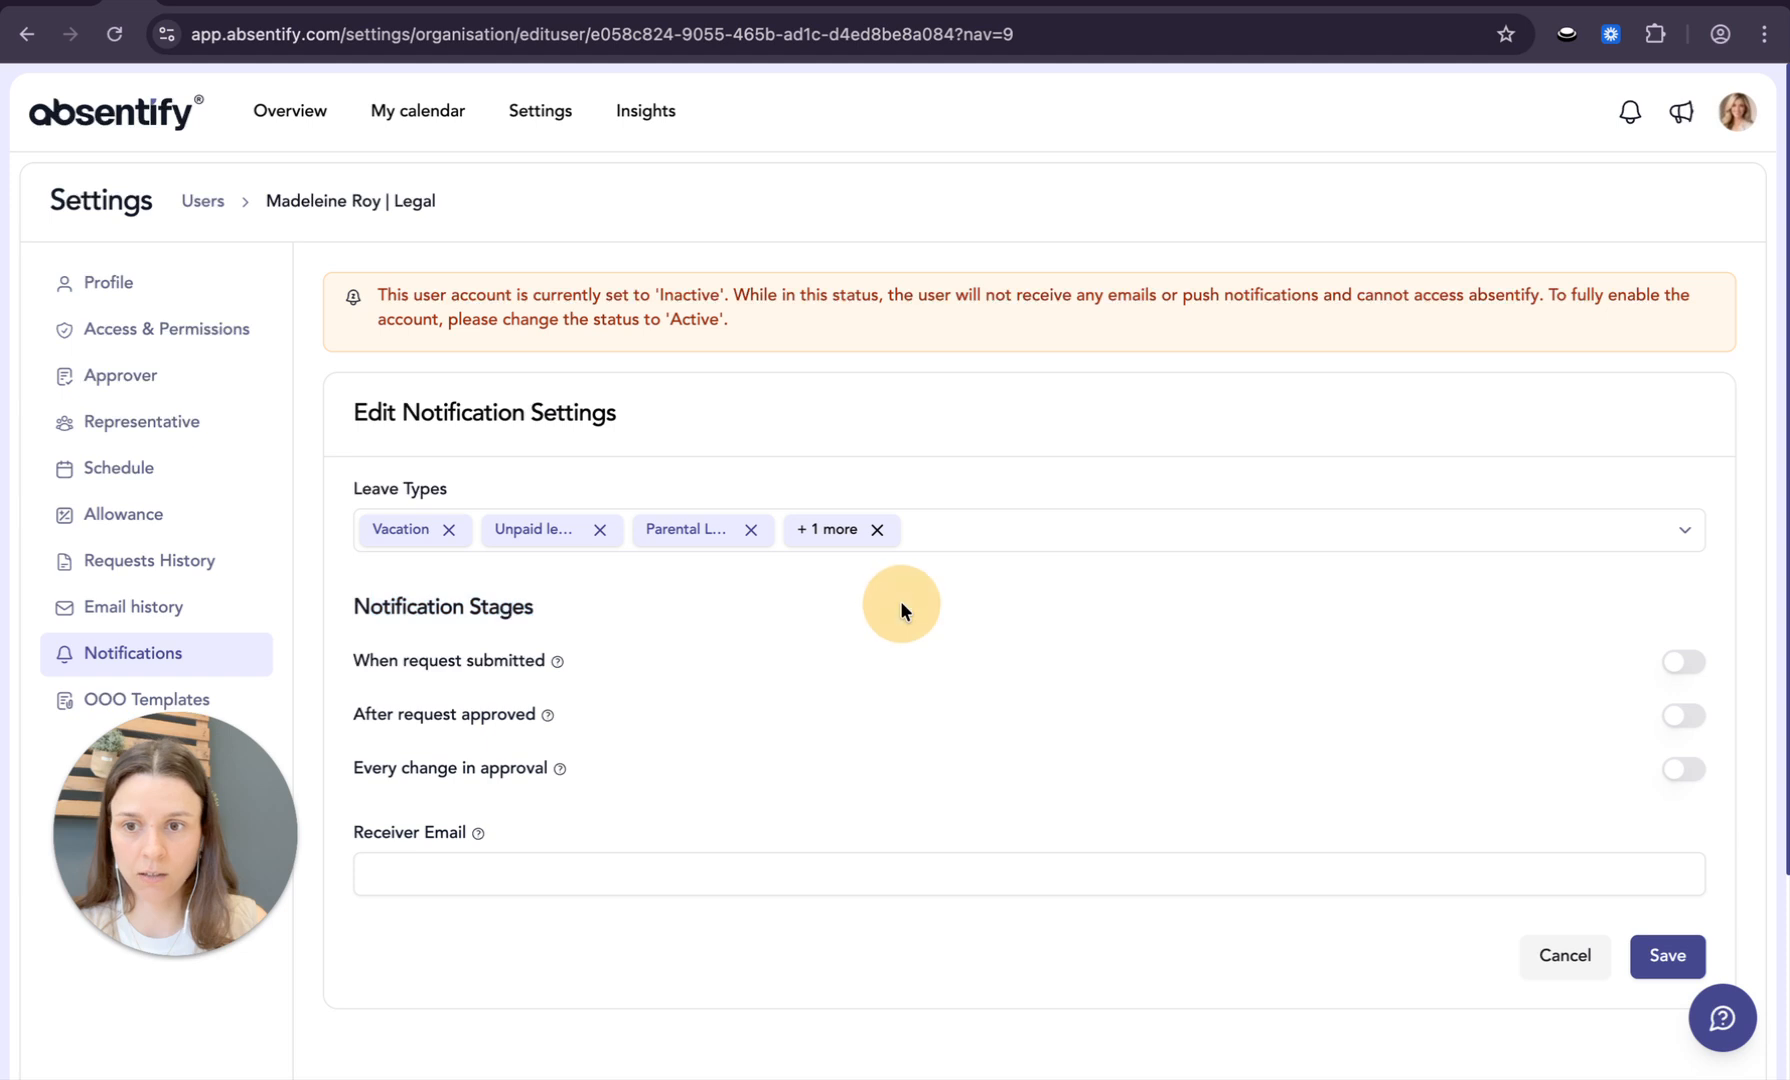
{"action": "left_click", "coordinate": [1683, 661]}
{"action": "left_click", "coordinate": [1683, 715]}
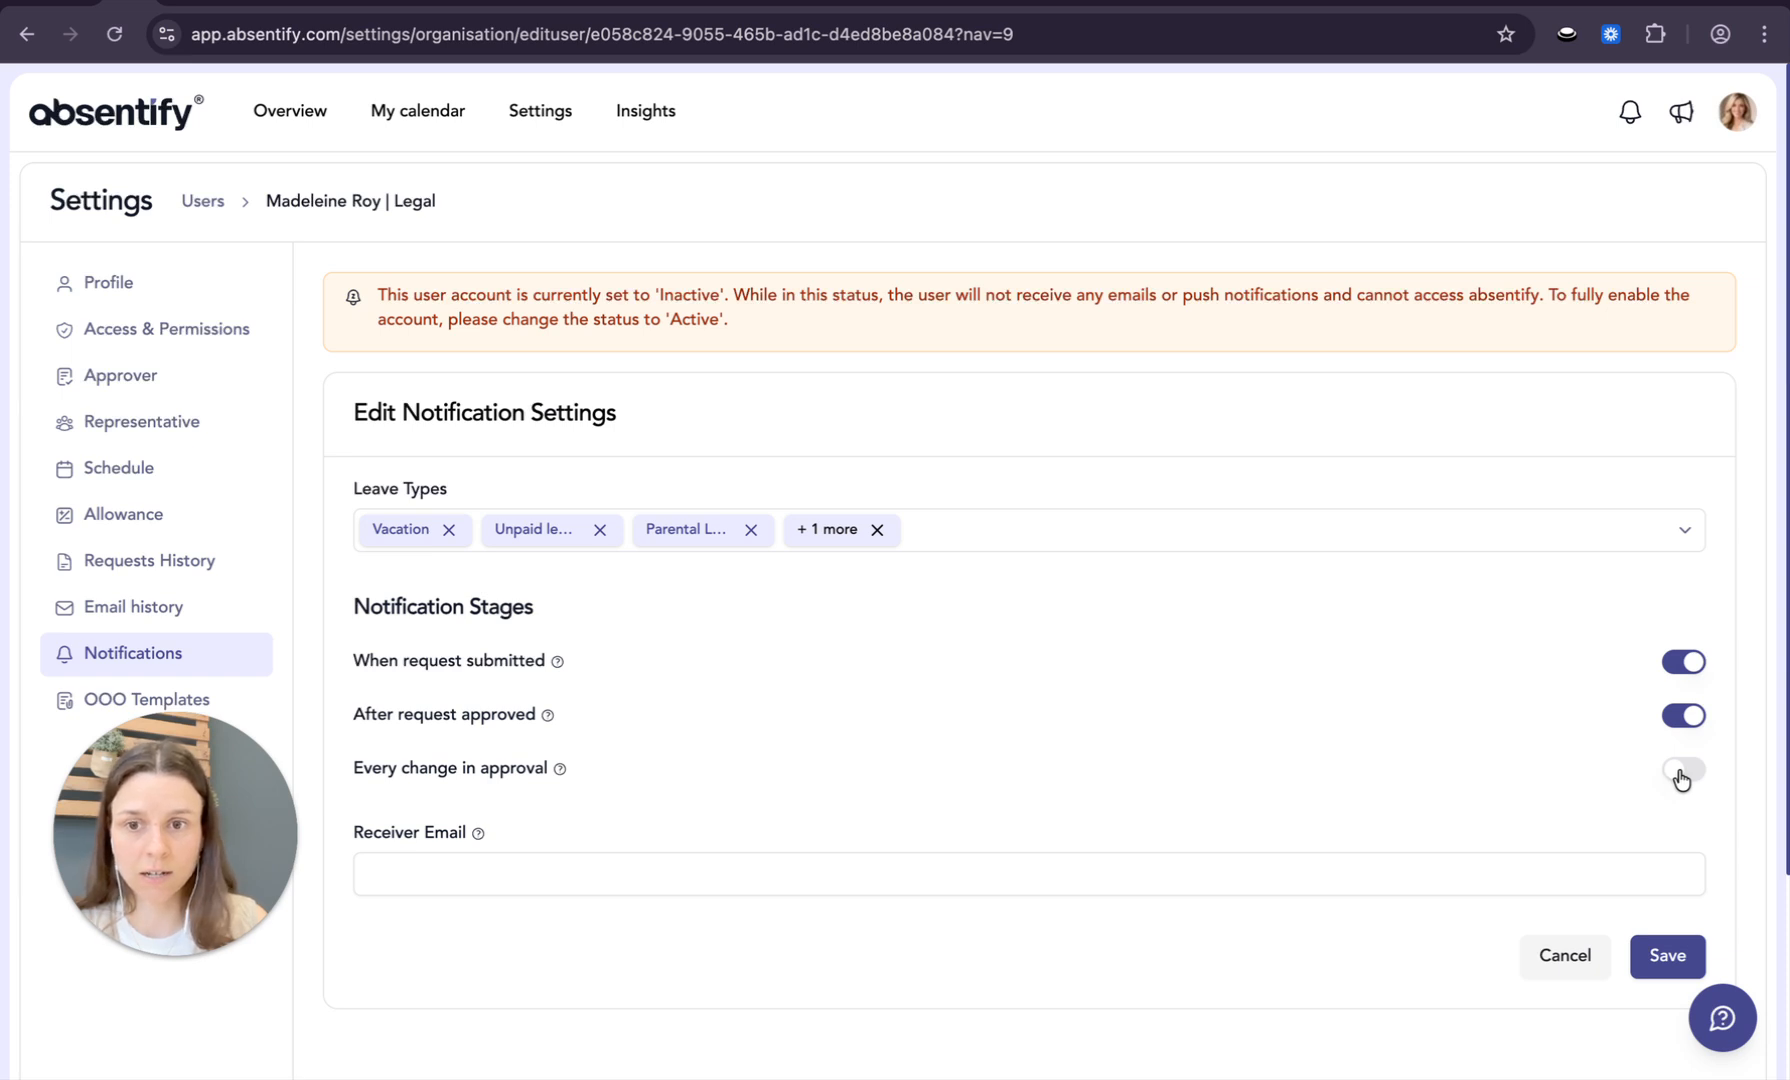
{"action": "left_click", "coordinate": [1683, 769]}
{"action": "left_click", "coordinate": [1188, 882]}
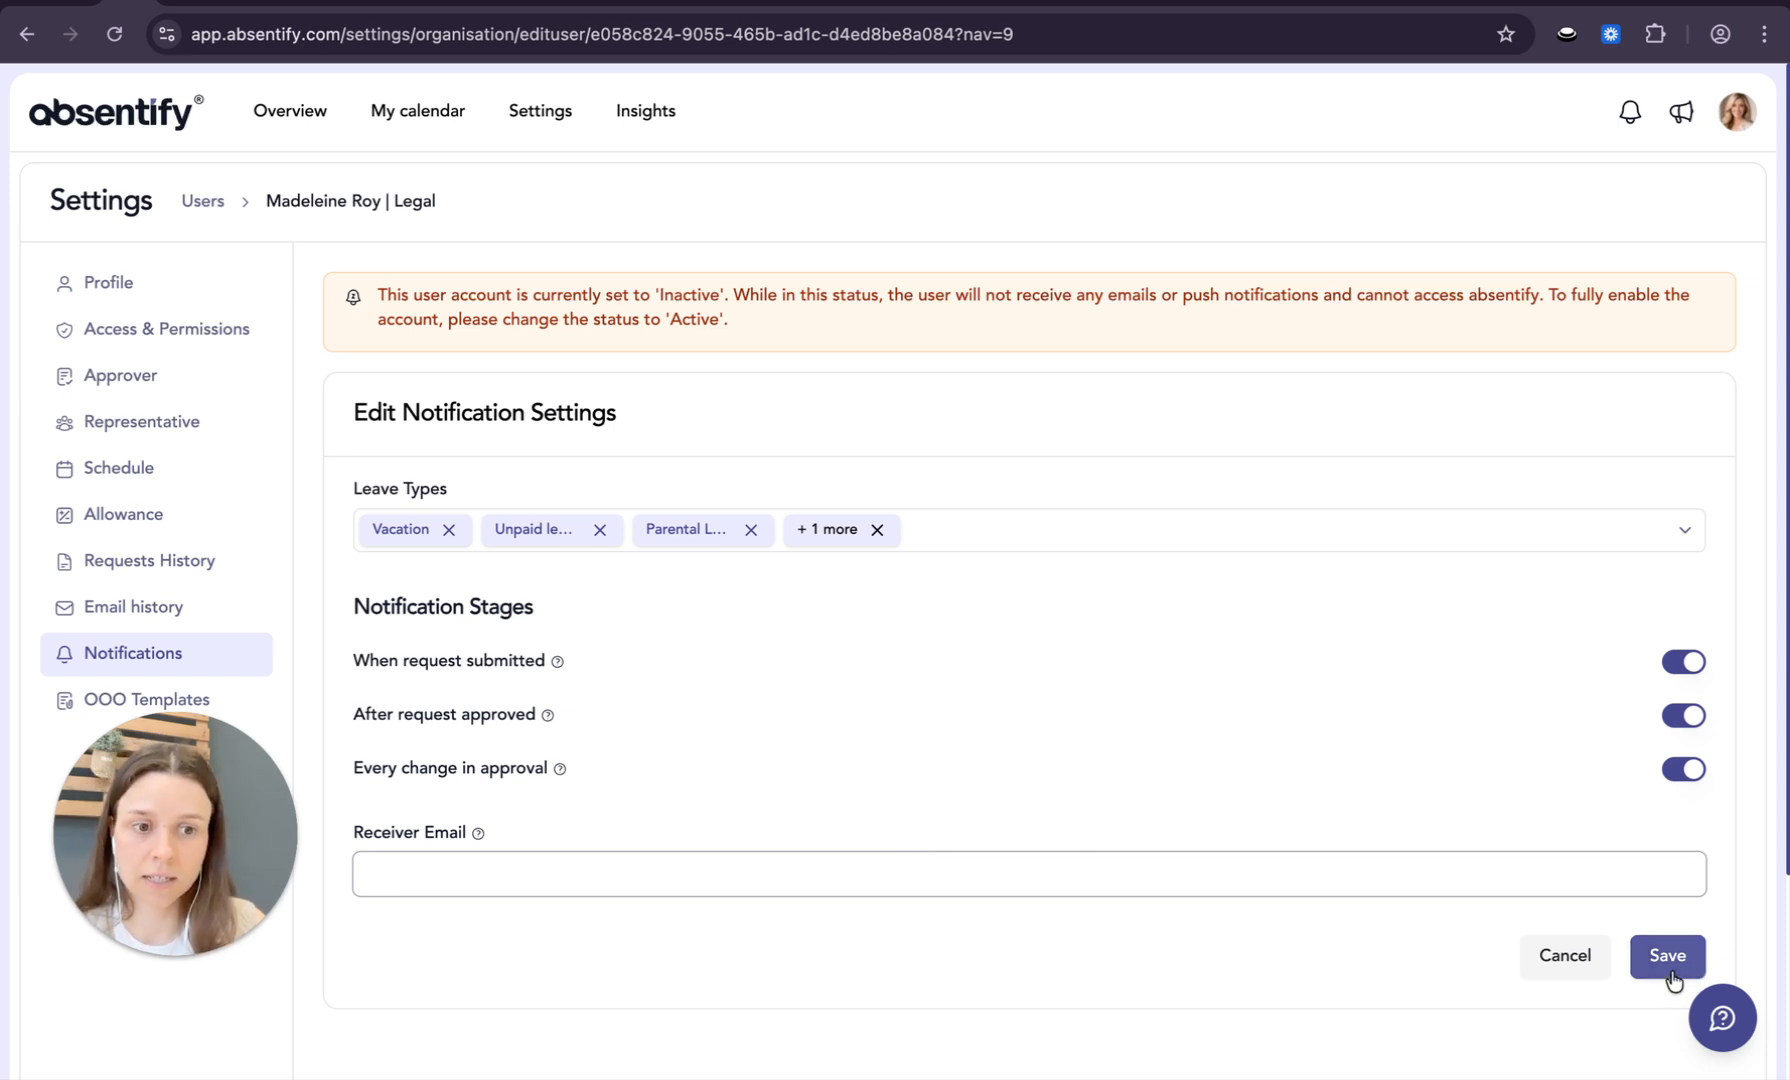
{"action": "left_click", "coordinate": [1555, 962]}
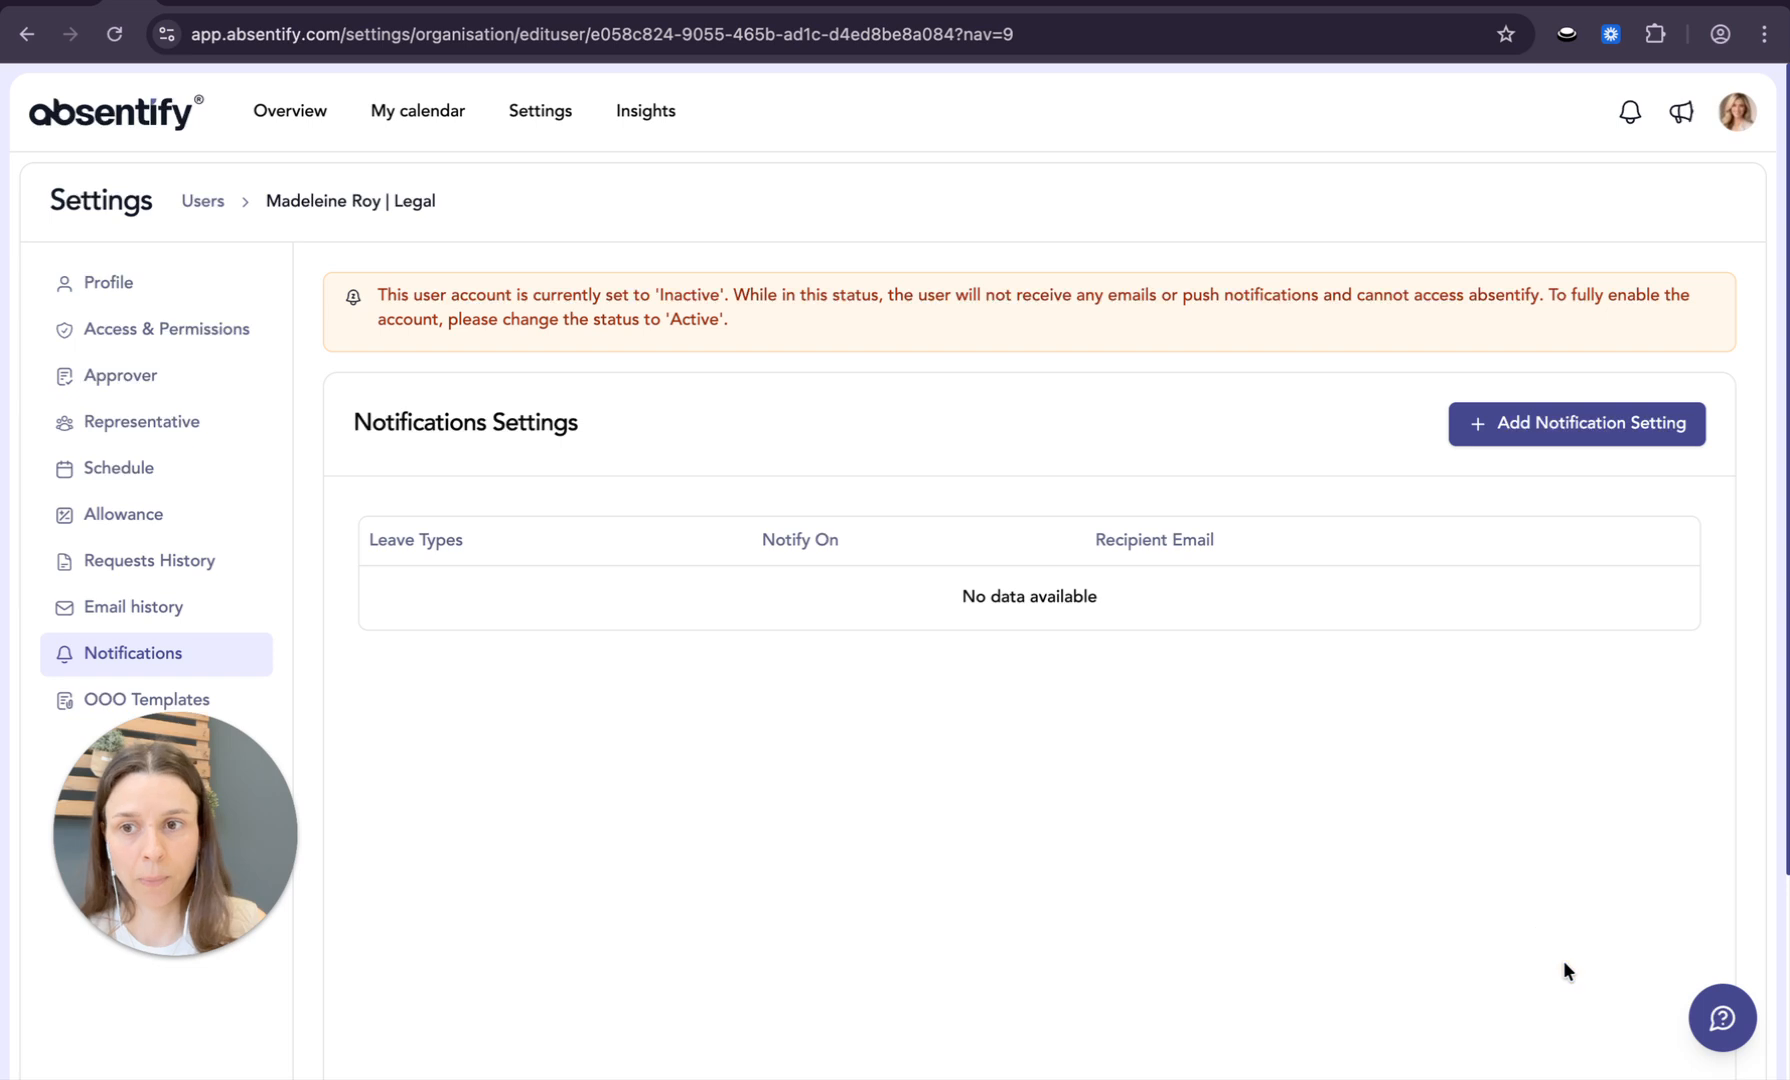
In the OOO Templates, add Unpaid leave, Parental Leave and Doctor's Appointment beside Vacation and enable the out-of-office message.
{"action": "left_click", "coordinate": [102, 702]}
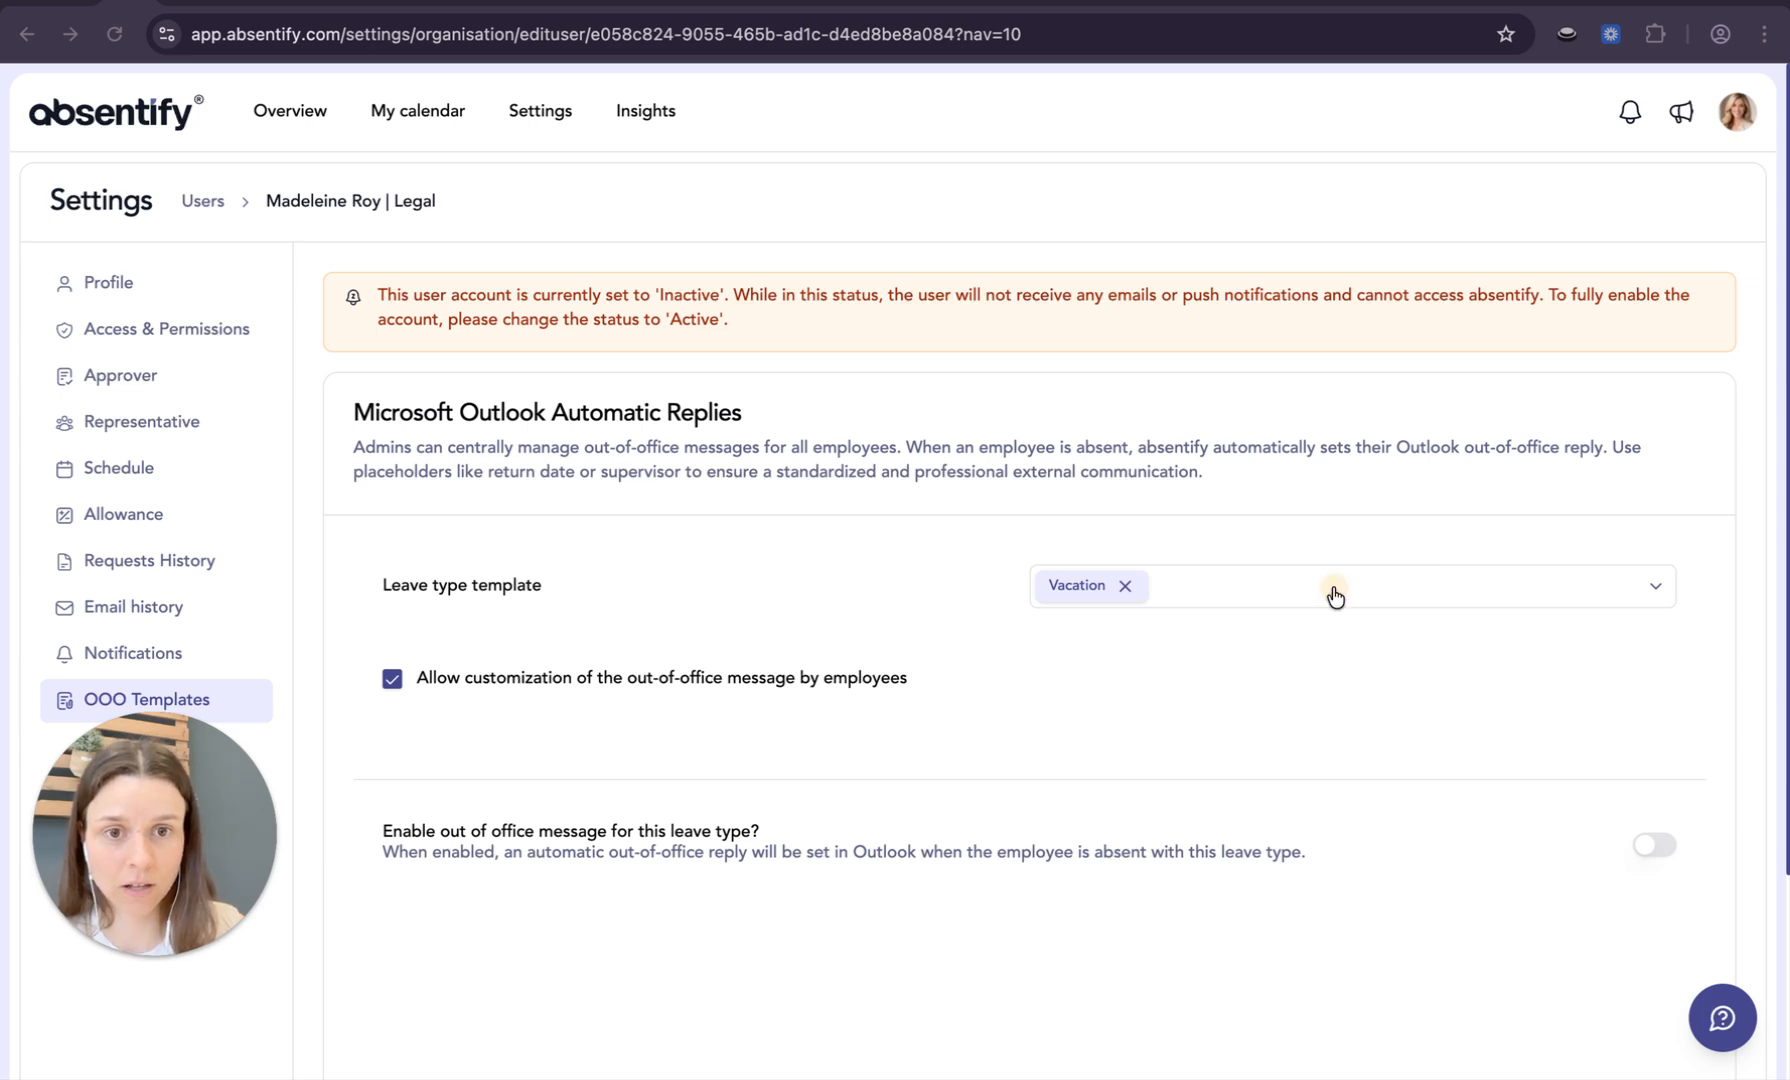
{"action": "left_click", "coordinate": [1650, 595]}
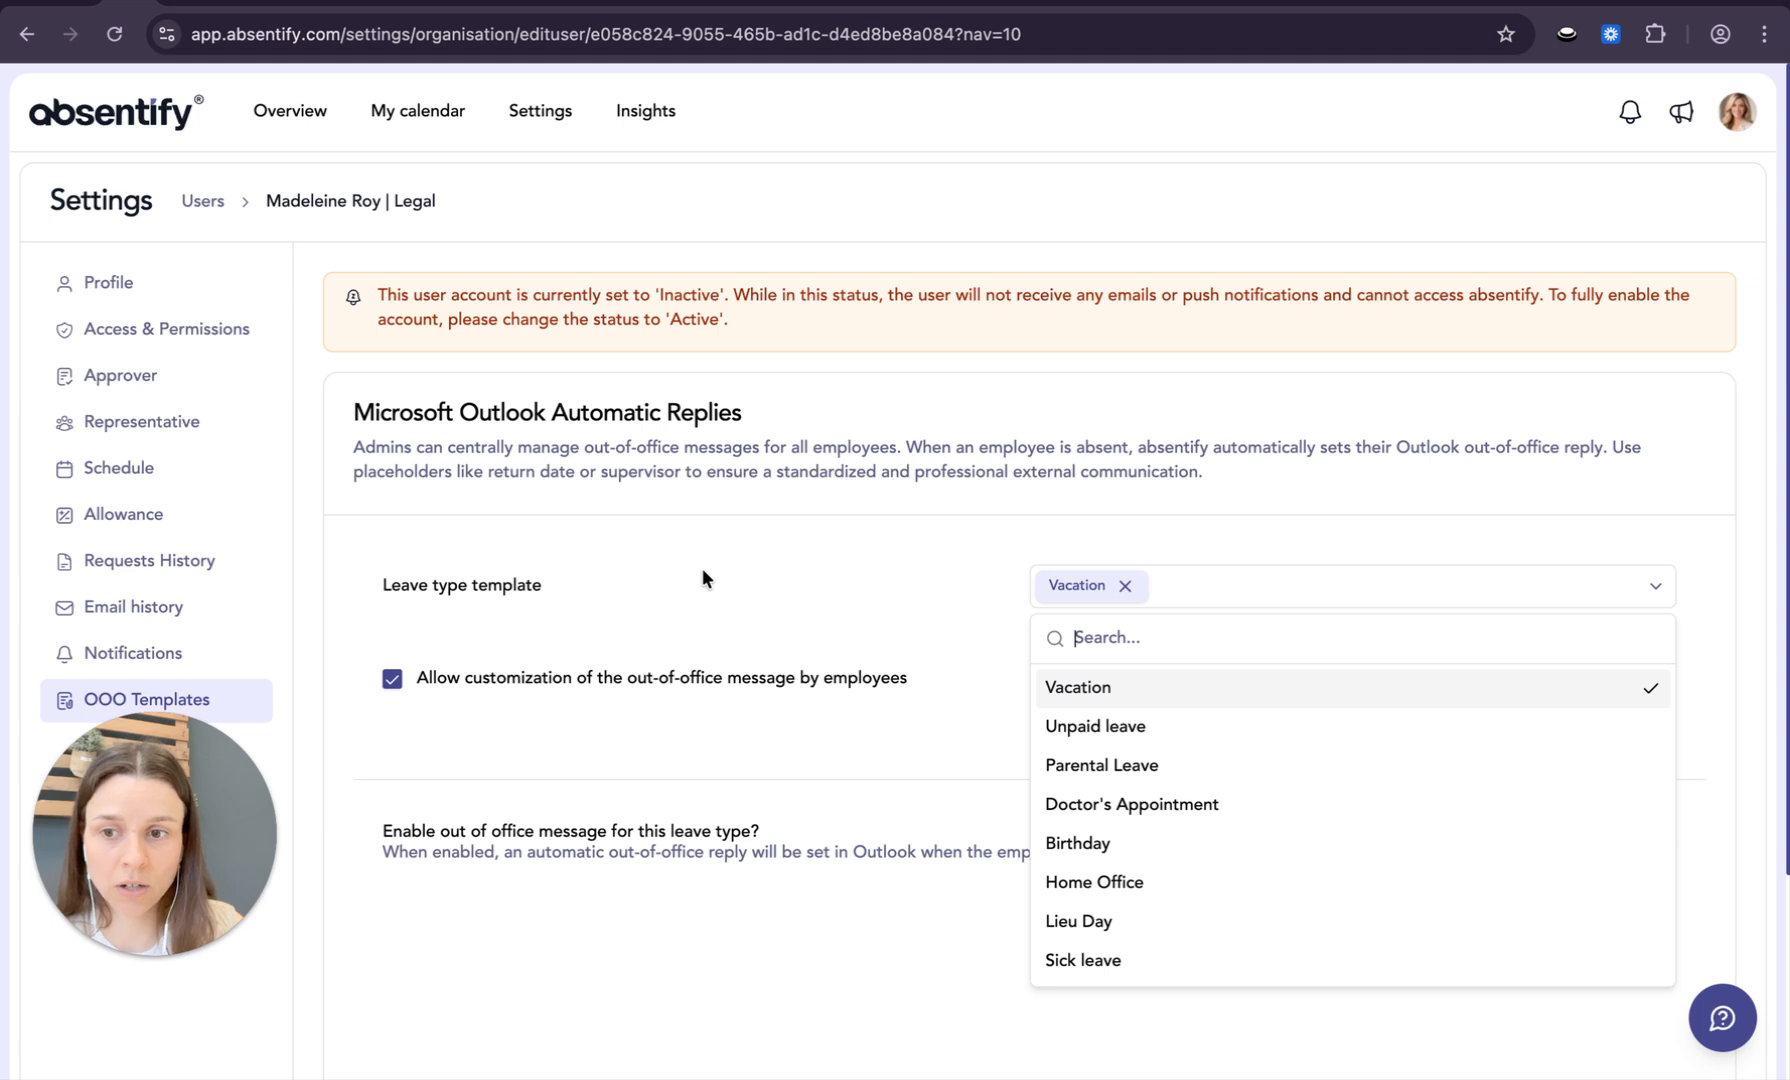
{"action": "left_click", "coordinate": [1201, 735]}
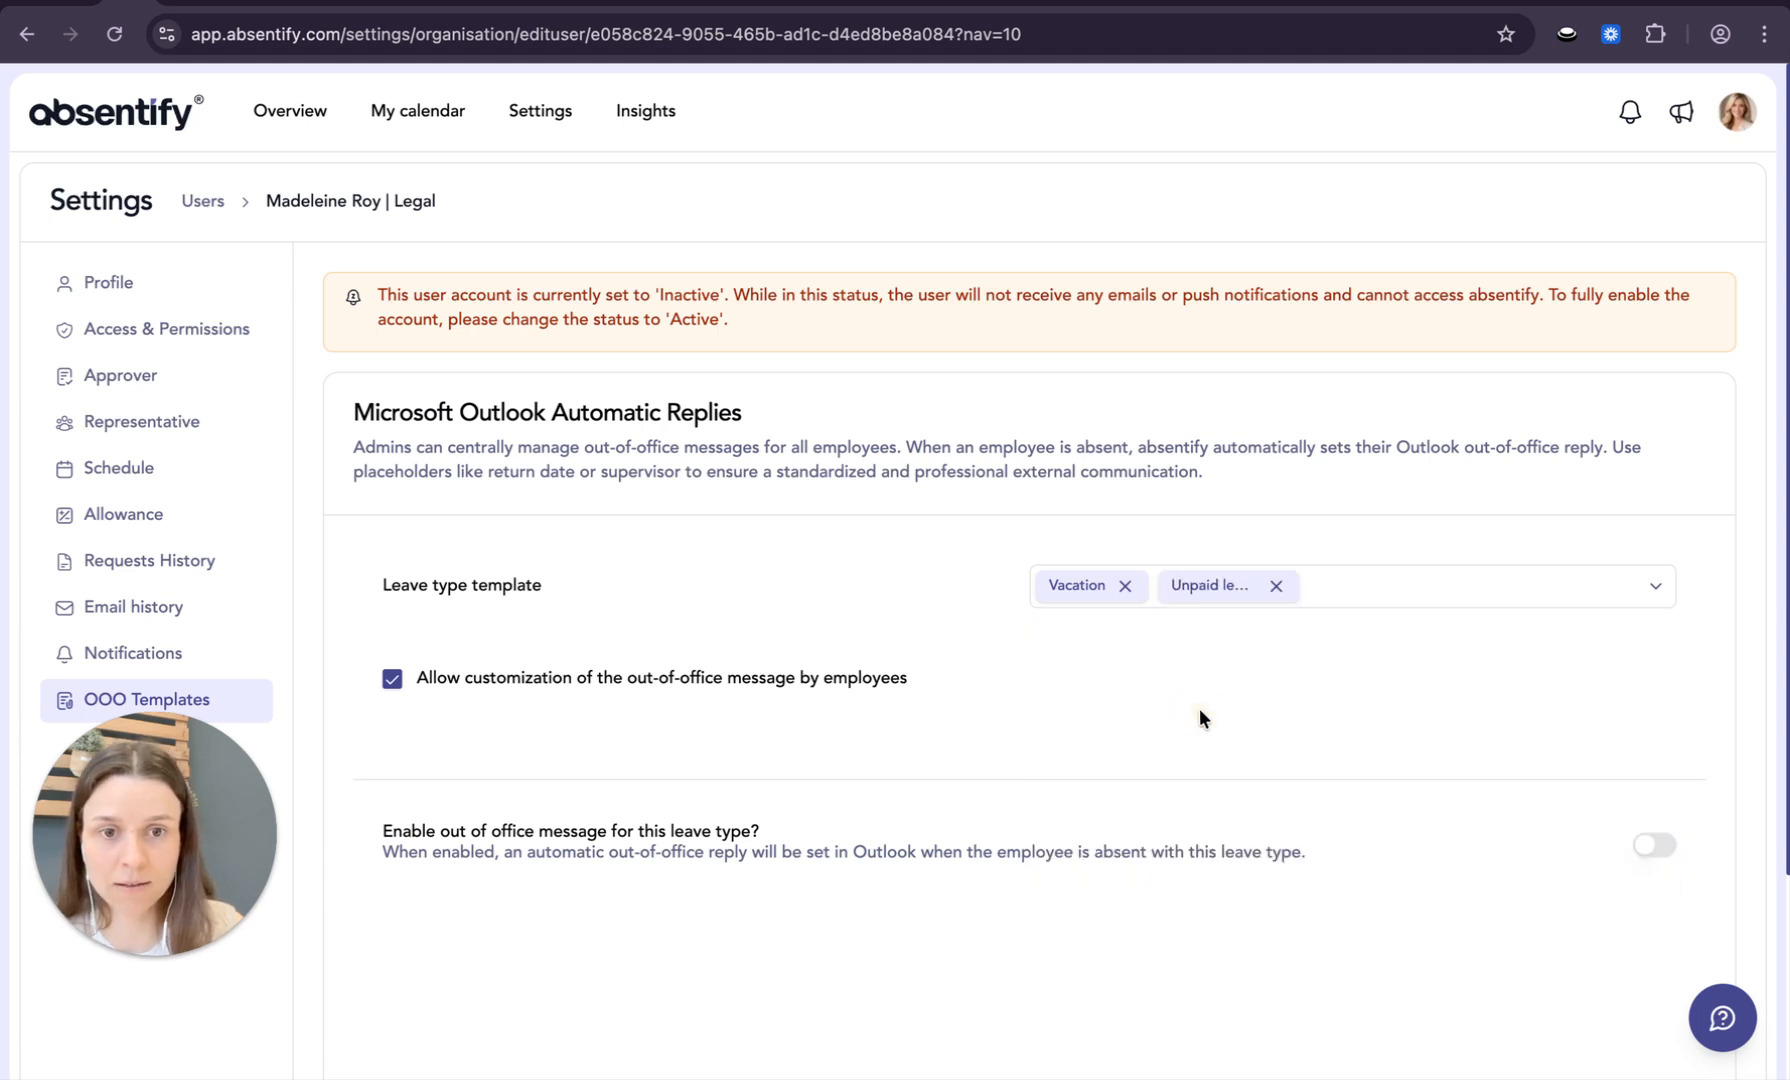
{"action": "left_click", "coordinate": [1346, 598]}
{"action": "left_click", "coordinate": [1190, 780]}
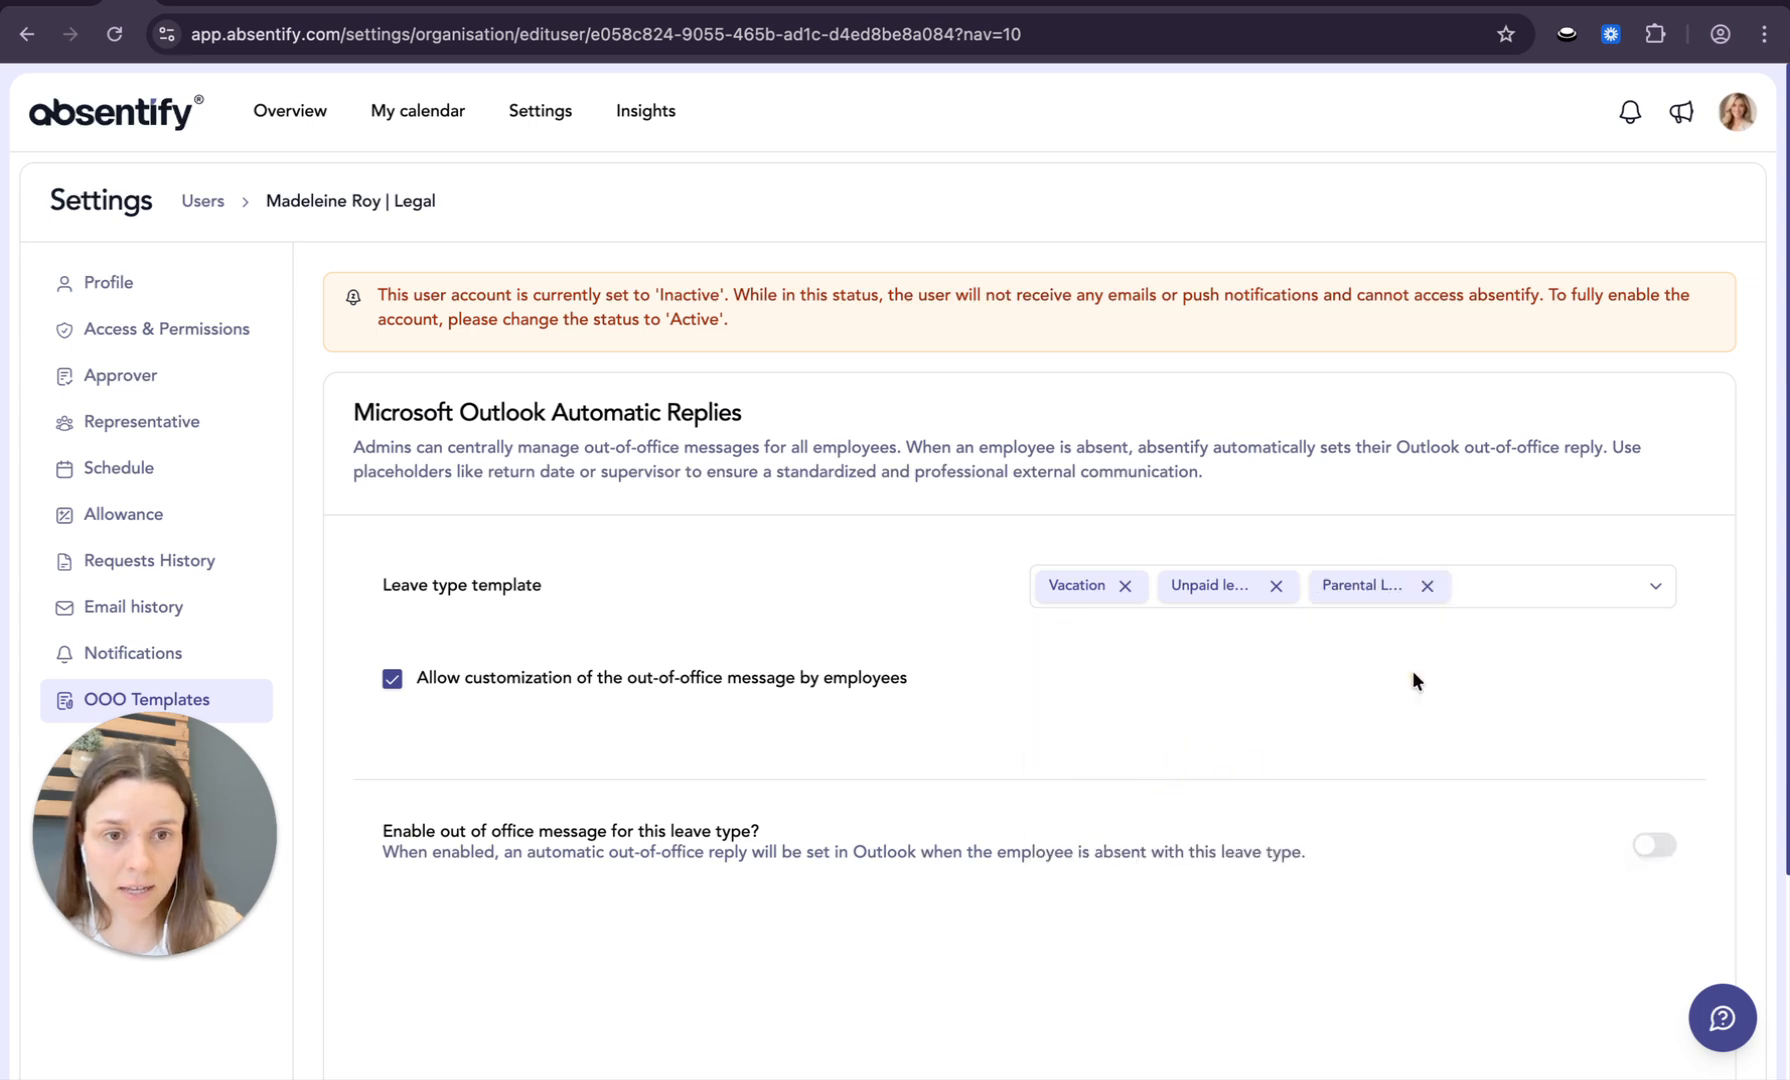
{"action": "left_click", "coordinate": [1496, 598]}
{"action": "left_click", "coordinate": [1289, 801]}
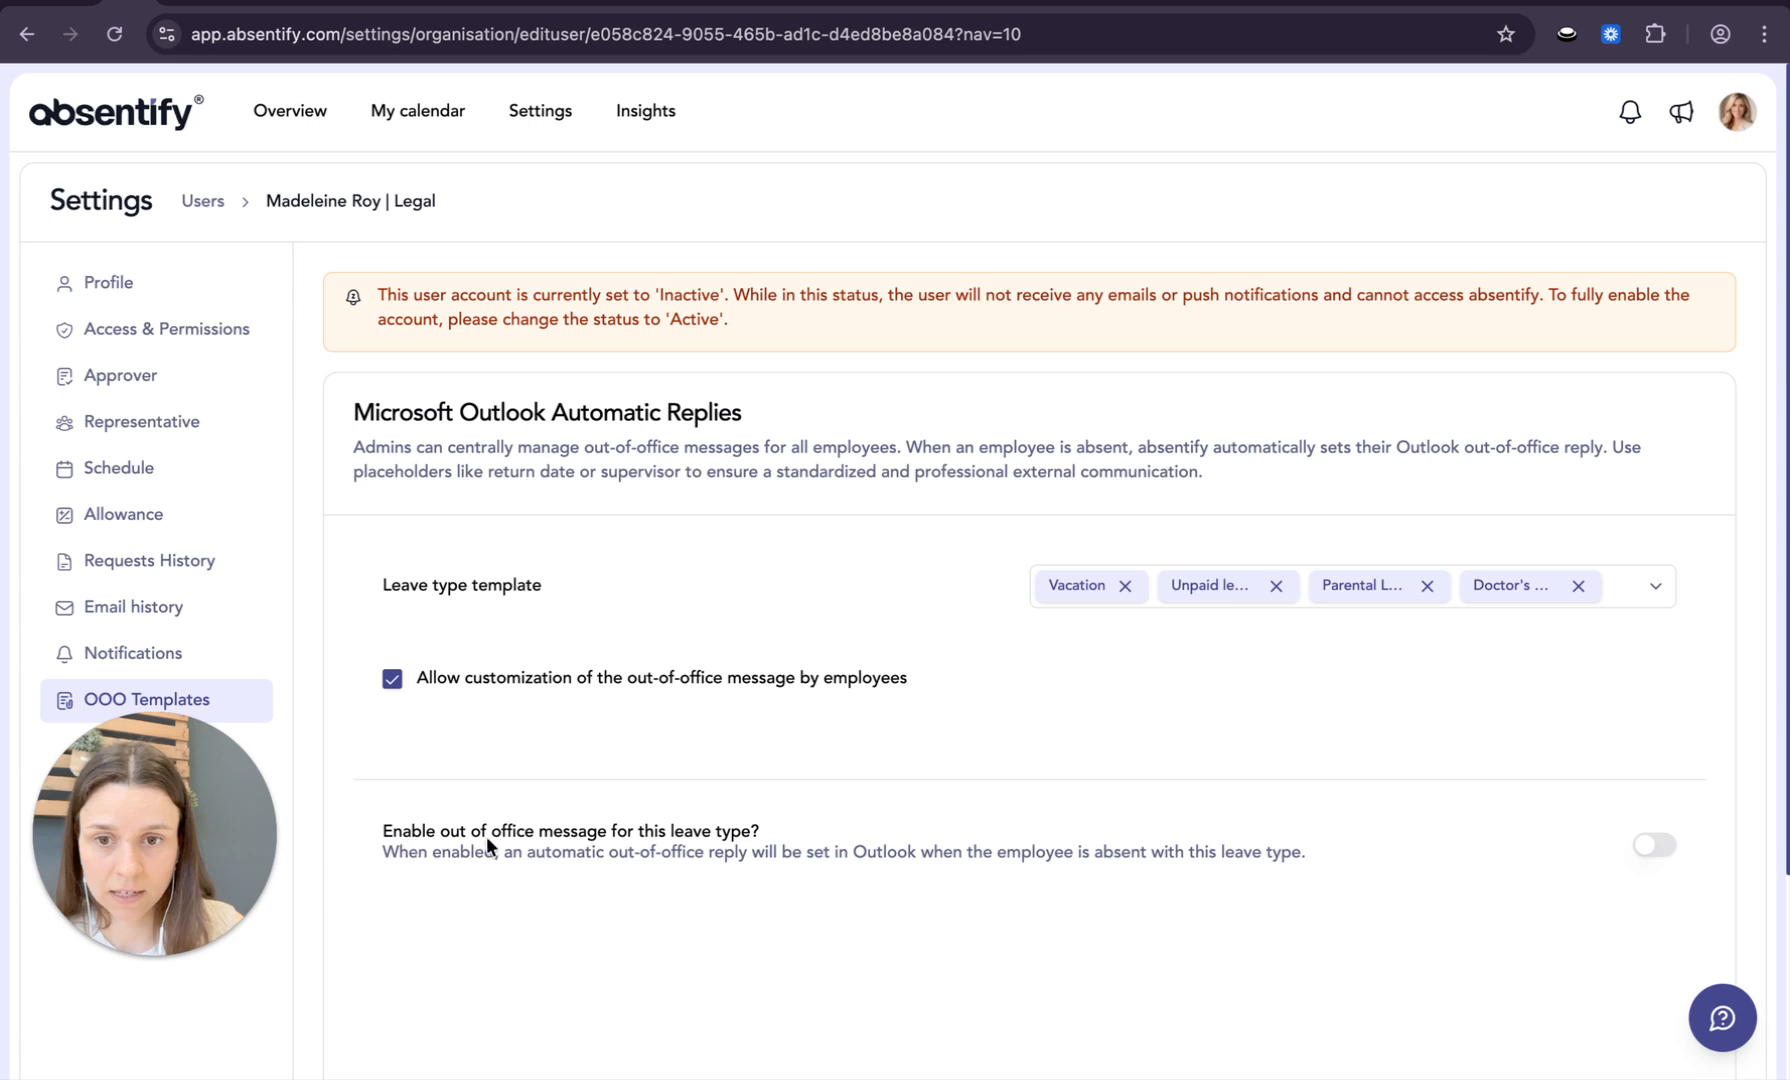
{"action": "left_click", "coordinate": [1652, 847]}
Look over the inside organization template and remove Unpaid leave, Parental Leave and Doctor's Appointment from the leave type template selection.
{"action": "scroll", "coordinate": [1180, 796], "scroll_direction": "down", "scroll_amount": 4}
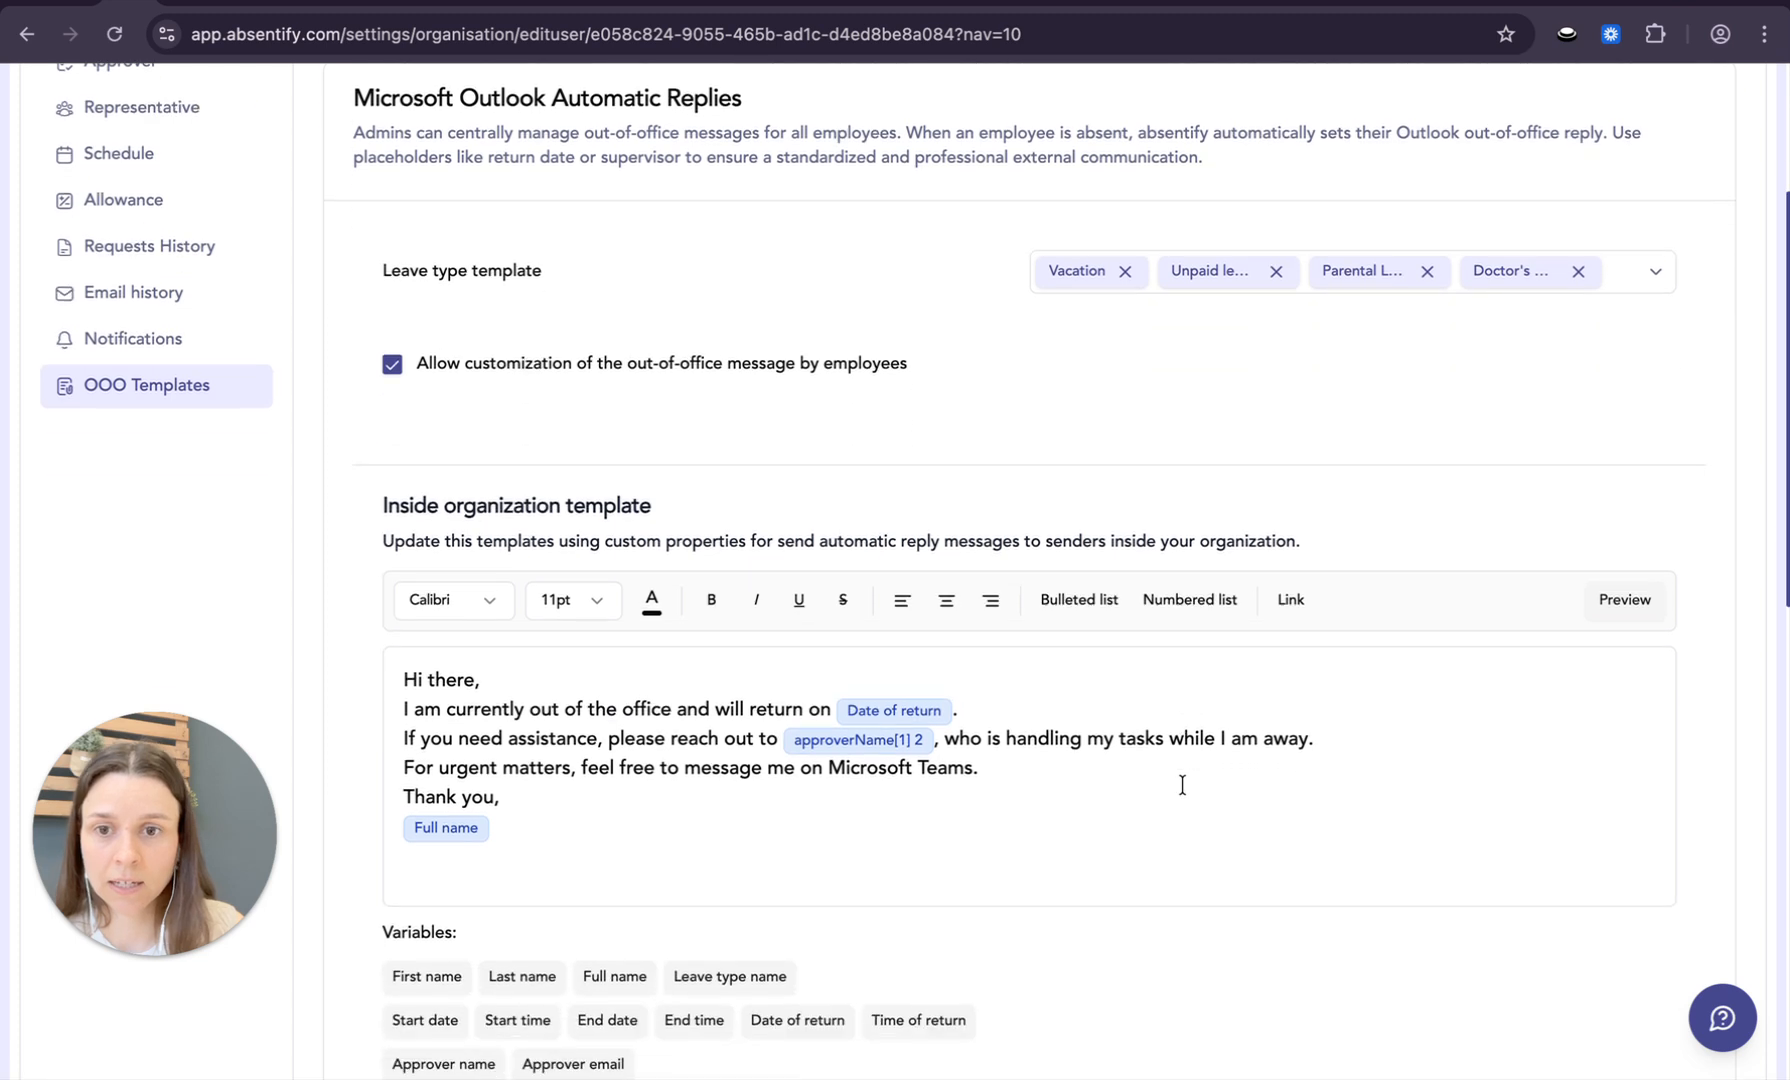
{"action": "scroll", "coordinate": [1182, 785], "scroll_direction": "down", "scroll_amount": 2}
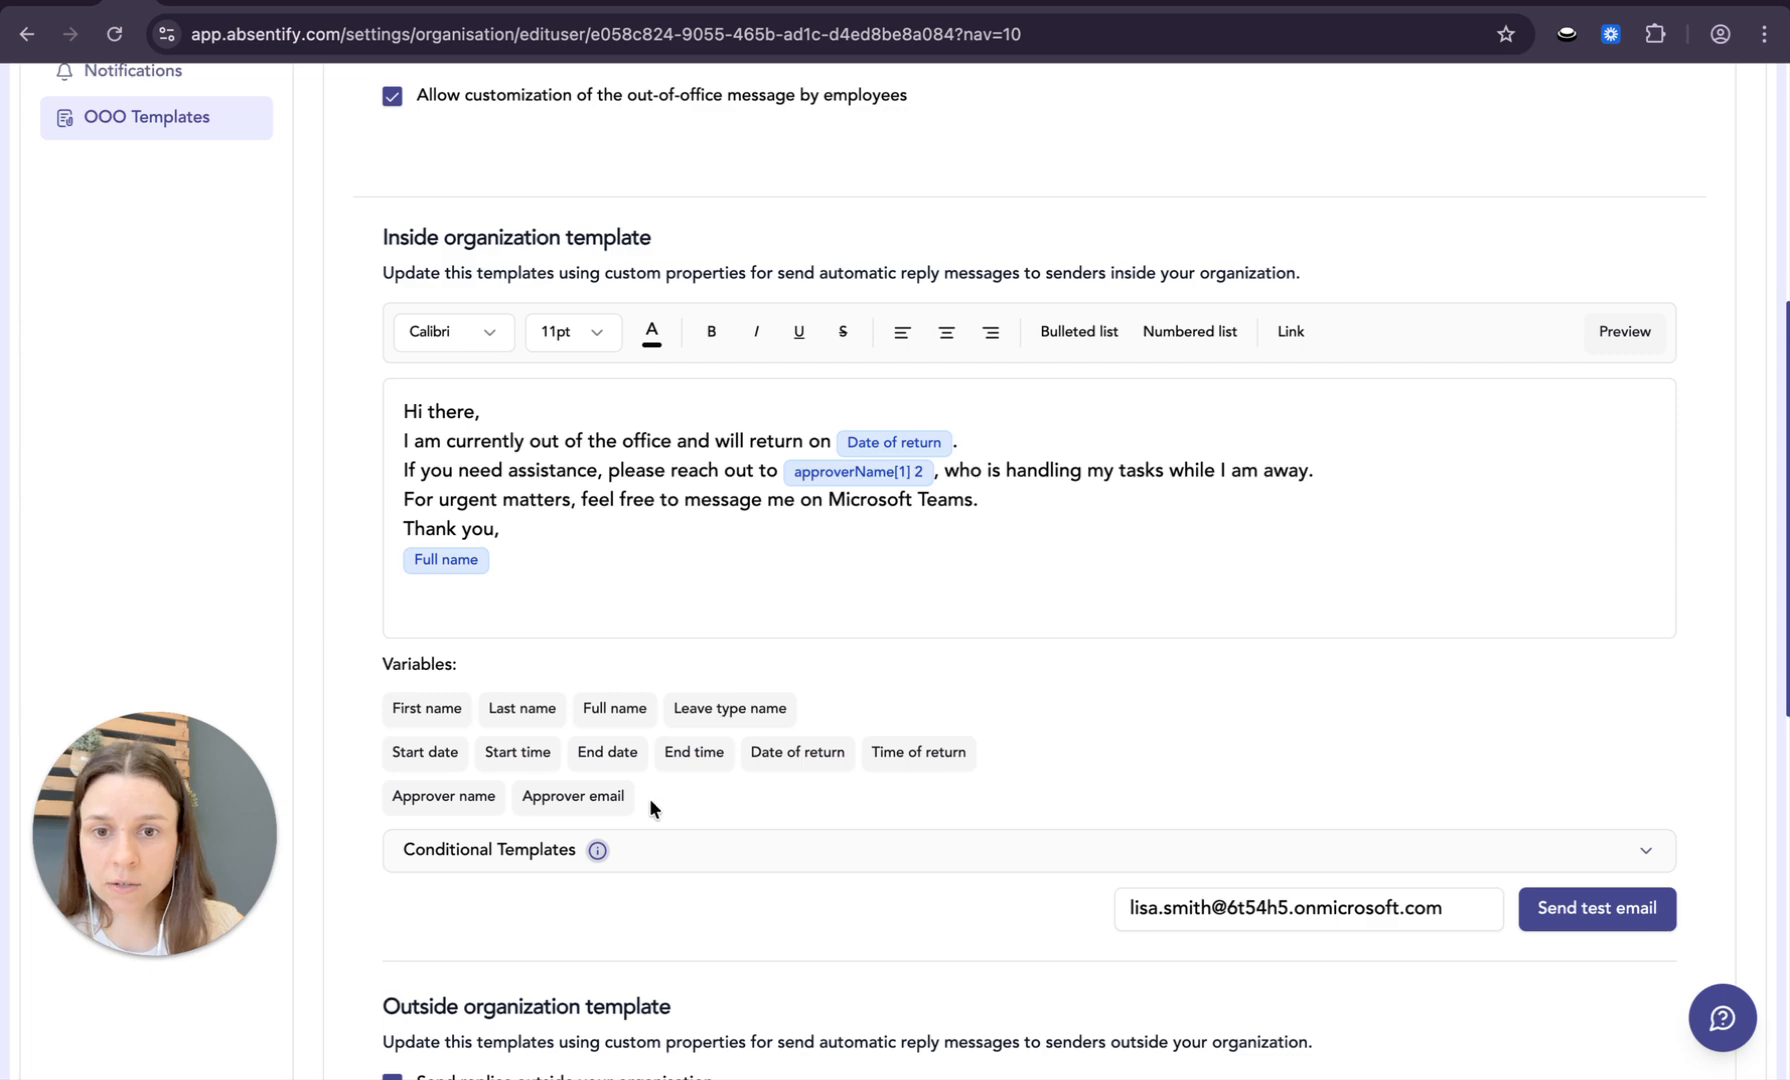
{"action": "scroll", "coordinate": [1127, 698], "scroll_direction": "up", "scroll_amount": 4}
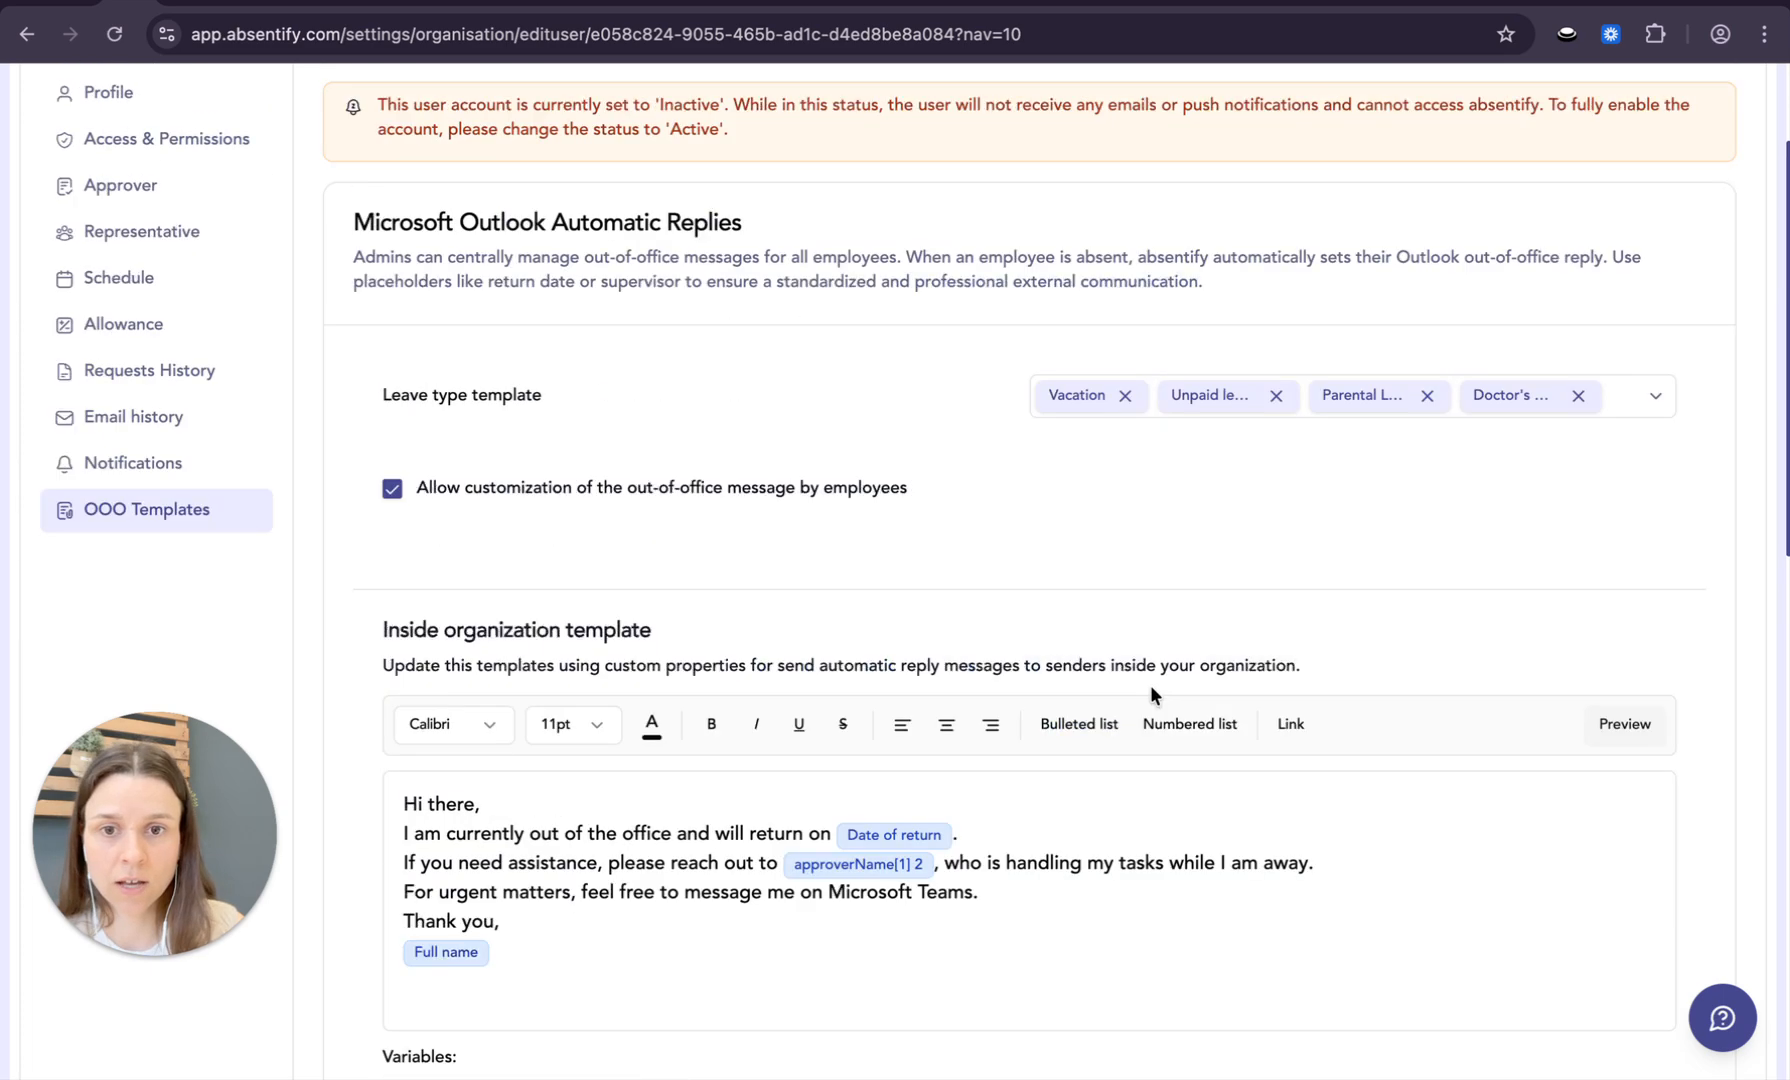
{"action": "left_click", "coordinate": [1271, 395]}
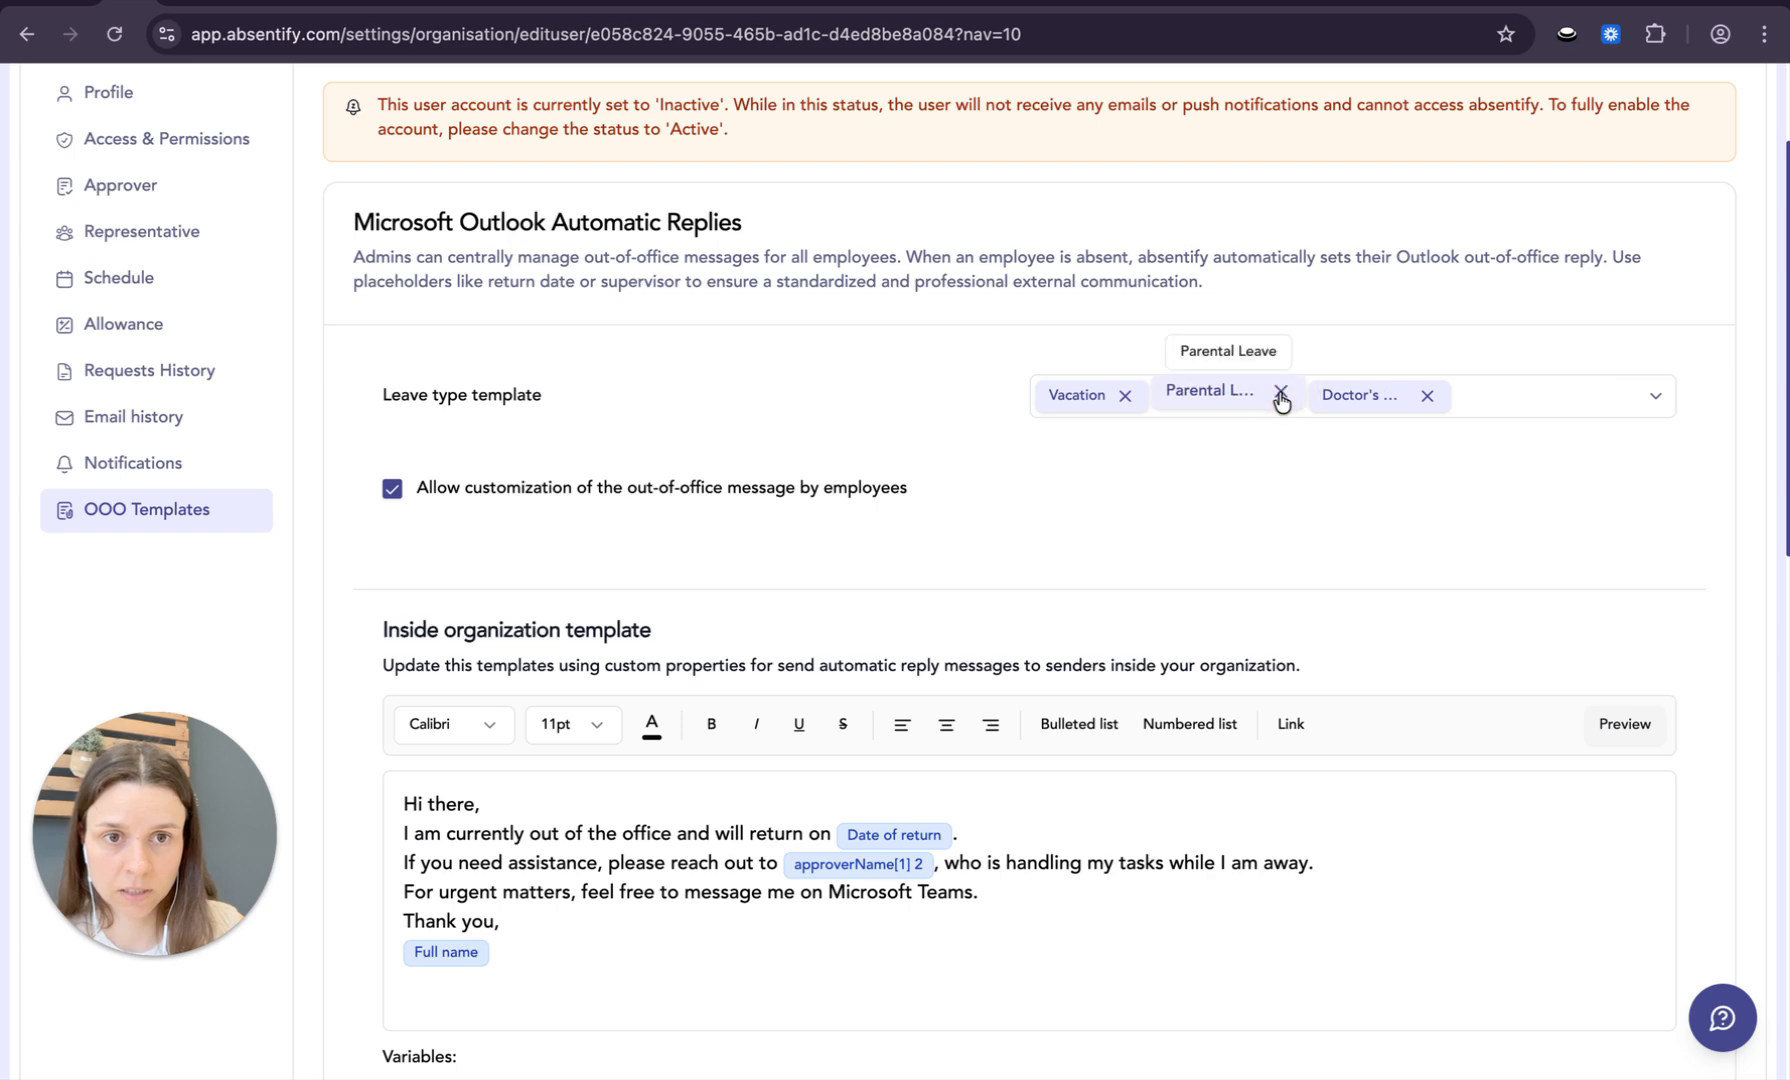
{"action": "left_click", "coordinate": [1271, 395]}
{"action": "left_click", "coordinate": [1271, 395]}
Insert the Representative Name and Representative Email variables after "Microsoft Teams" in the inside organization template.
{"action": "scroll", "coordinate": [1200, 636], "scroll_direction": "down", "scroll_amount": 4}
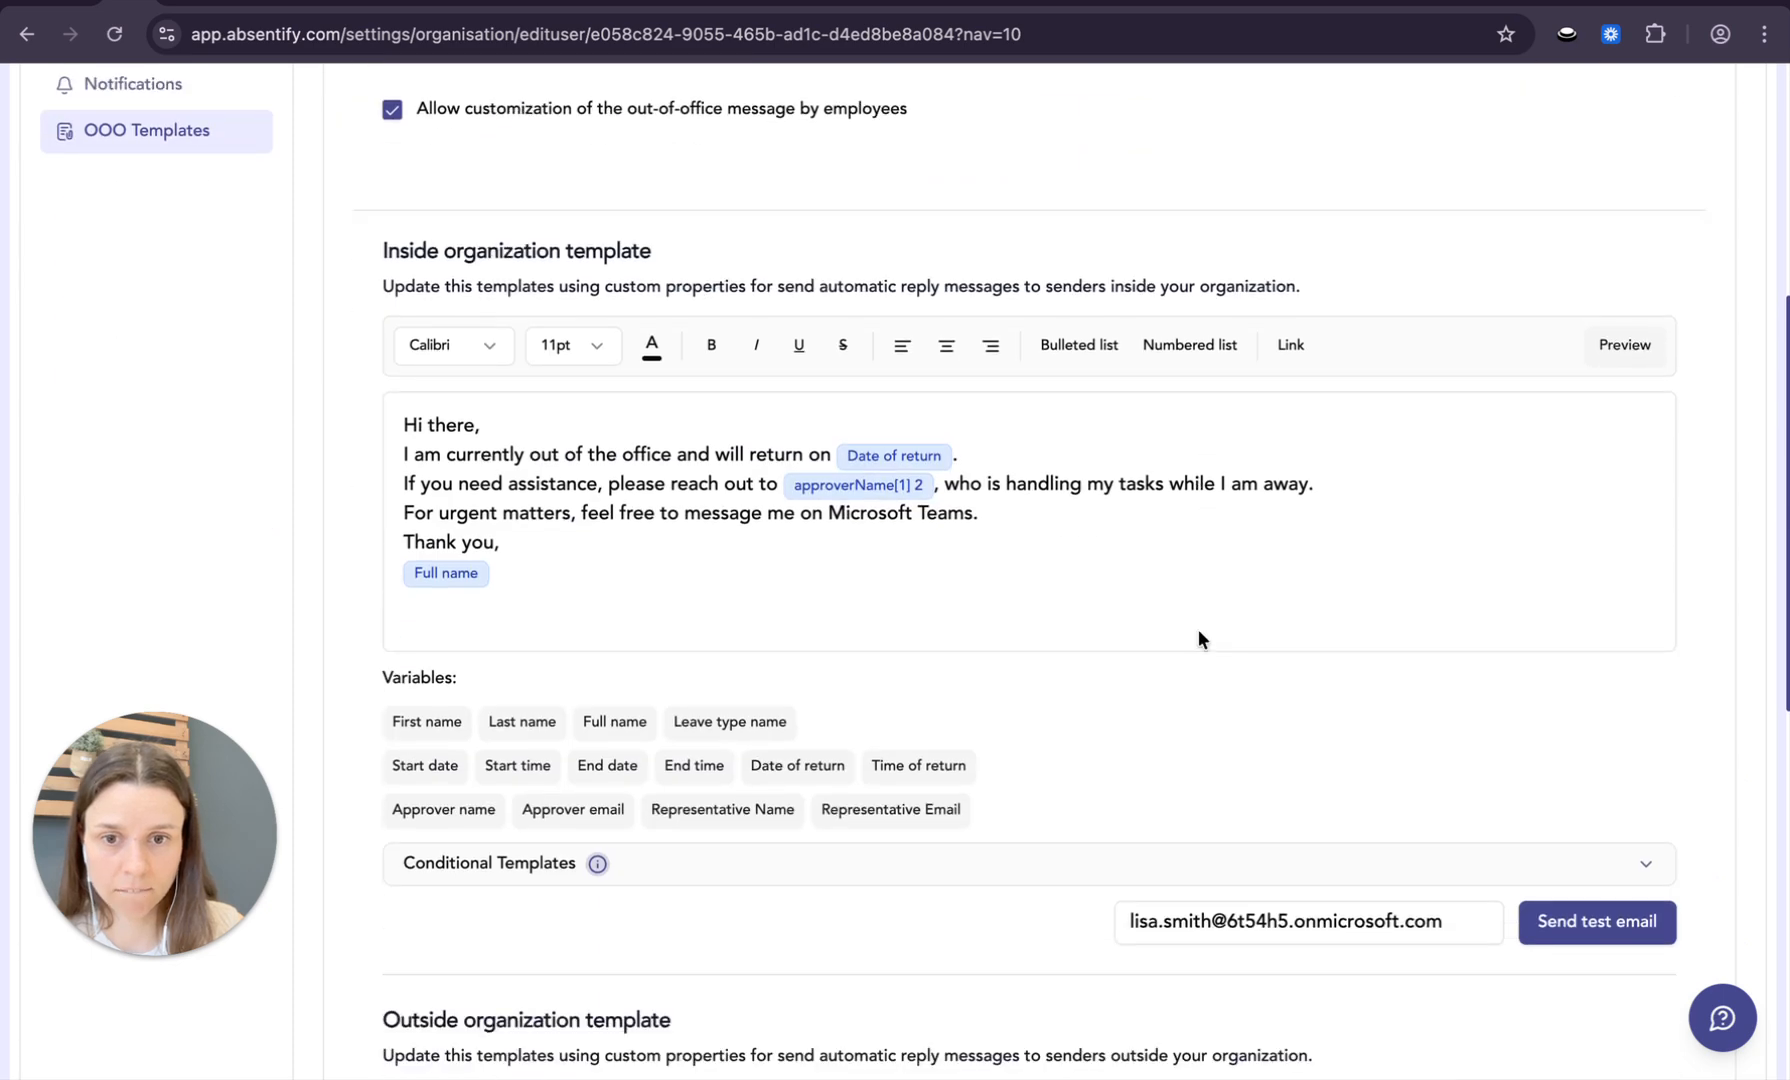
{"action": "scroll", "coordinate": [1198, 638], "scroll_direction": "up", "scroll_amount": 3}
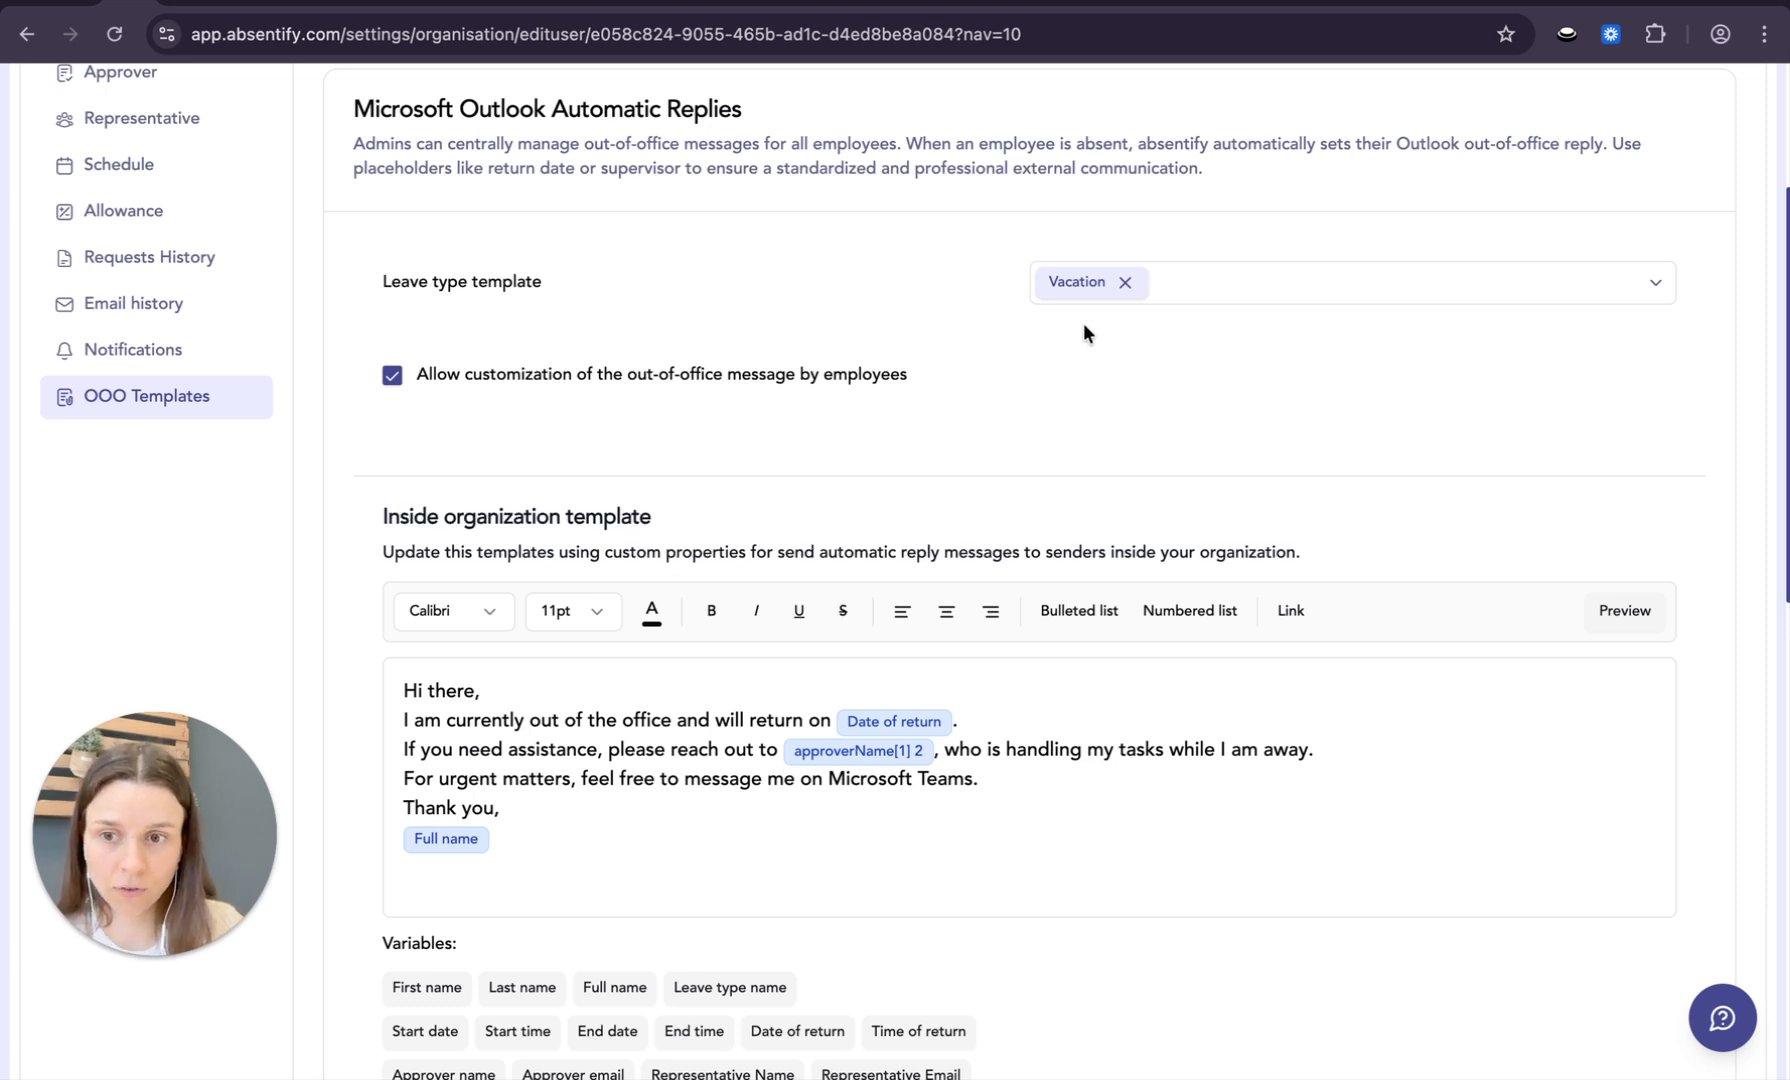
{"action": "scroll", "coordinate": [987, 526], "scroll_direction": "down", "scroll_amount": 3}
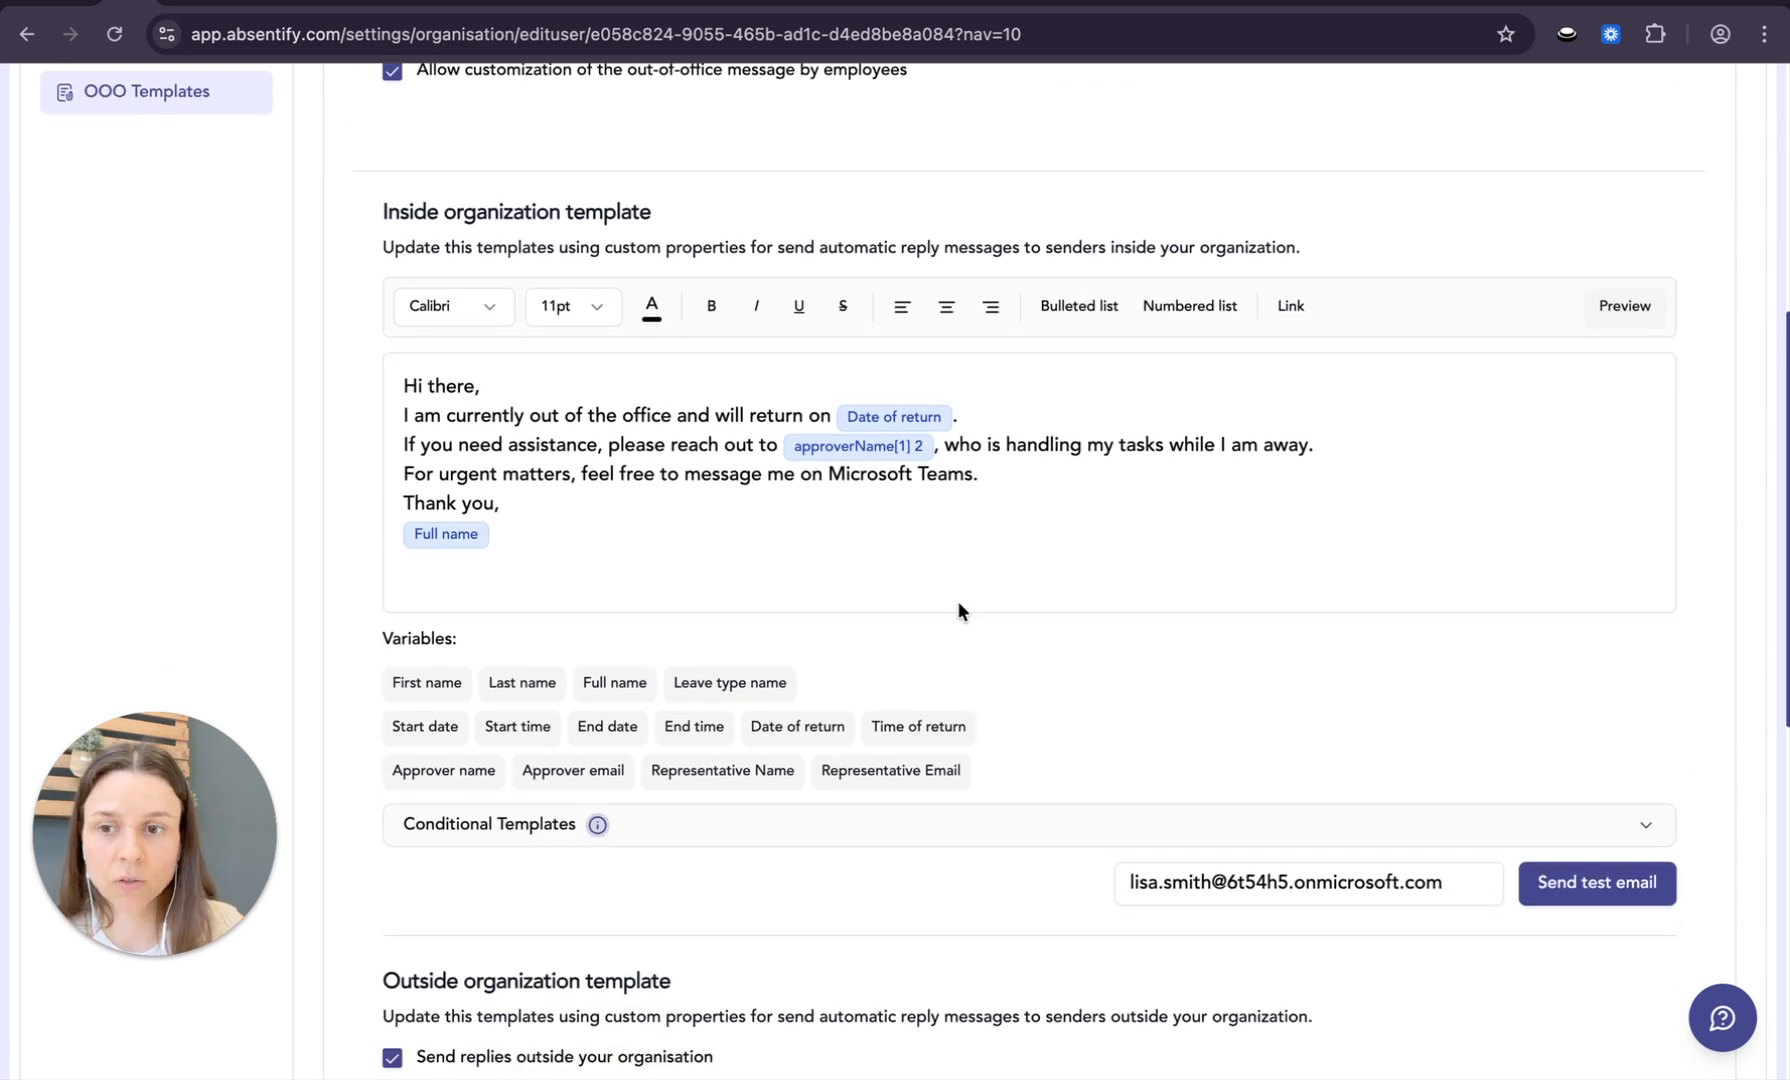
{"action": "left_click", "coordinate": [939, 779]}
{"action": "left_click_drag", "start_coordinate": [939, 779], "coordinate": [652, 772]}
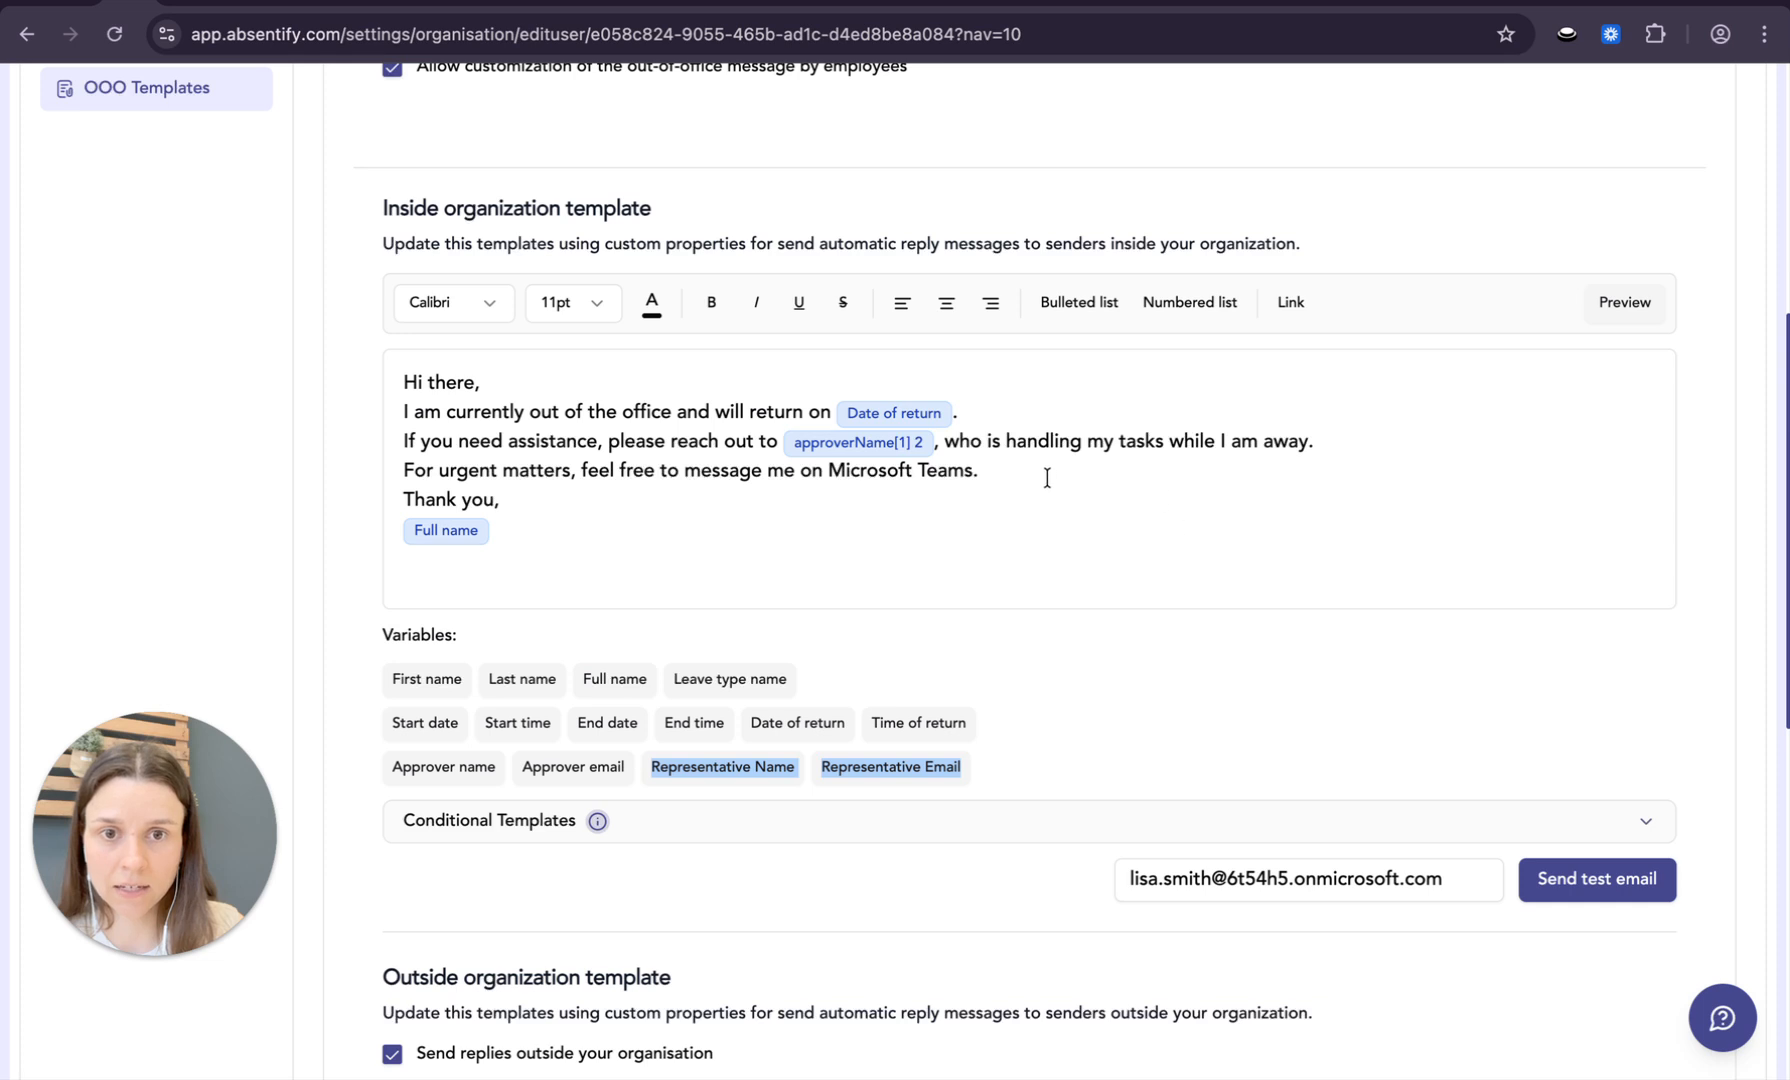
{"action": "left_click", "coordinate": [970, 476]}
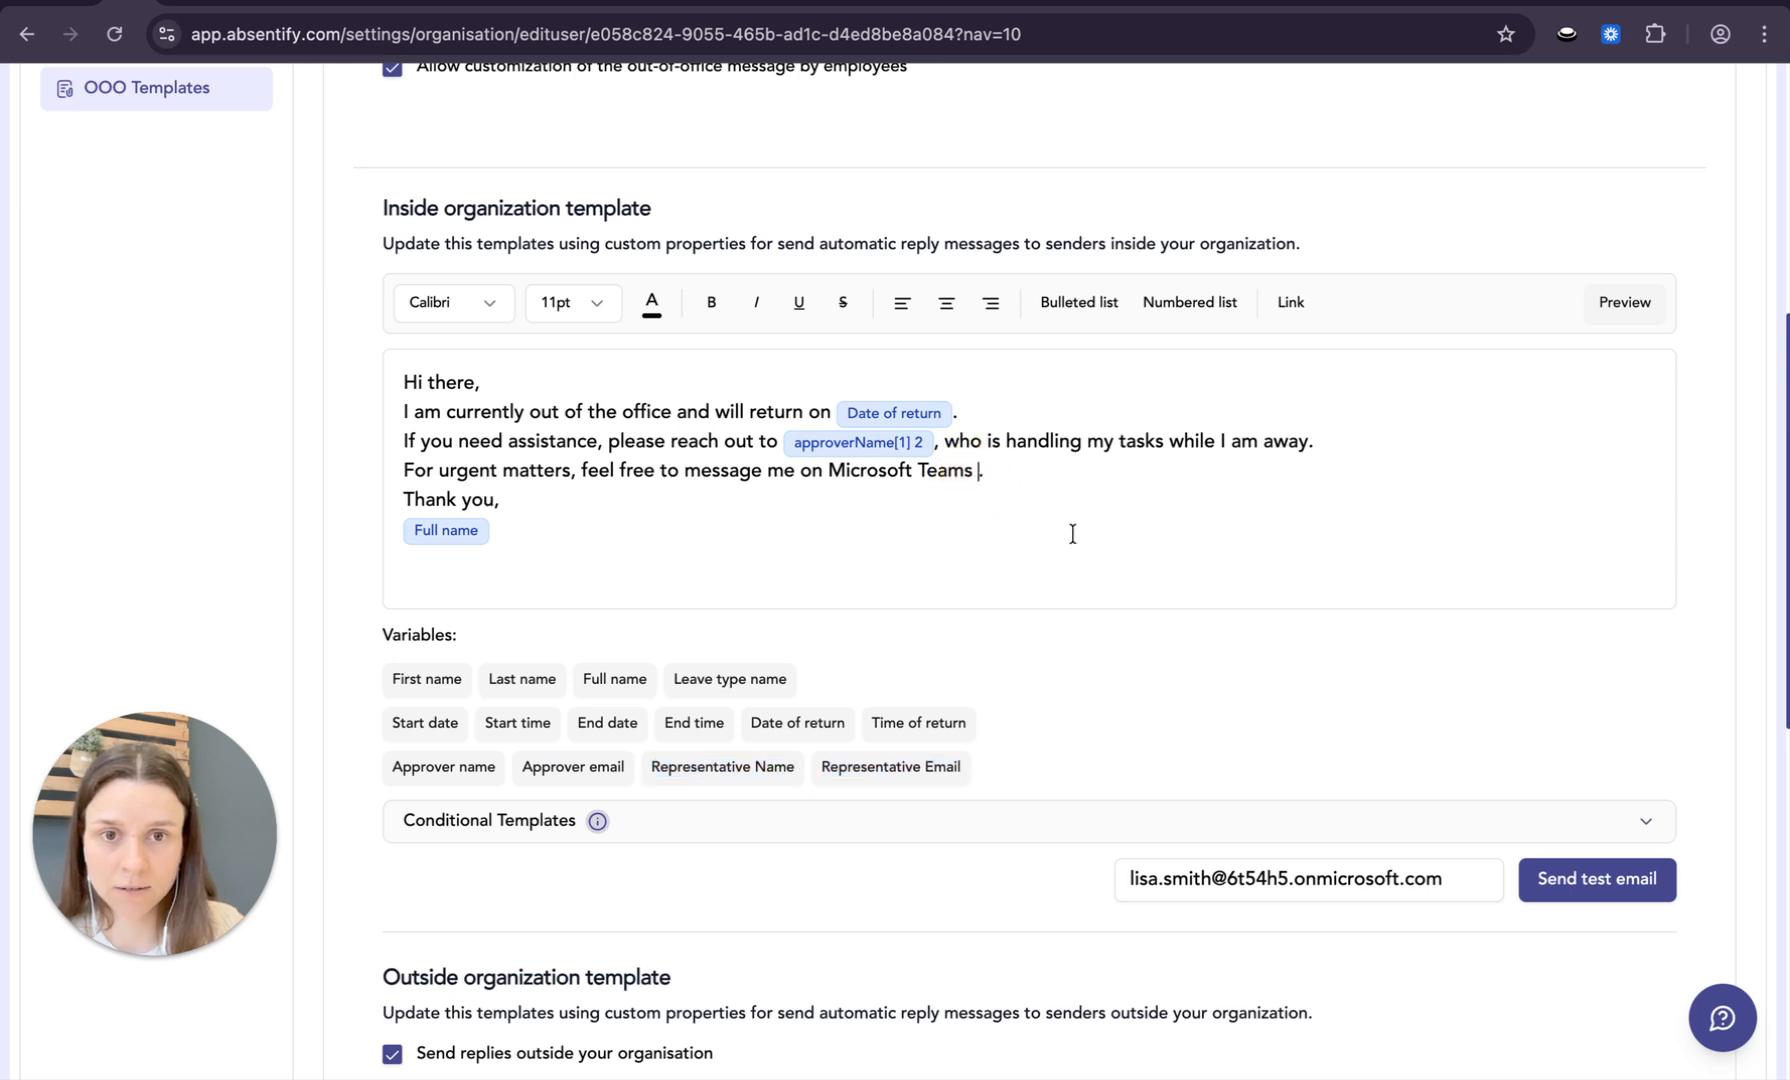
{"action": "left_click", "coordinate": [741, 781]}
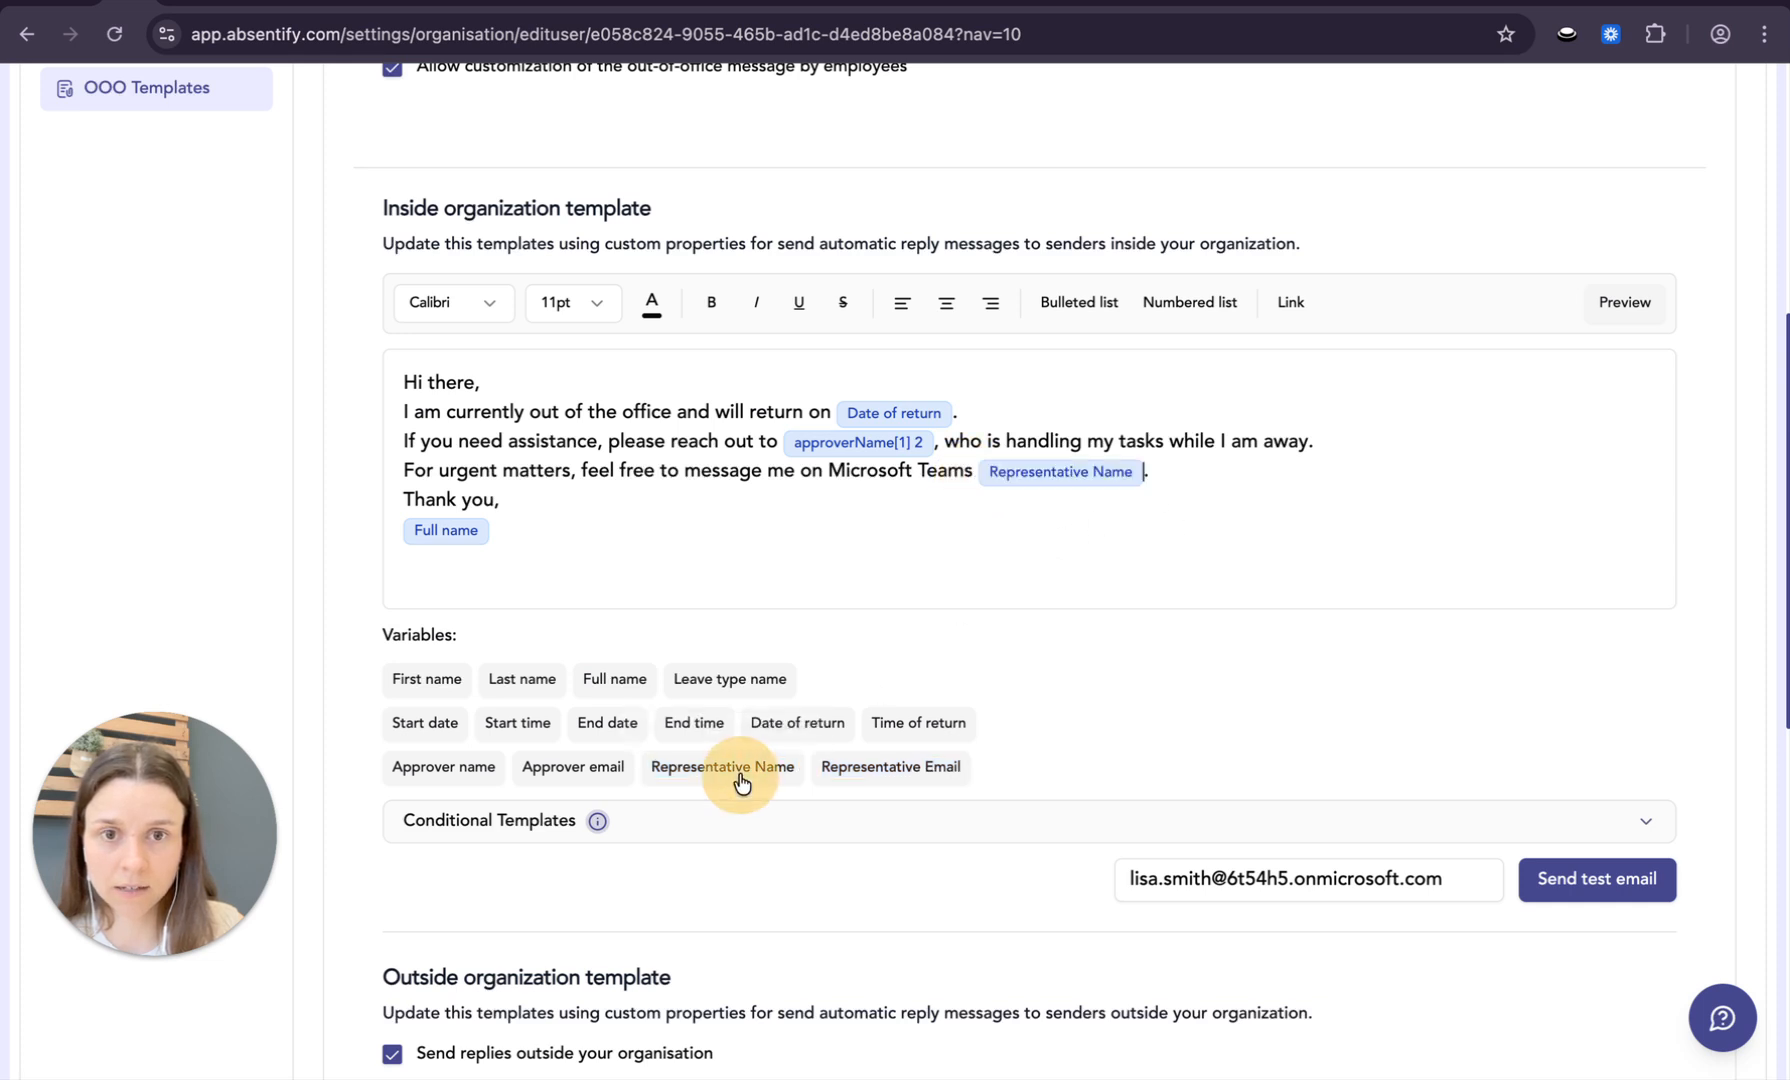
{"action": "left_click", "coordinate": [919, 776]}
Expand the Conditional Templates of the inside organization template, examine the available conditions and collapse them again.
{"action": "scroll", "coordinate": [720, 575], "scroll_direction": "down", "scroll_amount": 2}
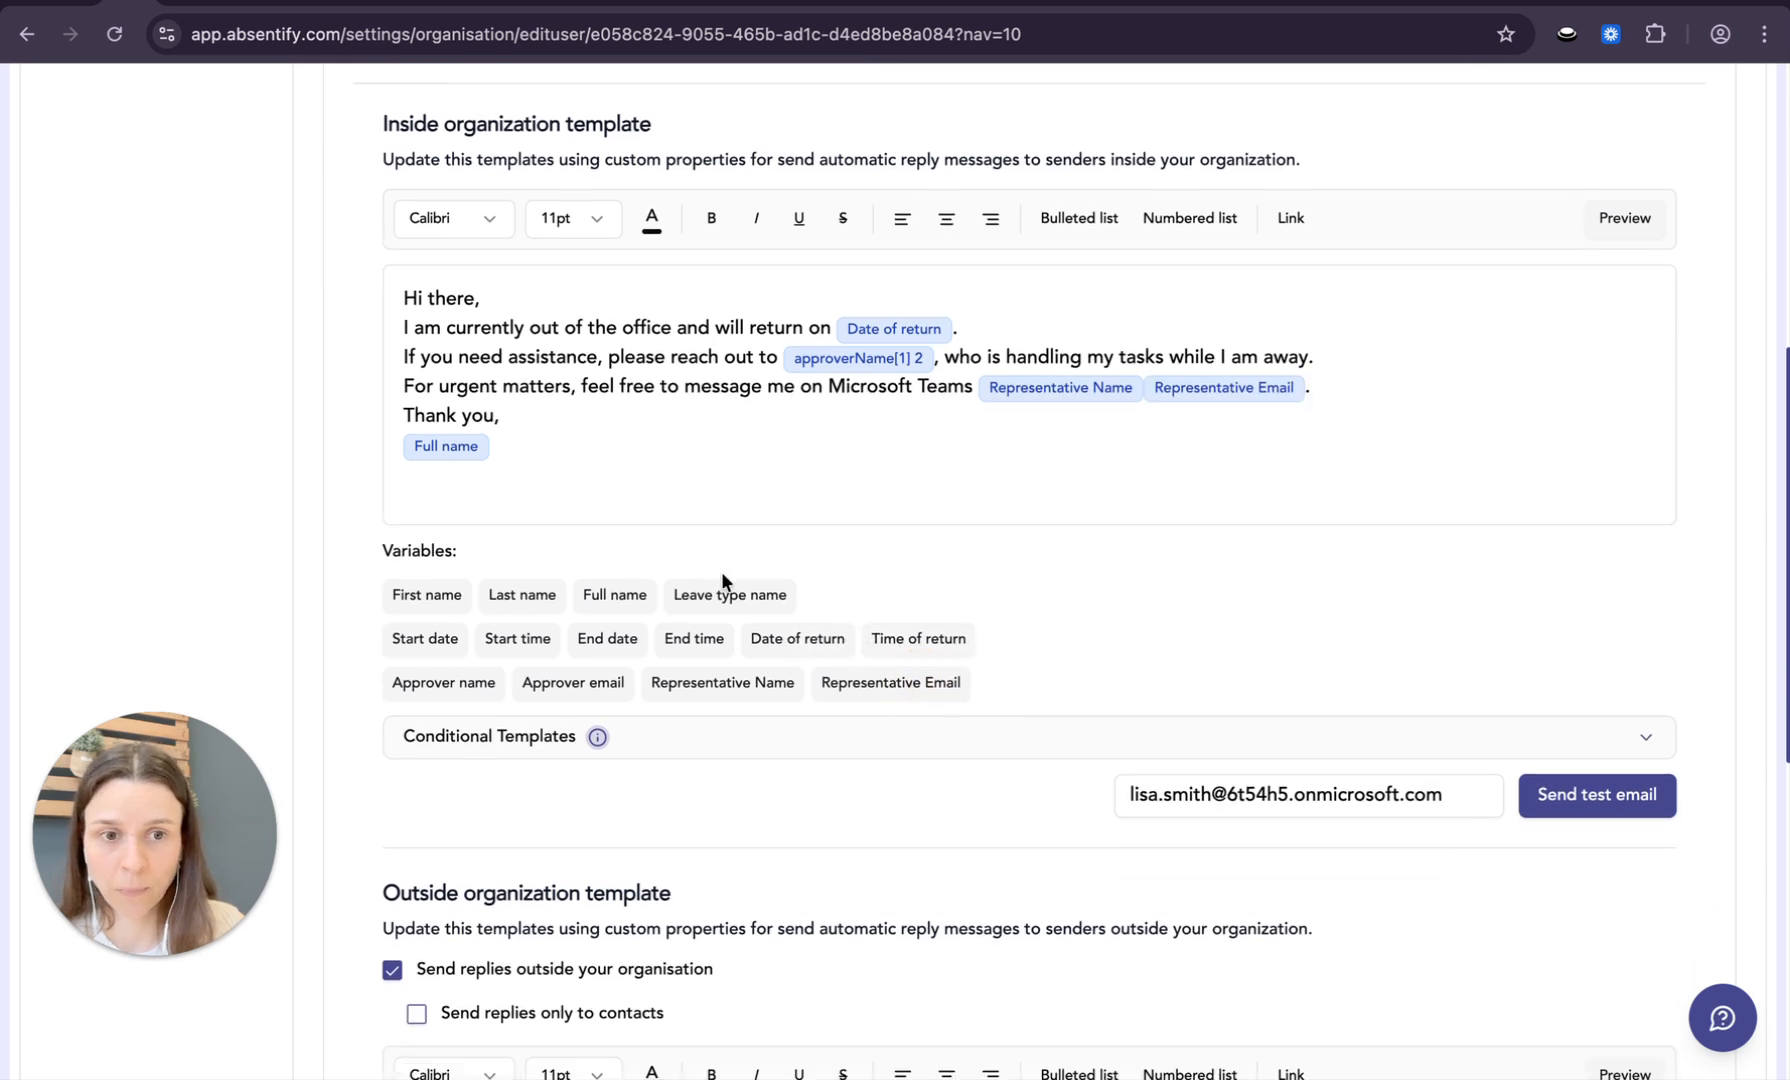
{"action": "scroll", "coordinate": [732, 587], "scroll_direction": "down", "scroll_amount": 1}
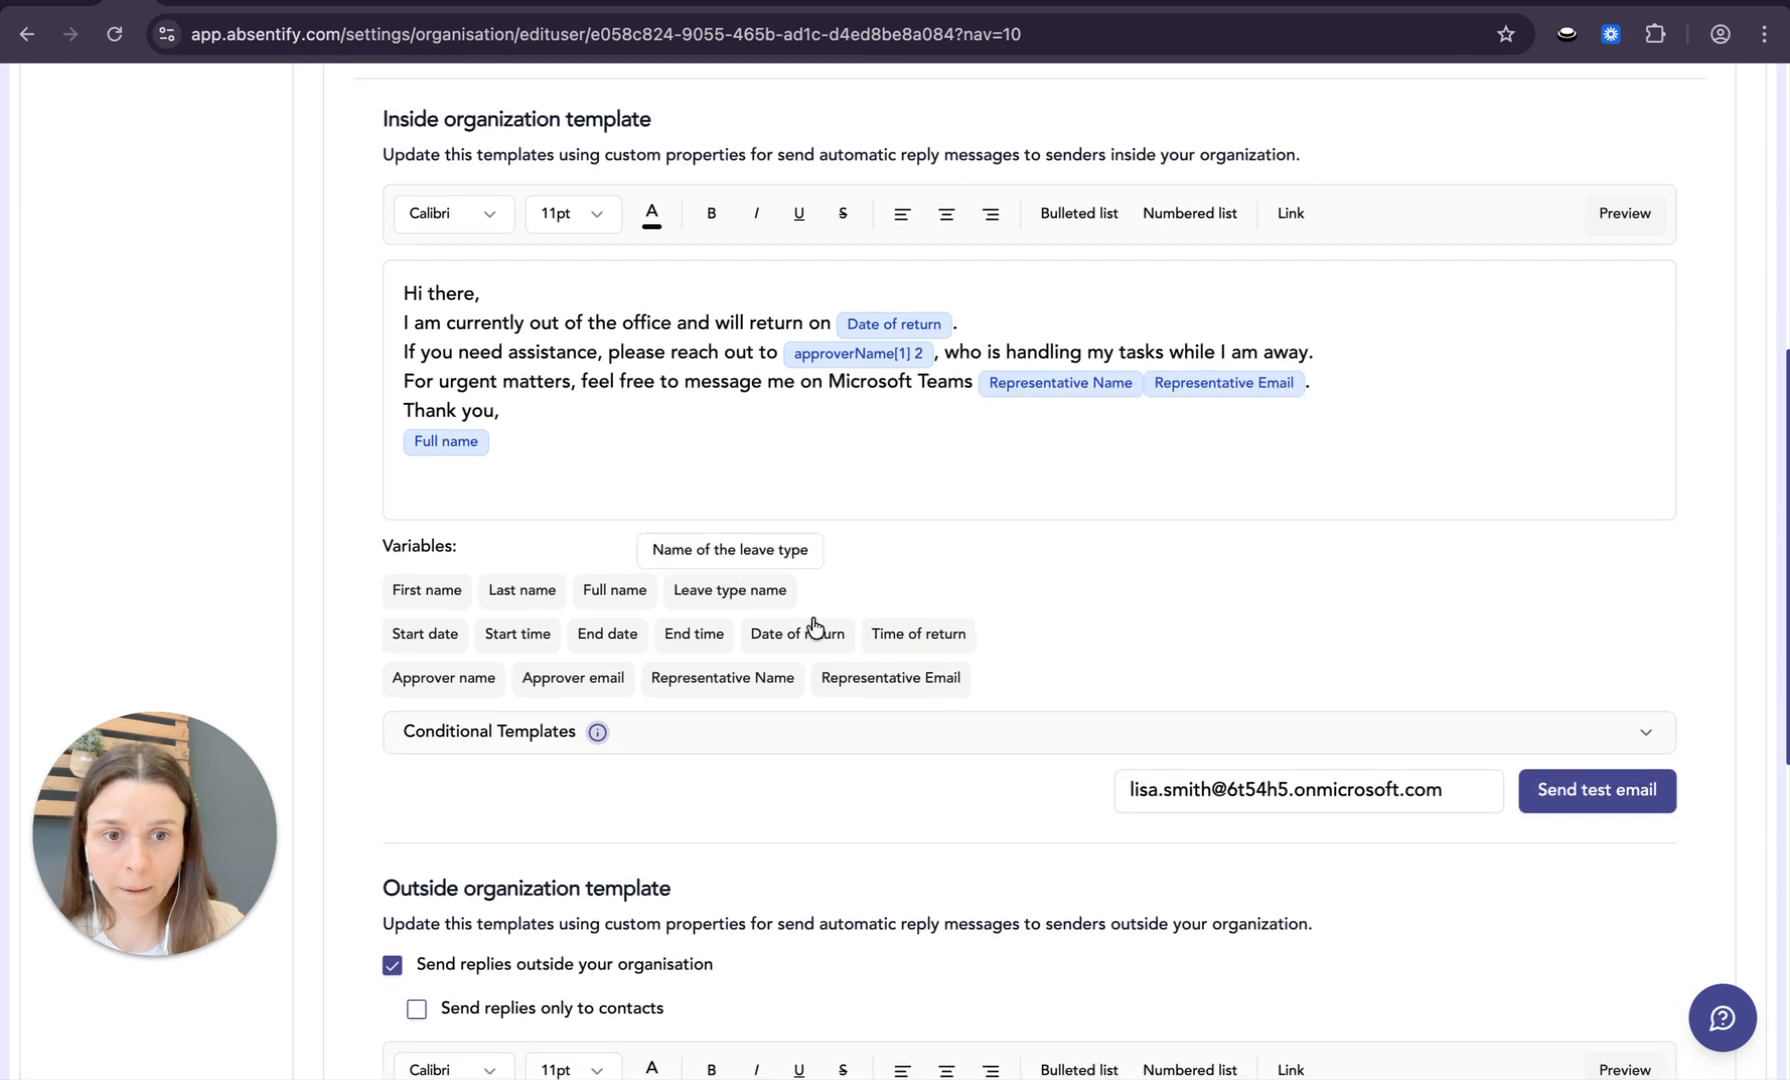
{"action": "left_click", "coordinate": [1638, 738]}
{"action": "scroll", "coordinate": [1550, 730], "scroll_direction": "down", "scroll_amount": 1}
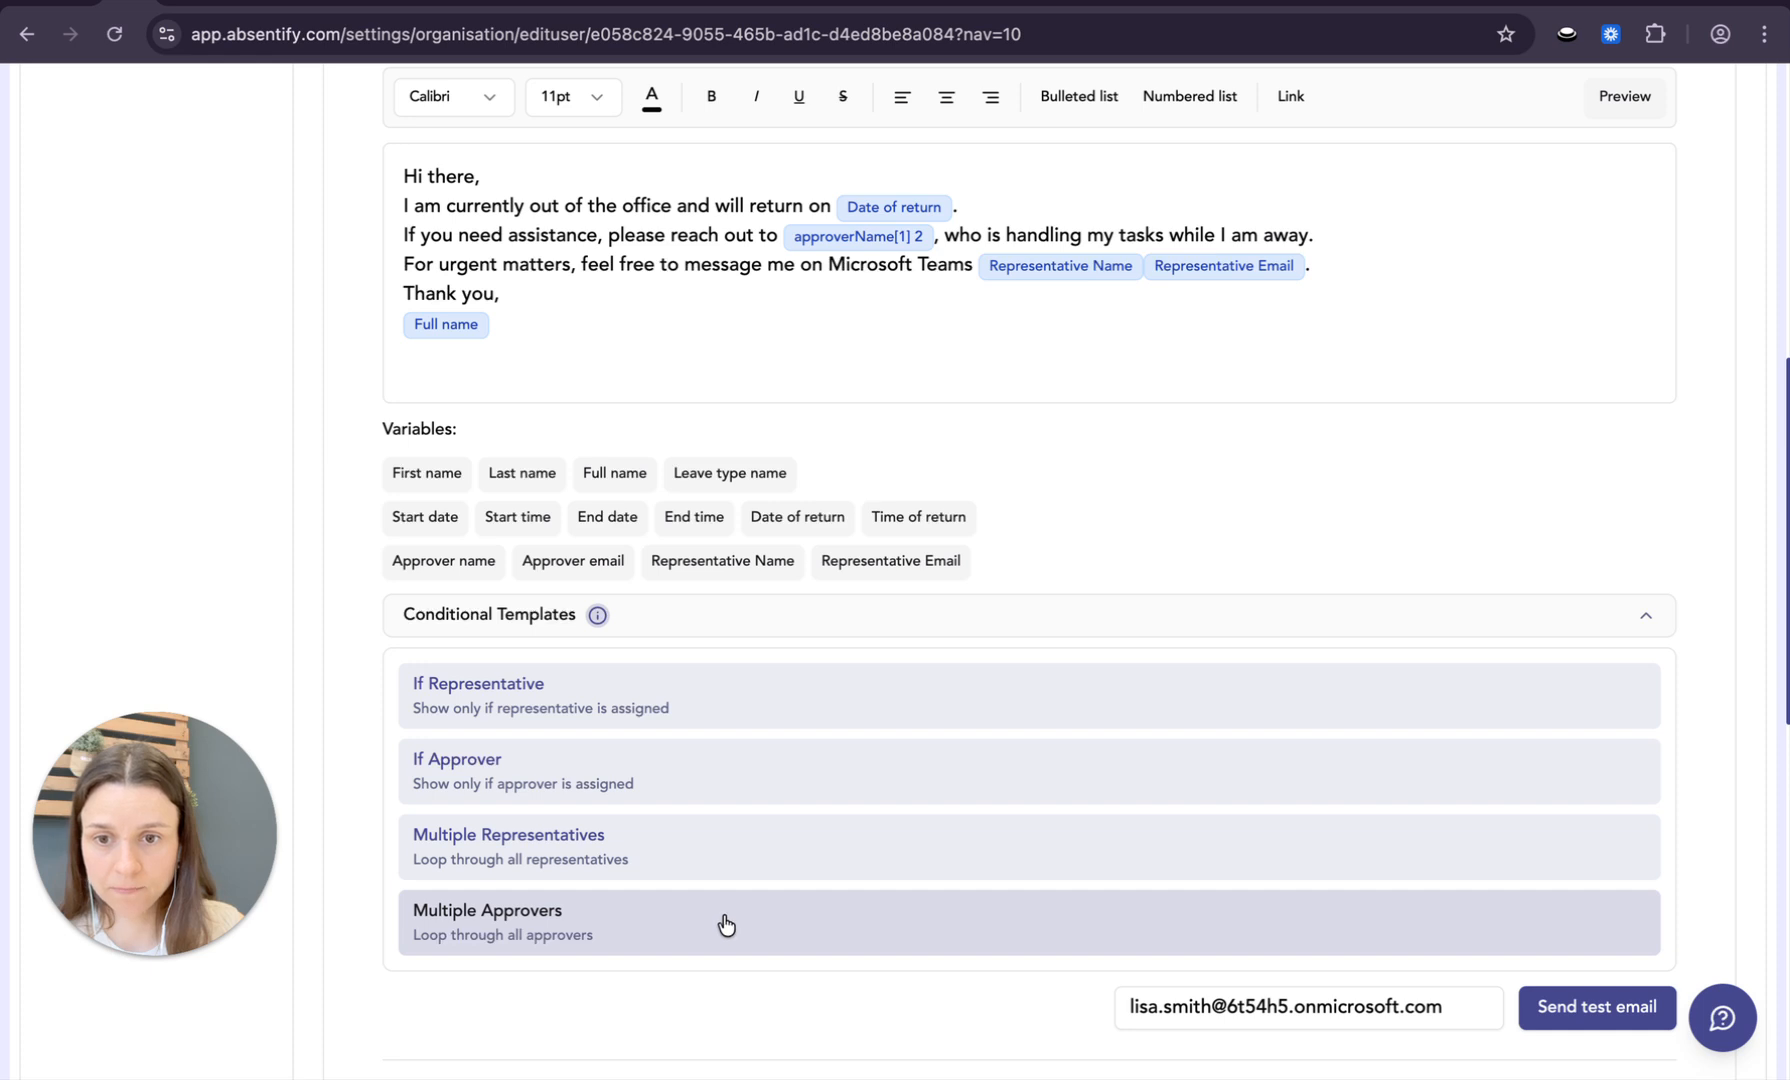
{"action": "left_click", "coordinate": [1641, 622]}
Compare the inside and outside organization templates and review the outside template's reply options and message text.
{"action": "scroll", "coordinate": [1010, 688], "scroll_direction": "up", "scroll_amount": 5}
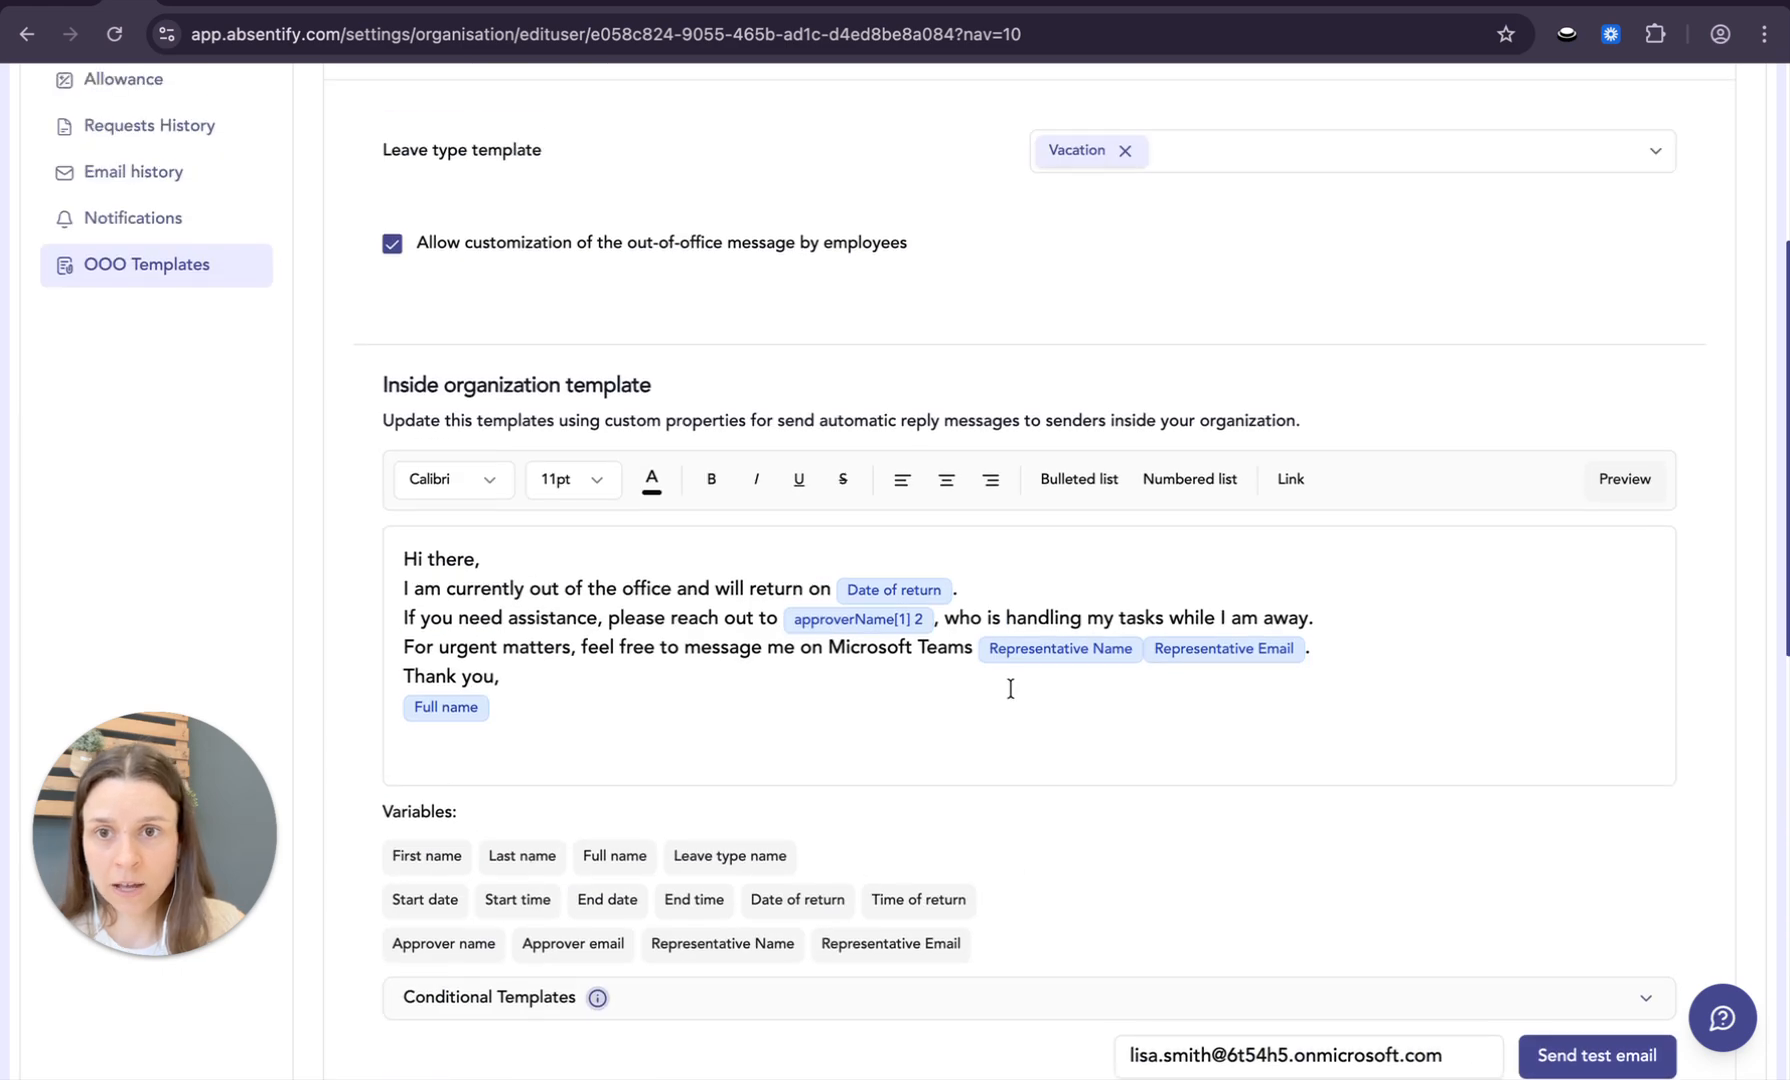
{"action": "left_click_drag", "start_coordinate": [381, 392], "coordinate": [713, 382]}
{"action": "scroll", "coordinate": [1166, 620], "scroll_direction": "down", "scroll_amount": 5}
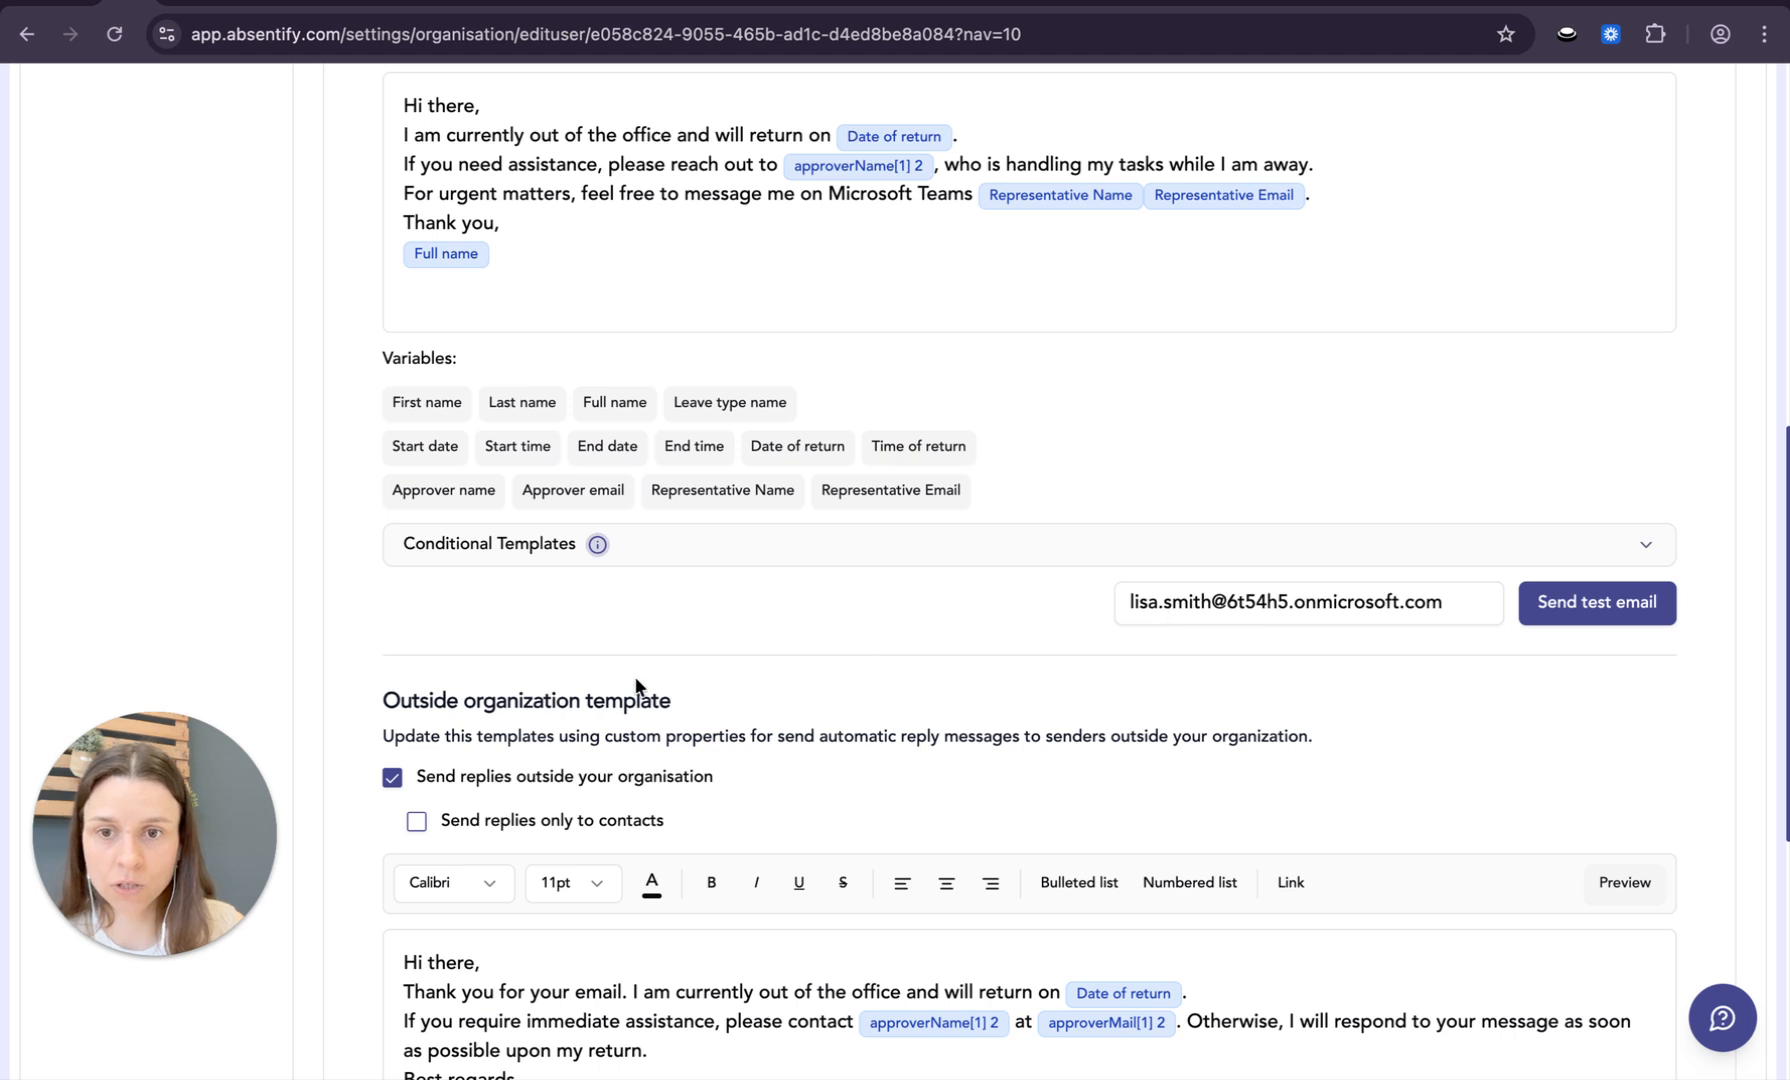
{"action": "left_click_drag", "start_coordinate": [677, 697], "coordinate": [376, 691]}
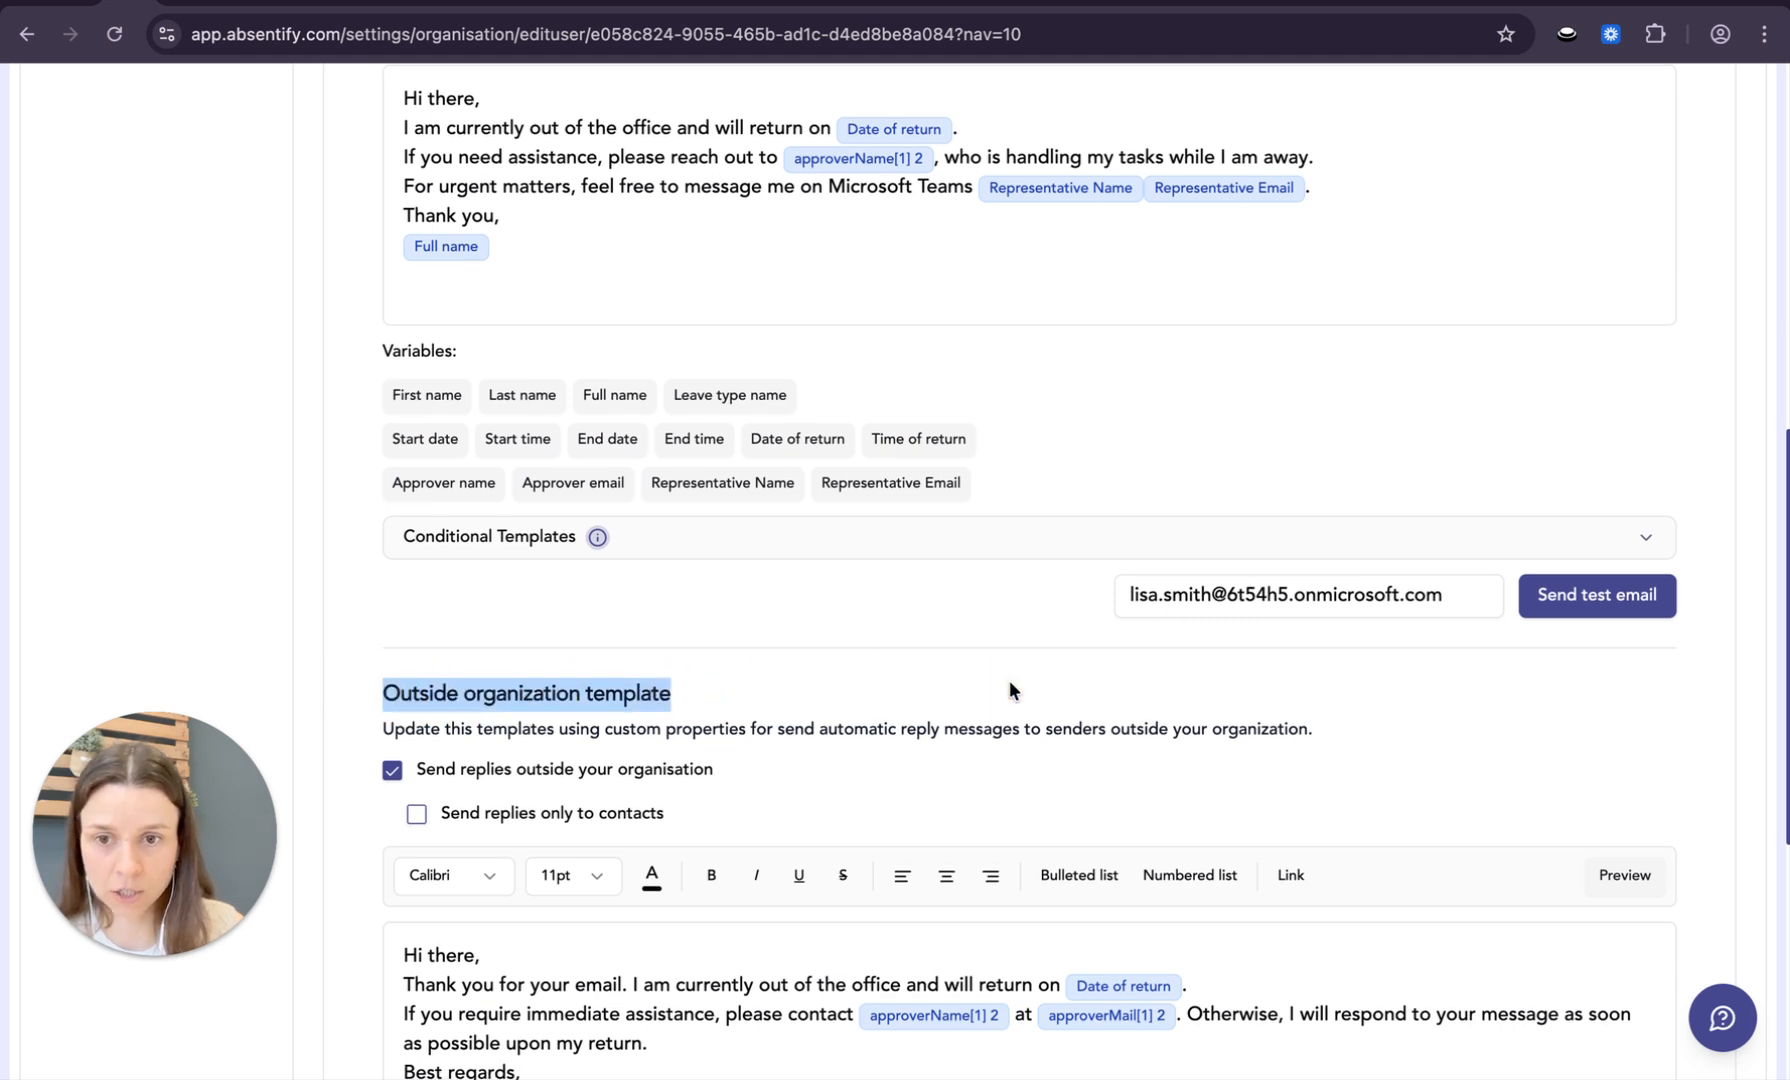
{"action": "scroll", "coordinate": [1008, 684], "scroll_direction": "down", "scroll_amount": 3}
{"action": "scroll", "coordinate": [1008, 680], "scroll_direction": "down", "scroll_amount": 2}
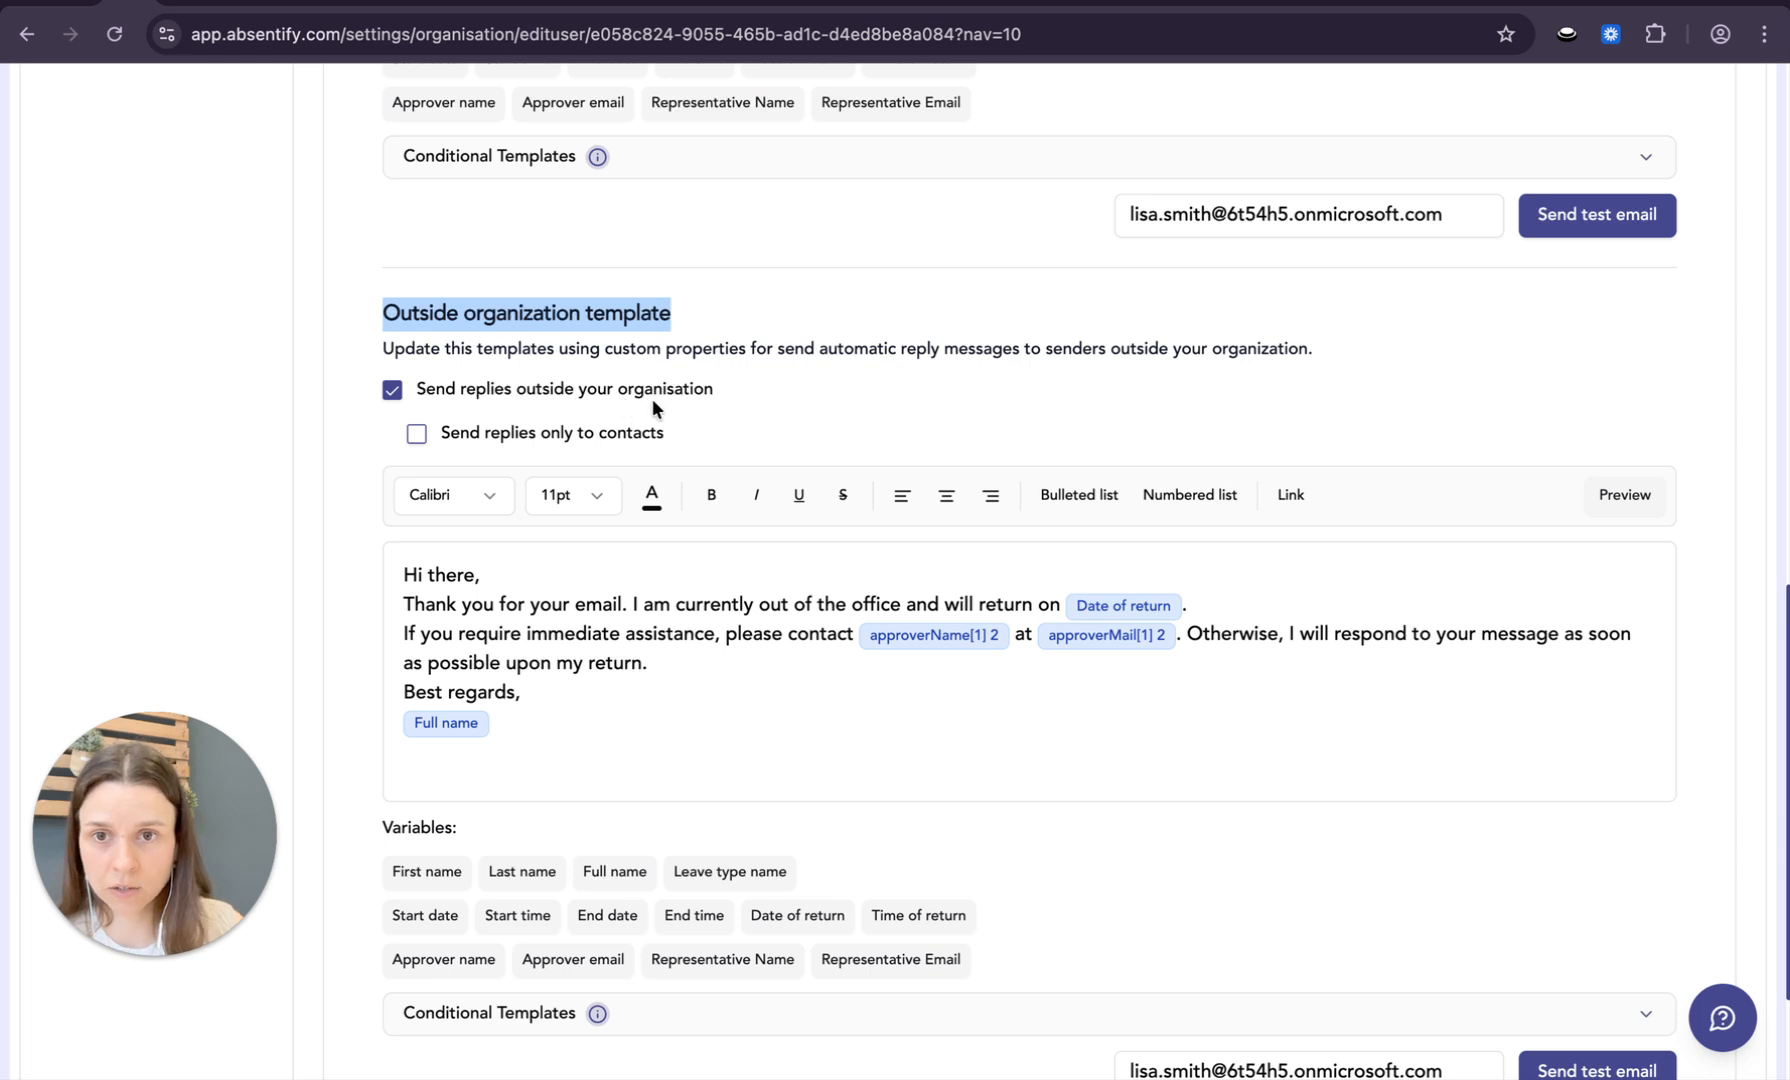
Restrict the outside organization template's replies to contacts only, and save the out-of-office templates.
{"action": "left_click", "coordinate": [418, 436]}
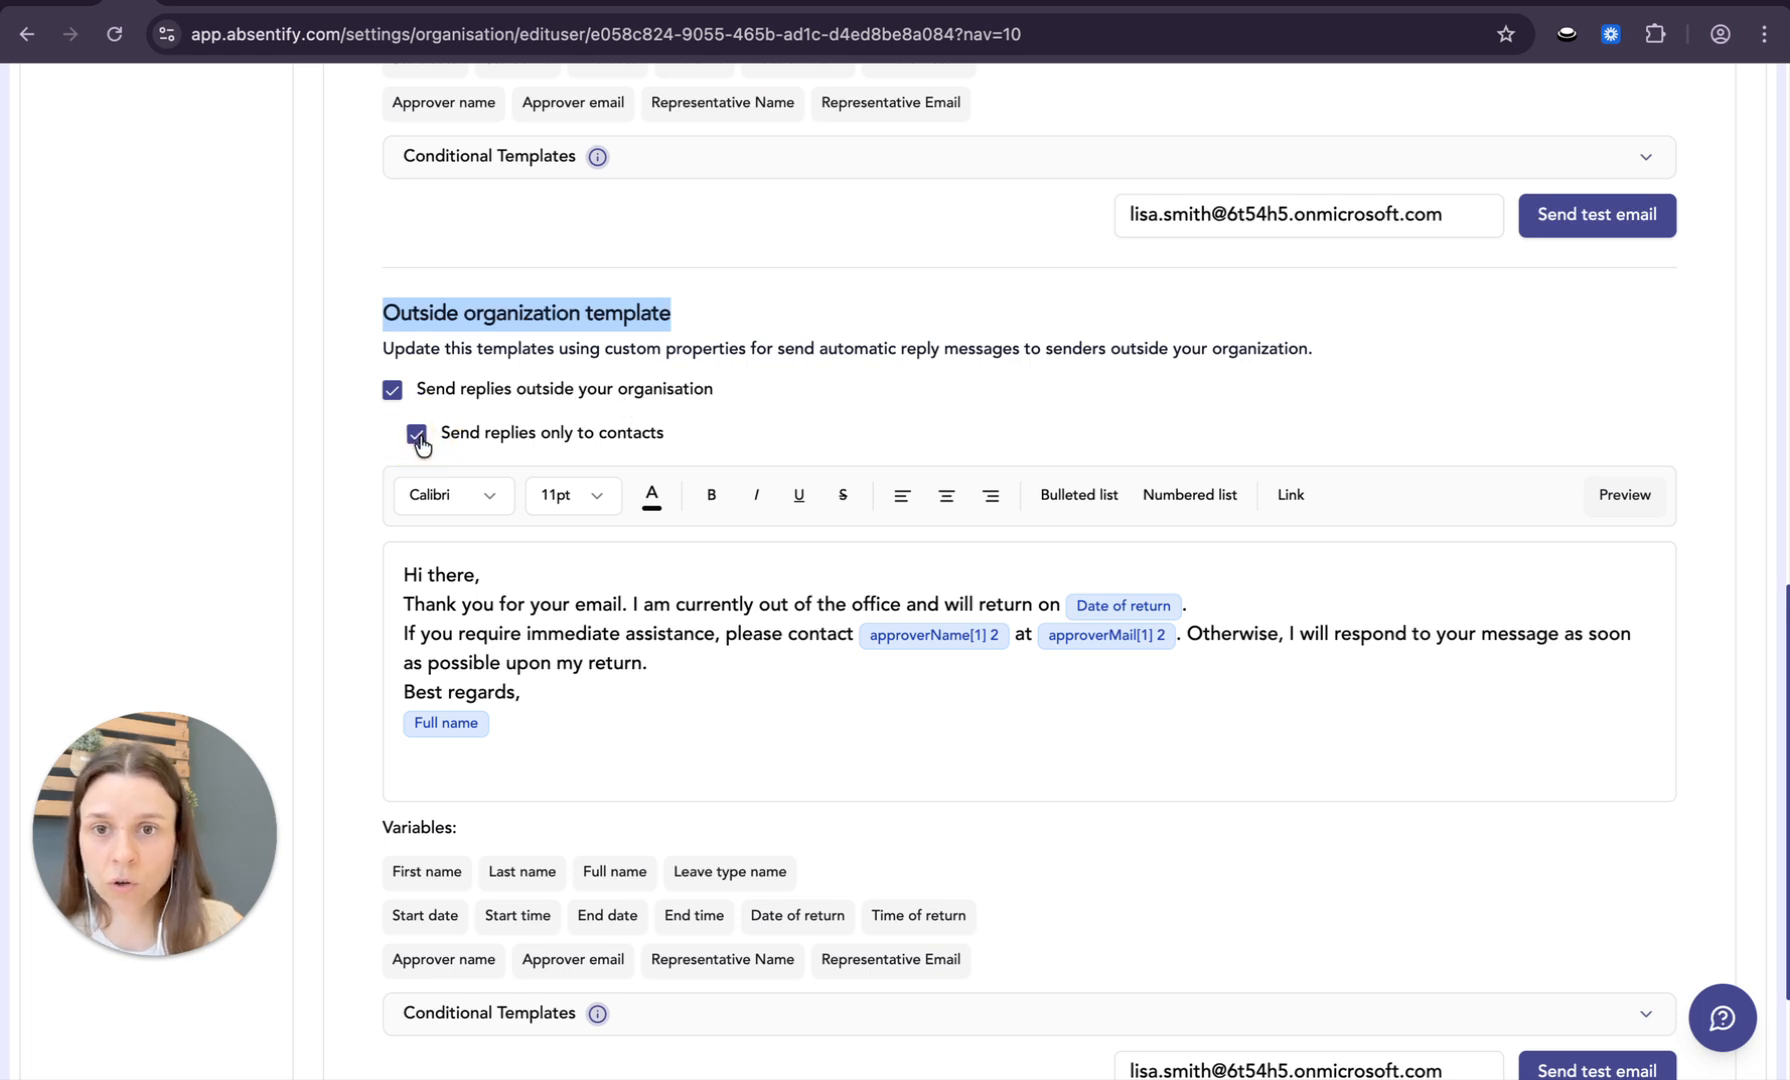
{"action": "left_click", "coordinate": [667, 434]}
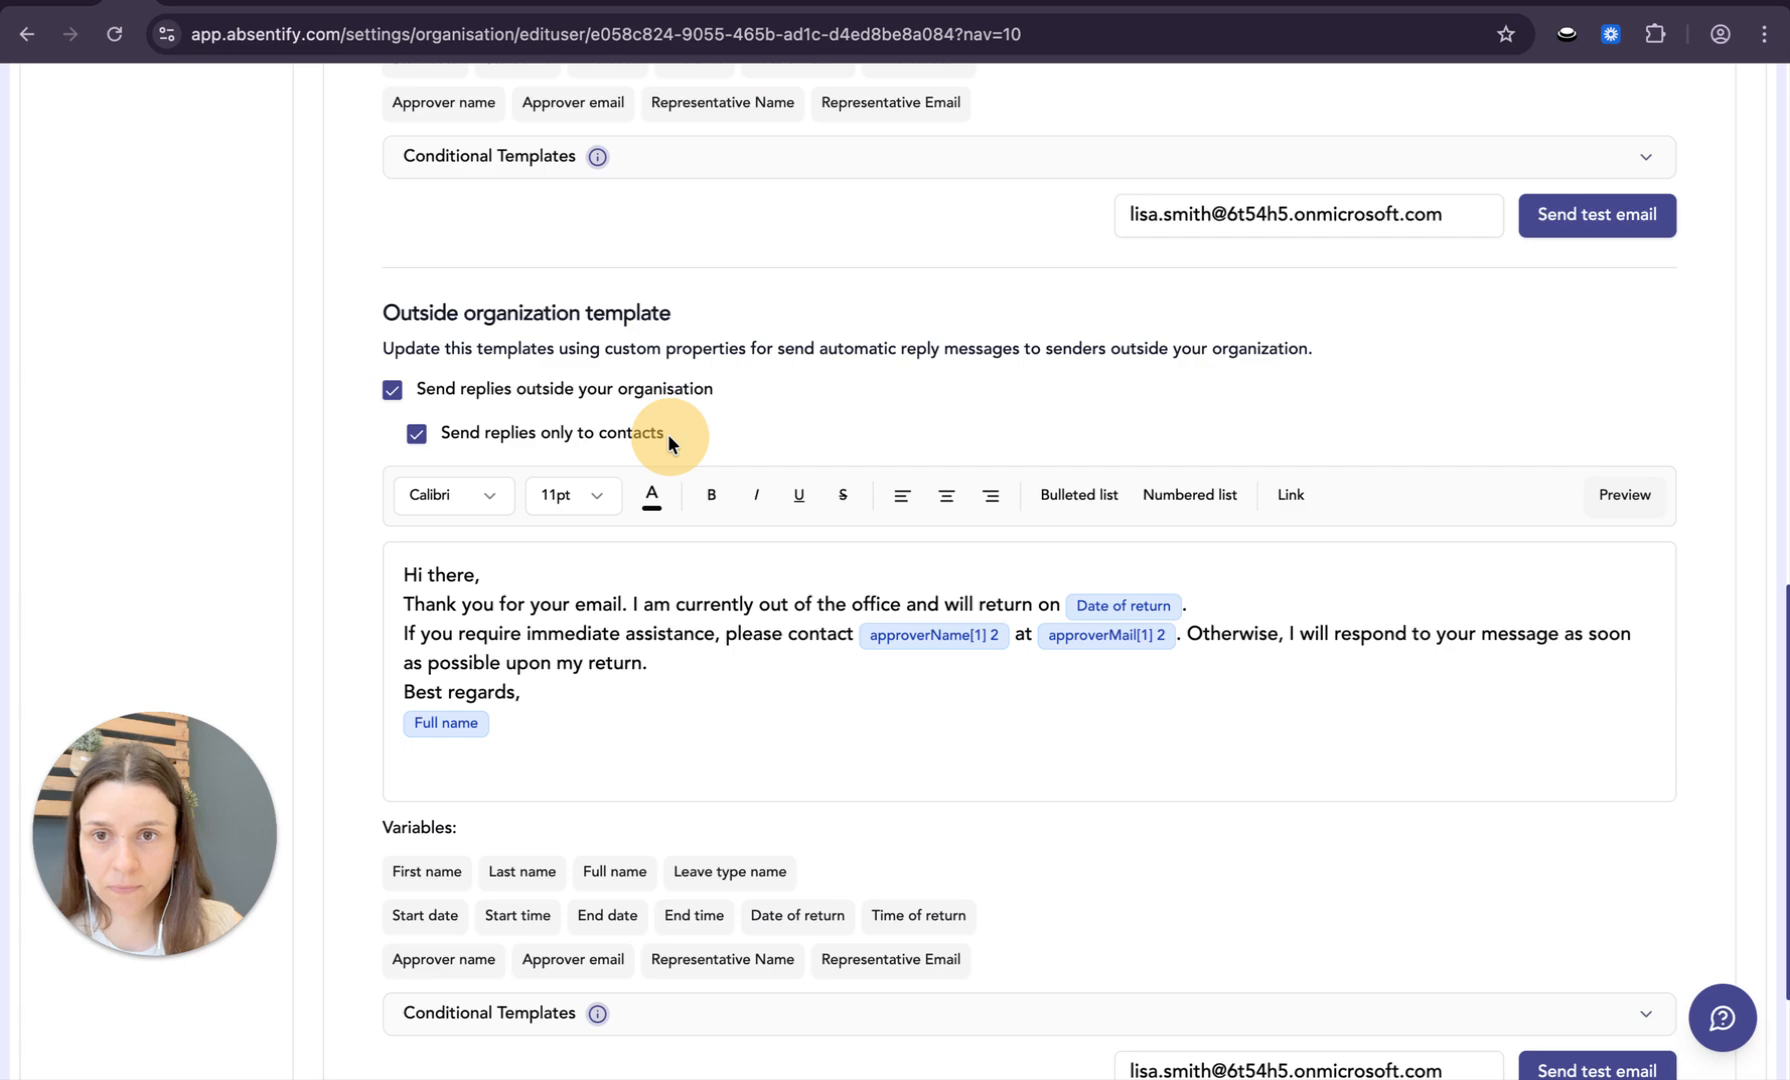
{"action": "scroll", "coordinate": [1162, 652], "scroll_direction": "down", "scroll_amount": 1}
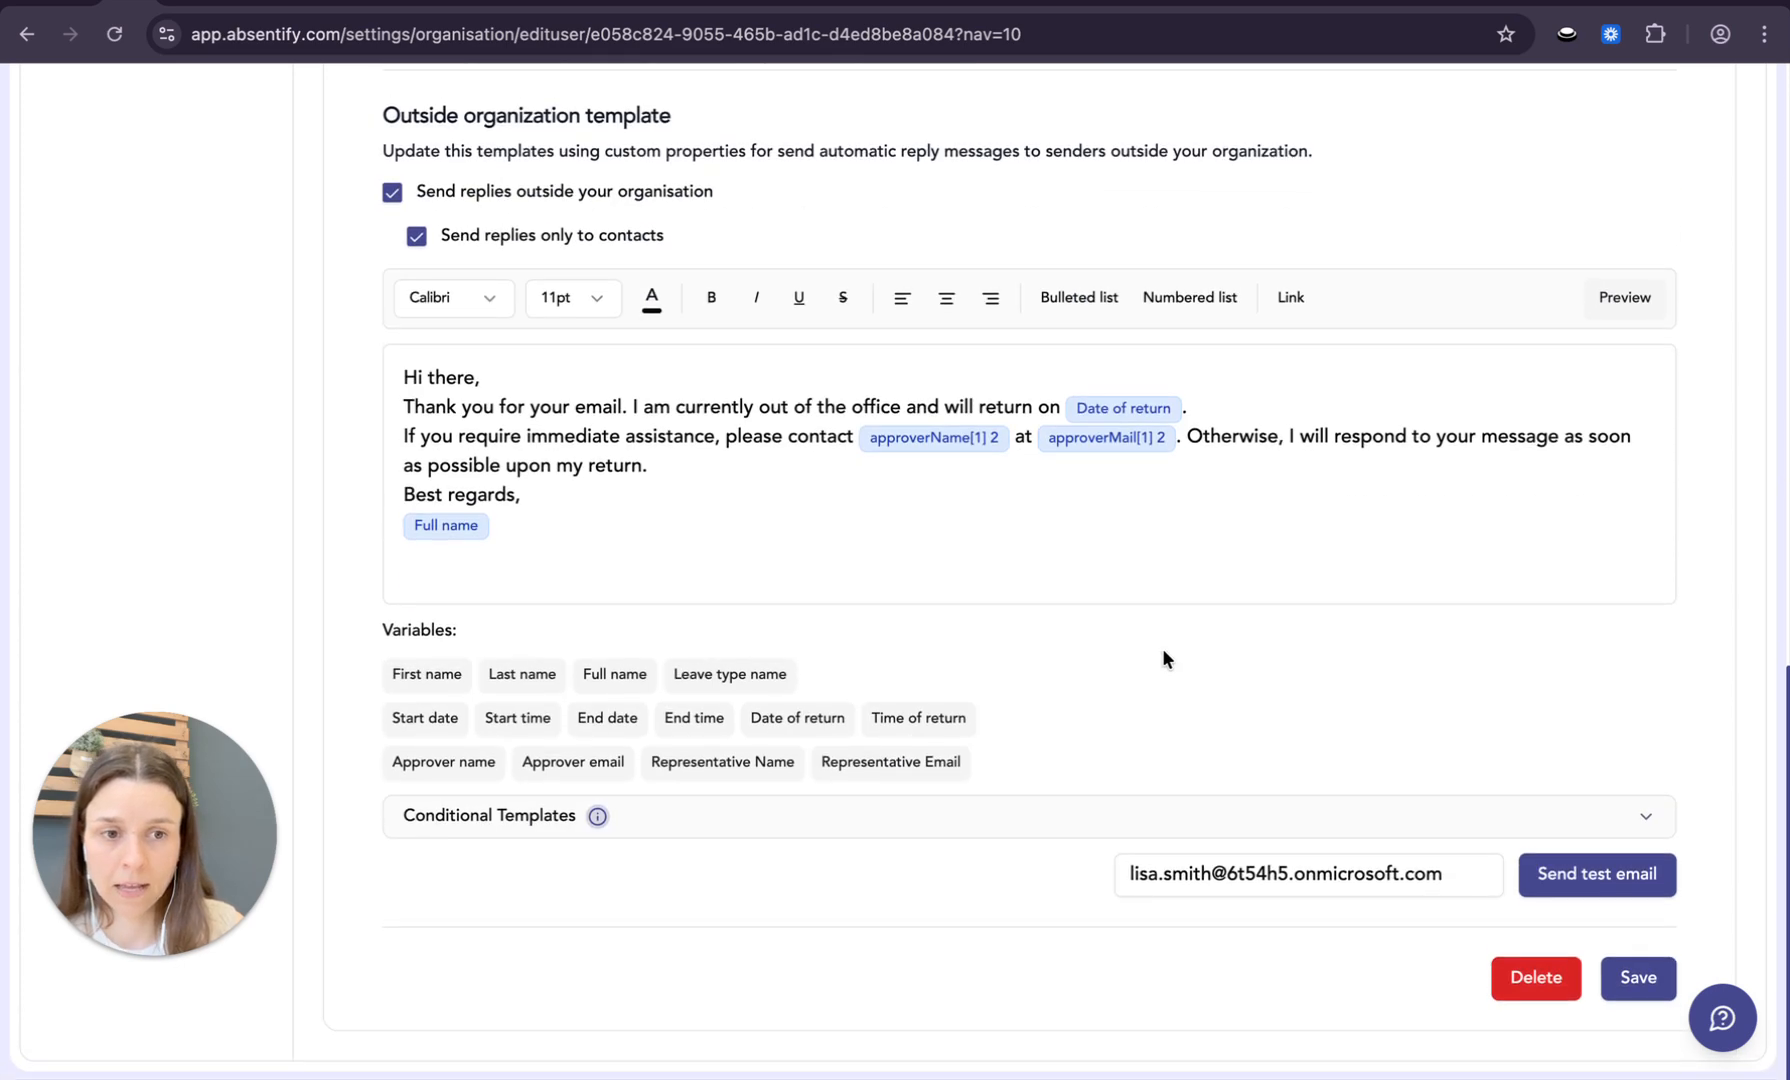
{"action": "scroll", "coordinate": [1162, 652], "scroll_direction": "up", "scroll_amount": 4}
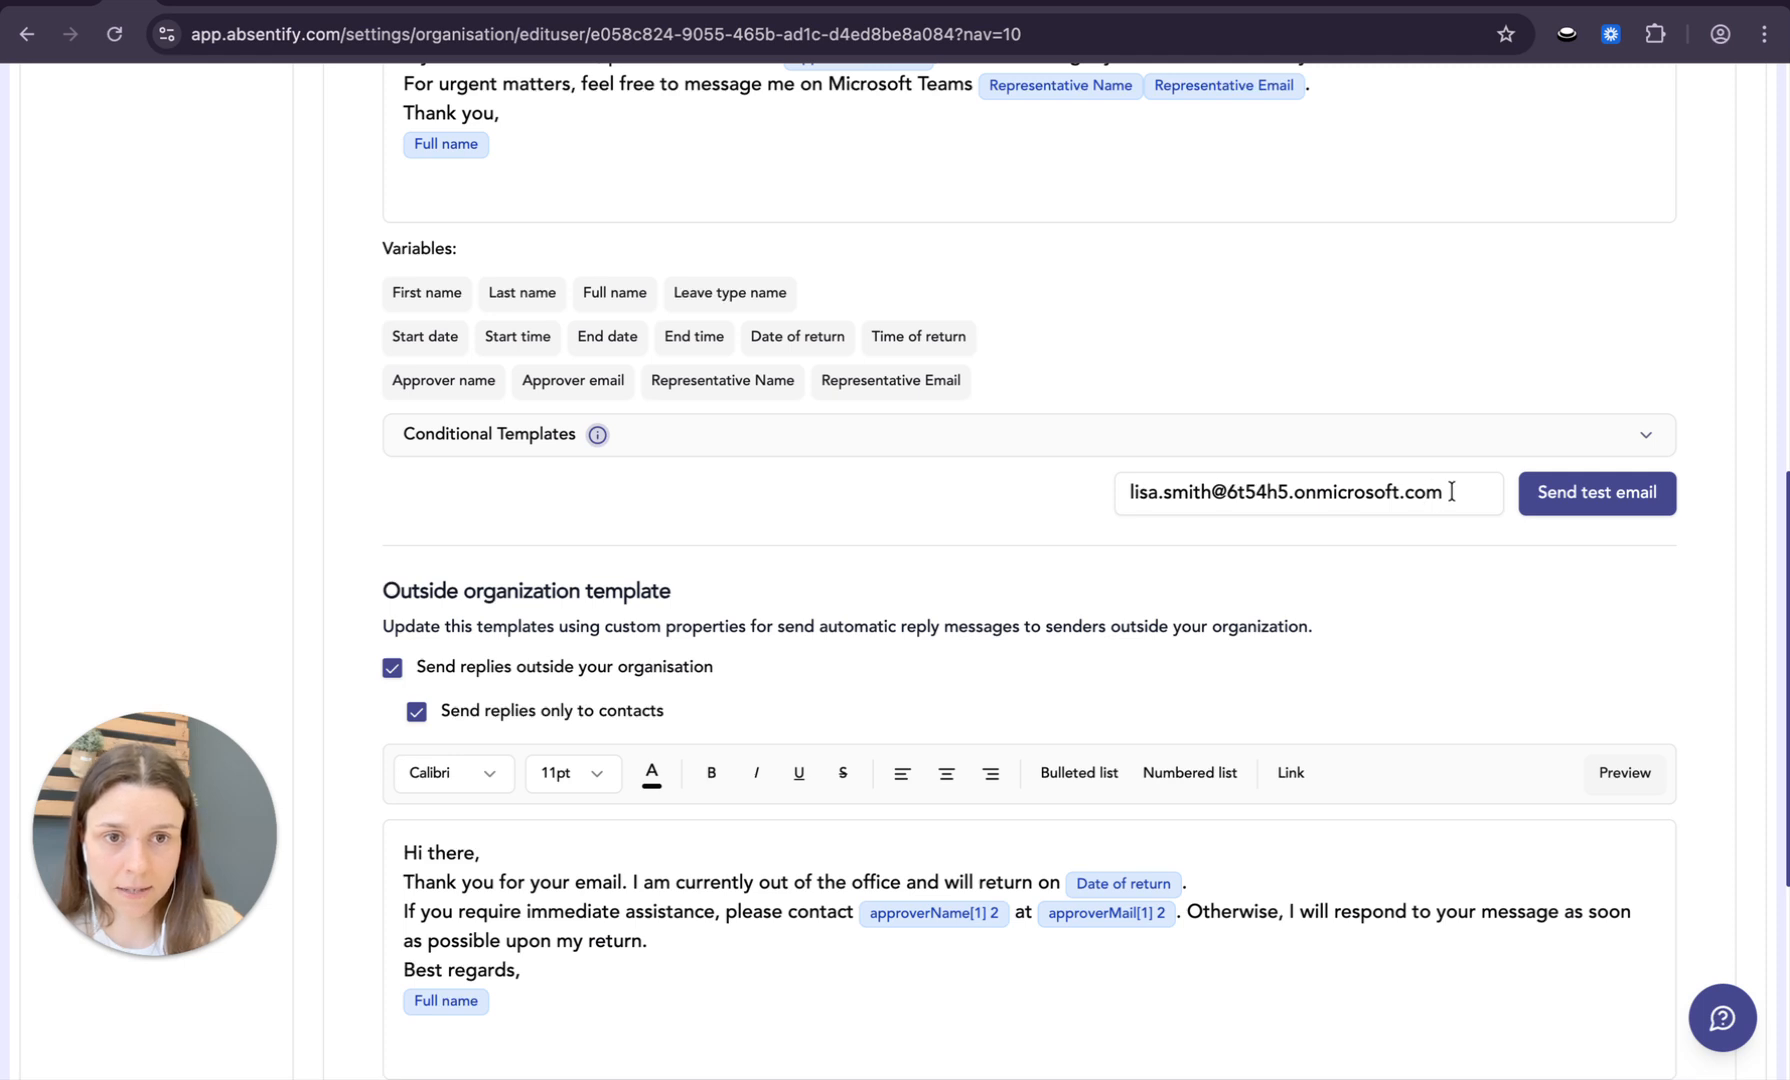
{"action": "left_click_drag", "start_coordinate": [1451, 492], "coordinate": [1120, 492]}
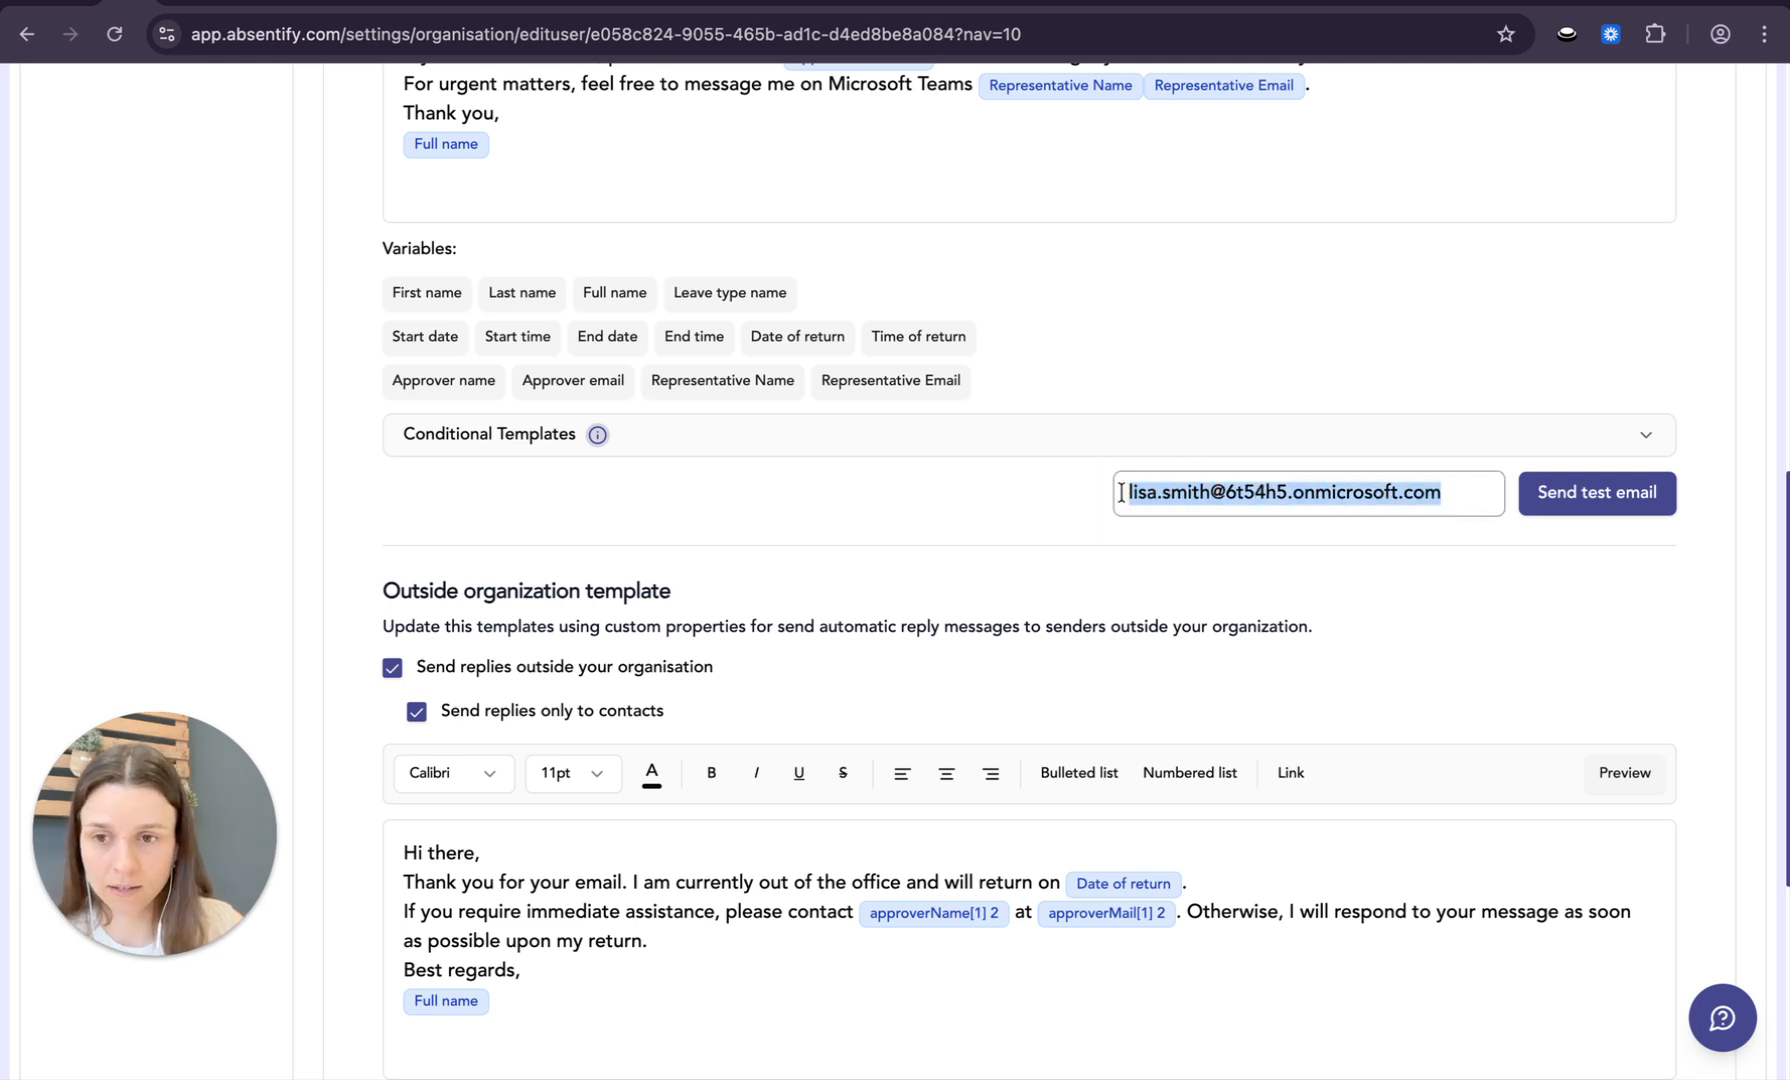
{"action": "scroll", "coordinate": [1508, 605], "scroll_direction": "down", "scroll_amount": 5}
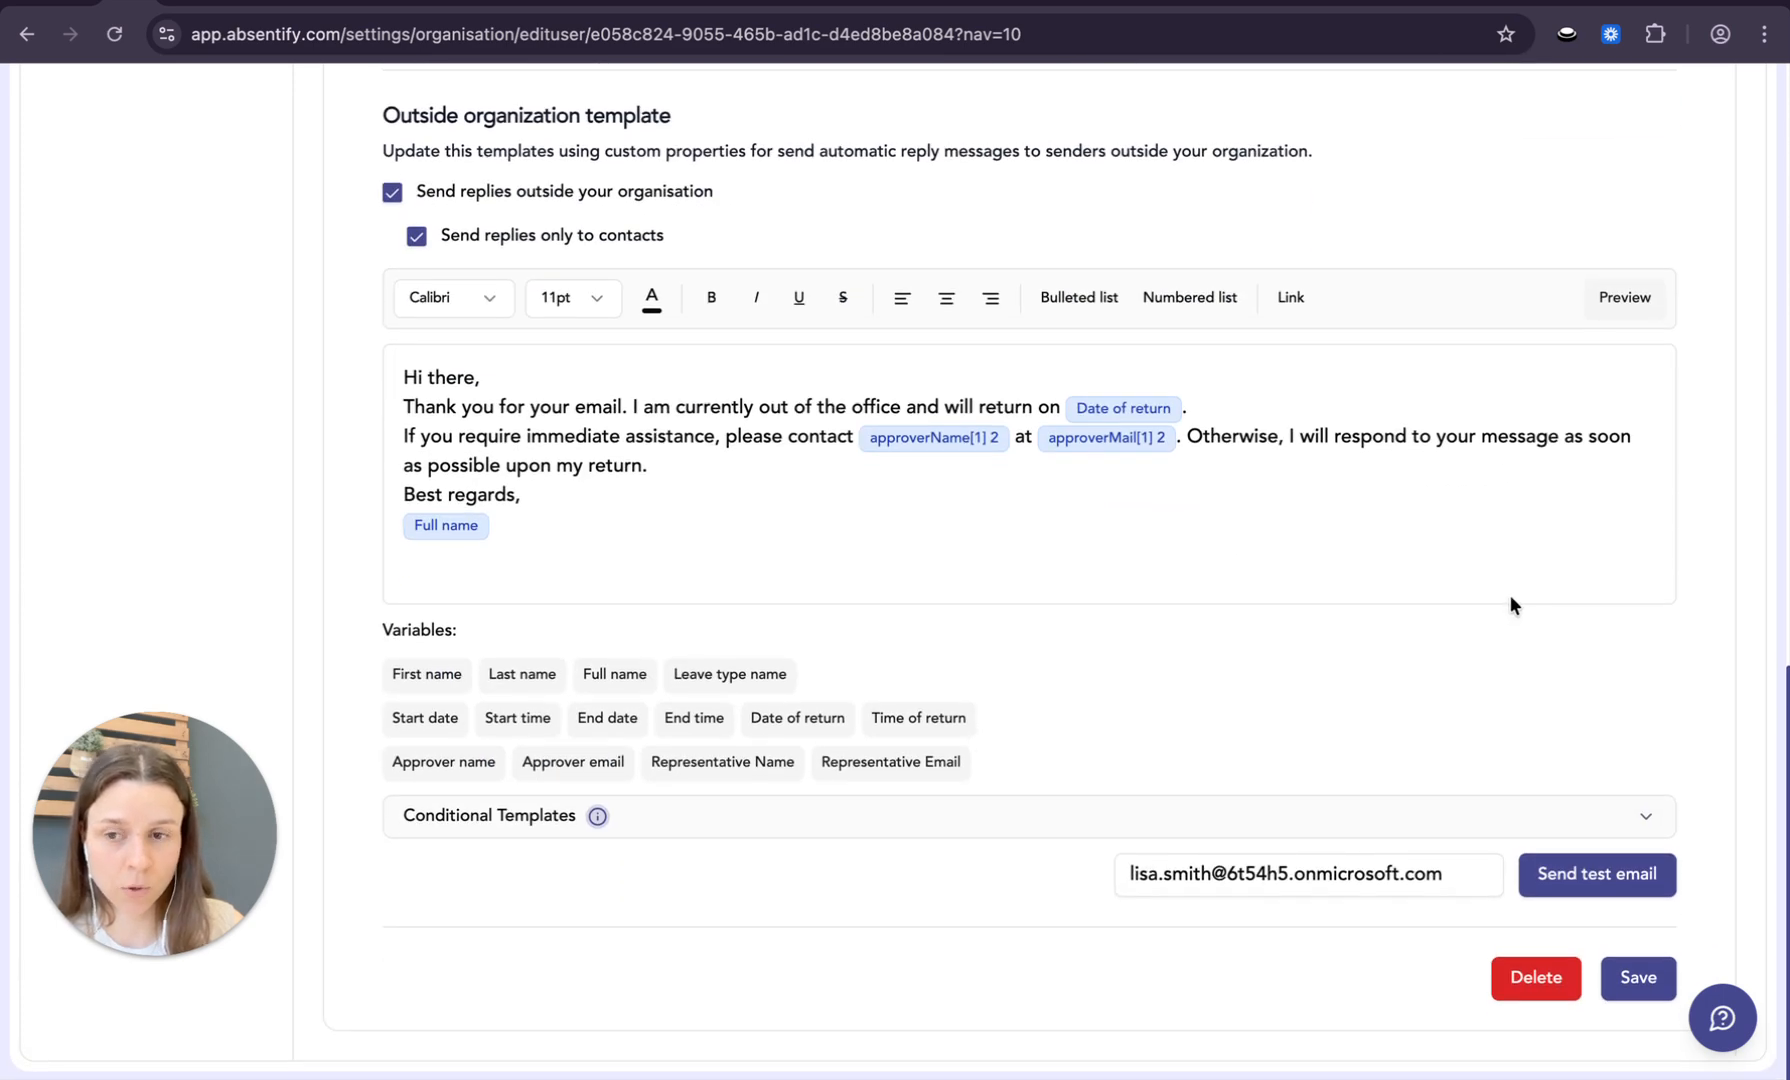
{"action": "left_click", "coordinate": [1637, 980]}
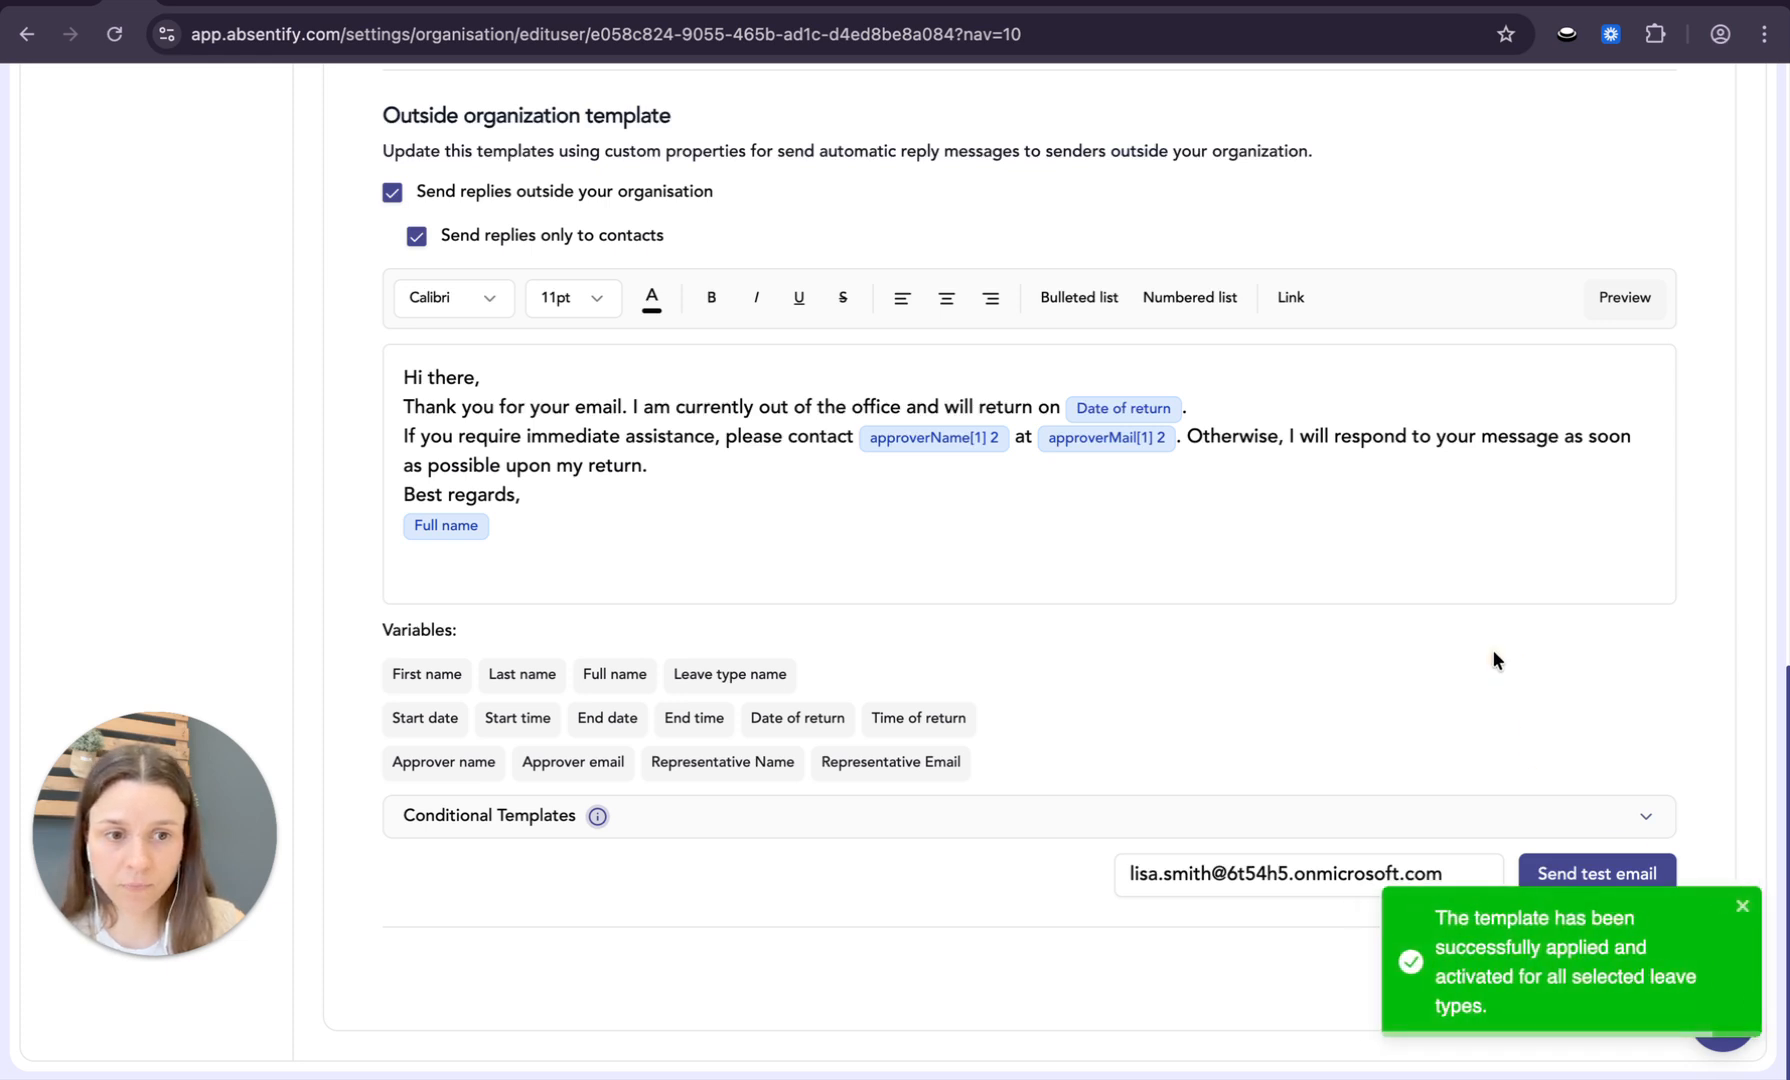
Go back to the leave type template selection and check its list of available leave types.
{"action": "scroll", "coordinate": [1494, 657], "scroll_direction": "up", "scroll_amount": 8}
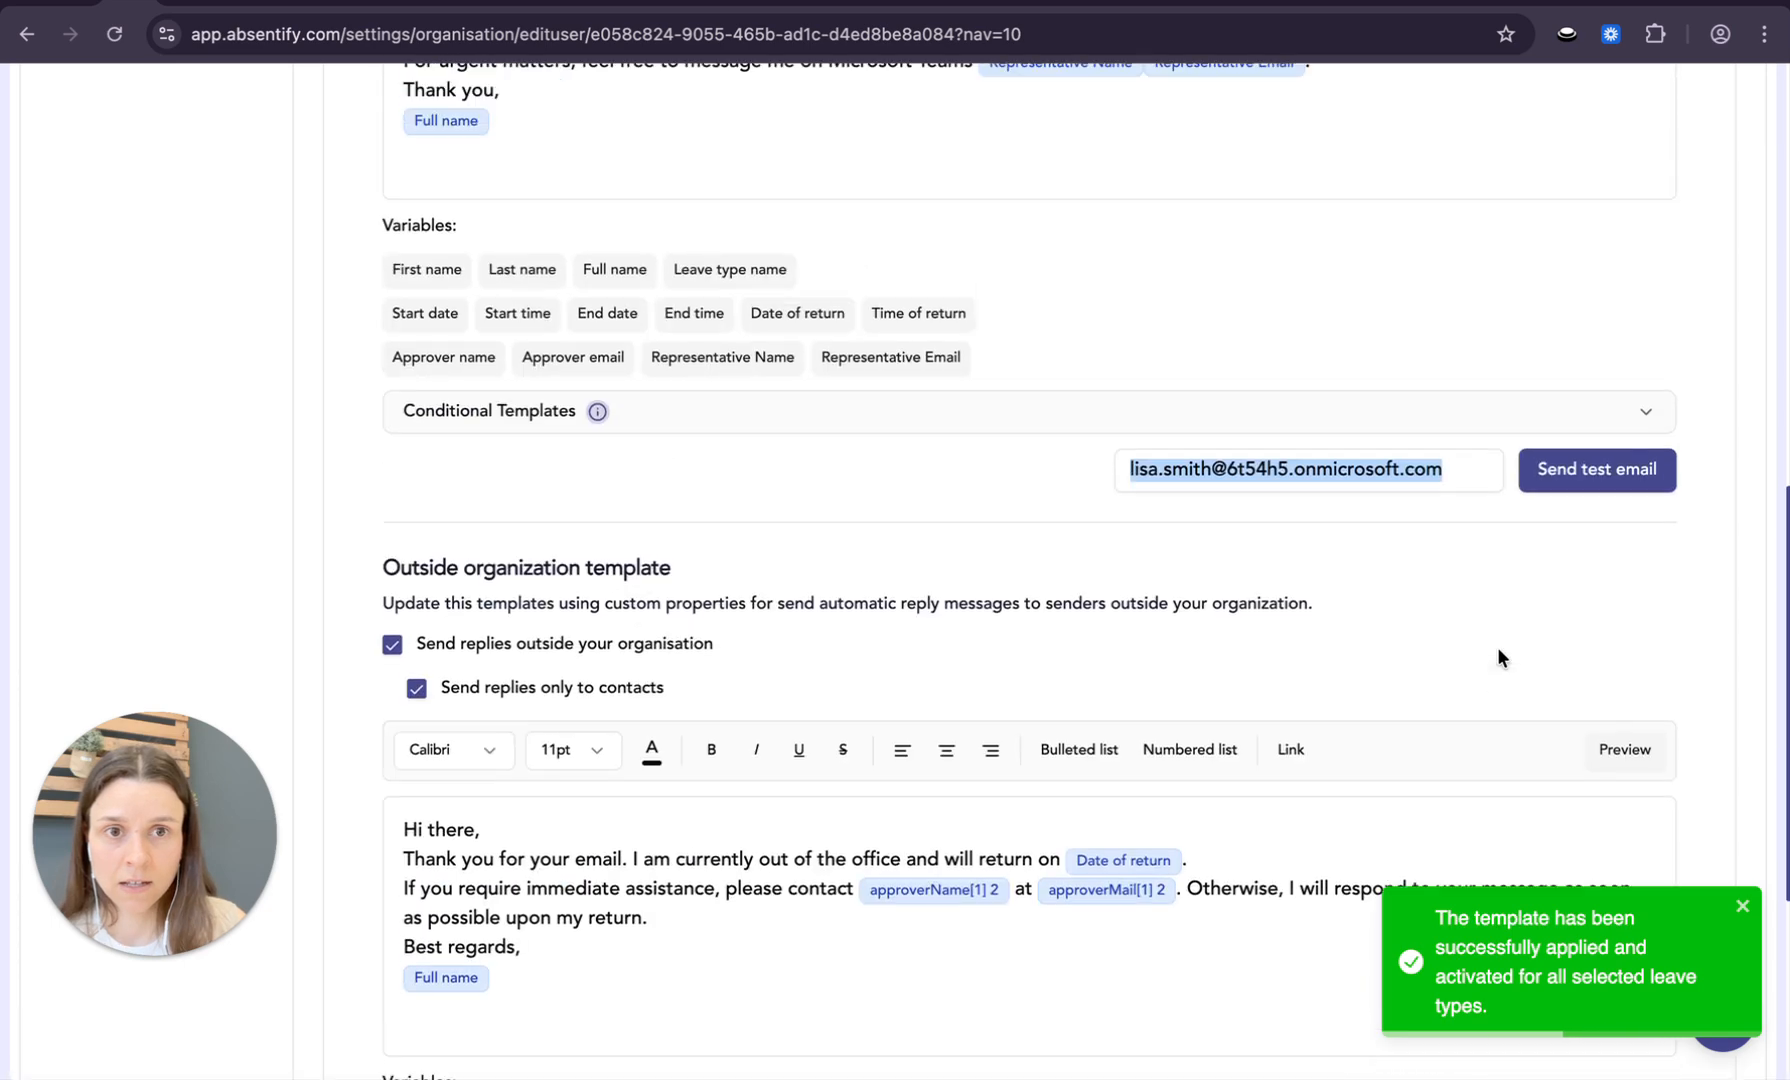
{"action": "scroll", "coordinate": [1496, 656], "scroll_direction": "up", "scroll_amount": 7}
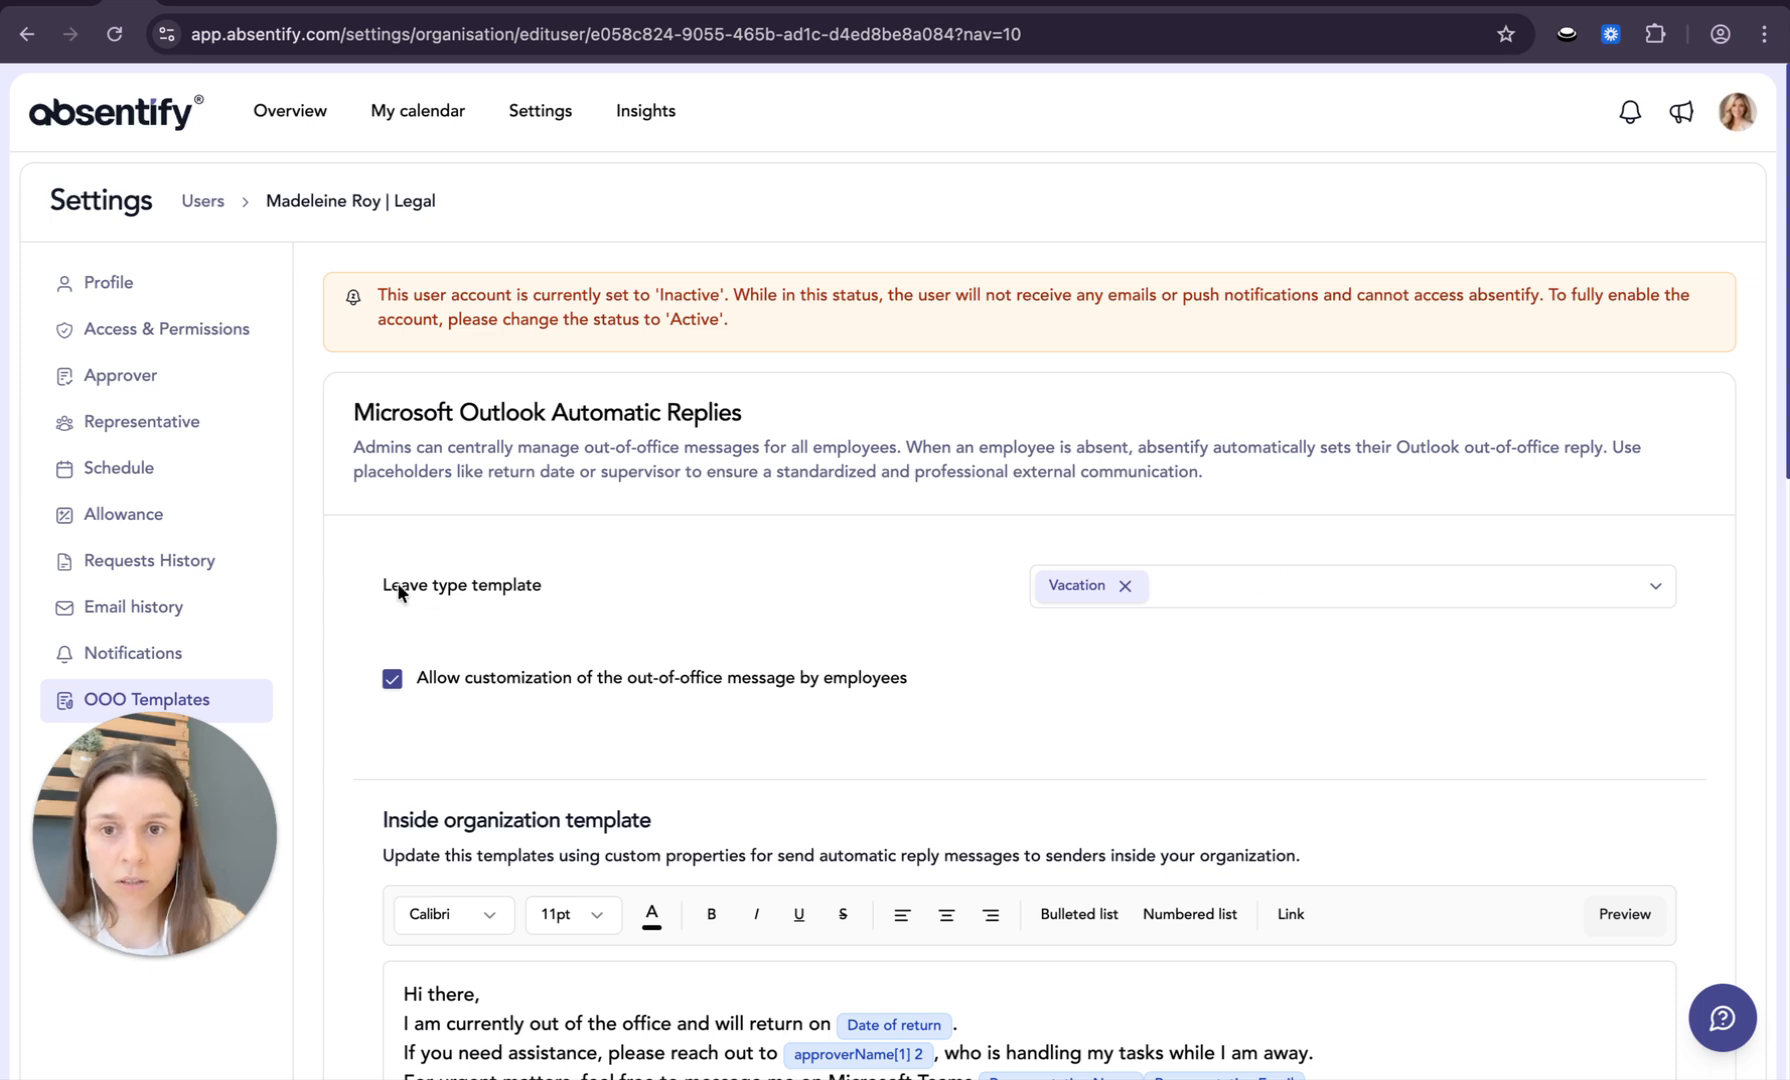
{"action": "left_click", "coordinate": [1260, 591]}
{"action": "left_click", "coordinate": [1260, 591]}
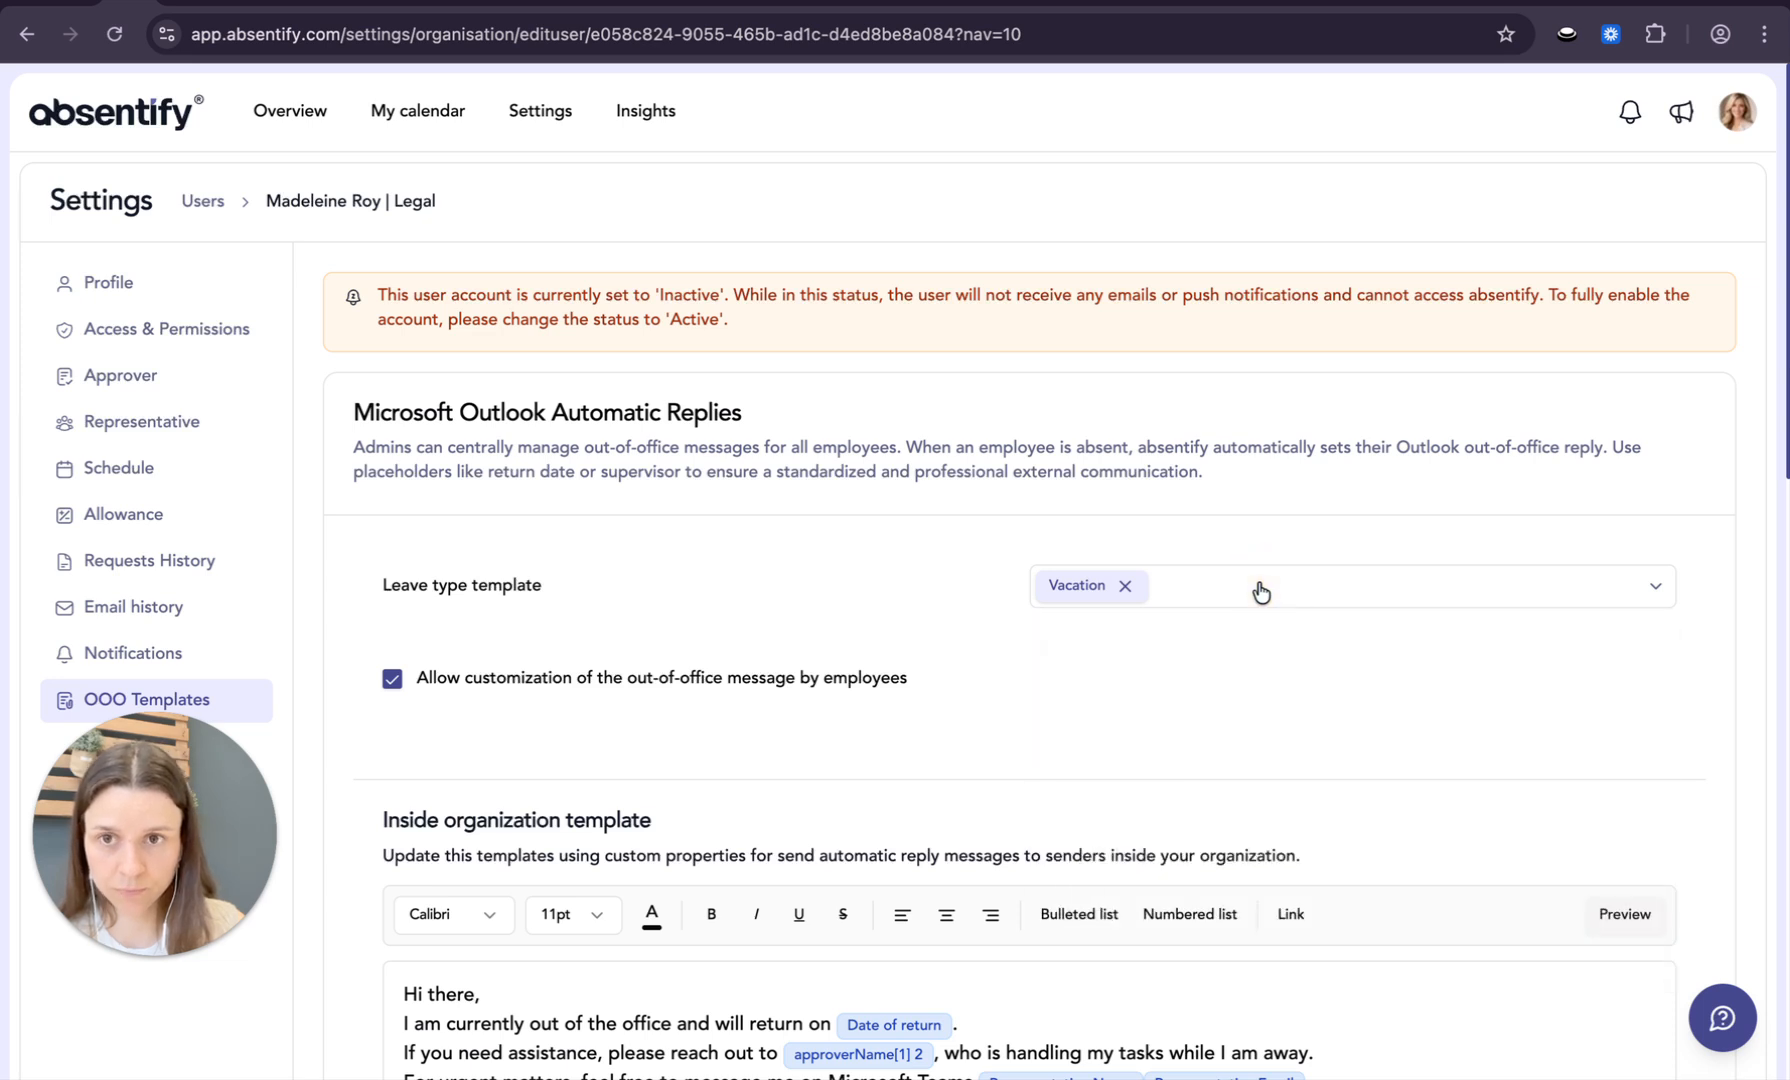
{"action": "left_click_drag", "start_coordinate": [200, 850], "coordinate": [1650, 900]}
{"action": "scroll", "coordinate": [418, 488], "scroll_direction": "up", "scroll_amount": 1}
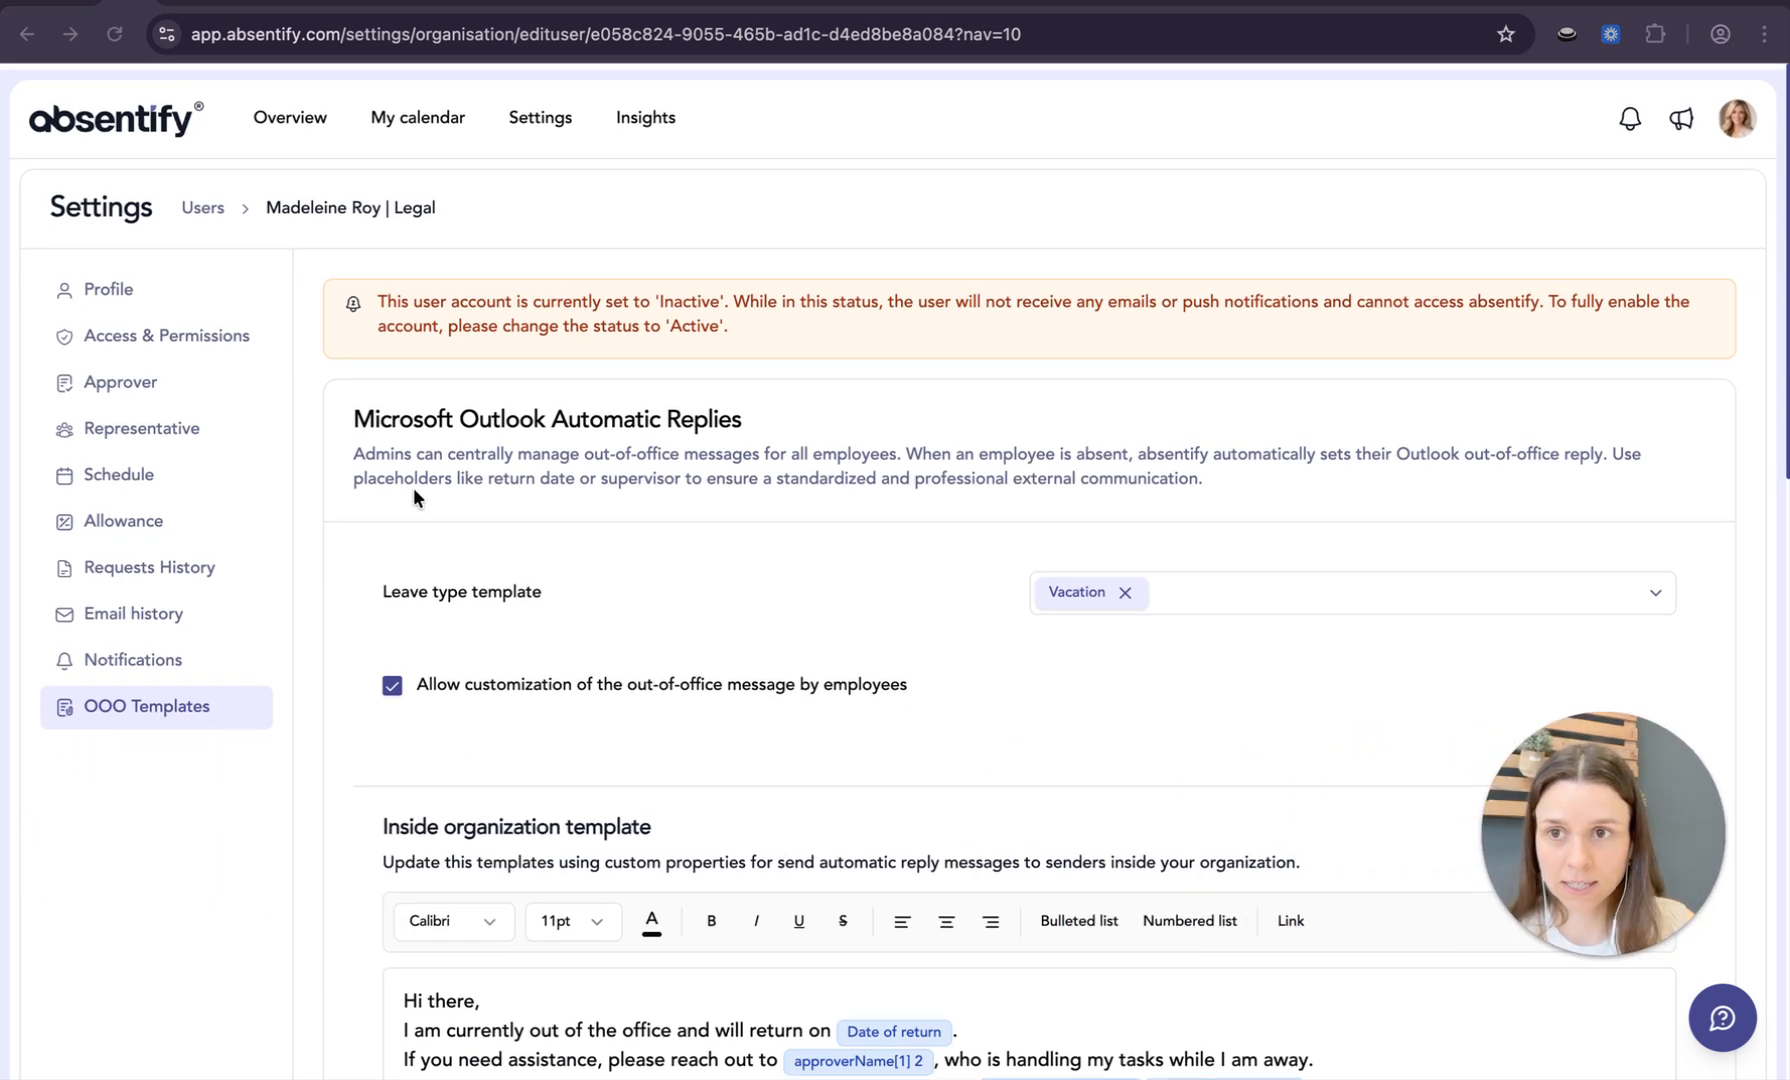
{"action": "scroll", "coordinate": [414, 487], "scroll_direction": "down", "scroll_amount": 1}
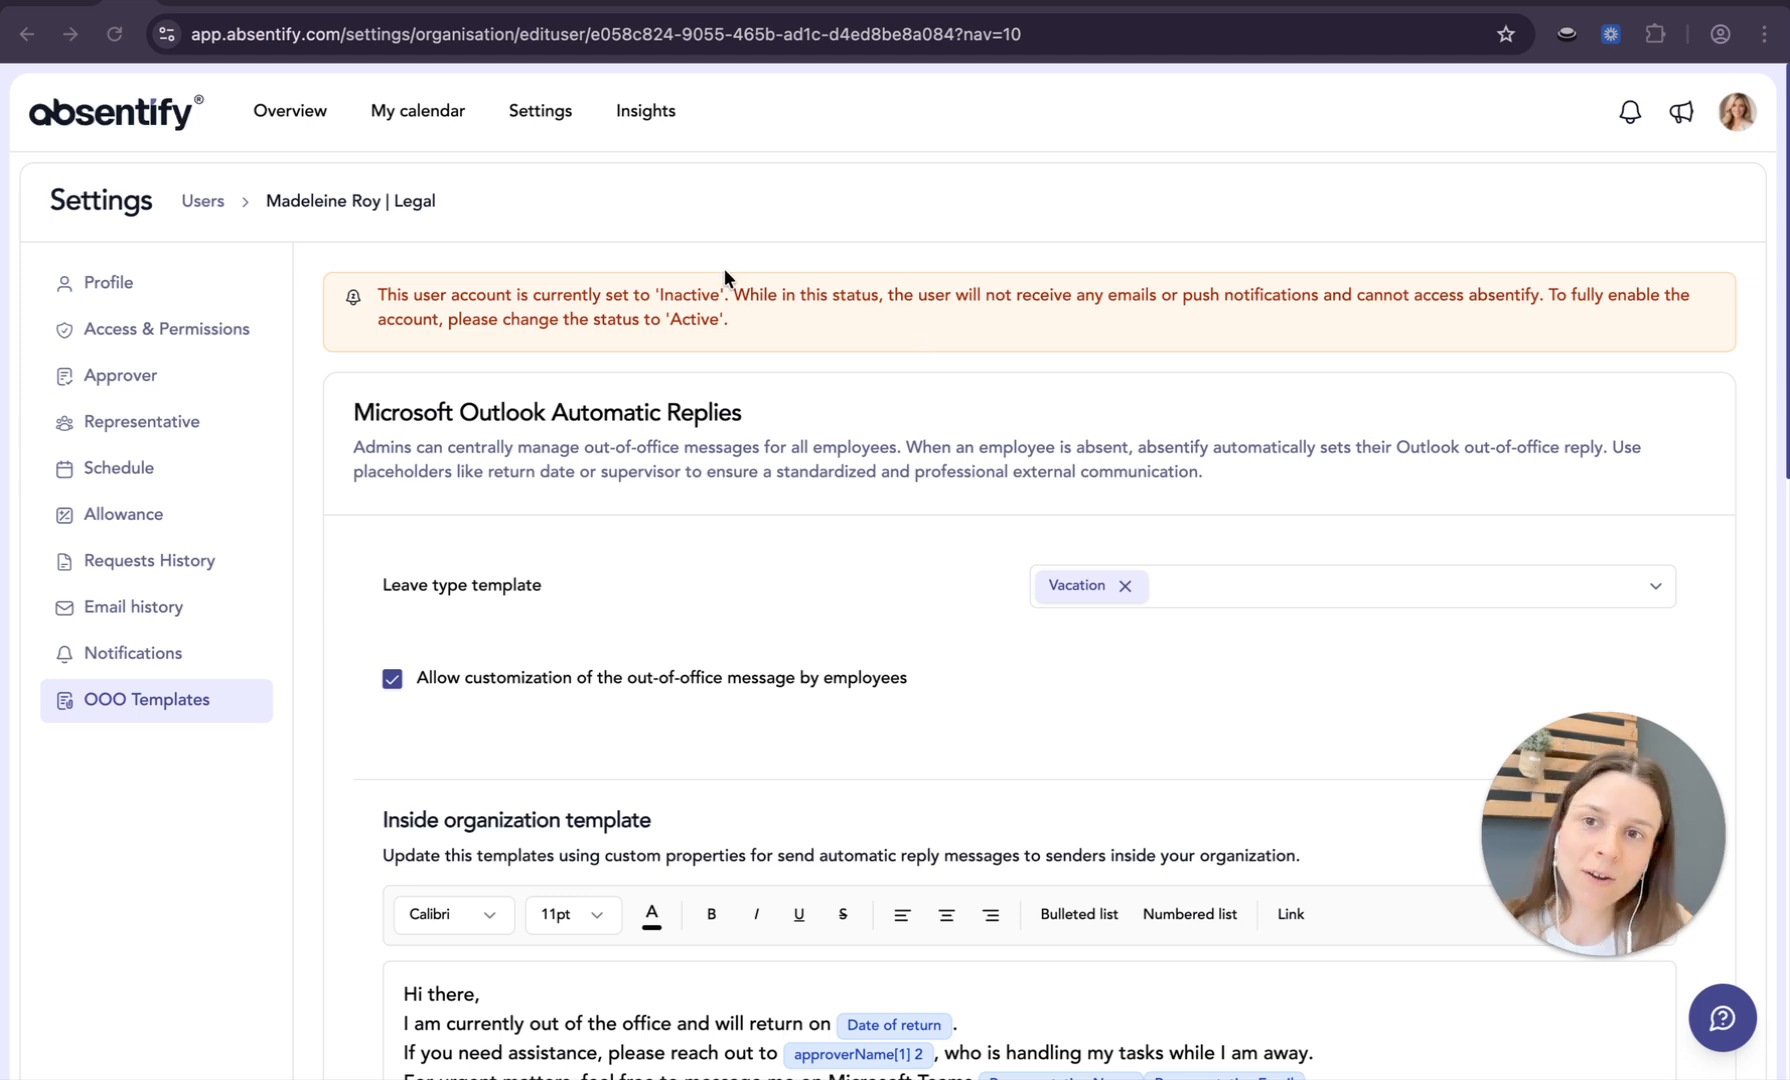
Return to the users list and activate the account of the inactive employee in the Legal department.
{"action": "left_click", "coordinate": [192, 200]}
{"action": "scroll", "coordinate": [369, 731], "scroll_direction": "down", "scroll_amount": 3}
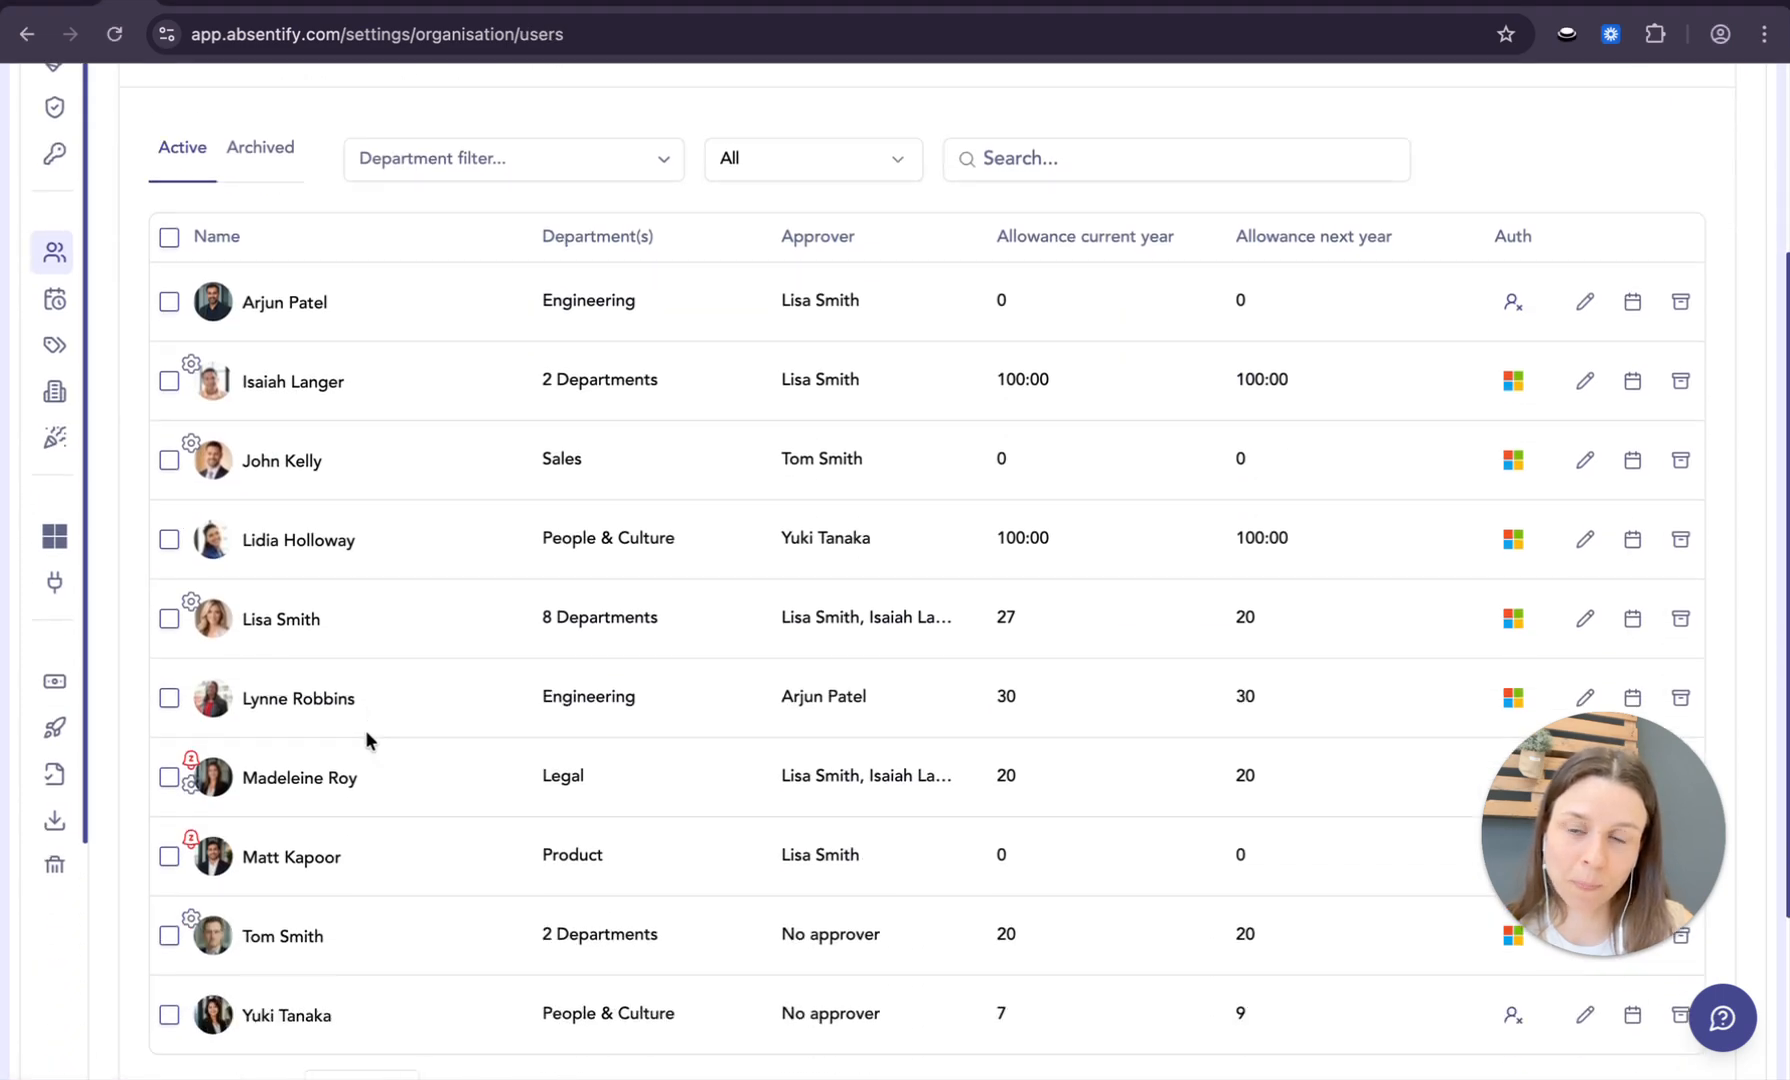
{"action": "left_click", "coordinate": [169, 779]}
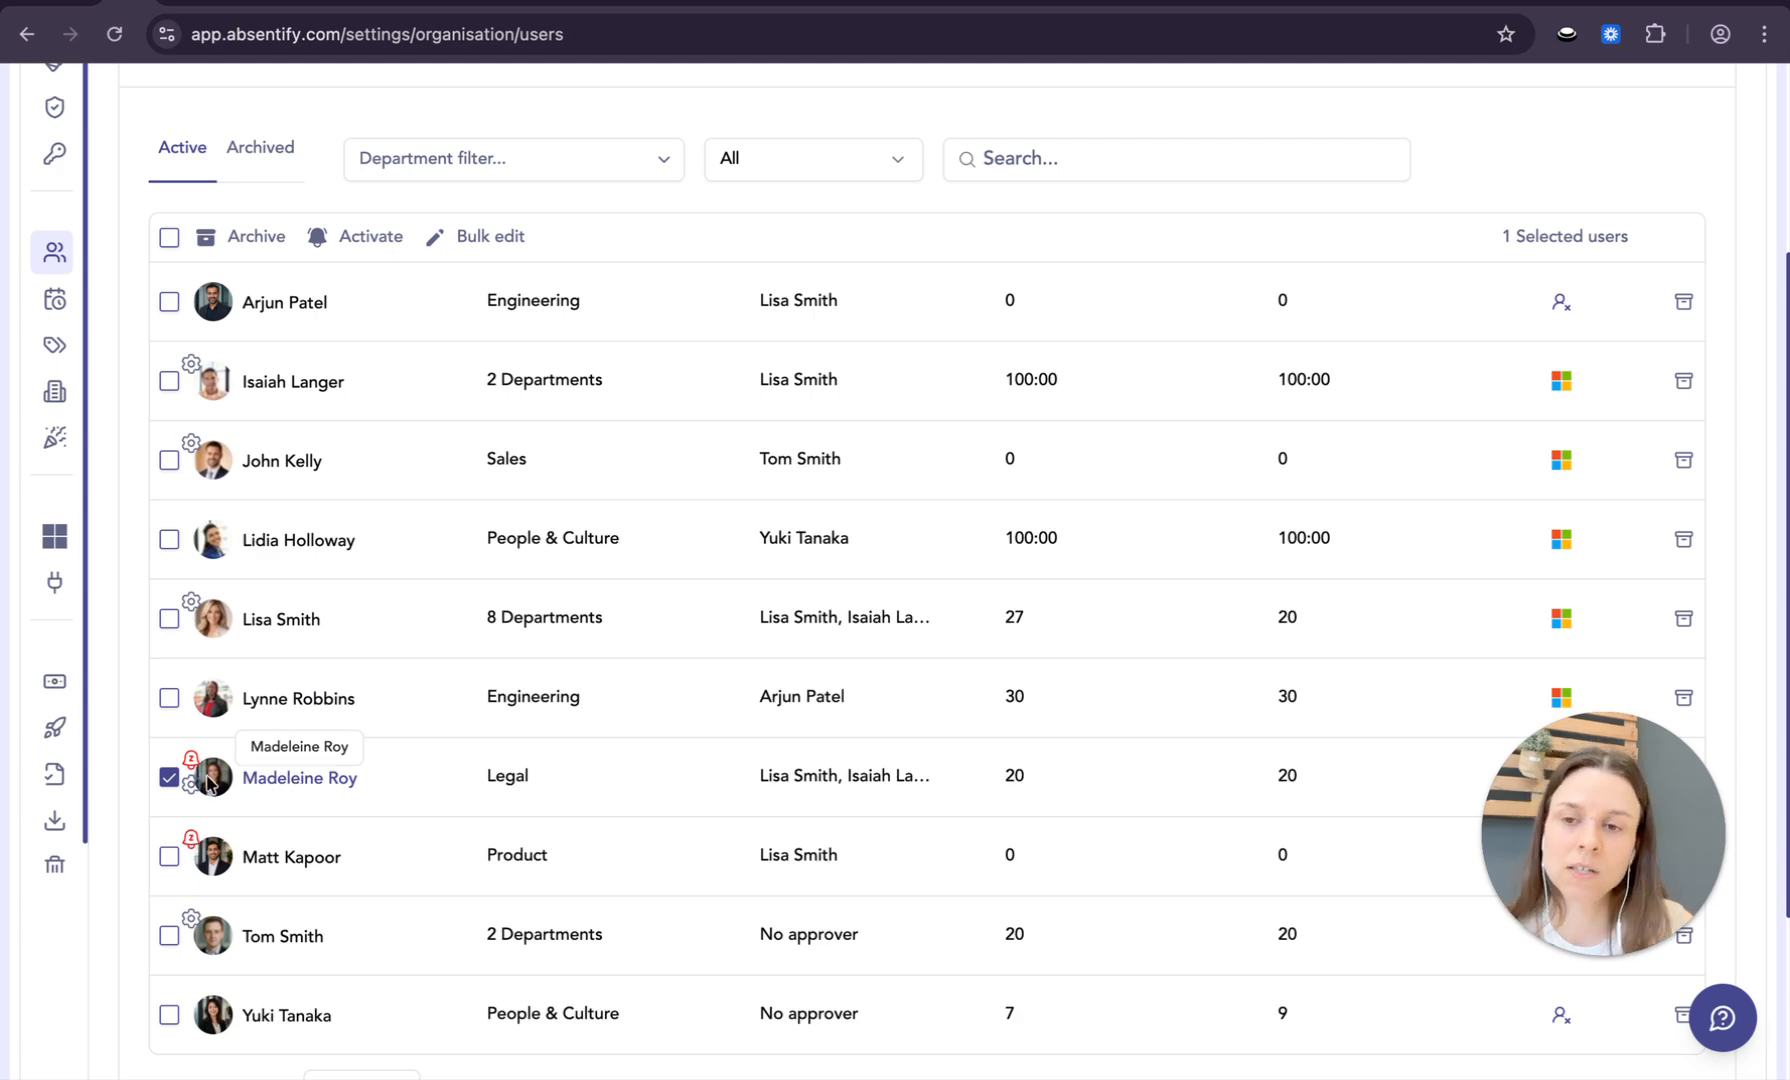
{"action": "left_click", "coordinate": [366, 246]}
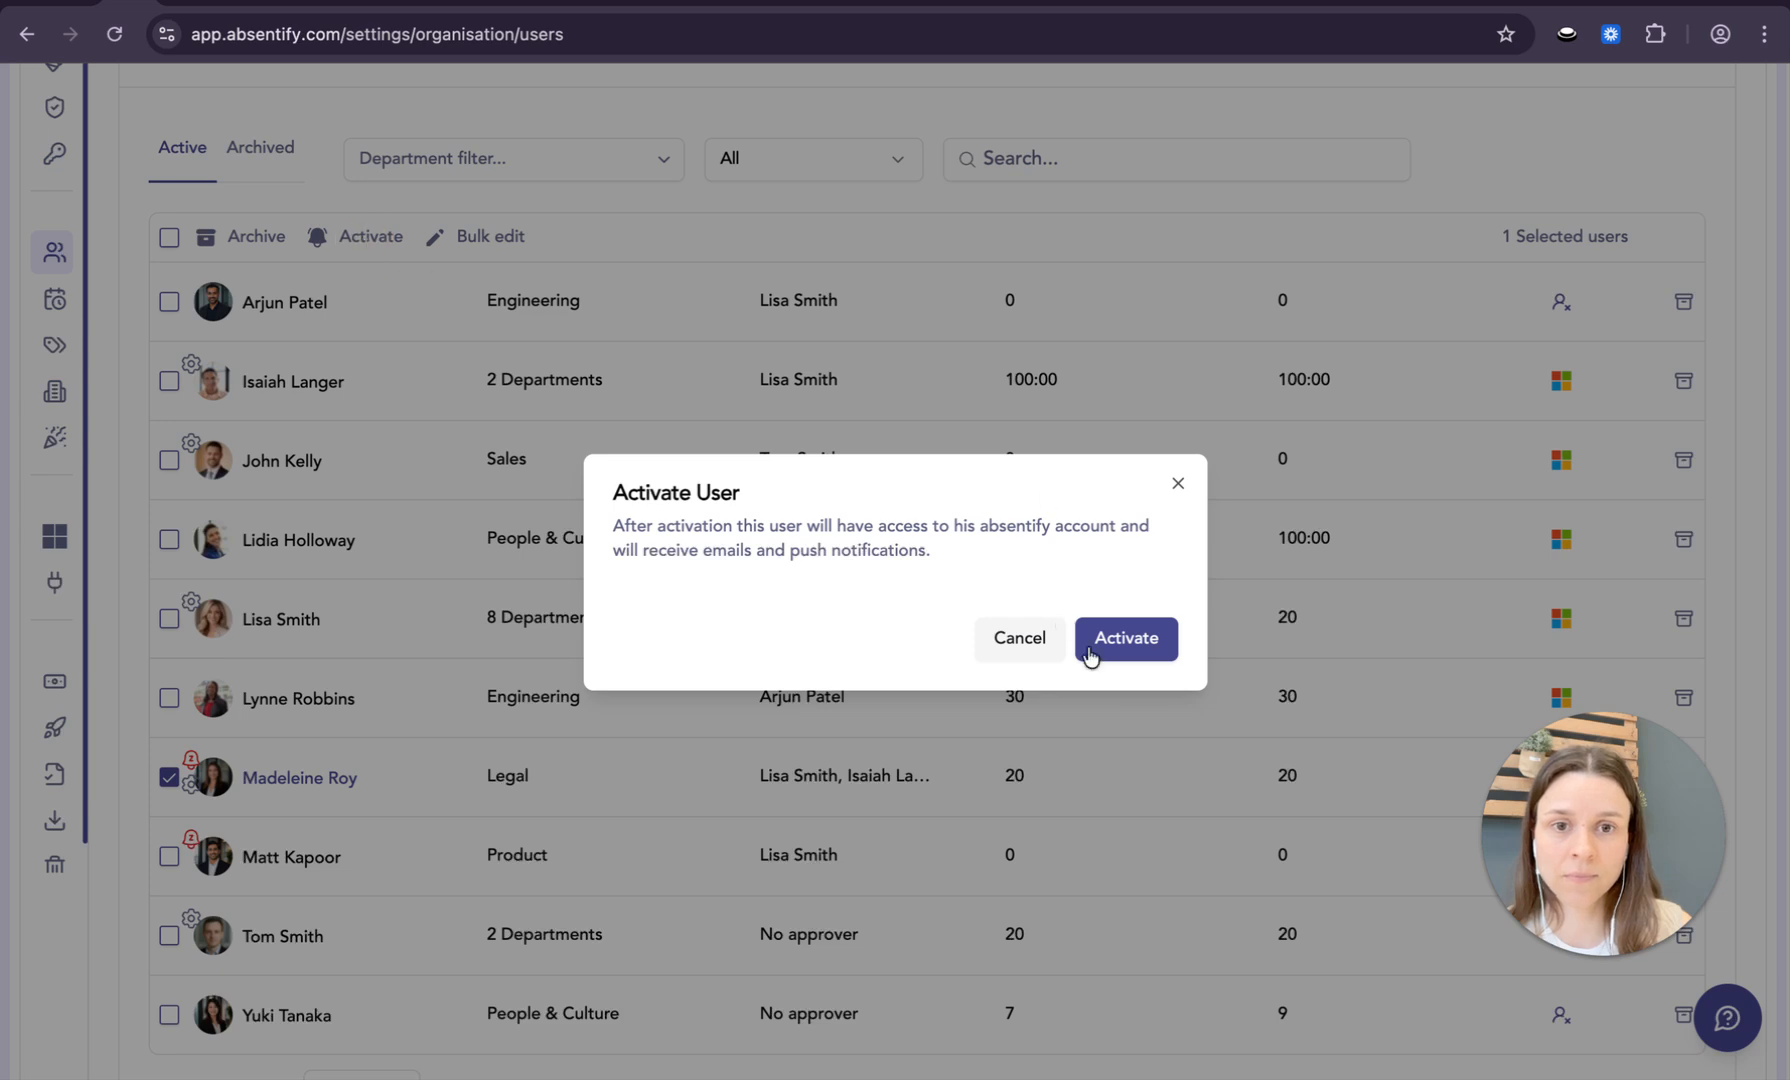
{"action": "left_click", "coordinate": [1144, 645]}
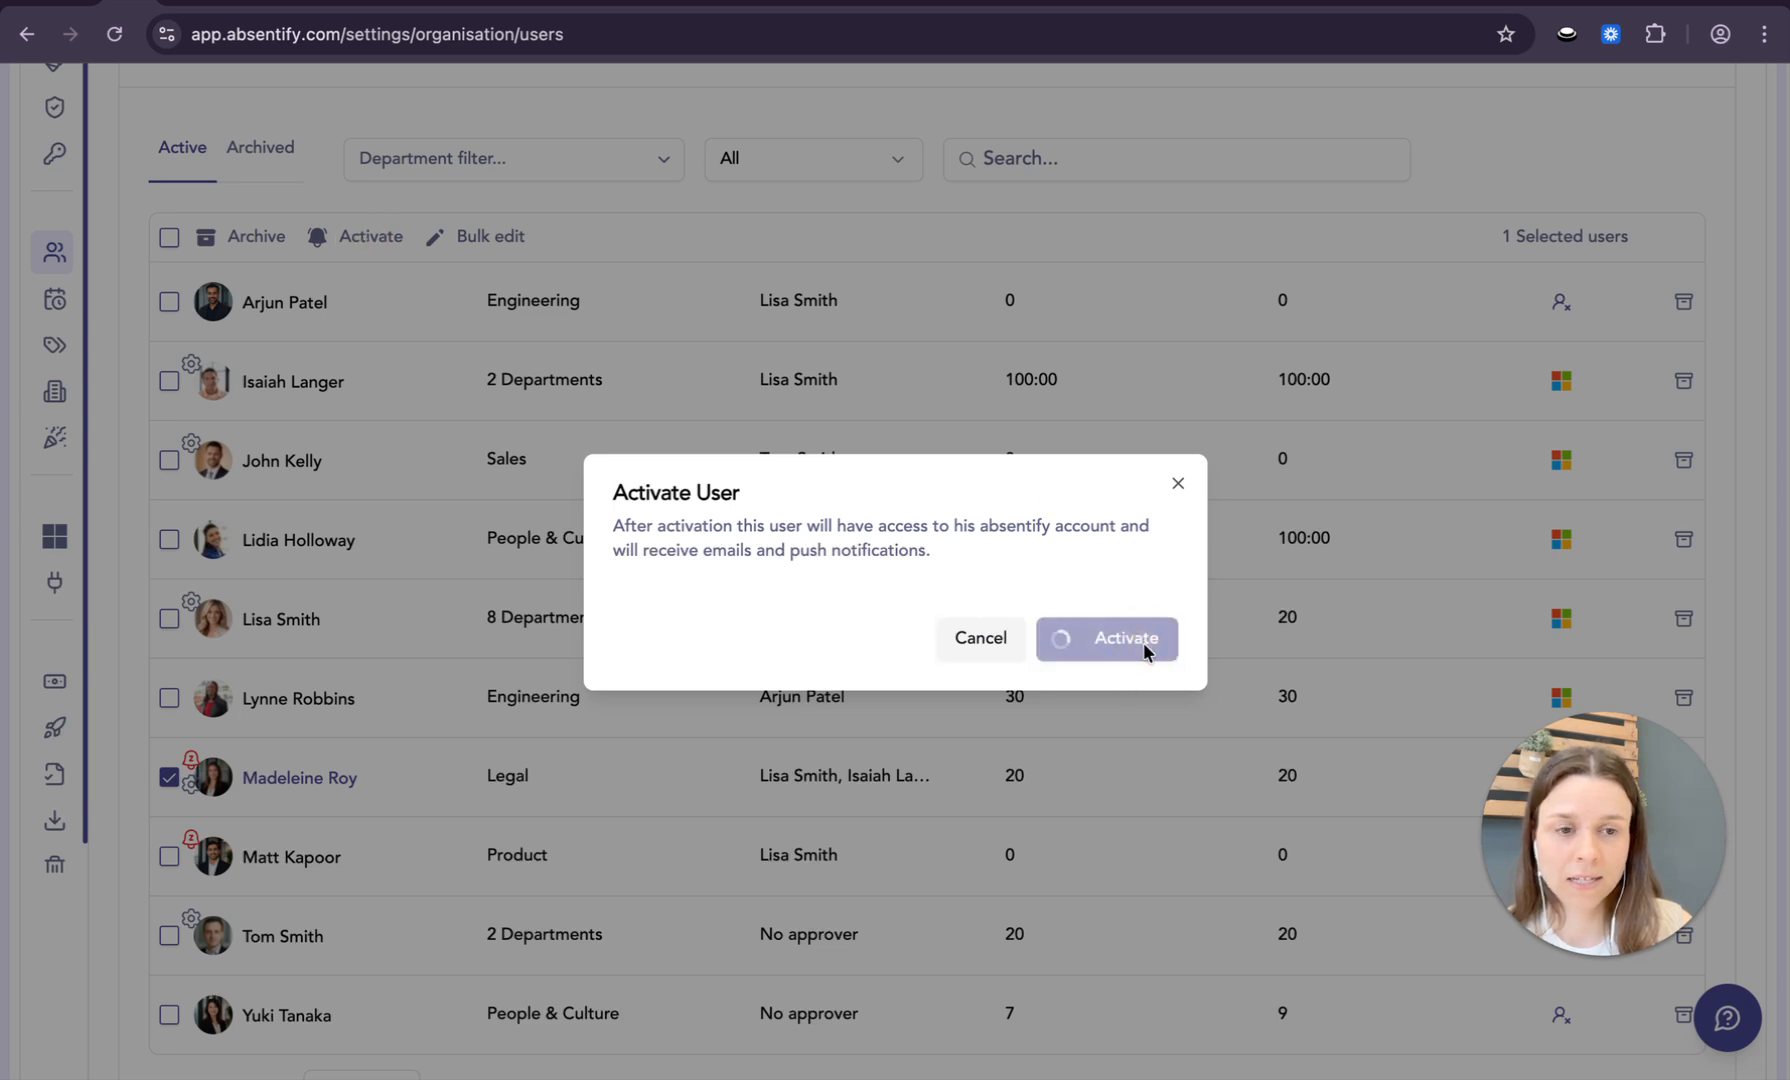